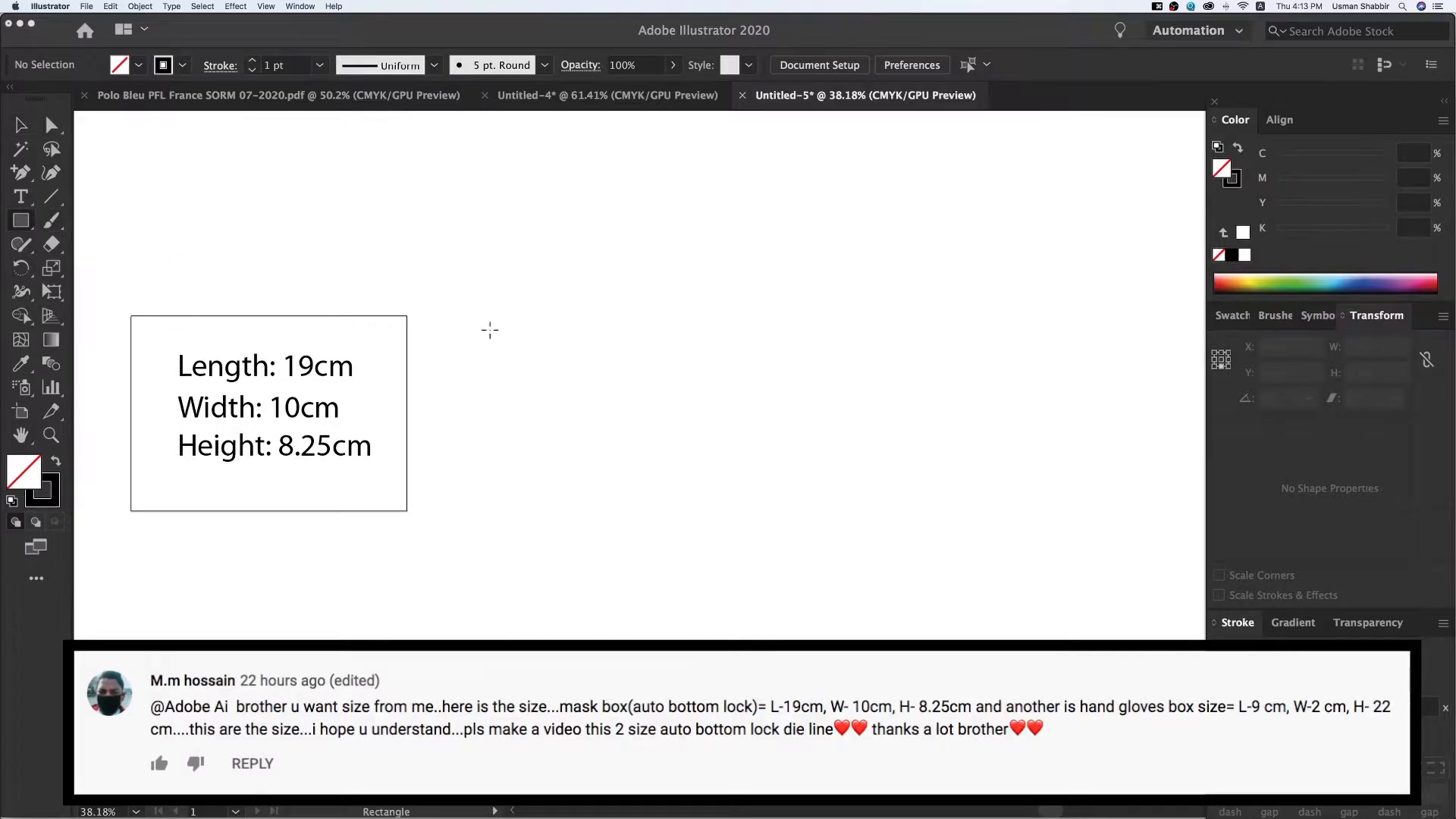
Step: Draw a rectangle about 22 by 15 cm beside the box dimensions and set its width to 19 cm
left_click_drag(668, 348, 872, 488)
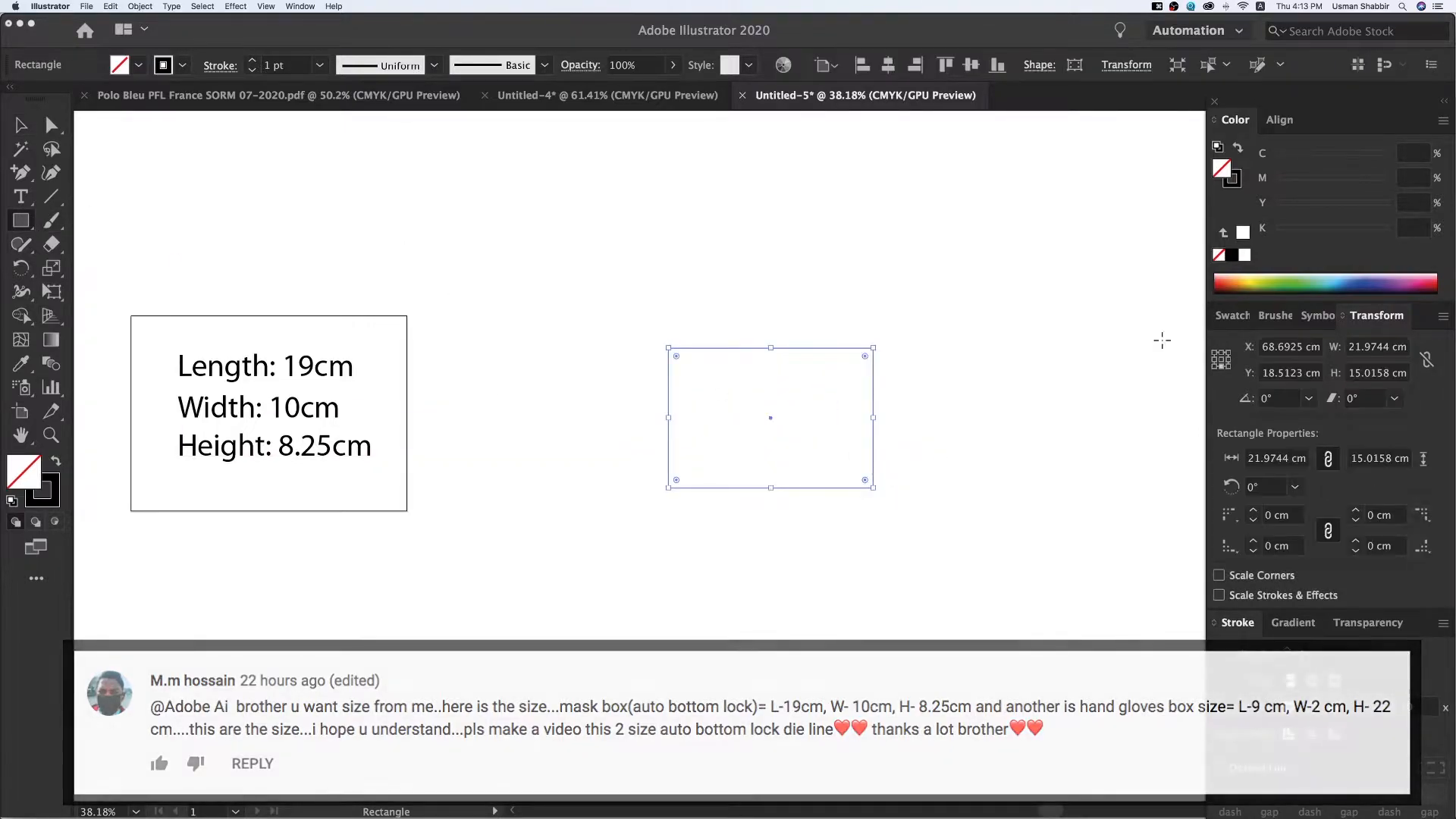
key("v")
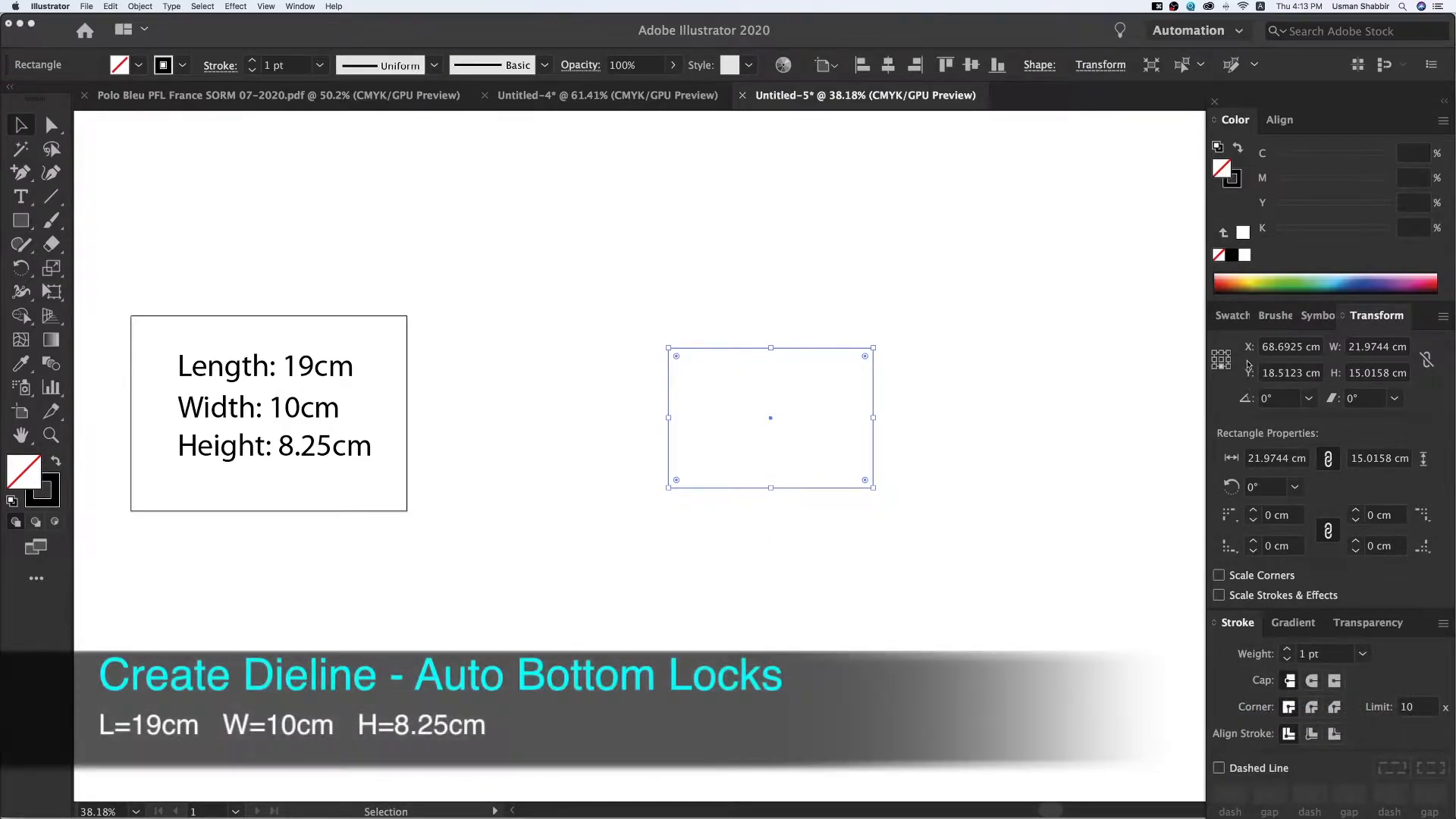
left_click(1365, 347)
type("19")
key("Return")
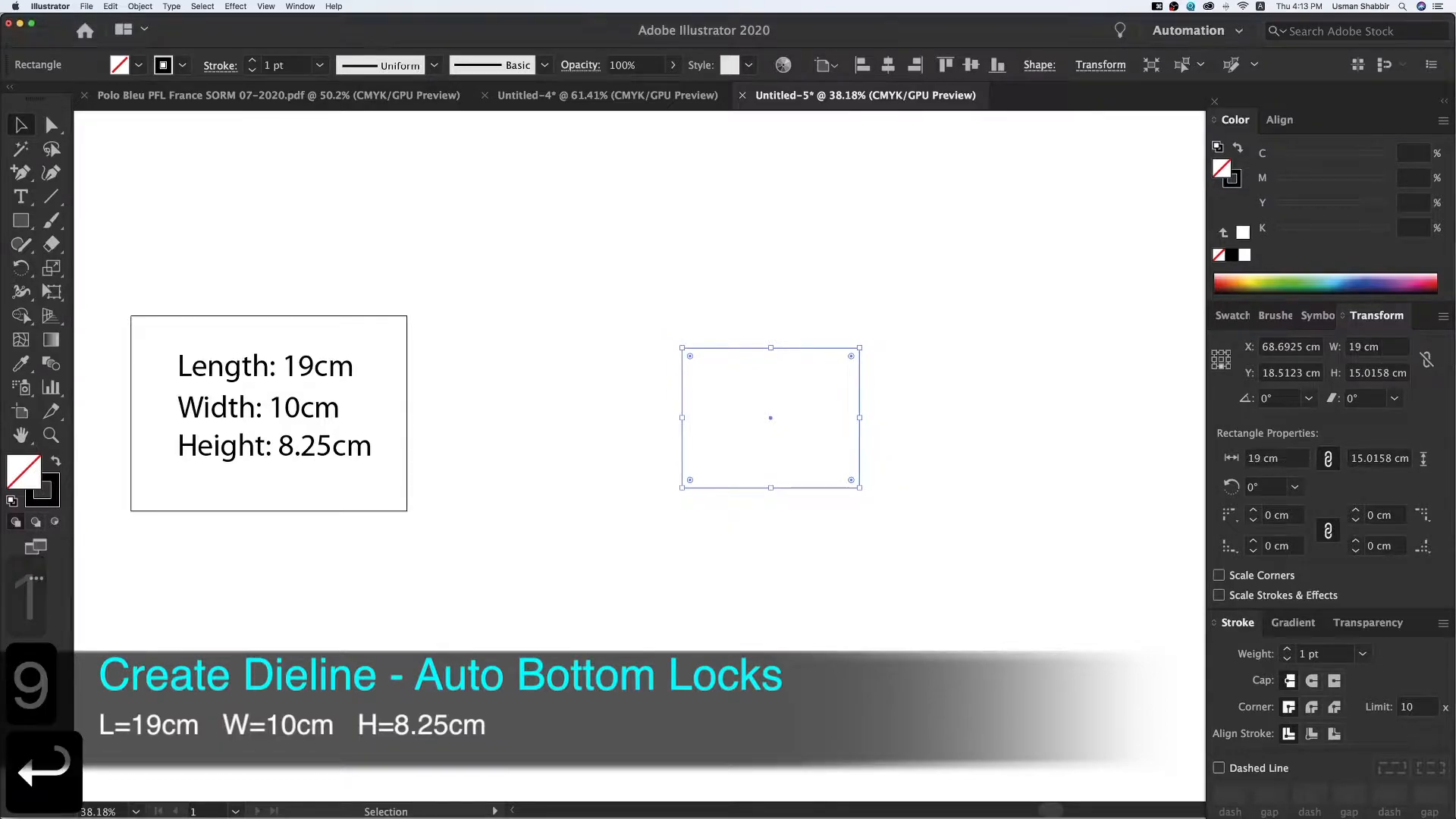
Step: Set the new rectangle's height to 8.25 cm
left_click(594, 394)
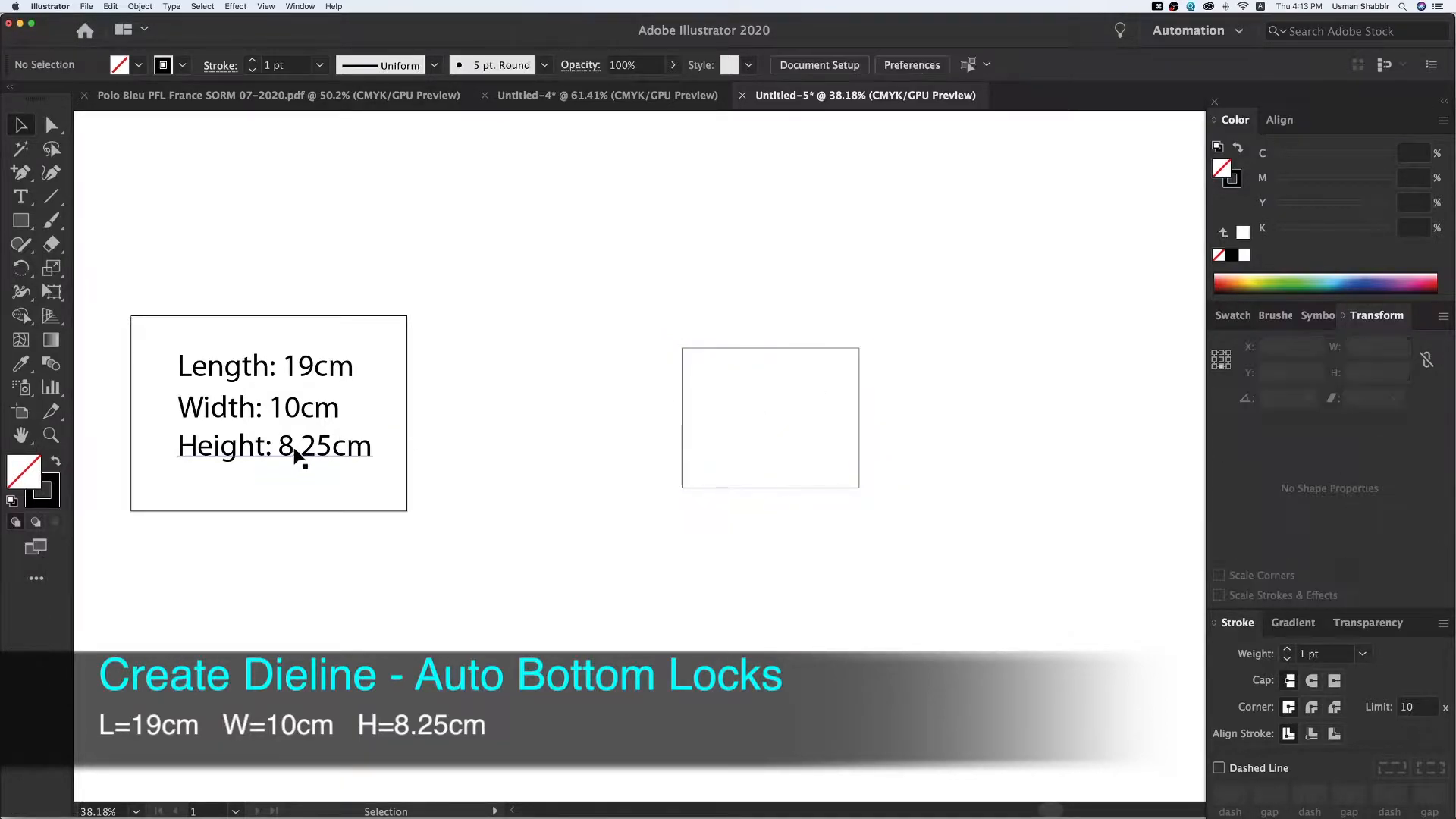
left_click(328, 456)
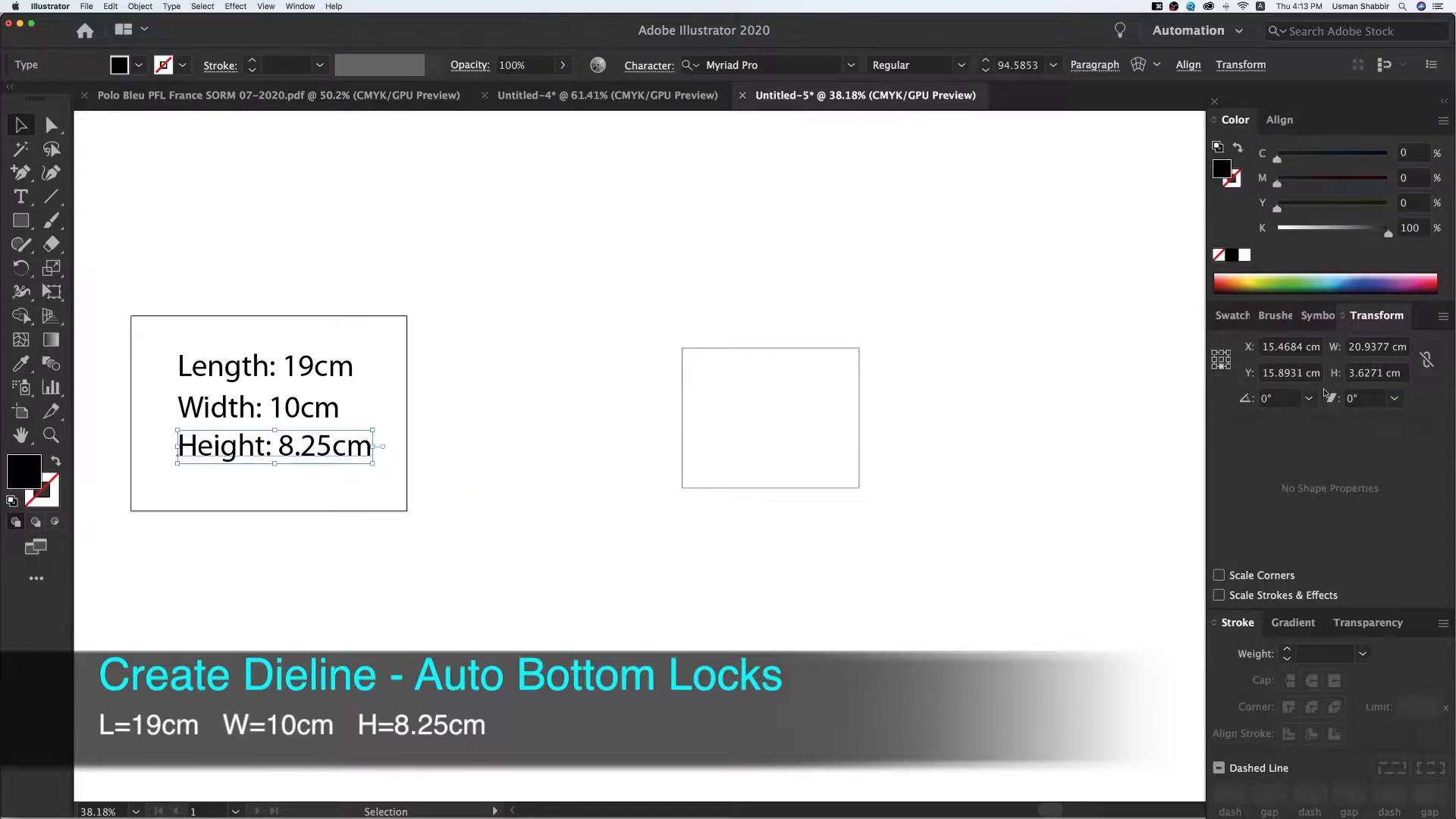
left_click(1404, 375)
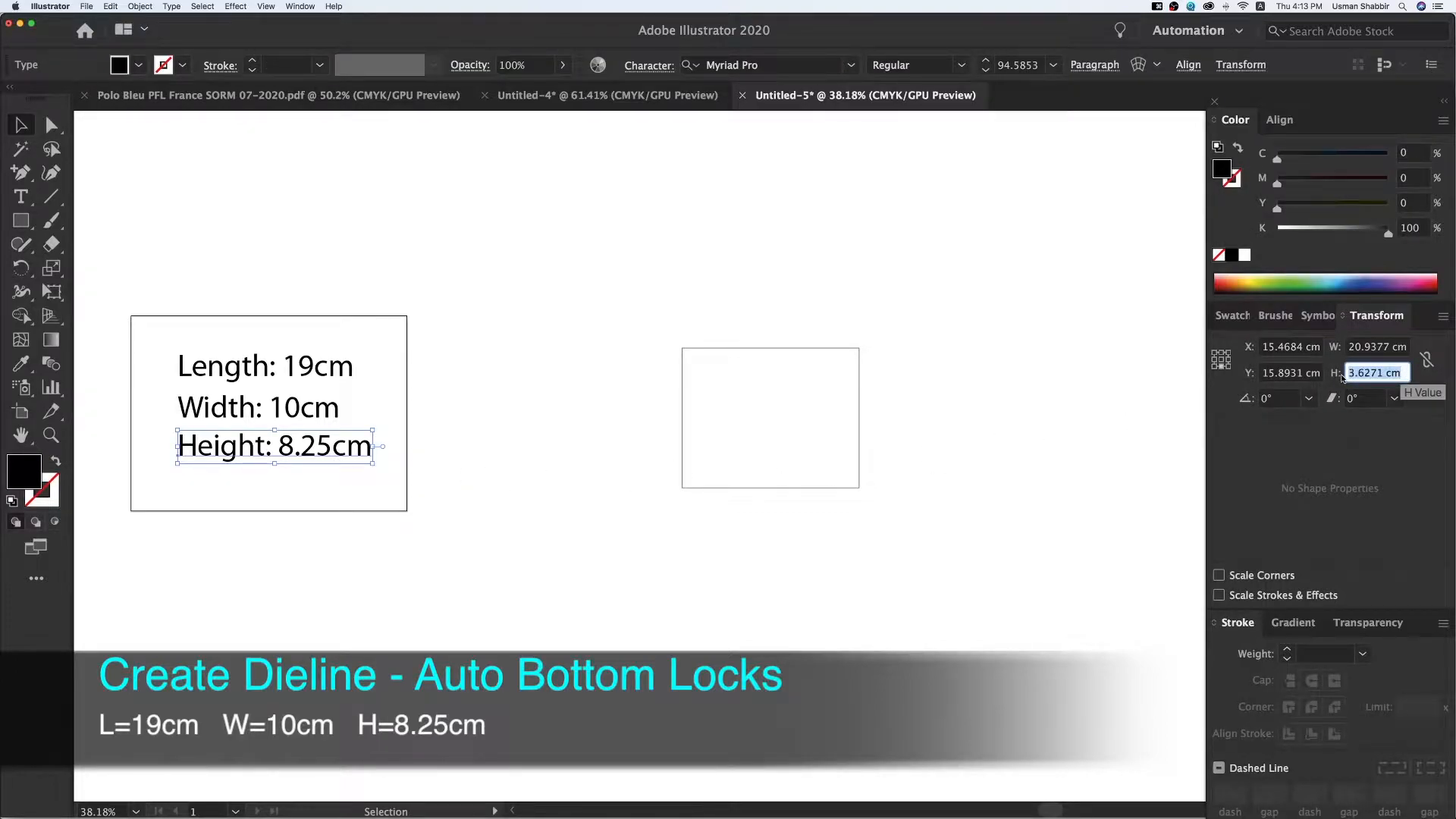
left_click_drag(969, 397, 762, 453)
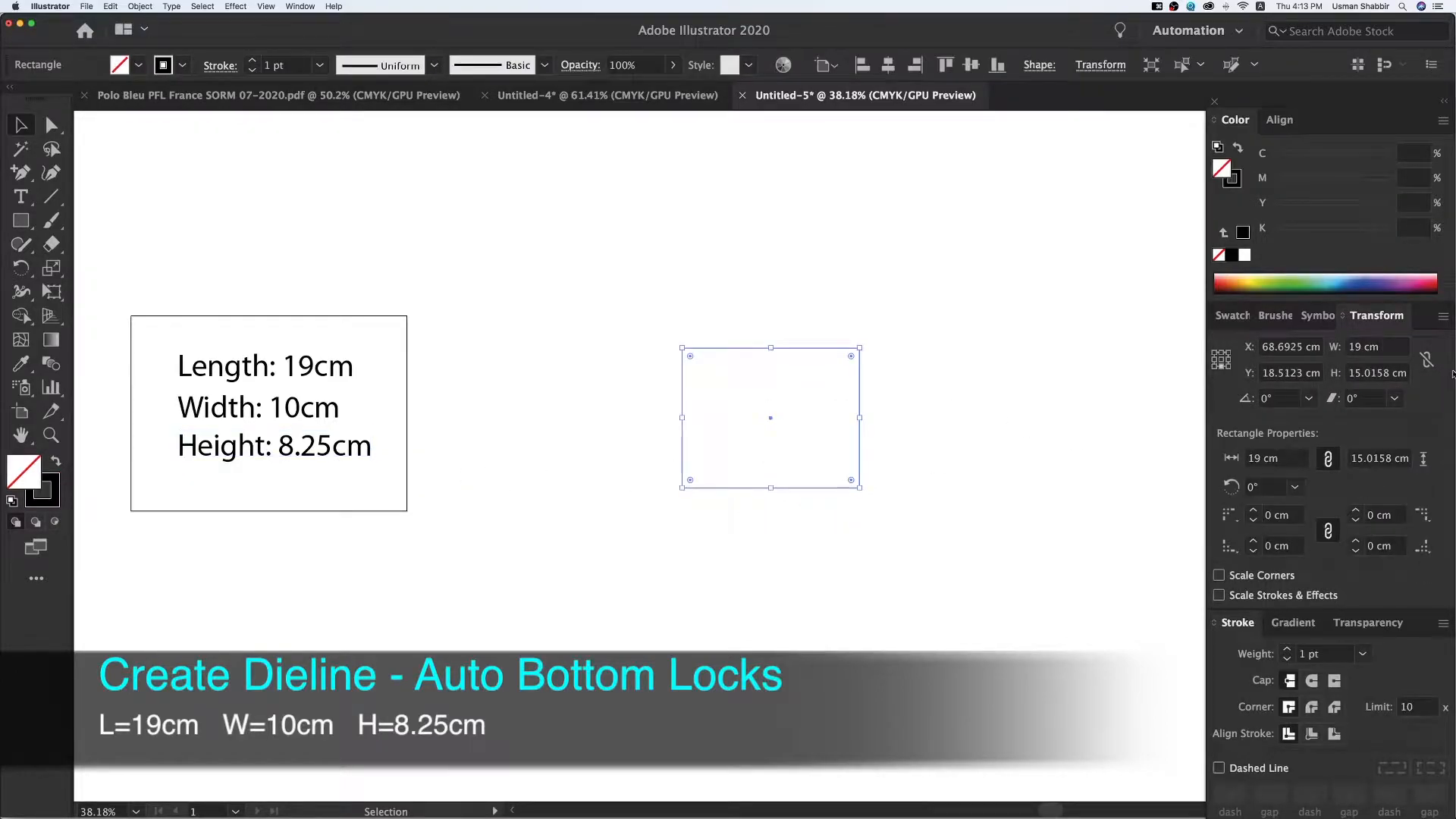
left_click(1358, 374)
type("8.25")
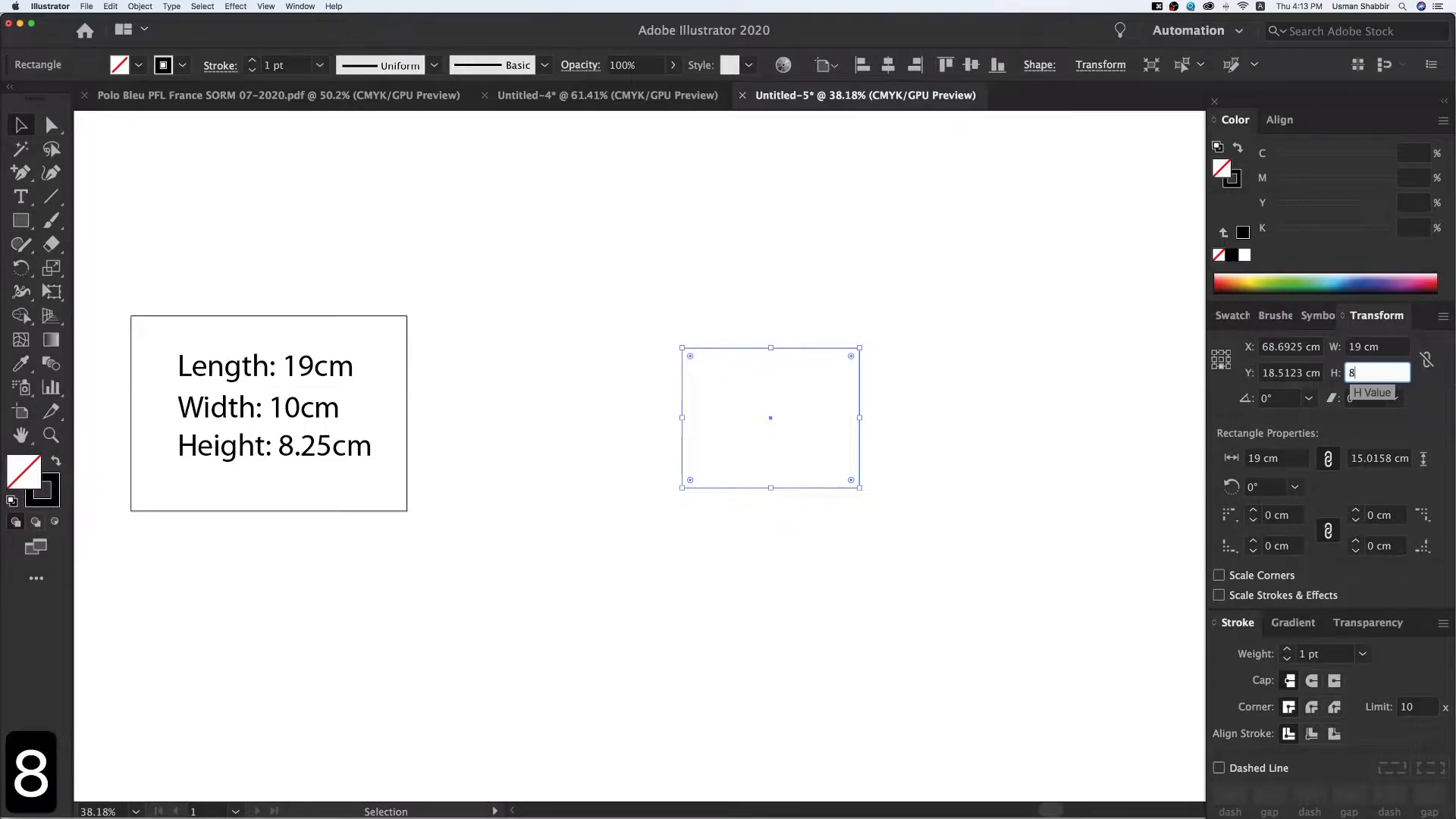
key("Return")
key("v")
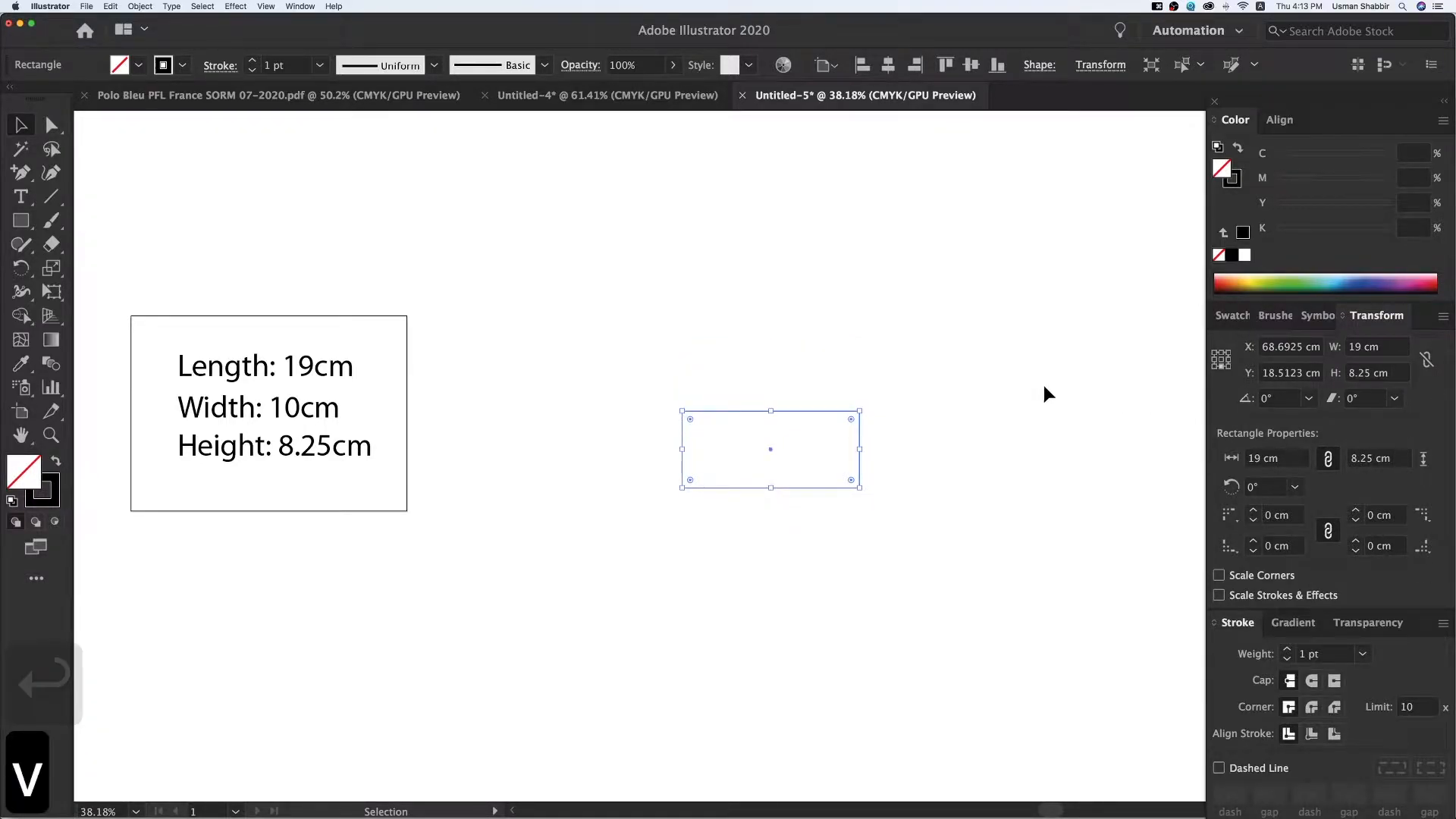
left_click(1040, 388)
Step: Duplicate the 19 × 8.25 cm rectangle flush against its left edge so the two panels share a side
left_click_drag(868, 409, 732, 355)
left_click(959, 447)
key("z")
key("z")
left_click_drag(333, 254, 985, 526)
key("v")
key("space")
left_click_drag(731, 455, 852, 506)
left_click(707, 539)
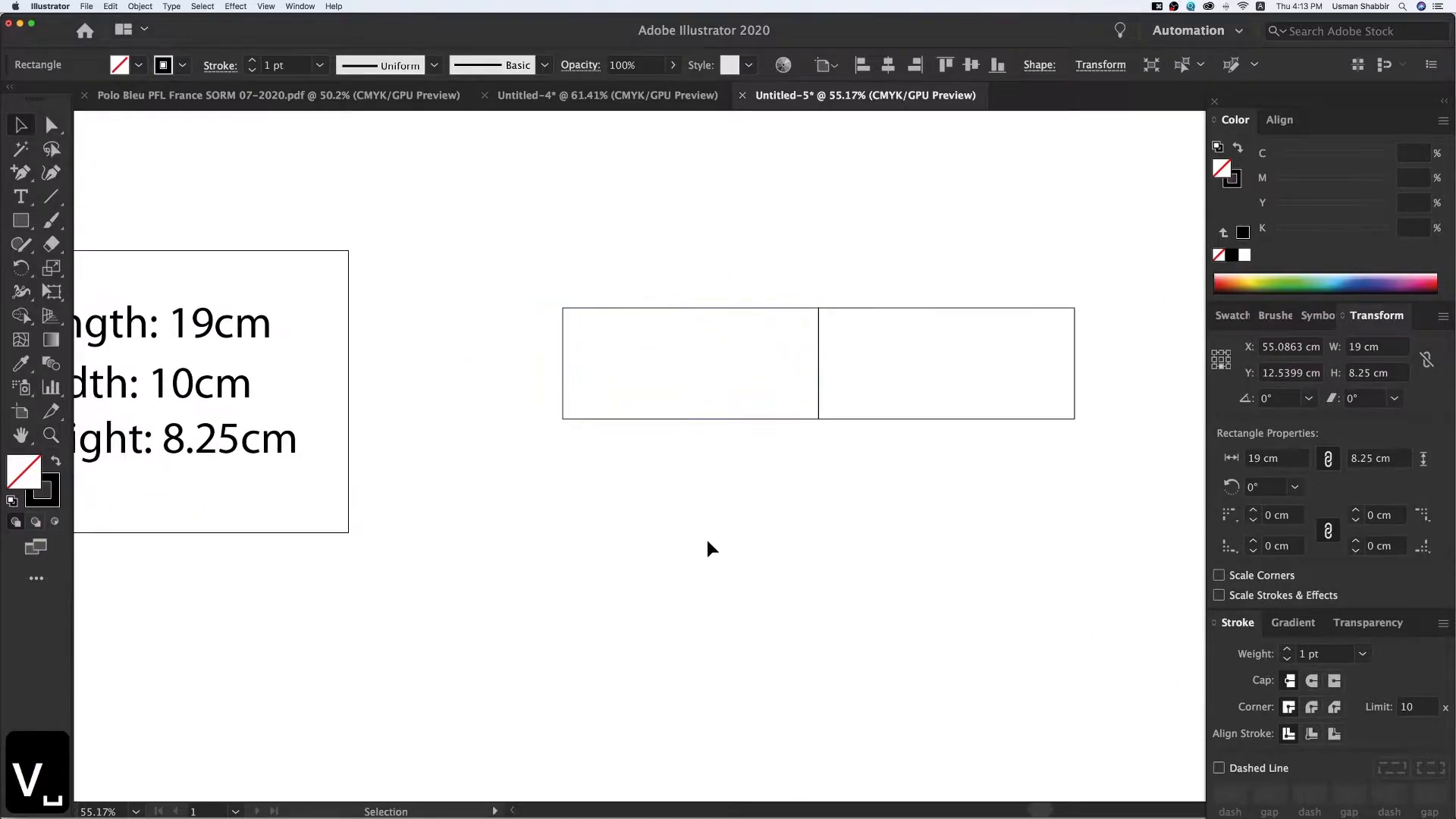
Step: Set the left panel's width to 10 cm, keeping its right edge in place
key("space")
left_click_drag(395, 475, 540, 475)
key("space")
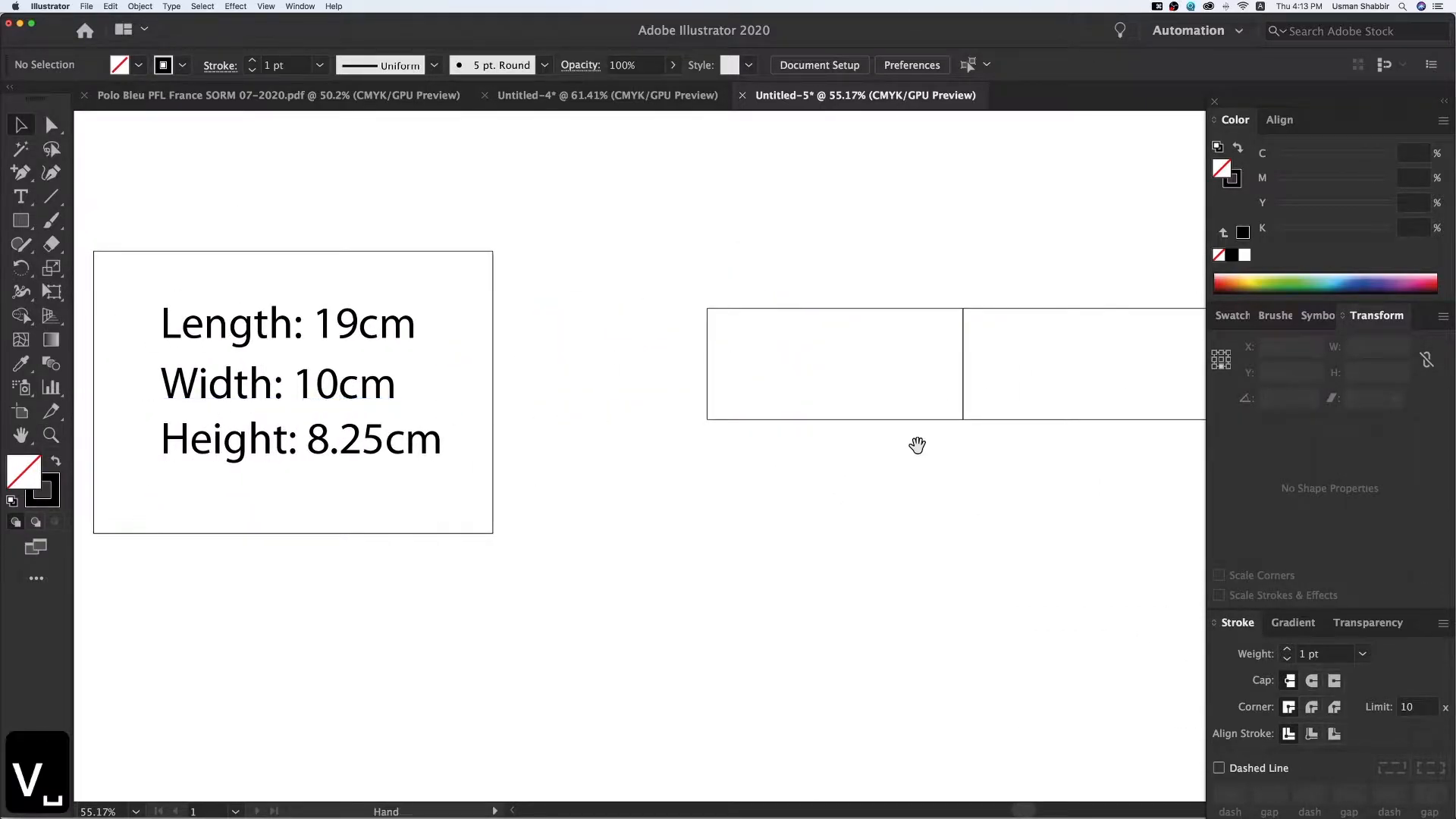
left_click_drag(923, 445, 732, 455)
left_click(674, 318)
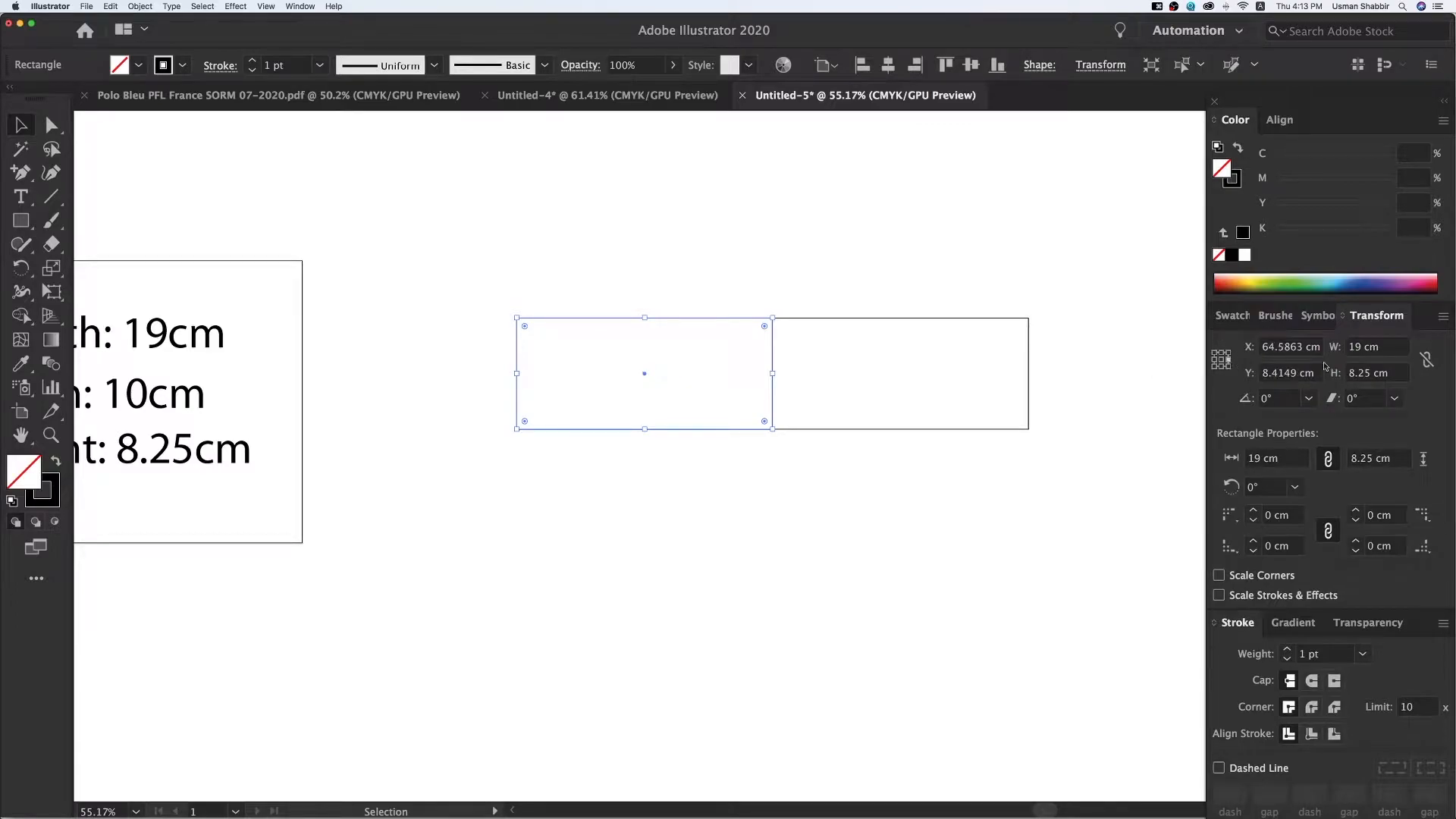
type("10")
key("Return")
left_click(338, 179)
Step: Duplicate the 19 cm panel to the row's left end and the 10 cm panel to its right end, forming four alternating panels
key("v")
key("space")
left_click_drag(521, 314, 569, 321)
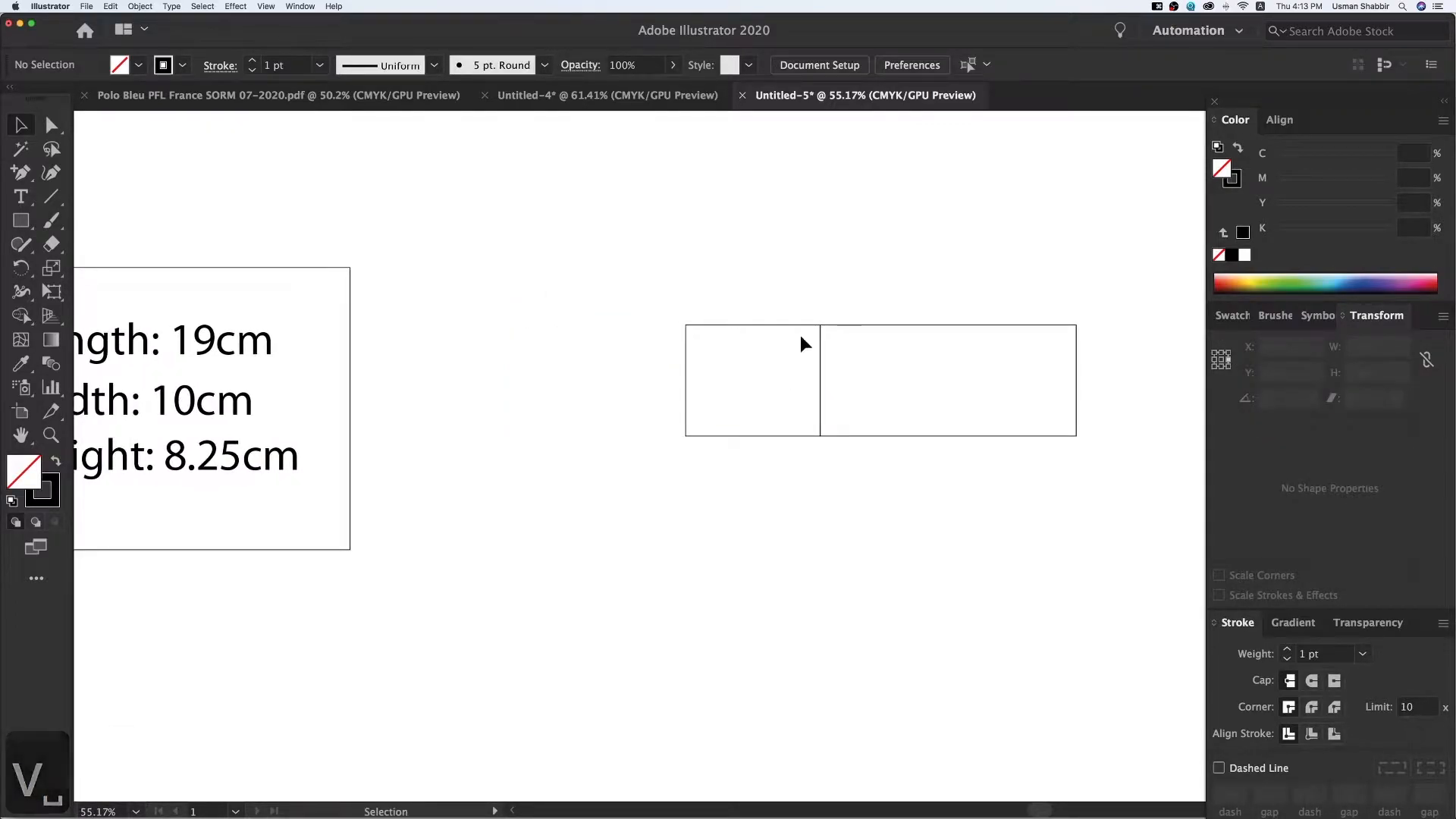
key("space")
left_click_drag(706, 367, 646, 369)
key("v")
key("z")
left_click_drag(549, 223, 1100, 687)
key("v")
key("space")
left_click_drag(884, 515, 765, 622)
key("space")
left_click_drag(541, 581, 520, 589)
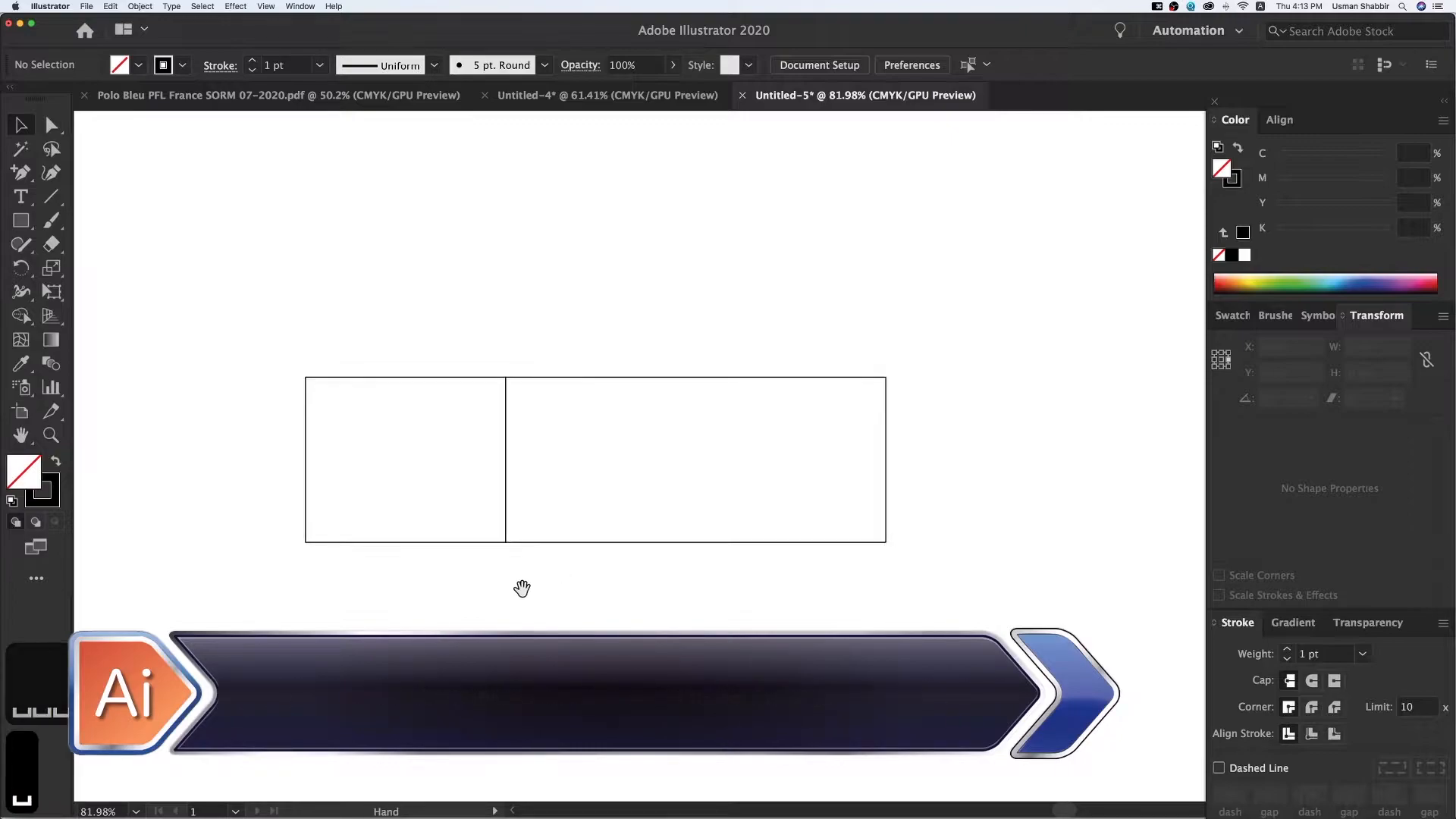
left_click_drag(306, 543, 340, 540)
left_click(866, 598)
key("super+minus")
left_click(394, 593)
key("v")
left_click_drag(445, 607, 538, 601)
key("super+minus")
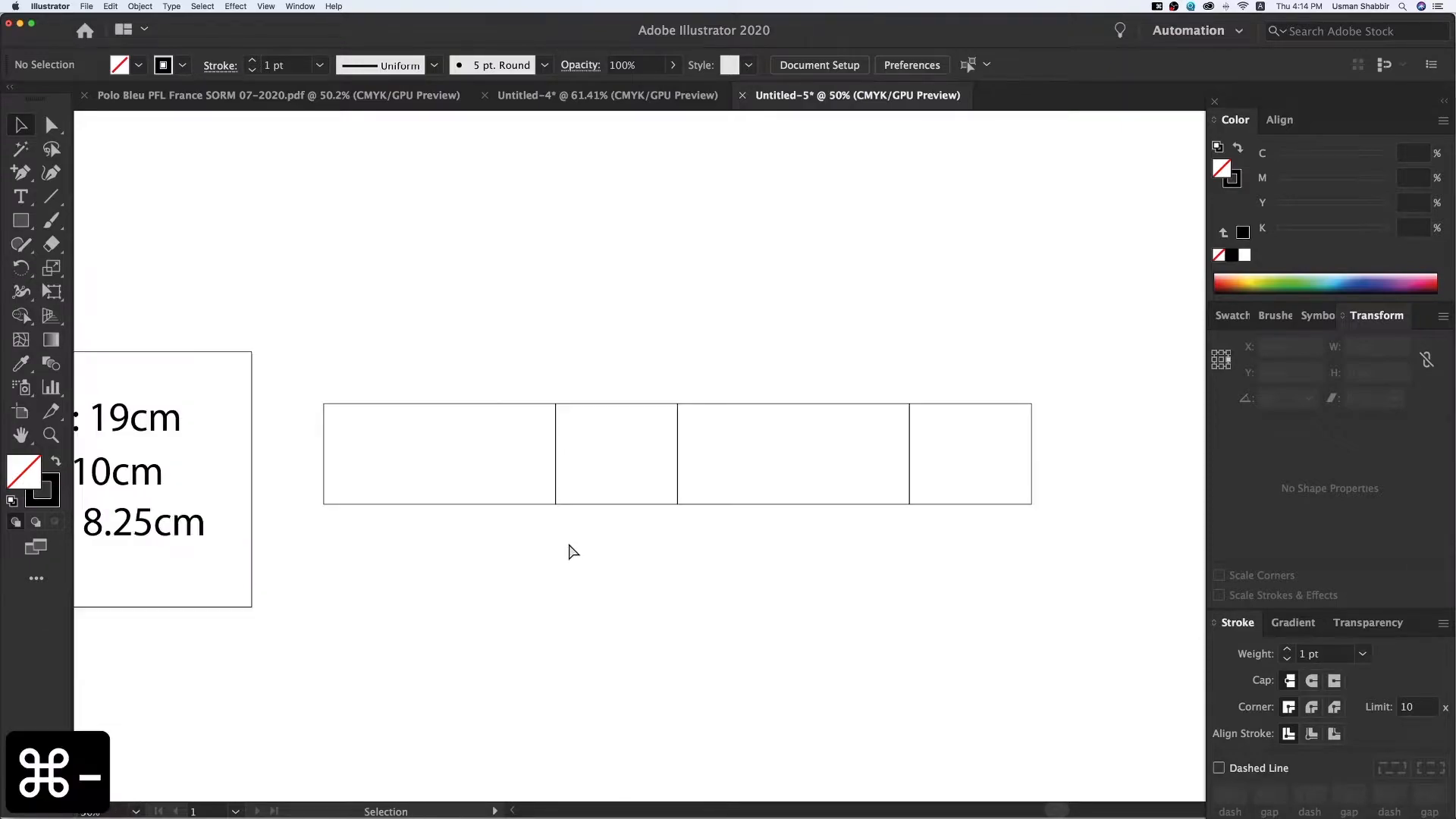
Step: Duplicate the 10 cm panel flush against the row's left end and set the copy's width to 2 cm as a glue flap
left_click_drag(658, 506, 305, 519)
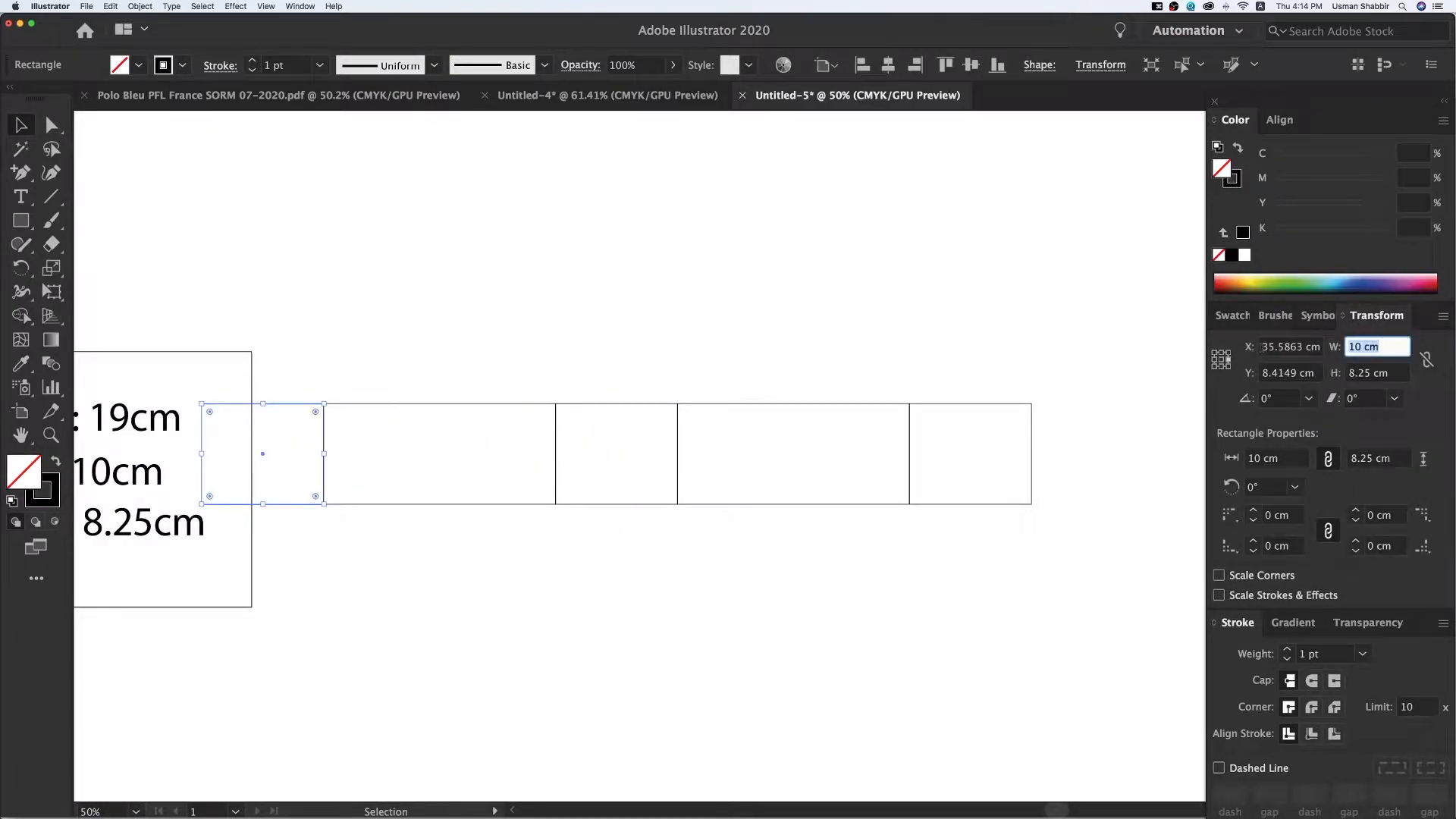
type("2")
key("Return")
left_click(540, 267)
Step: Set the keyboard increment preference to 1 cm
key("z")
key("z")
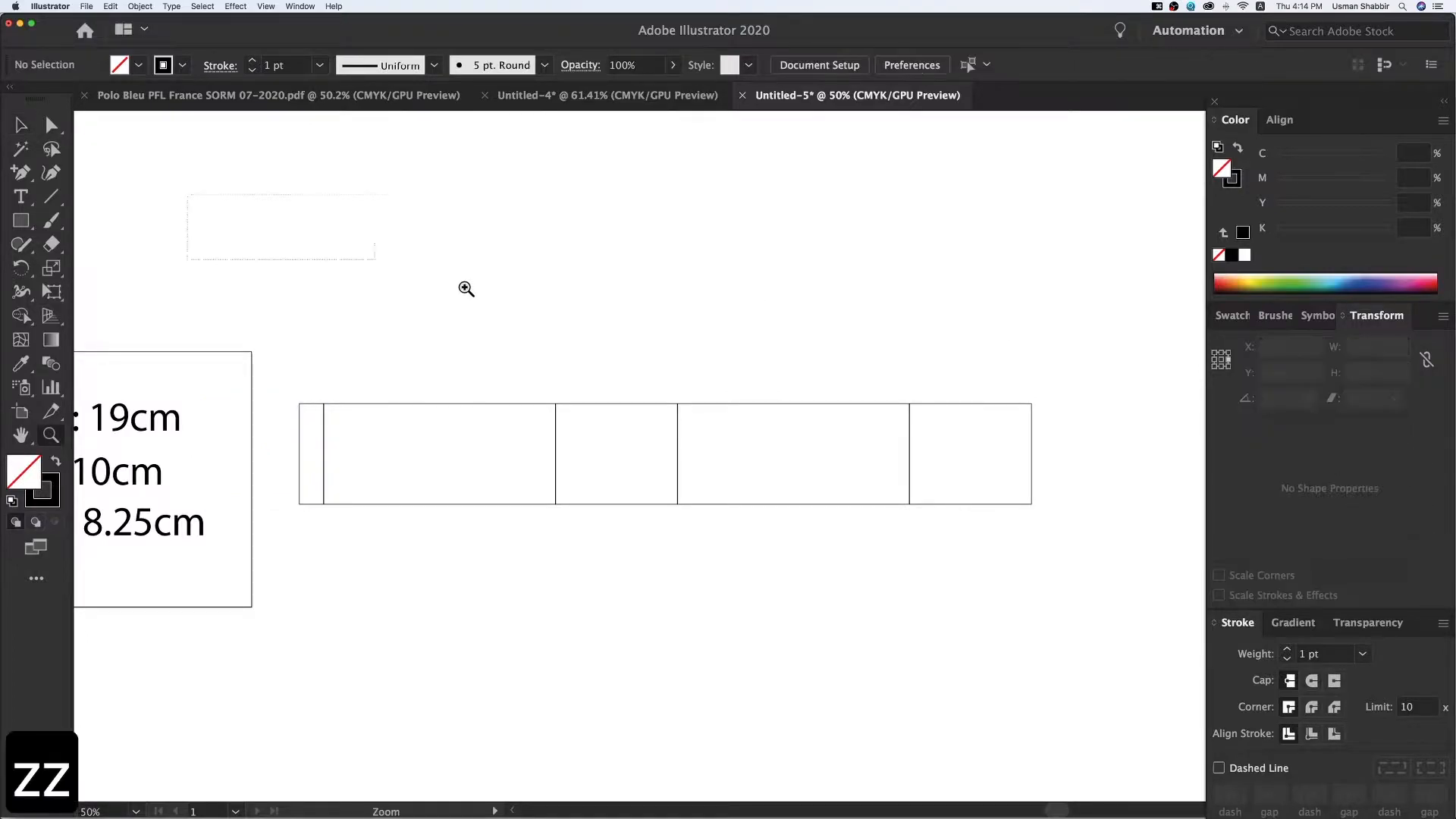
left_click_drag(1221, 699, 1053, 707)
key("v")
key("space")
left_click_drag(887, 597, 857, 625)
key("space")
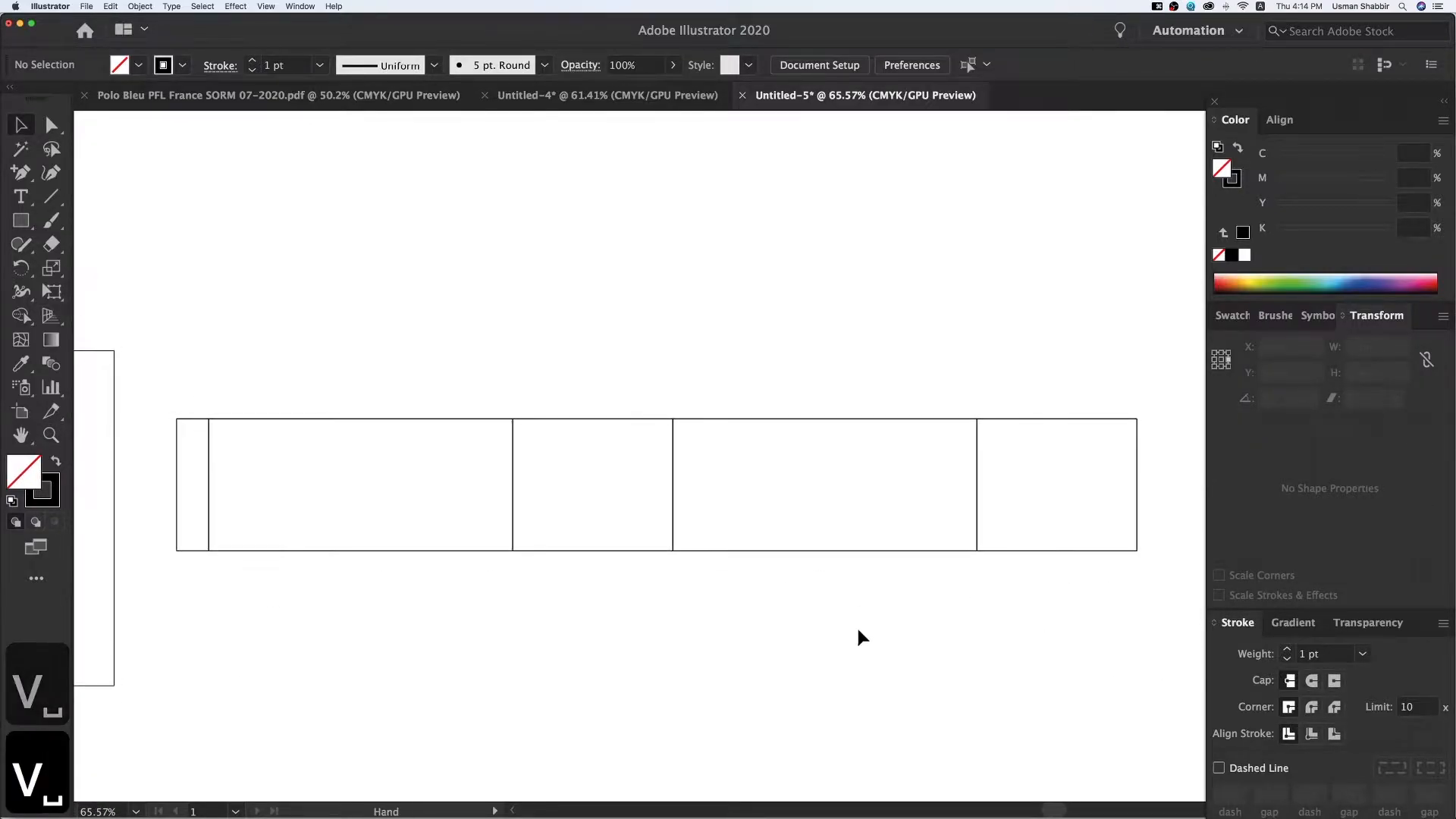
left_click(901, 69)
type("1")
key("Return")
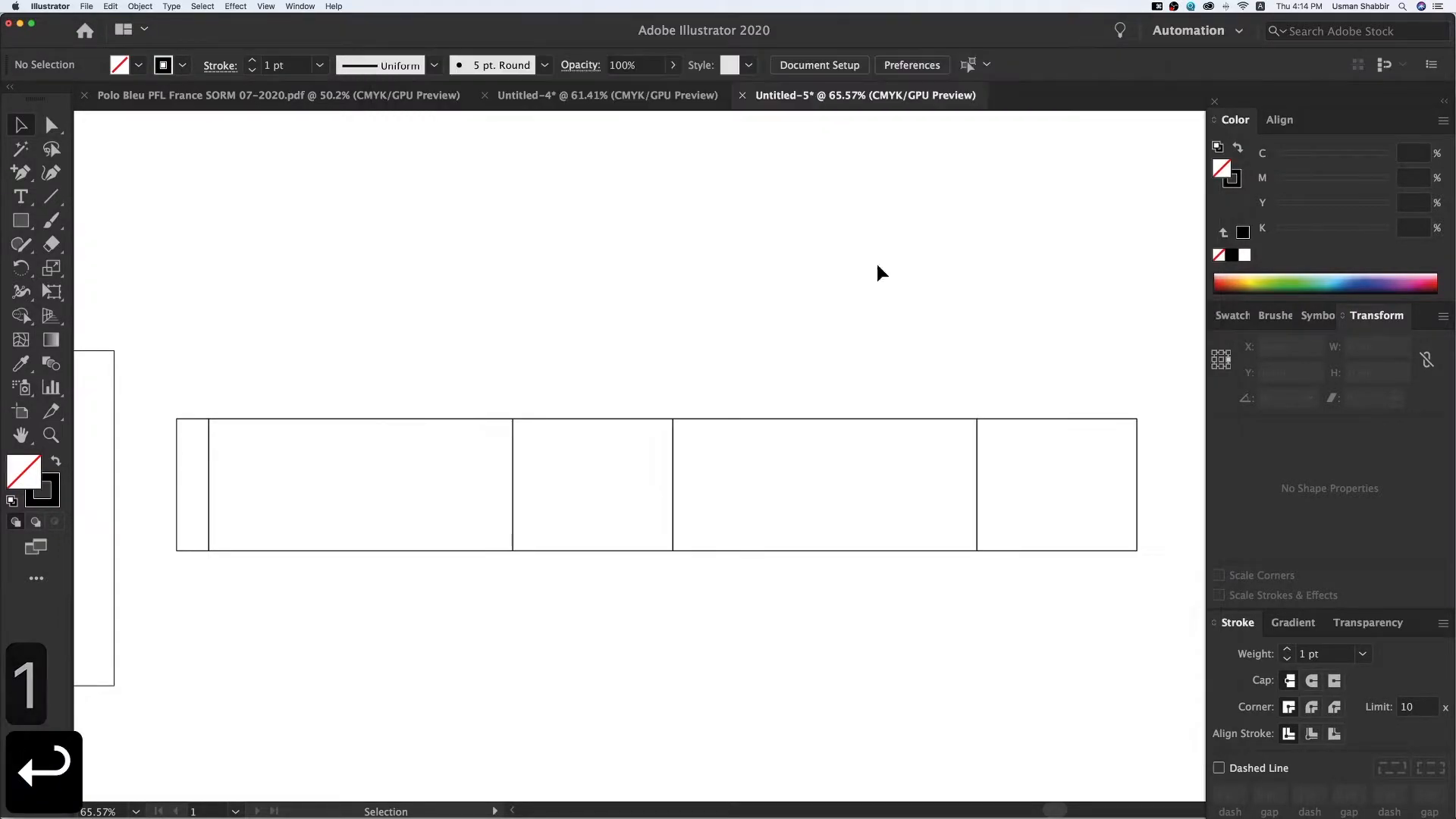
left_click(176, 417)
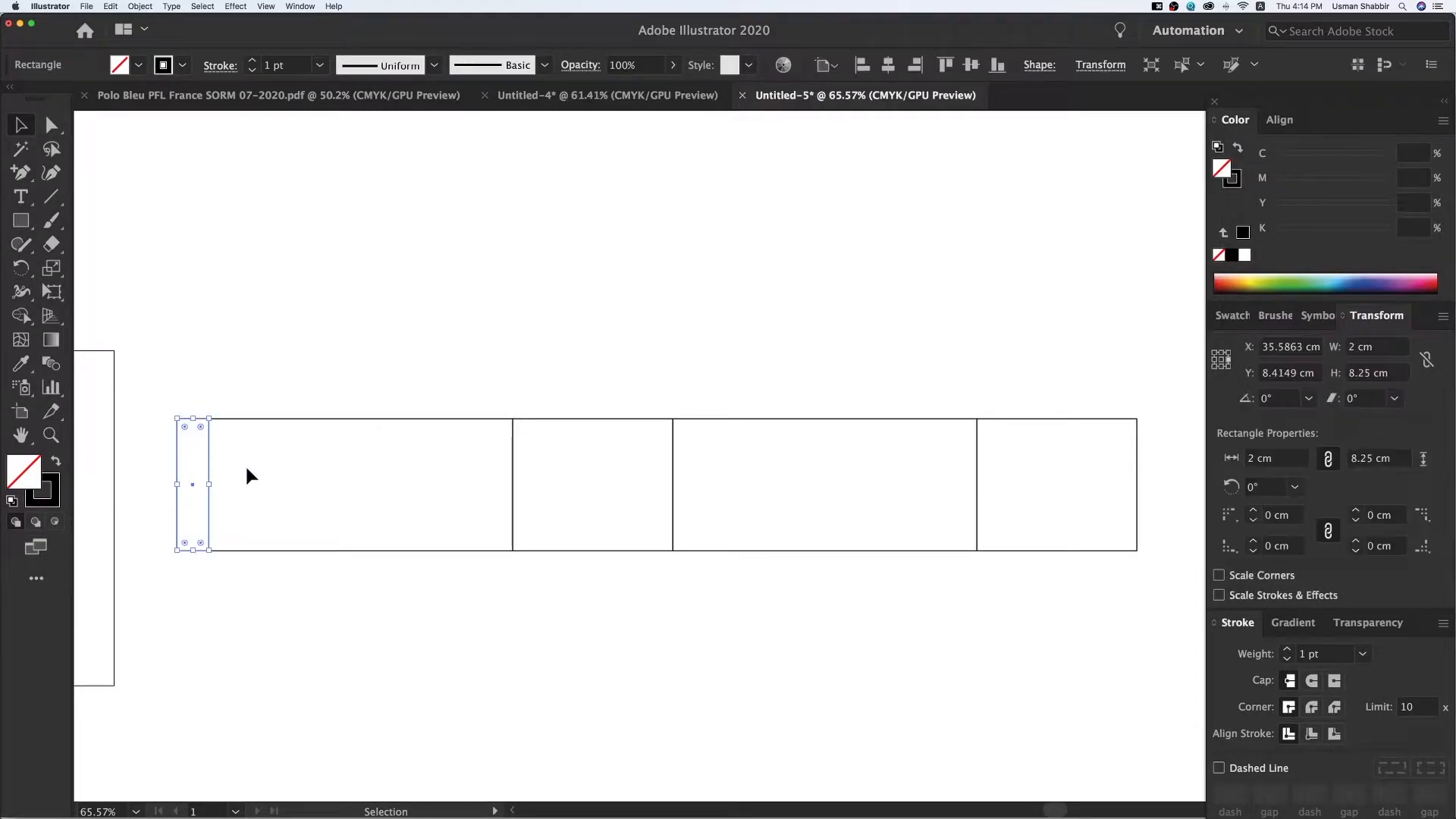
key("Down")
key("super+z")
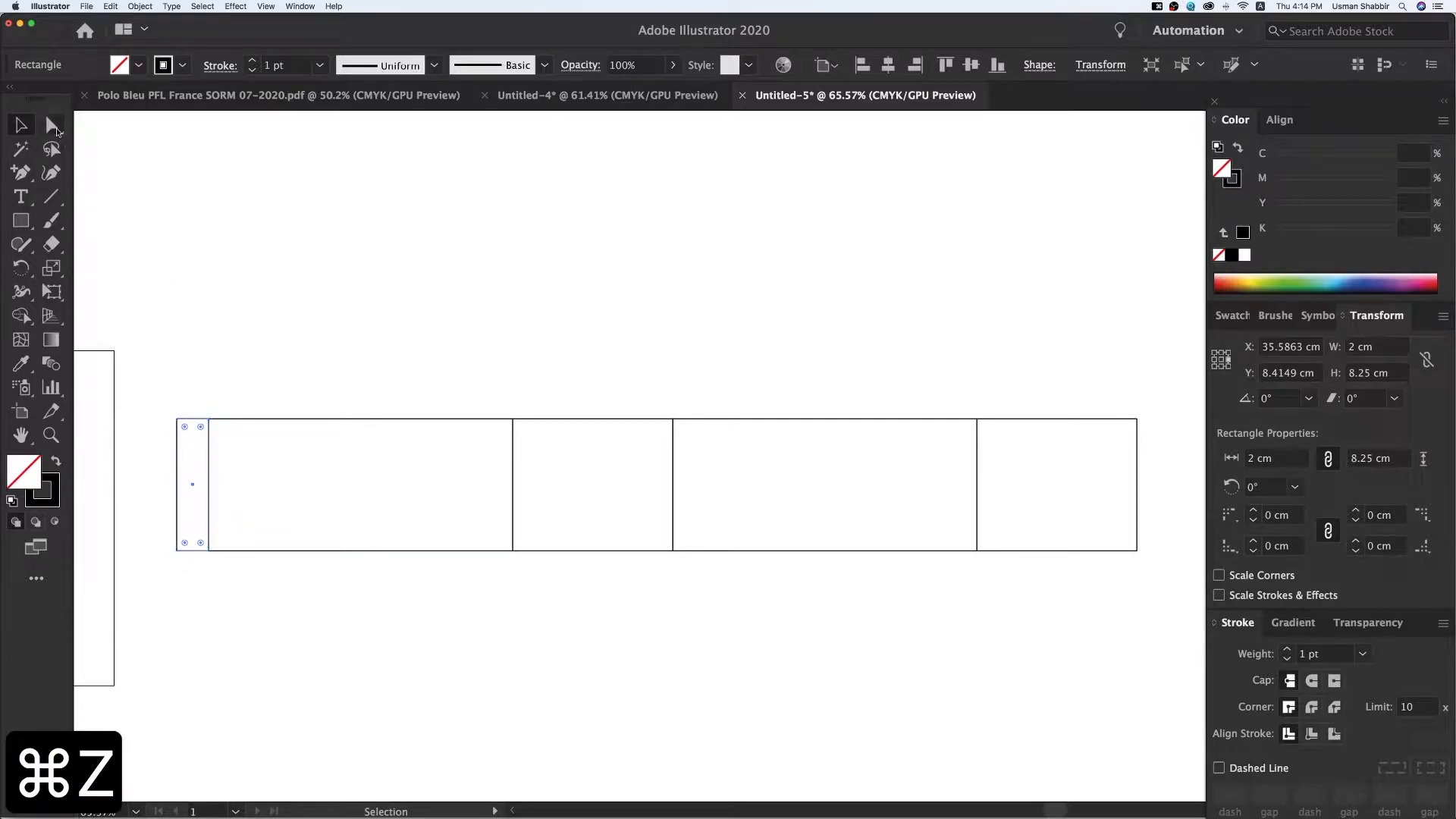
Step: Taper the glue flap by moving its upper-left anchor down 1 cm and its lower-left anchor up 1 cm
left_click(52, 124)
left_click(165, 408)
left_click(176, 418)
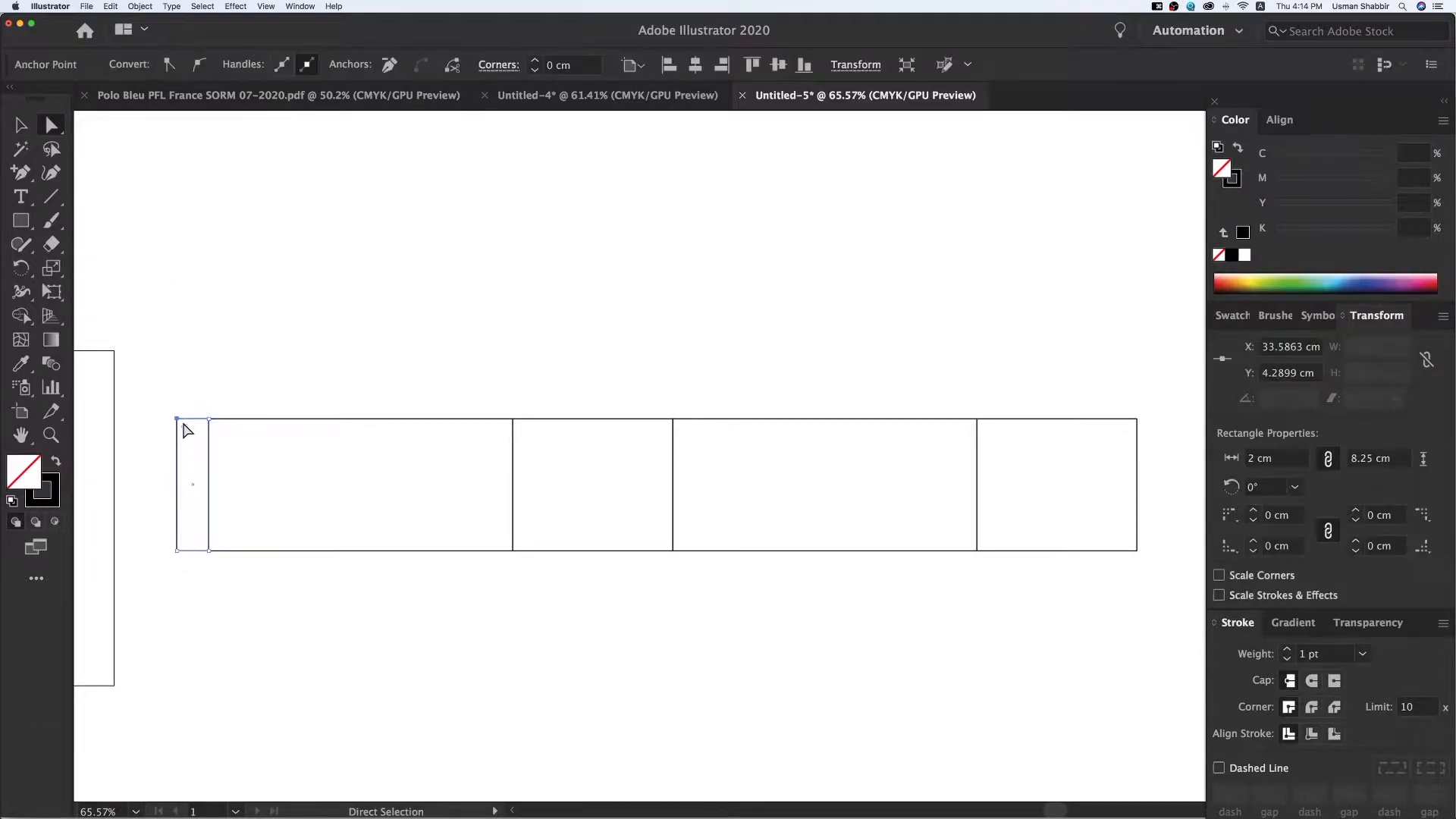
key("Down")
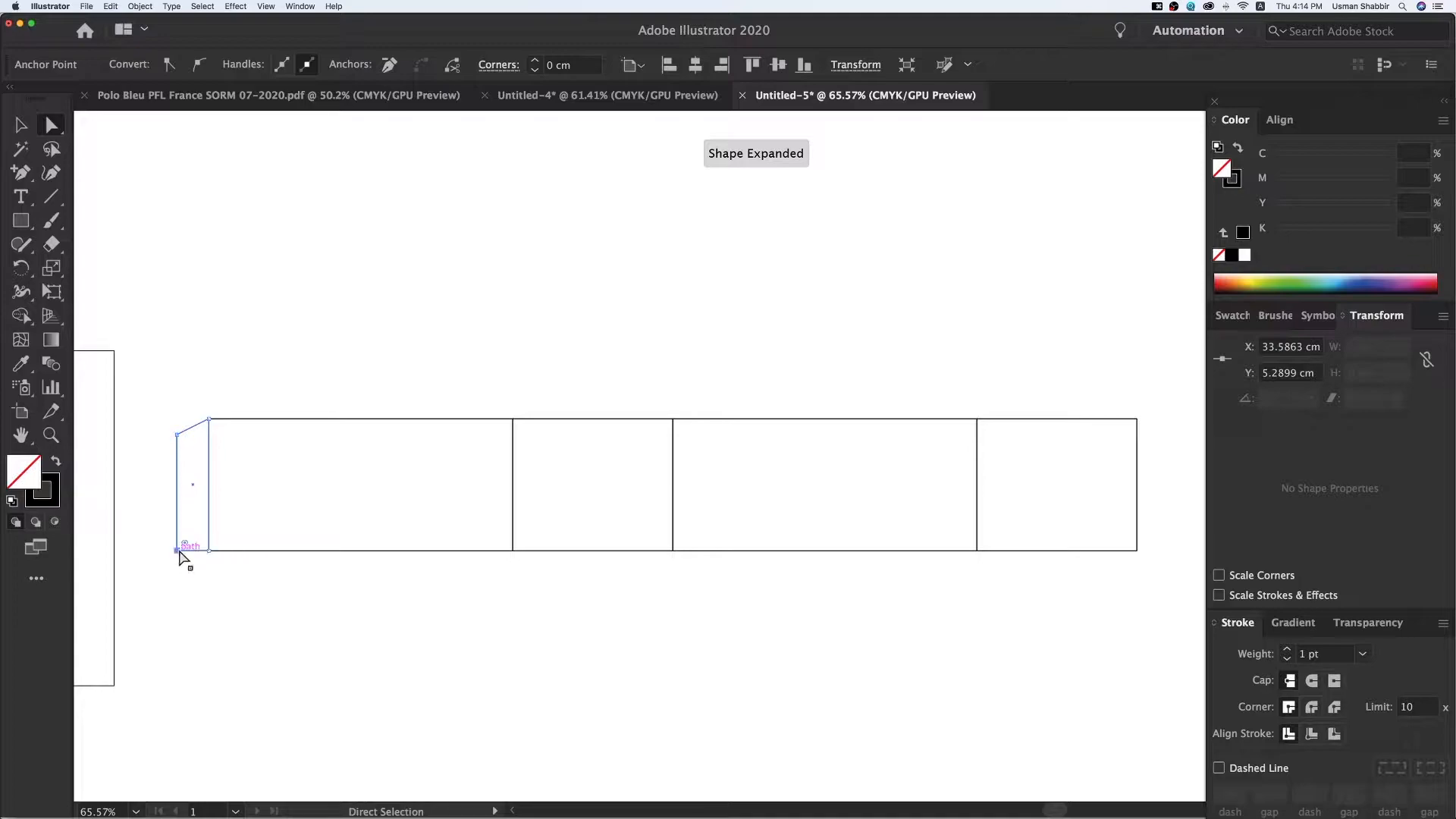
key("Up")
key("v")
left_click(788, 593)
key("v")
left_click_drag(802, 599, 794, 607)
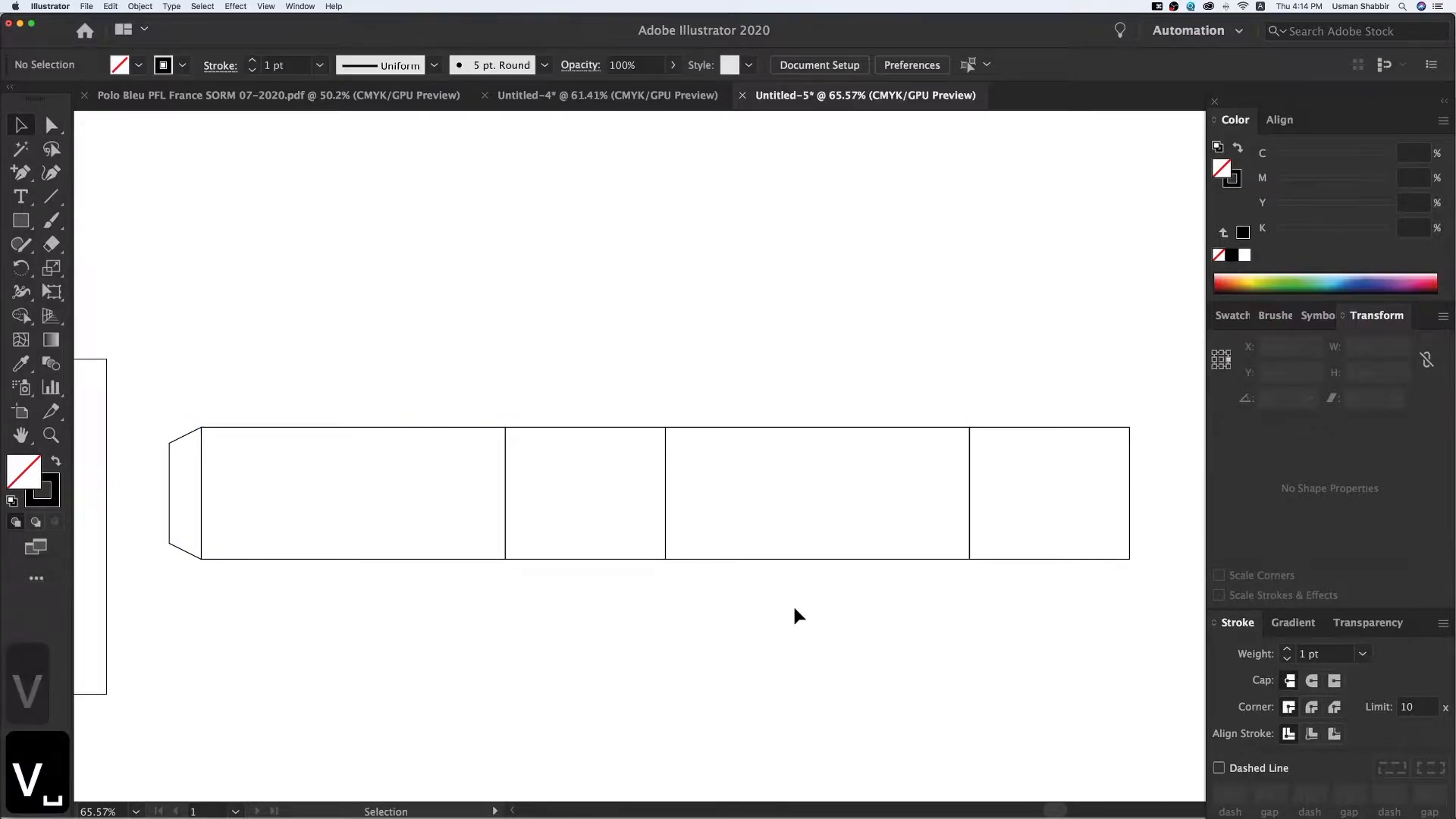
Step: Set the keyboard increment preference to 0.07 cm
left_click(912, 65)
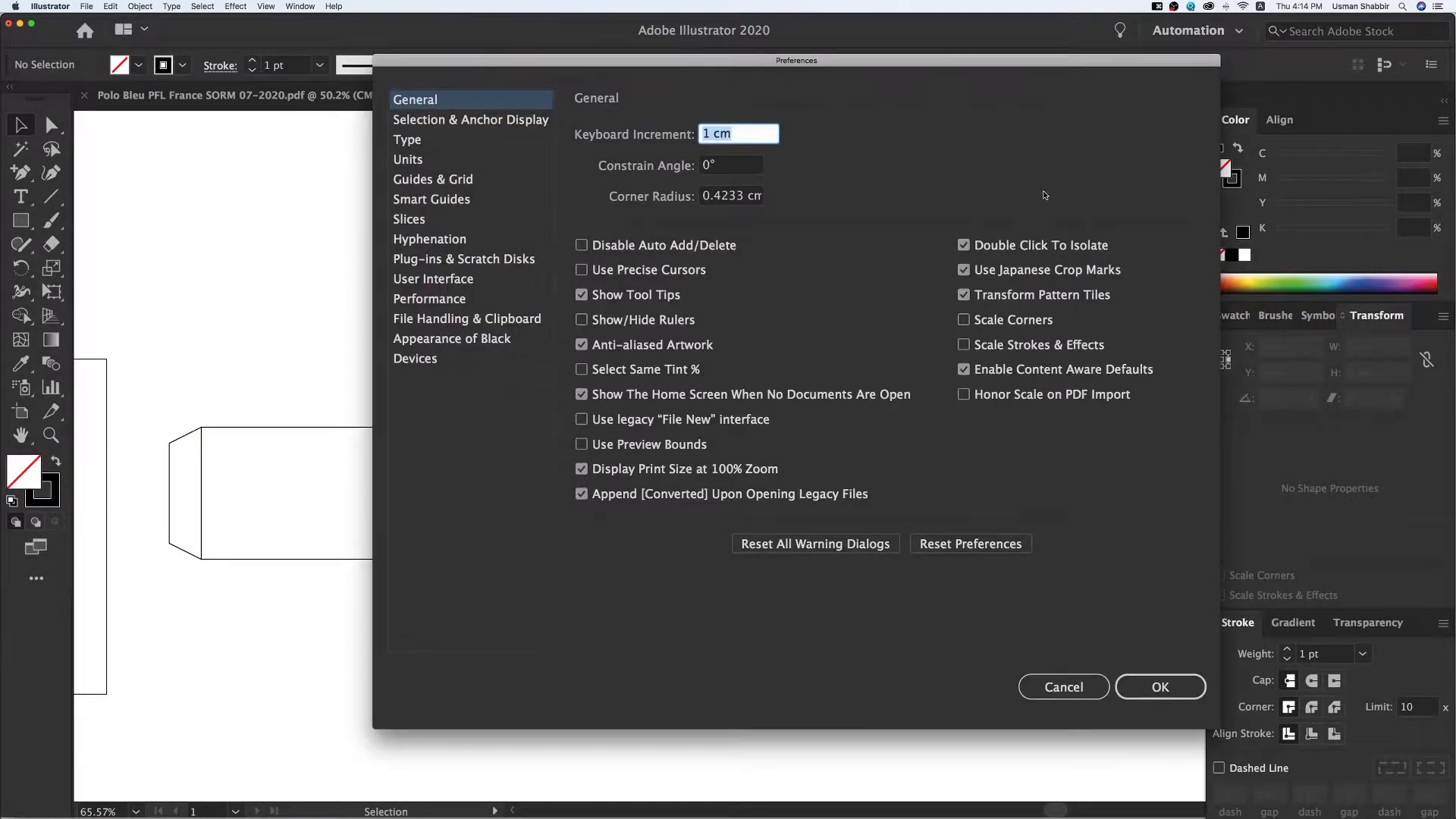
type("0.07")
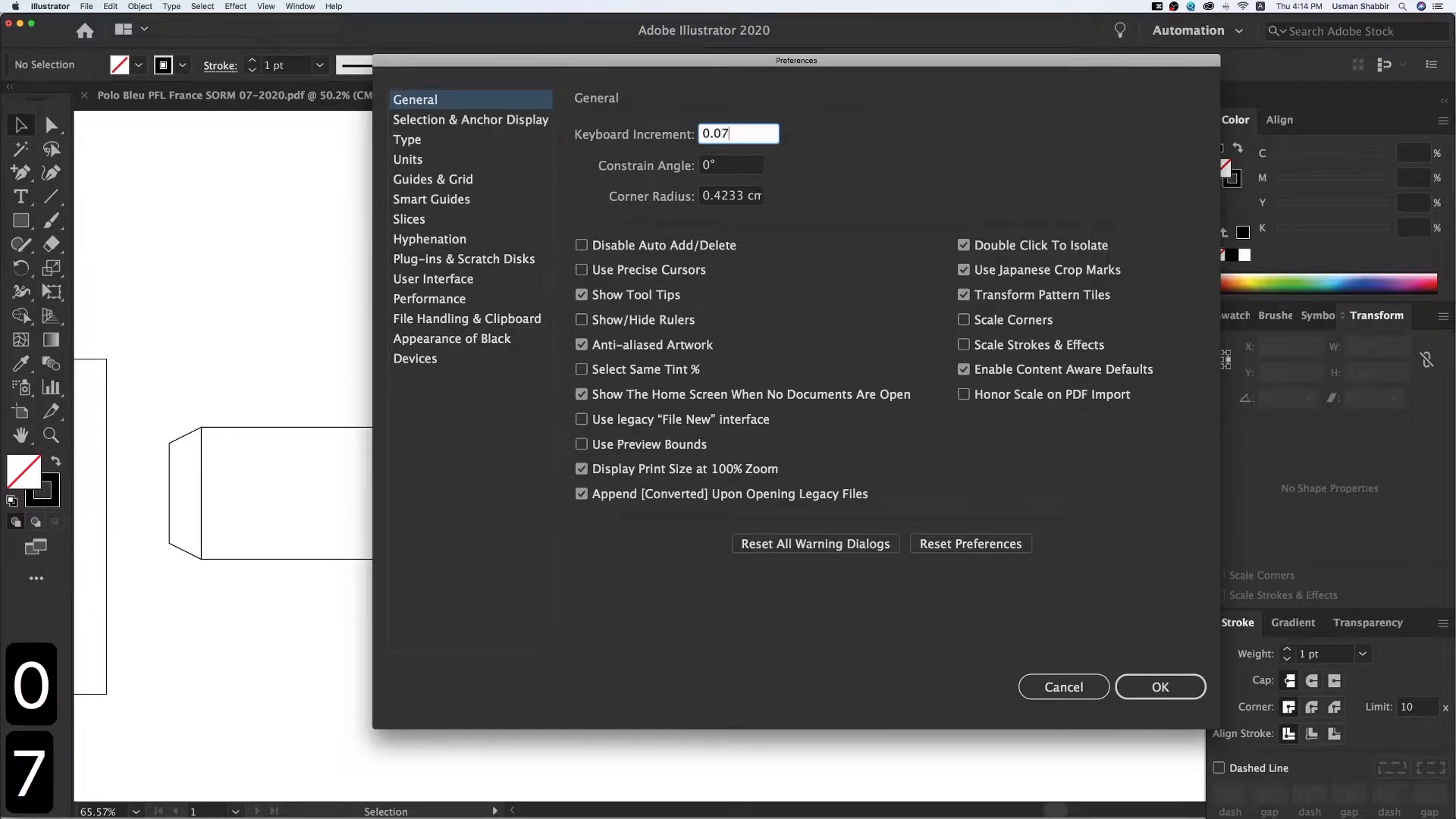
key("Return")
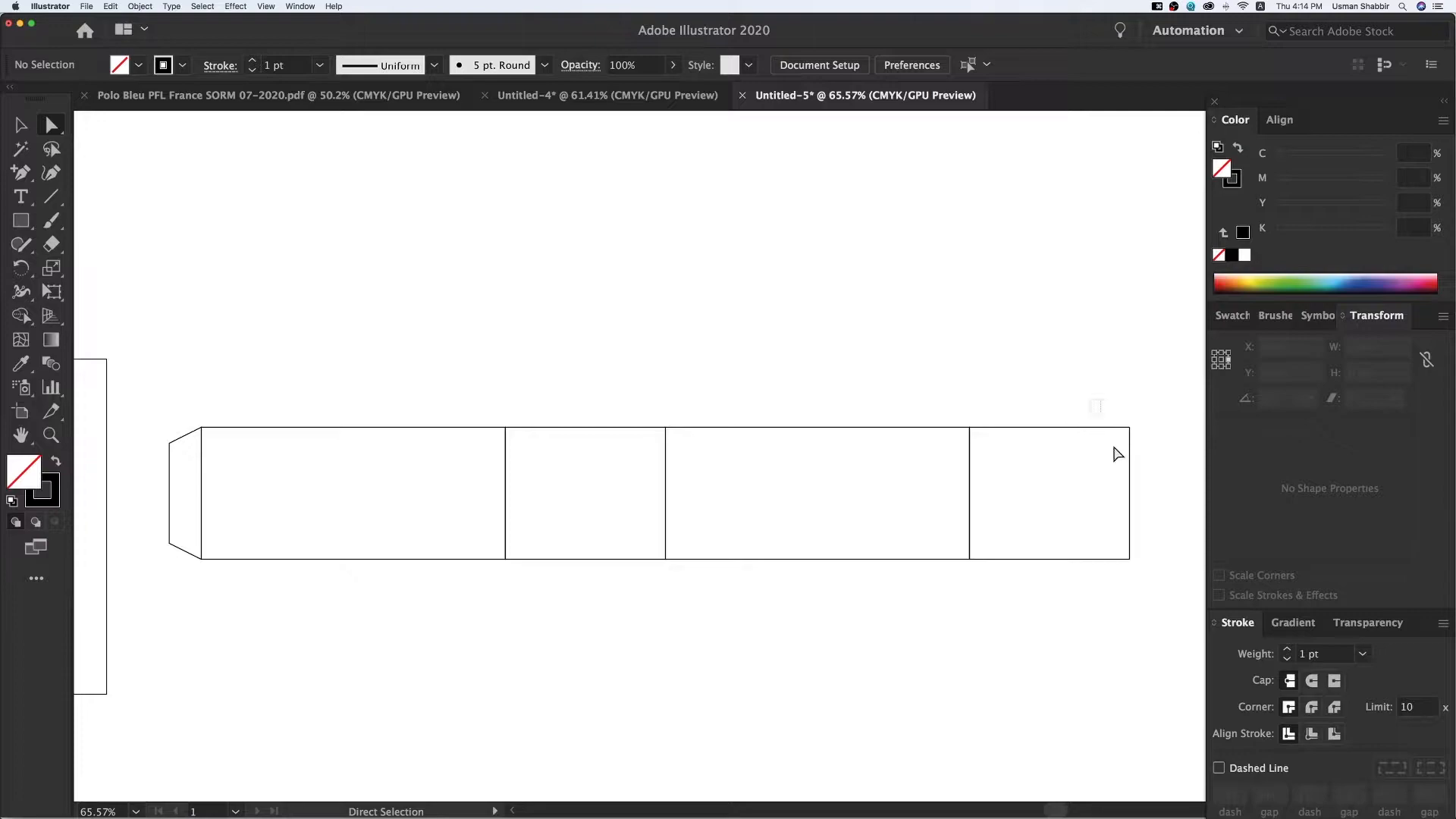
Step: Narrow the rightmost panel by moving its two right-hand anchors 0.07 cm to the left
left_click_drag(1099, 401, 1166, 622)
key("Left")
key("v")
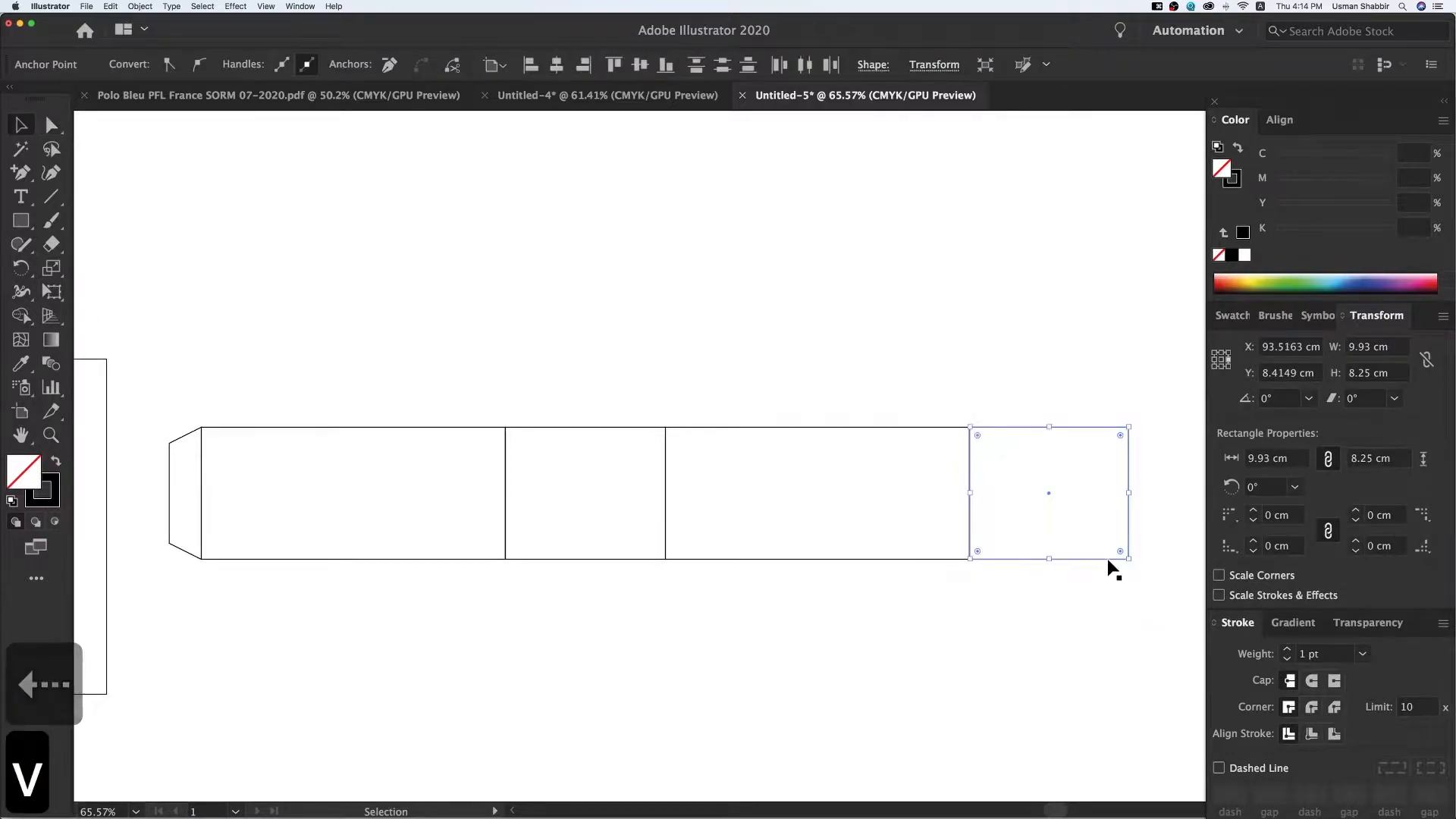
key("v")
left_click_drag(1037, 393, 1064, 446)
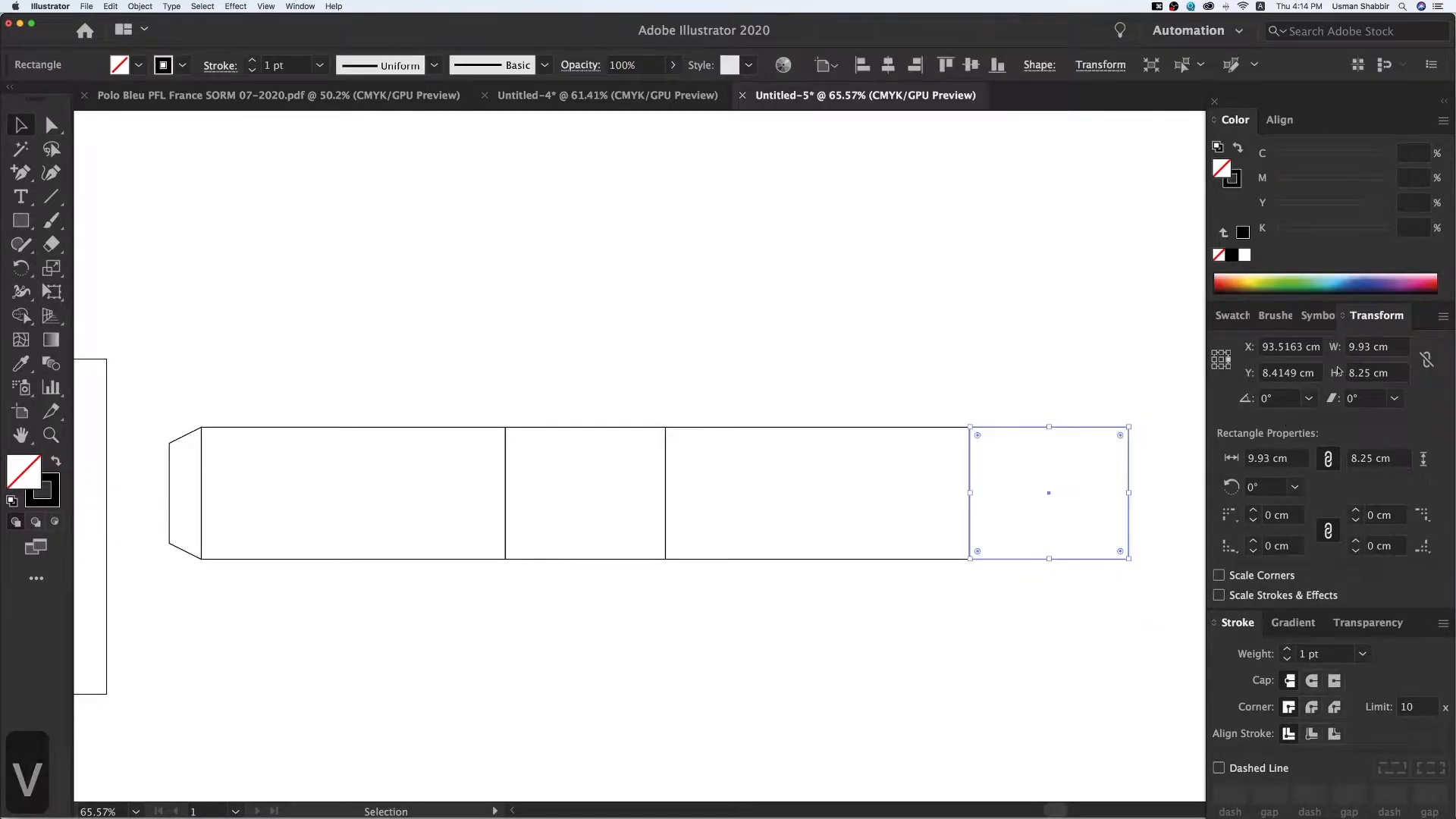
left_click(799, 386)
key("v")
Step: Duplicate the right-hand 19 cm panel directly above itself and set the copy's height to 10 cm, keeping its bottom edge in place
scroll(841, 485, "up", 1)
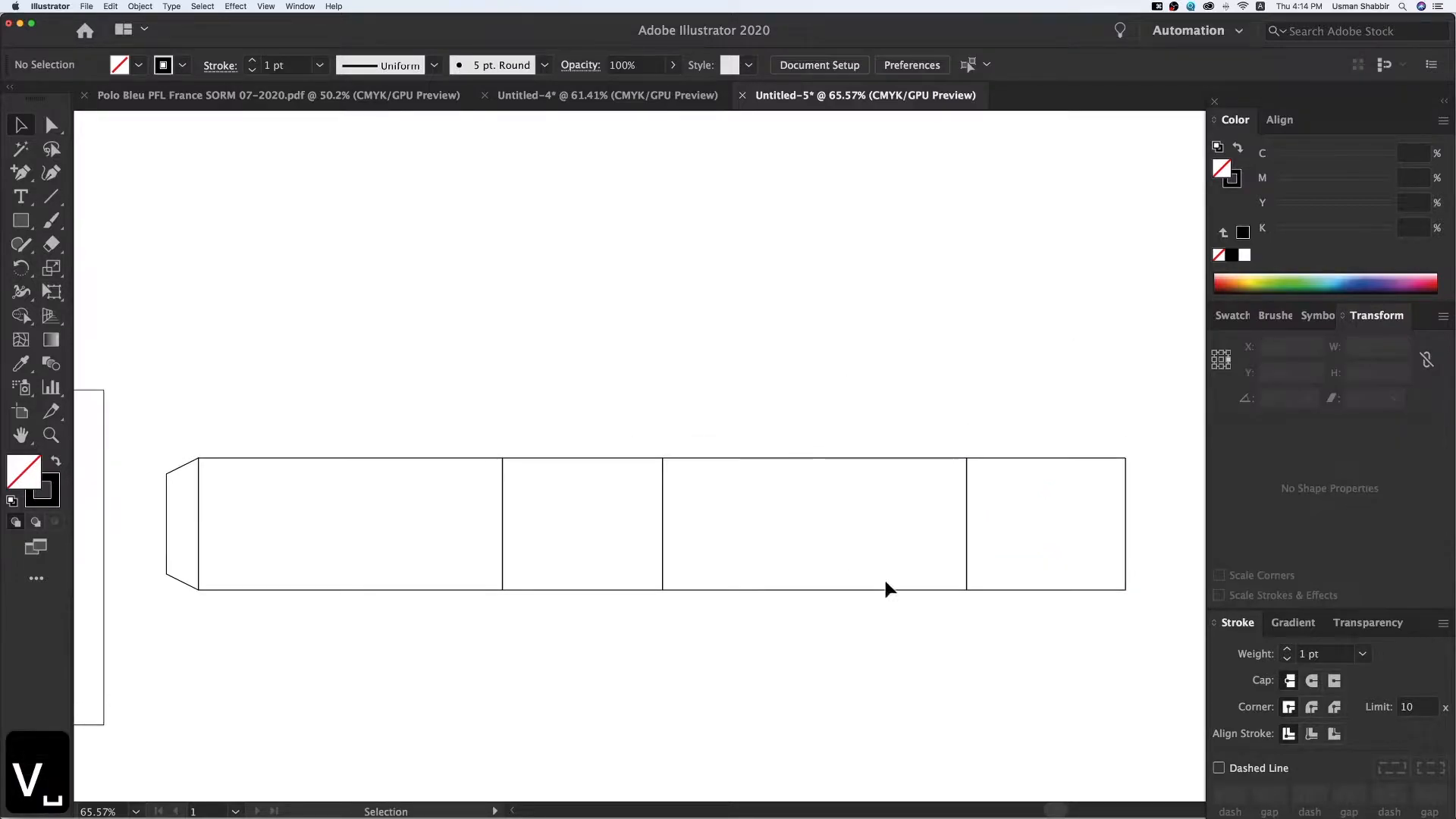
left_click_drag(888, 590, 888, 463)
left_click(587, 504)
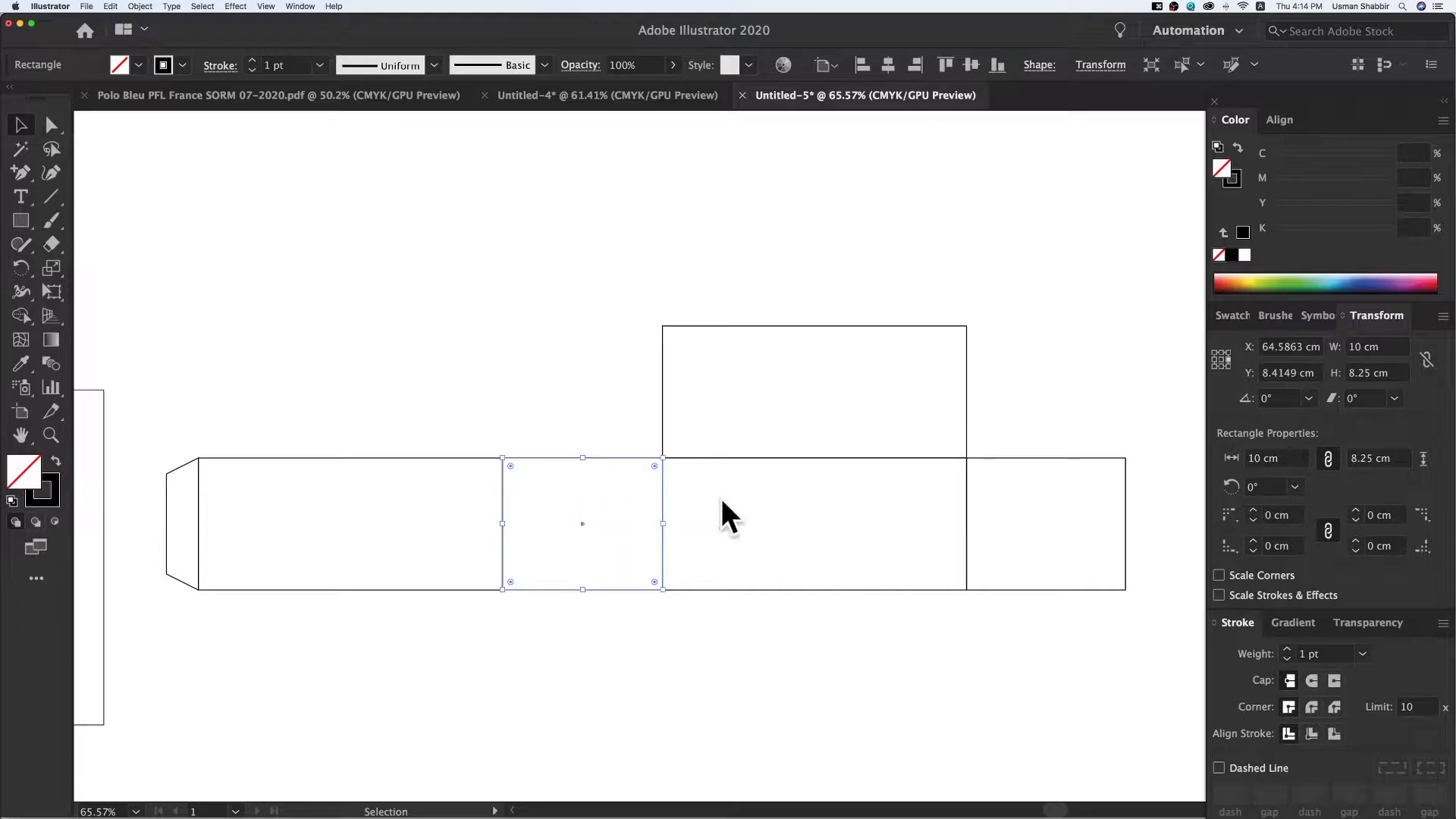
left_click(1380, 345)
left_click_drag(1018, 368, 945, 395)
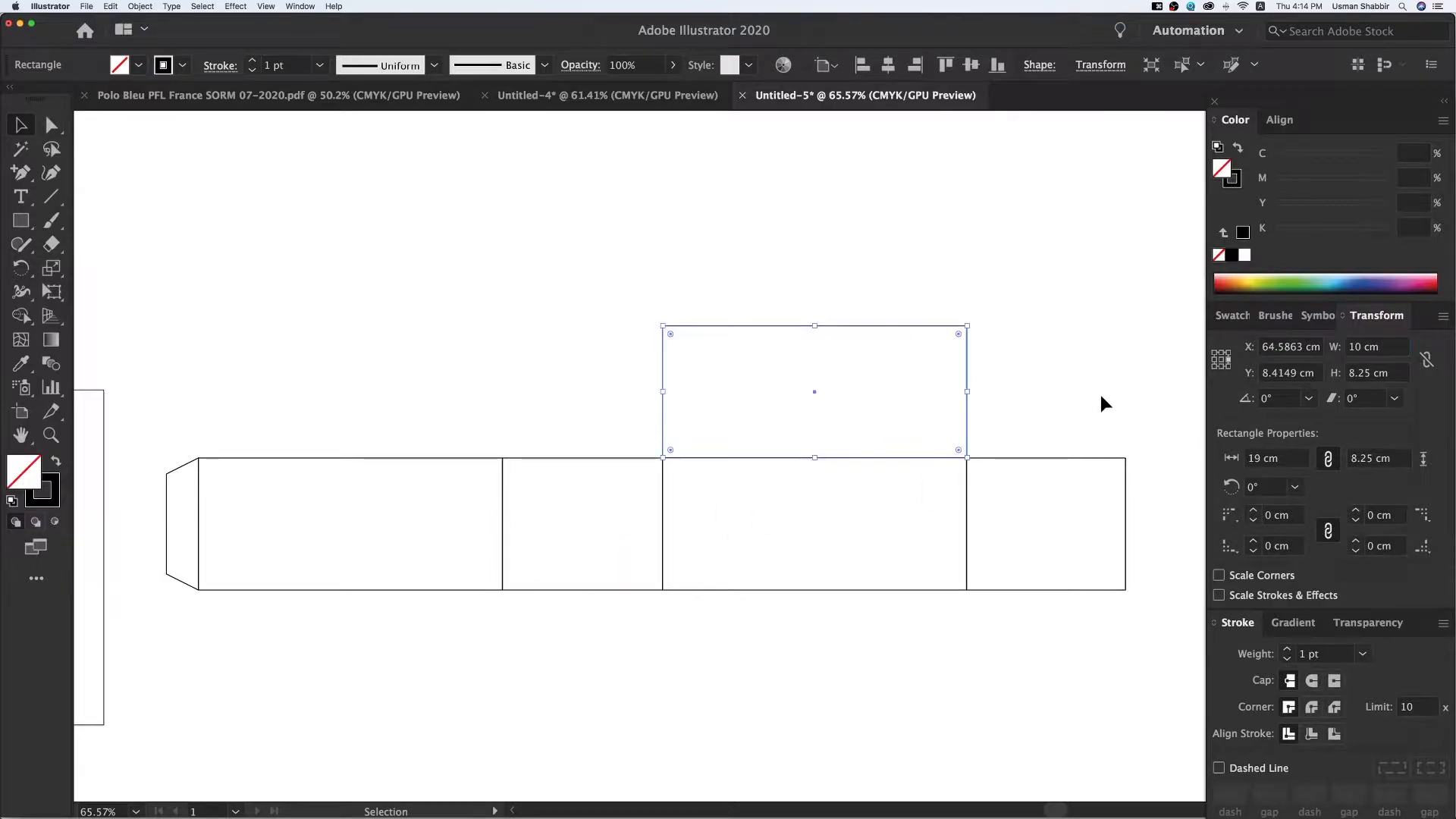
left_click(1389, 372)
type("10")
key("Return")
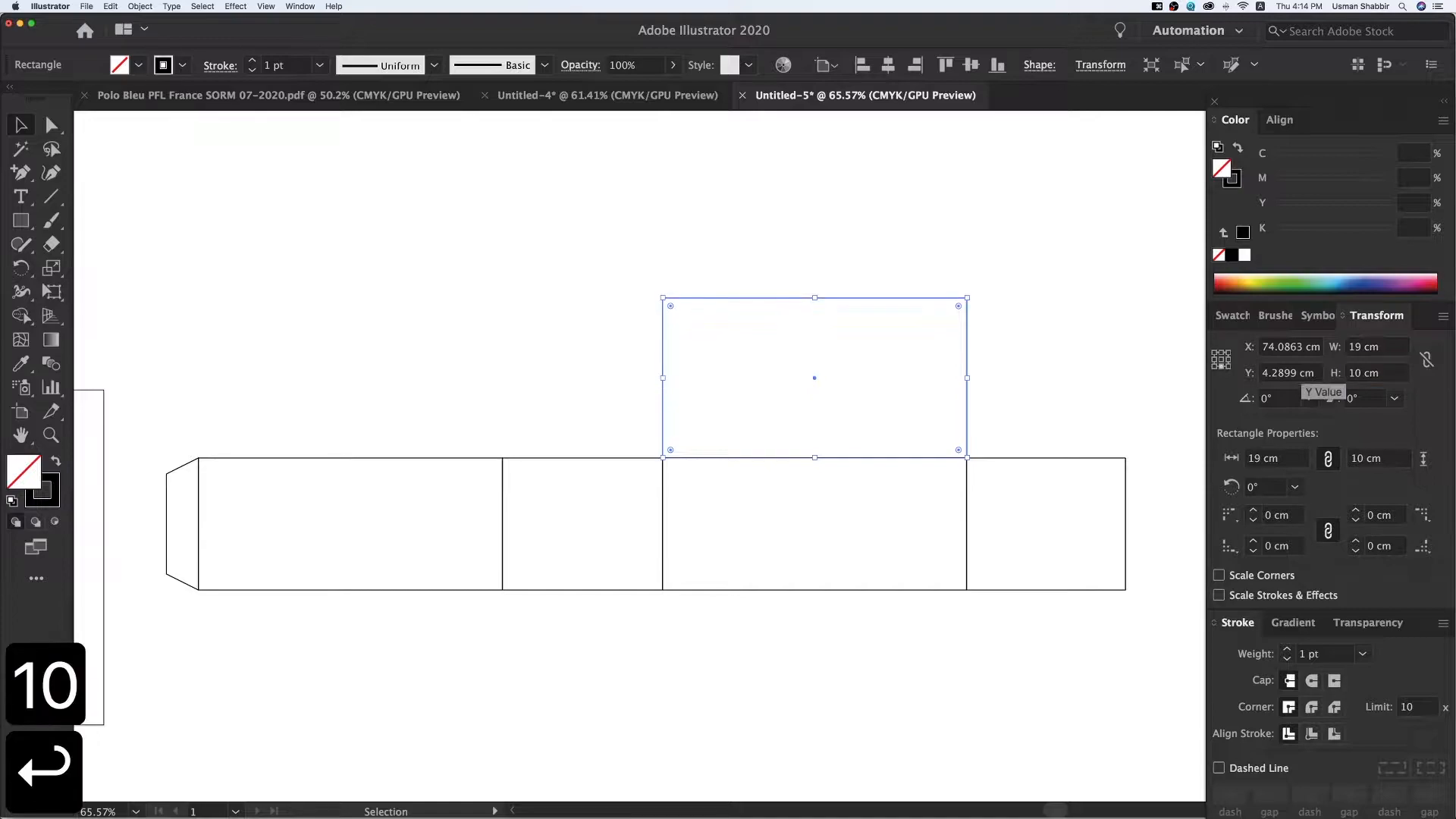
left_click(1113, 400)
Step: Duplicate the 10 cm high top panel directly above itself and set the copy's height to 2 cm, keeping its bottom edge in place
scroll(1032, 379, "up", 1)
left_click_drag(970, 476, 971, 315)
scroll(1017, 402, "up", 1)
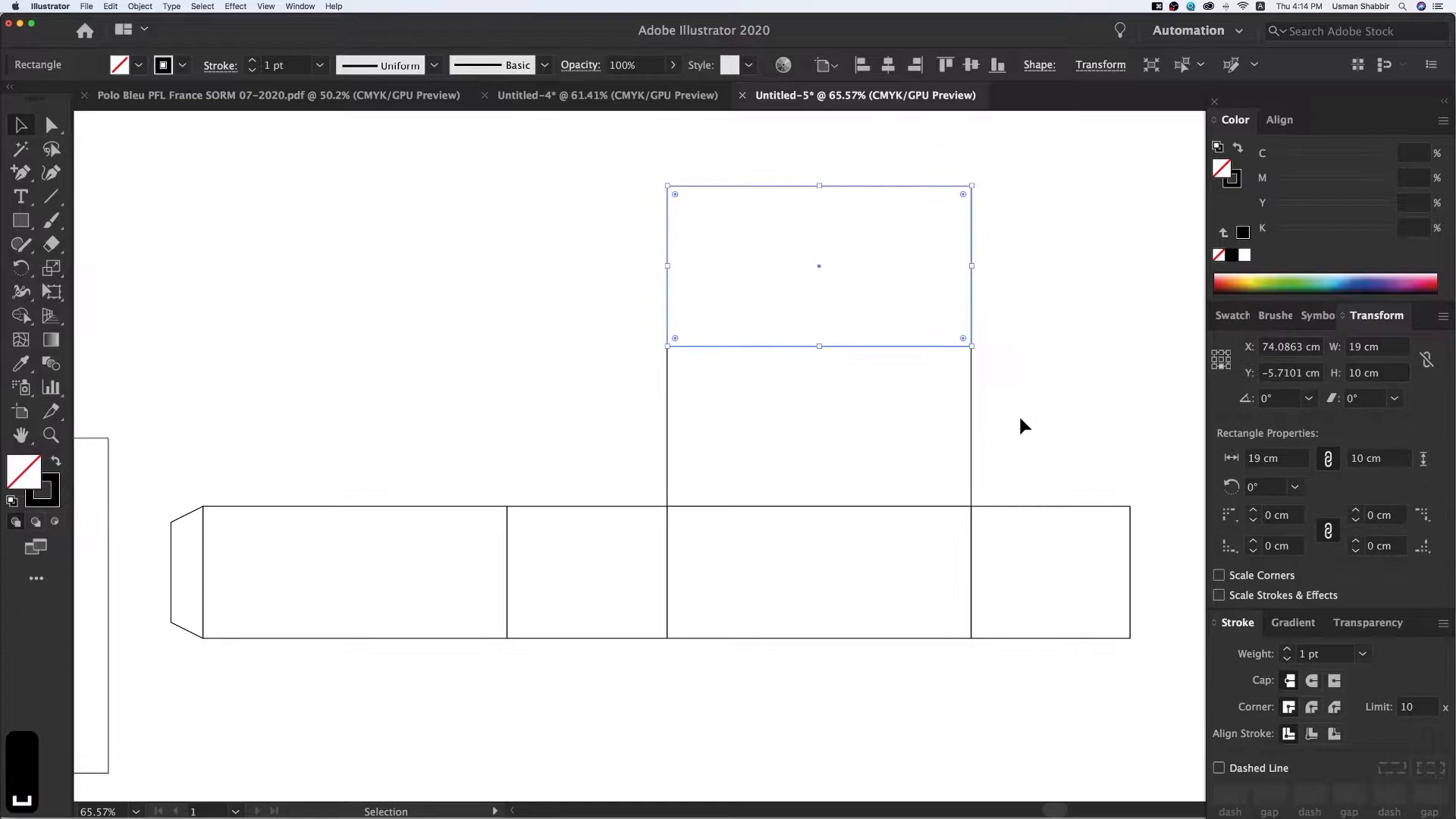
type("2")
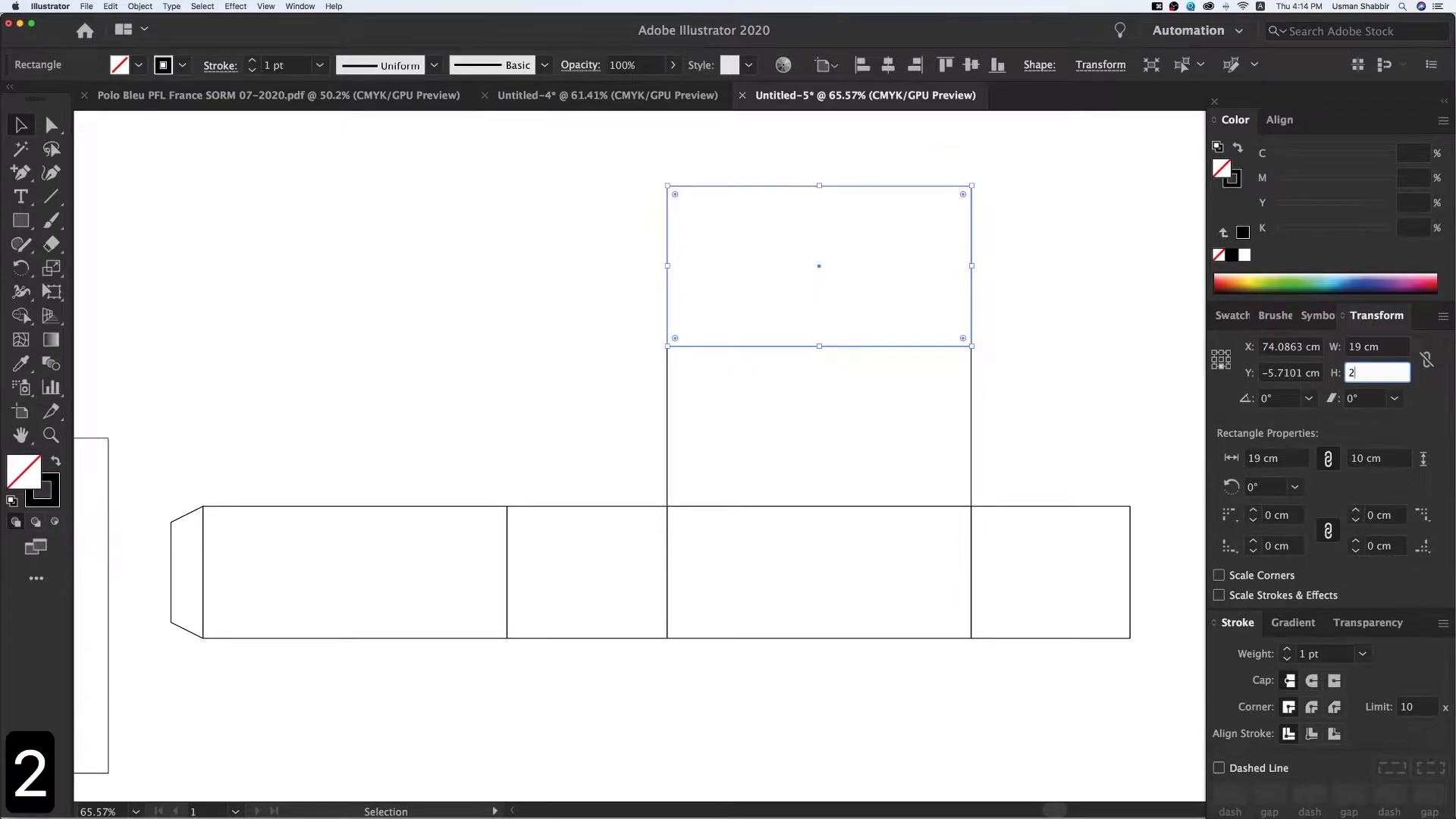
key("Return")
Step: Round the two upper corners of the 2 cm tuck flap, leaving its lower corners square
key("z")
left_click_drag(615, 244, 1065, 501)
left_click(51, 127)
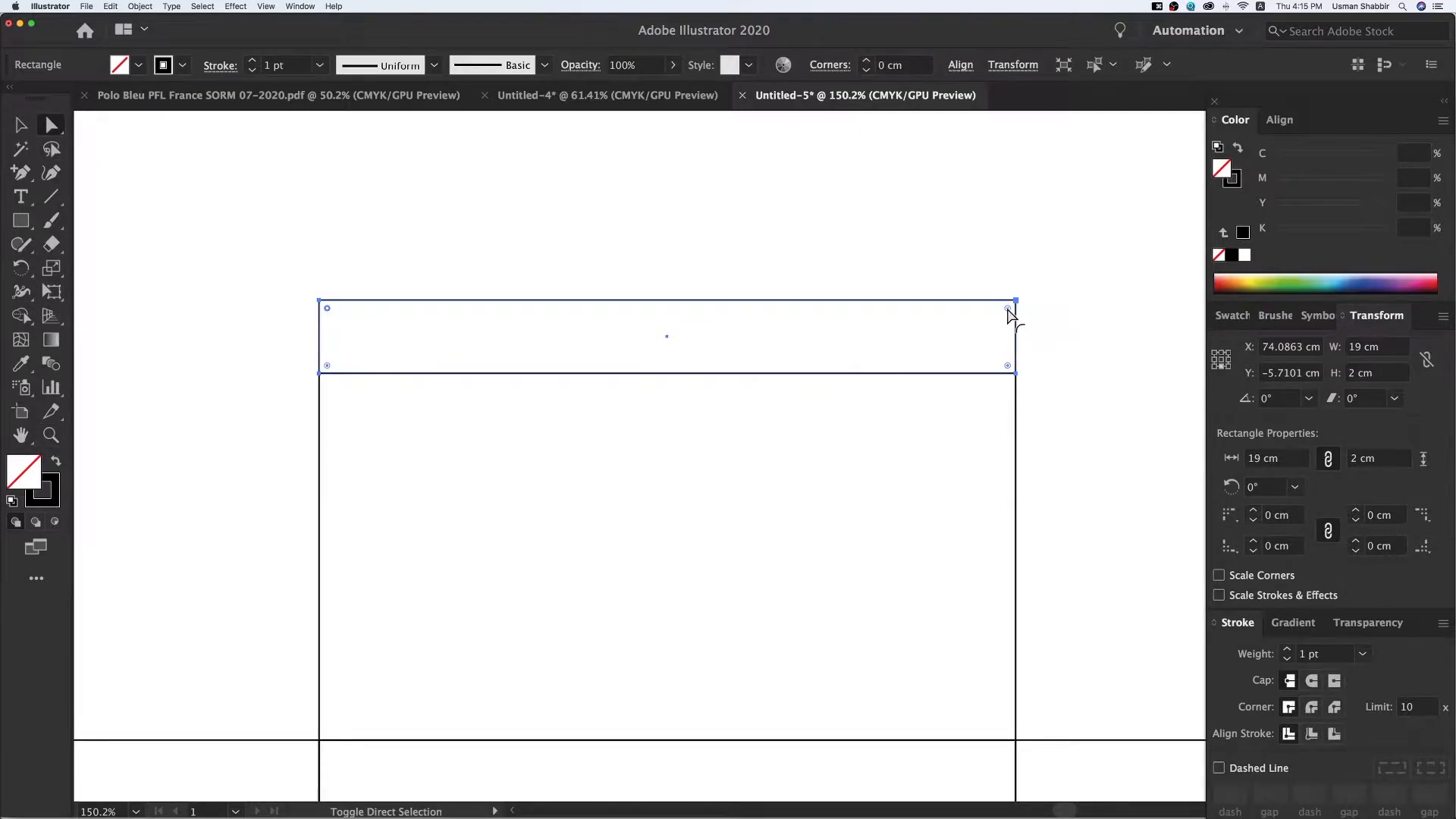
left_click_drag(1009, 311, 813, 305)
key("v")
left_click(515, 243)
key("super+minus")
key("super+minus")
key("super+minus")
key("v")
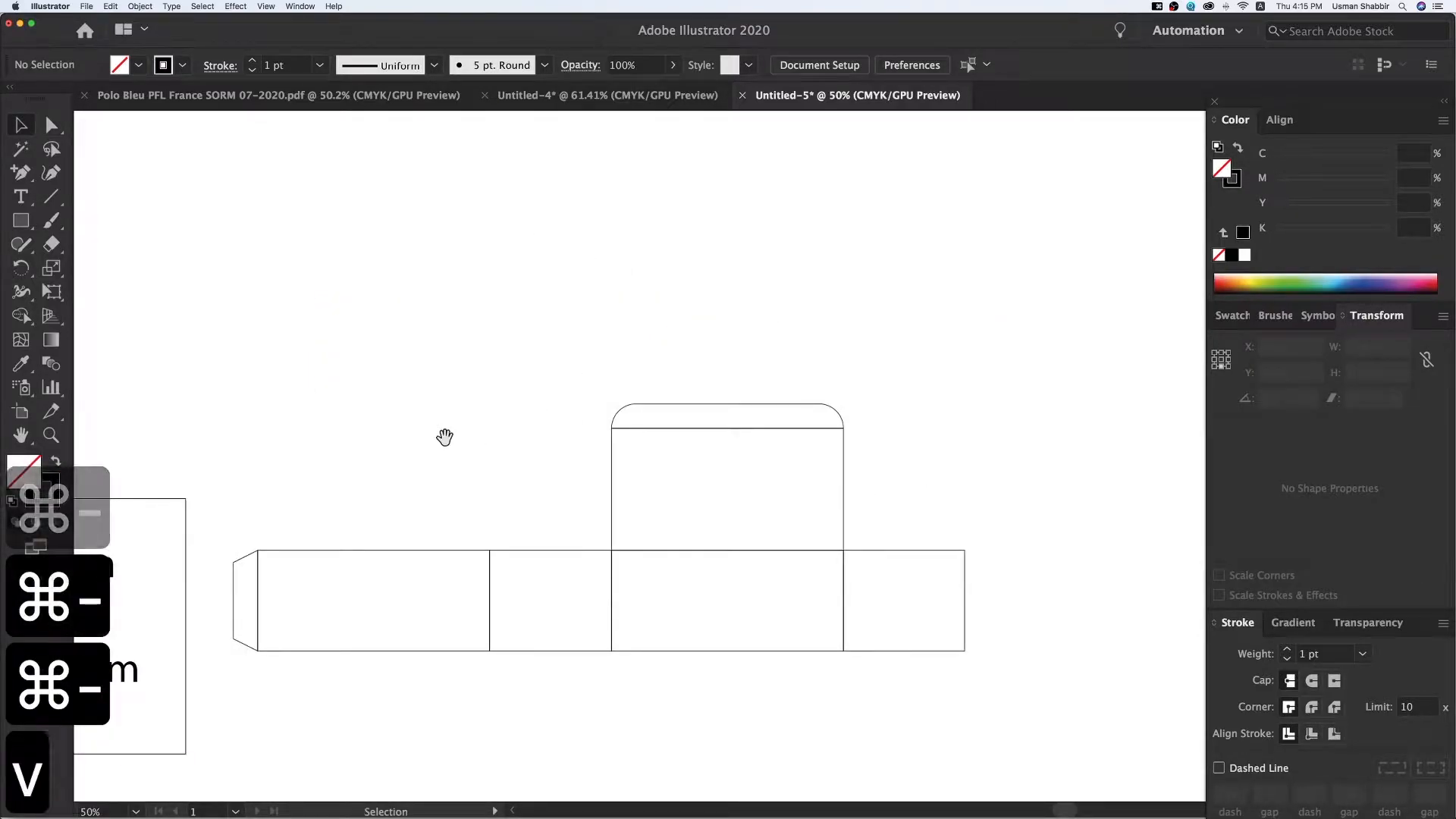
Step: Duplicate the 10 cm wide panel between the two 19 cm panels directly above itself and shorten the copy to about 6.32 cm high
scroll(326, 327, "down", 3)
key("z")
left_click_drag(1122, 591, 1189, 640)
key("v")
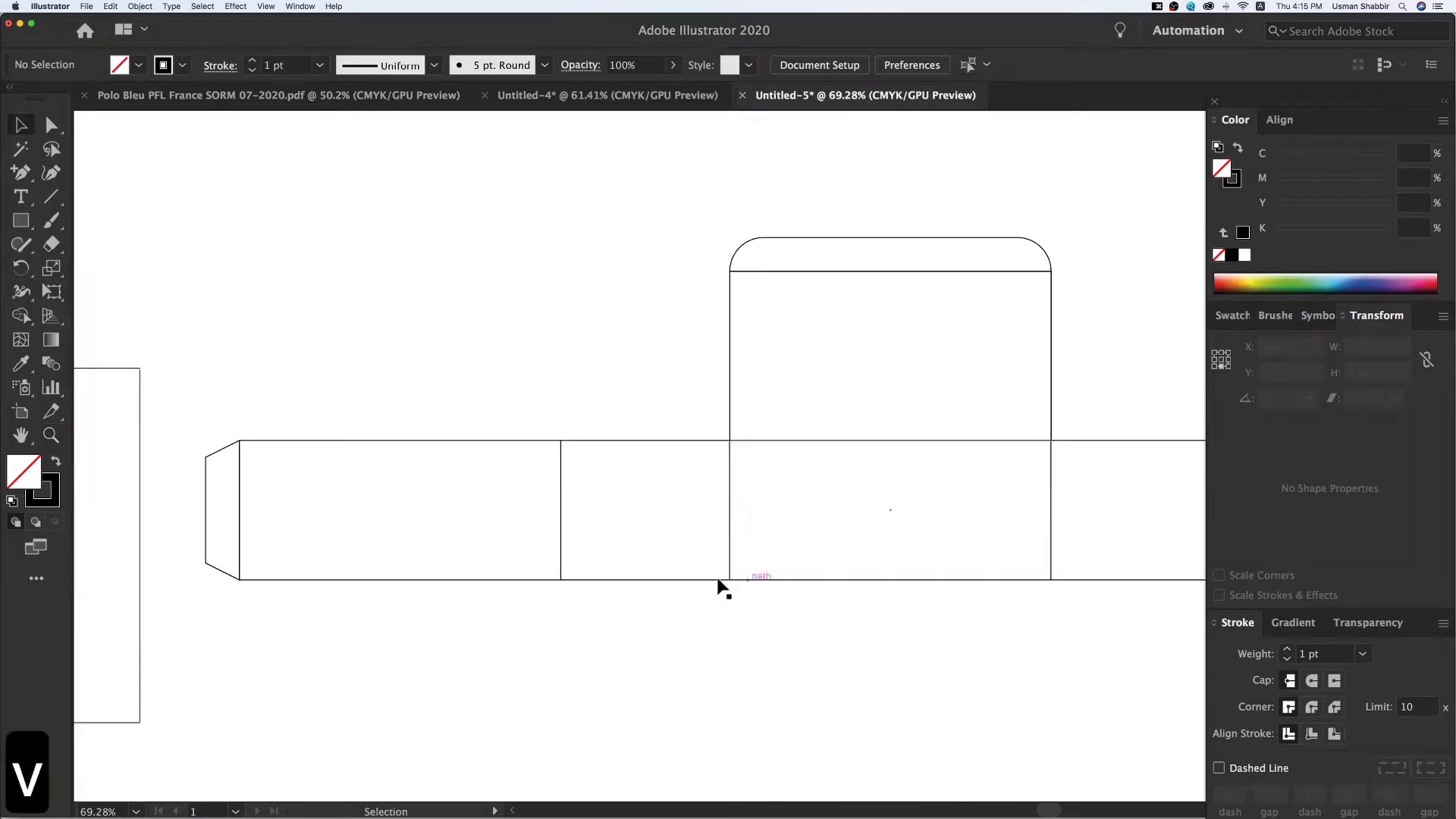
left_click_drag(684, 634, 686, 667)
left_click_drag(698, 611, 700, 472)
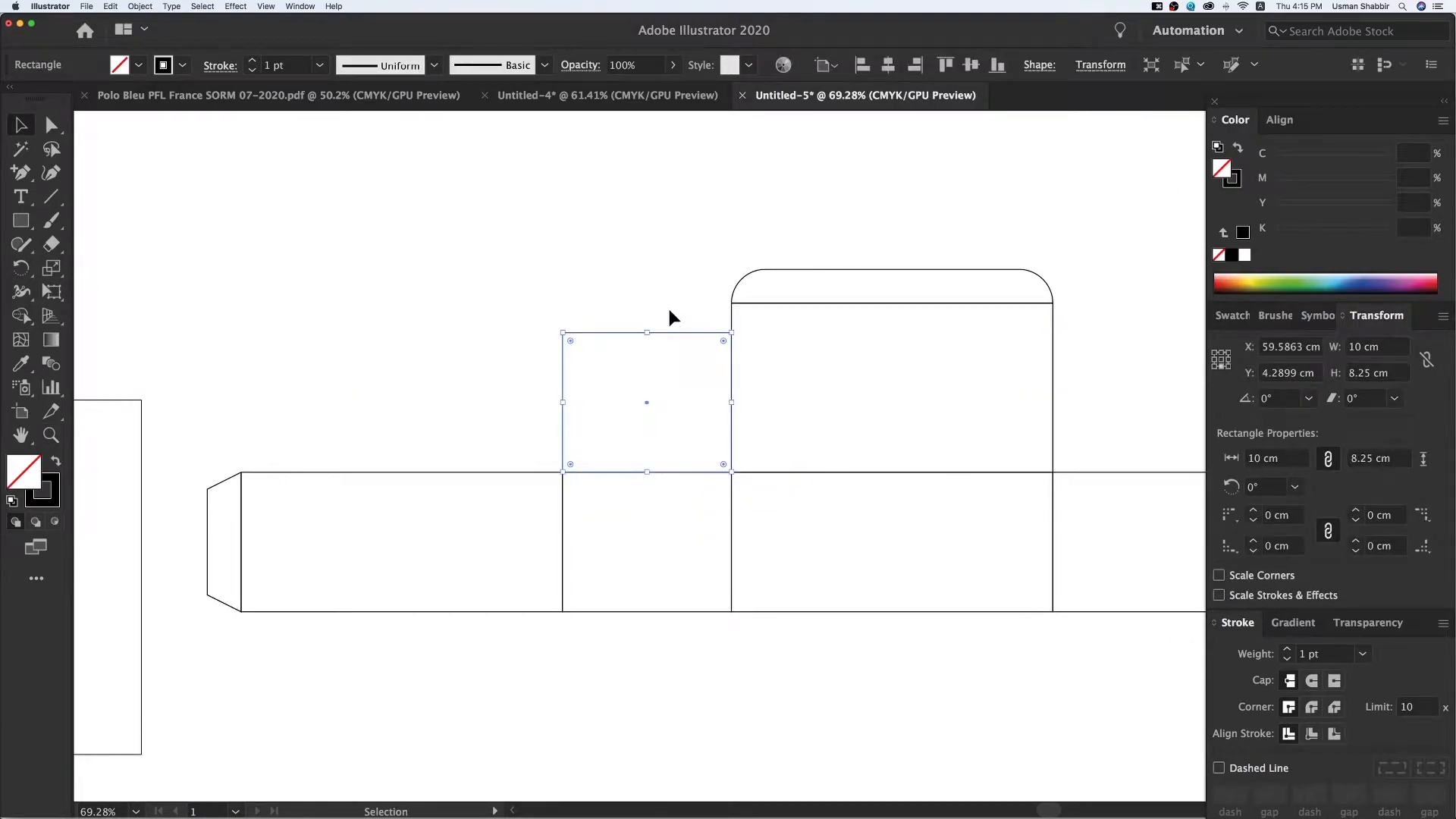
left_click_drag(648, 333, 652, 365)
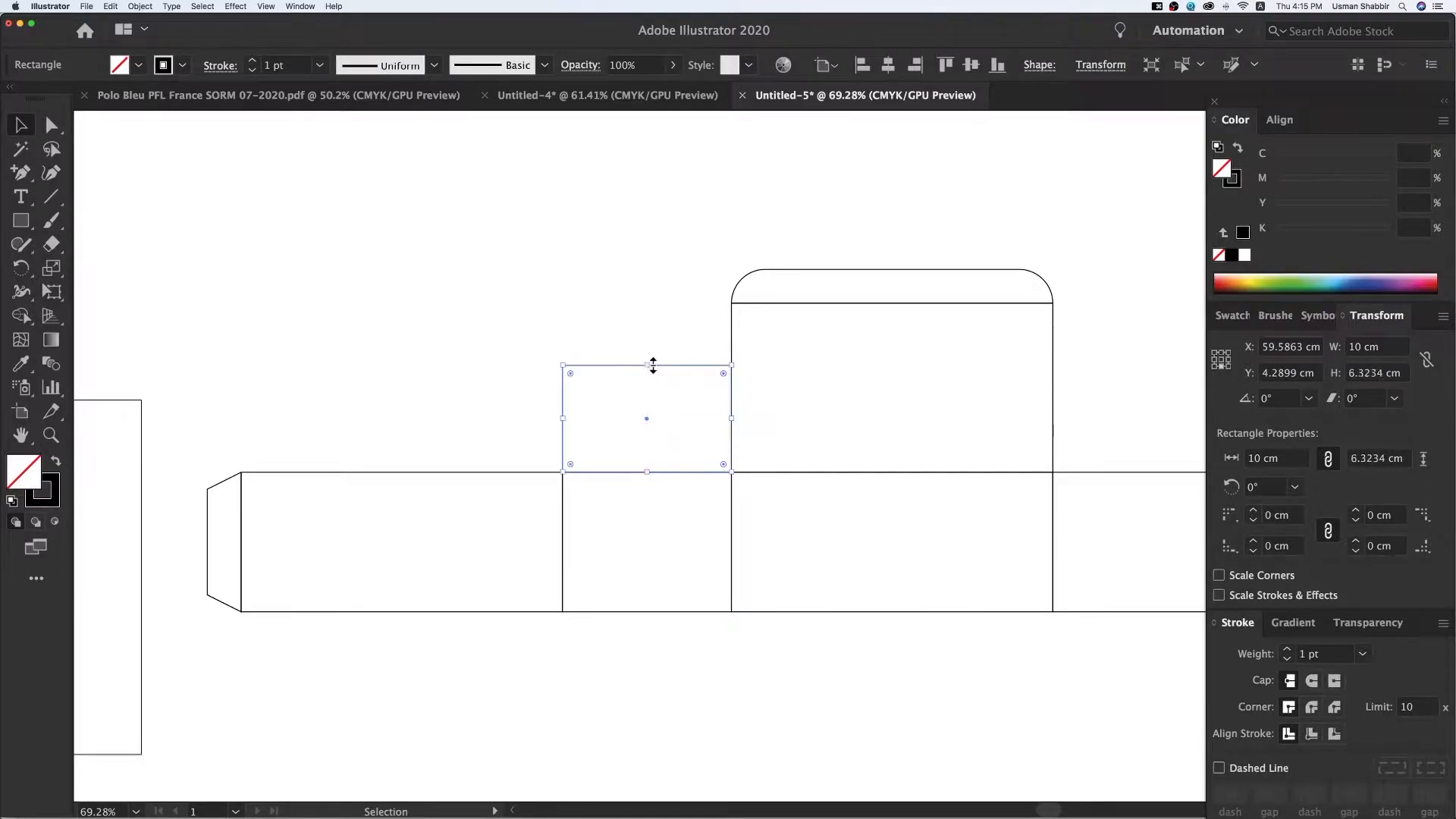
Step: Isolate the new dust flap and add anchor points near its base, one on the right edge and two on the left edge
key("z")
left_click_drag(488, 238, 1008, 589)
key("v")
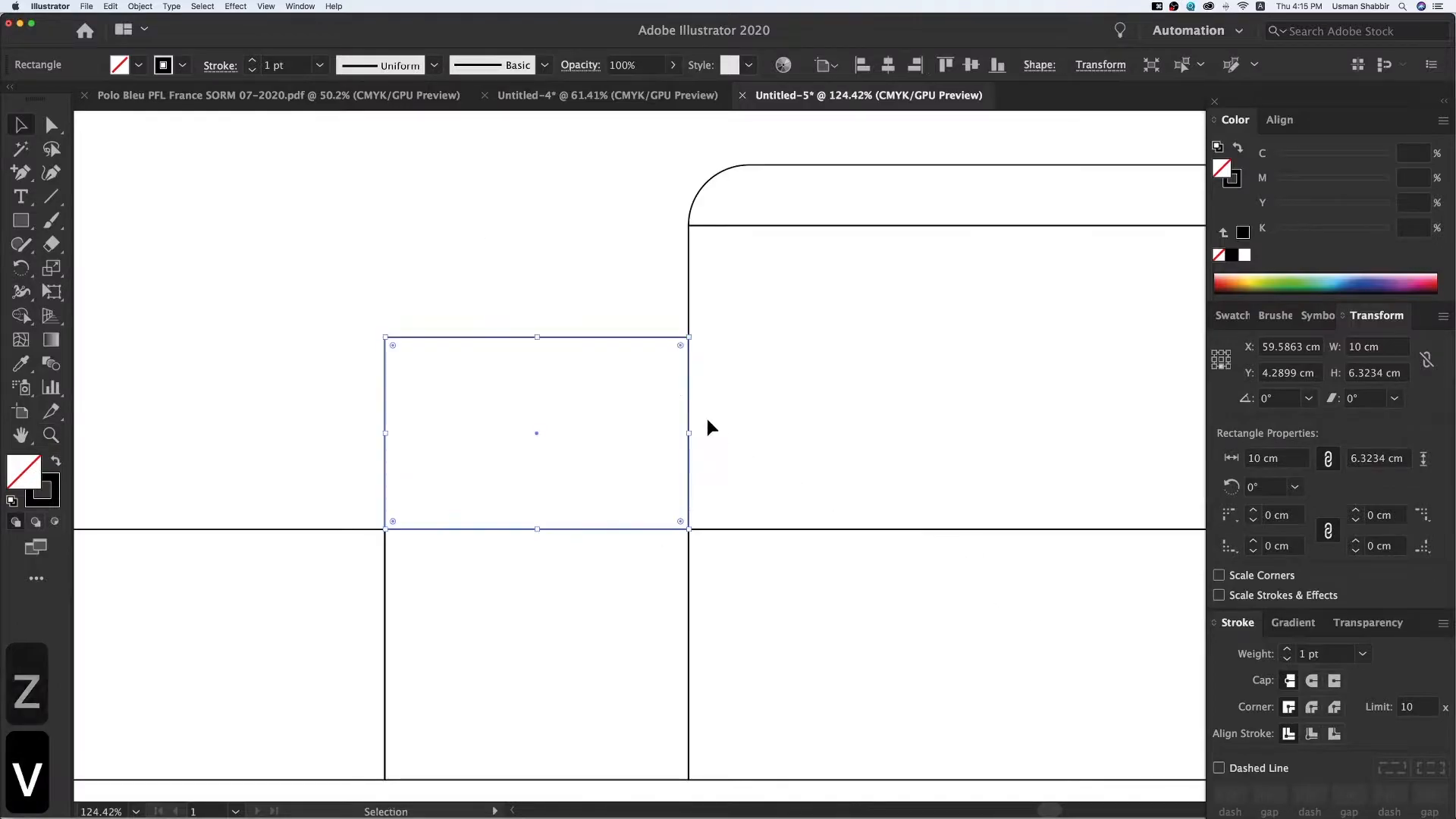
double_click(699, 365)
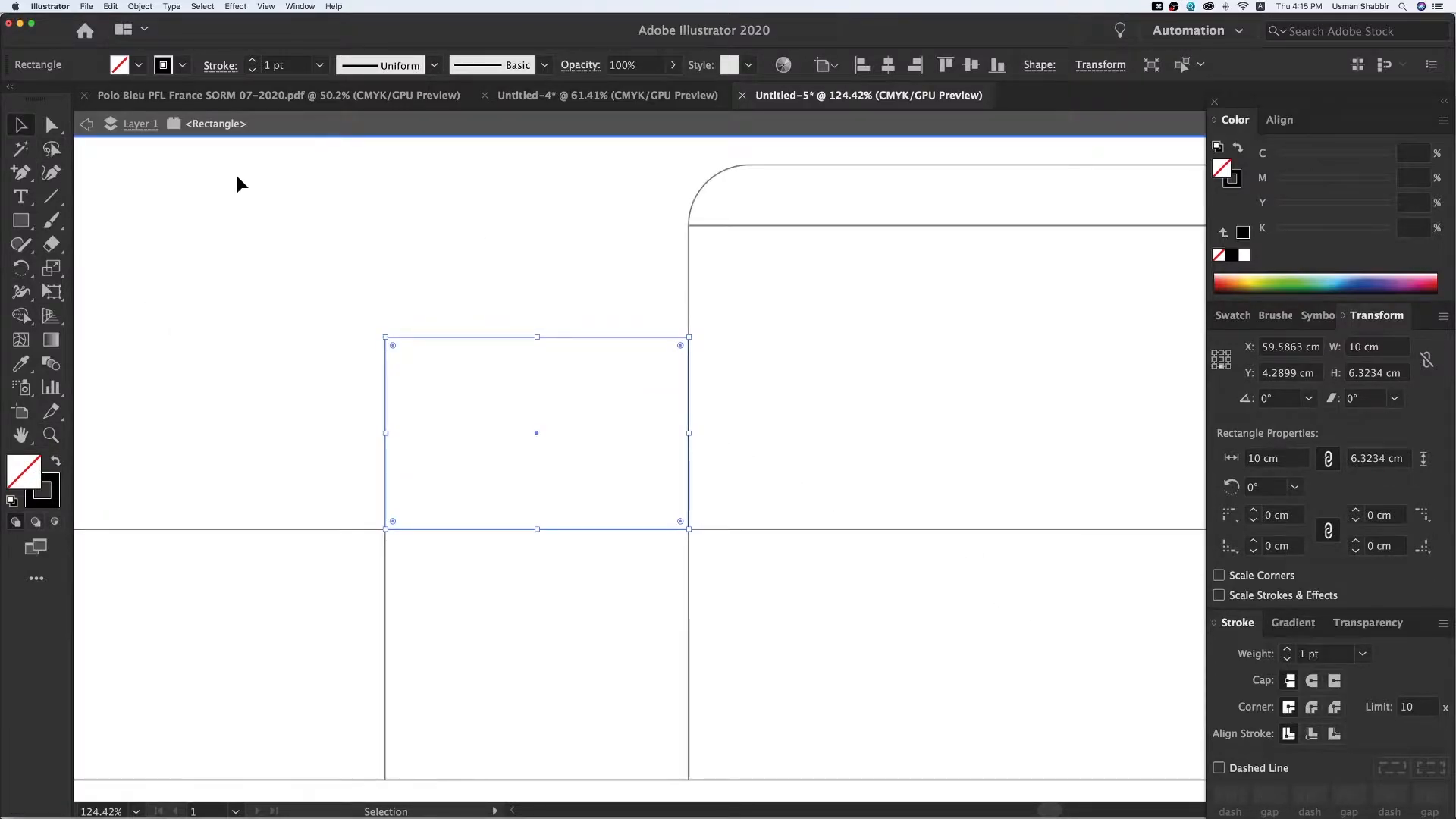
left_click(27, 175)
left_click(688, 513)
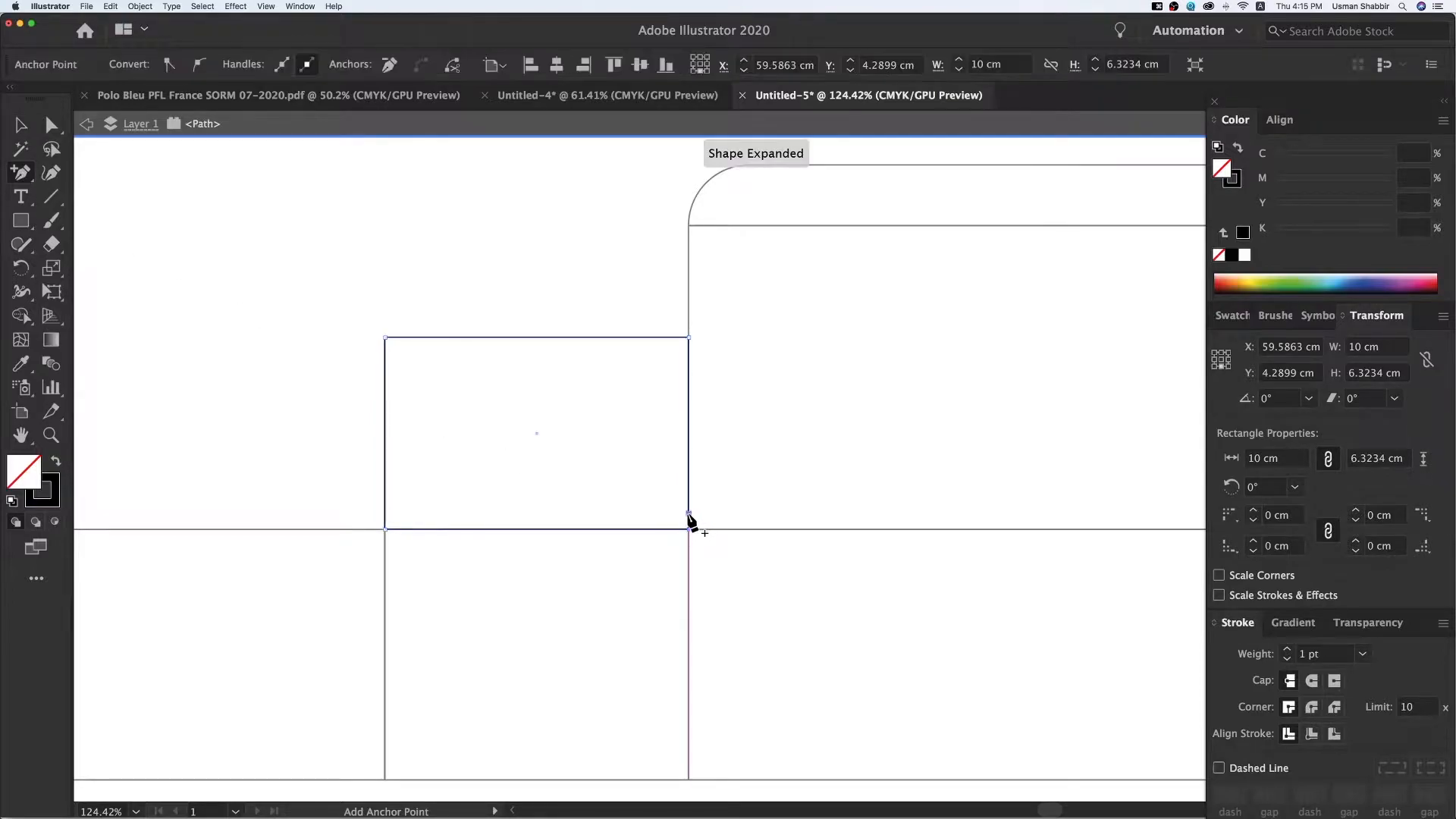
left_click(385, 518)
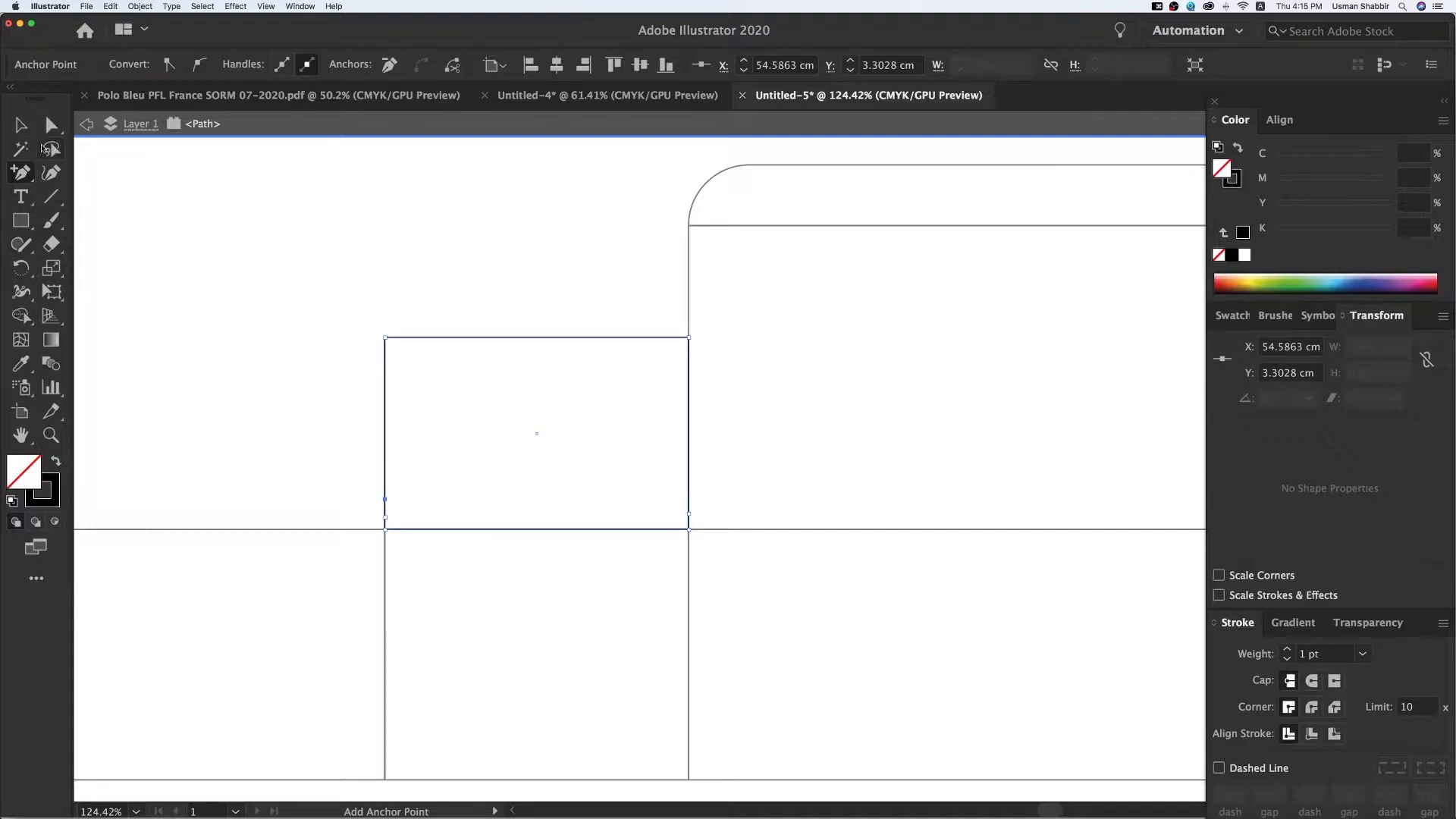
Step: Shift the dust flap's upper-right corner and the added right-edge anchor slightly inward, leaving the base corner in place
left_click(634, 315)
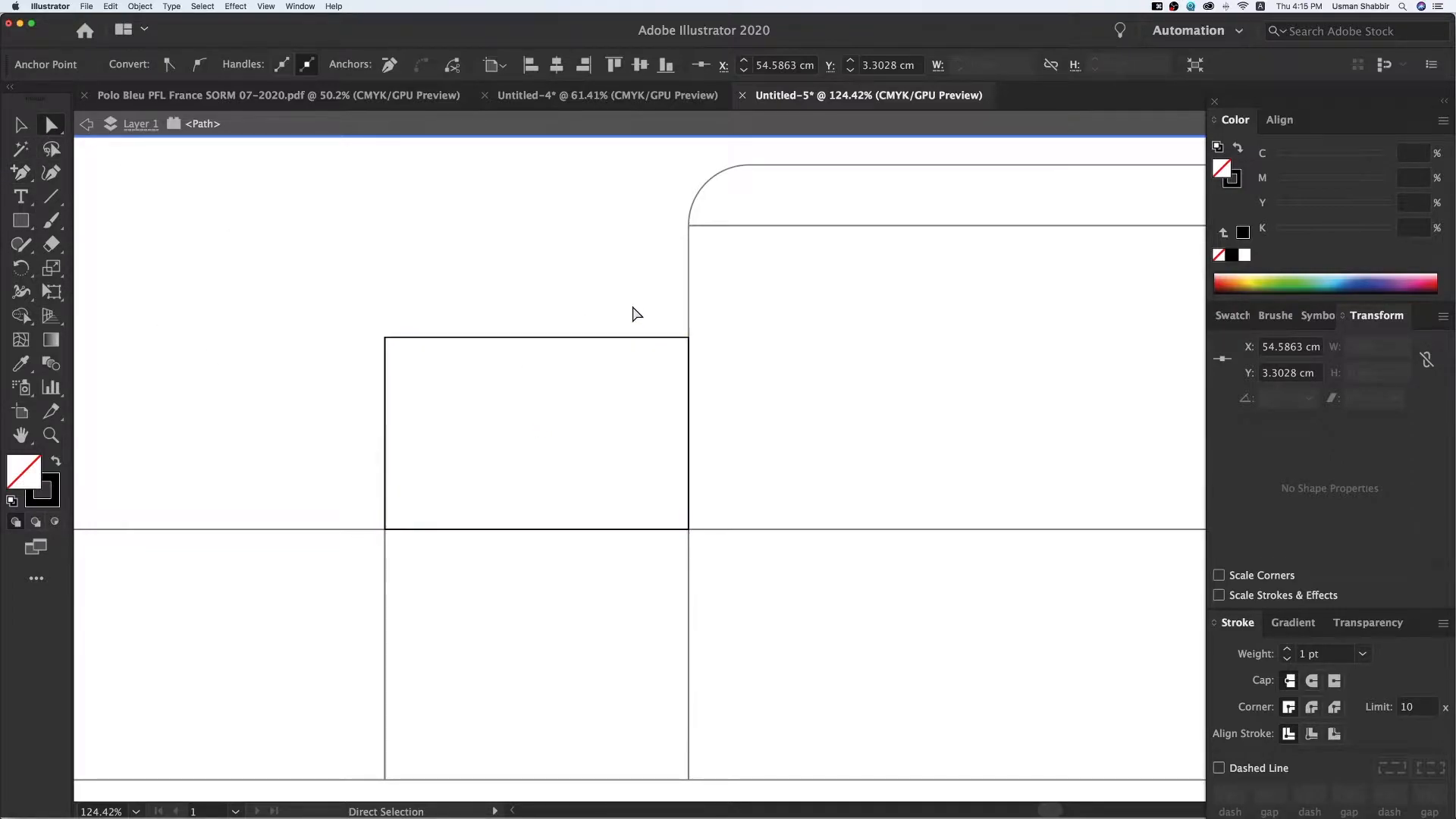
left_click_drag(721, 528, 675, 519)
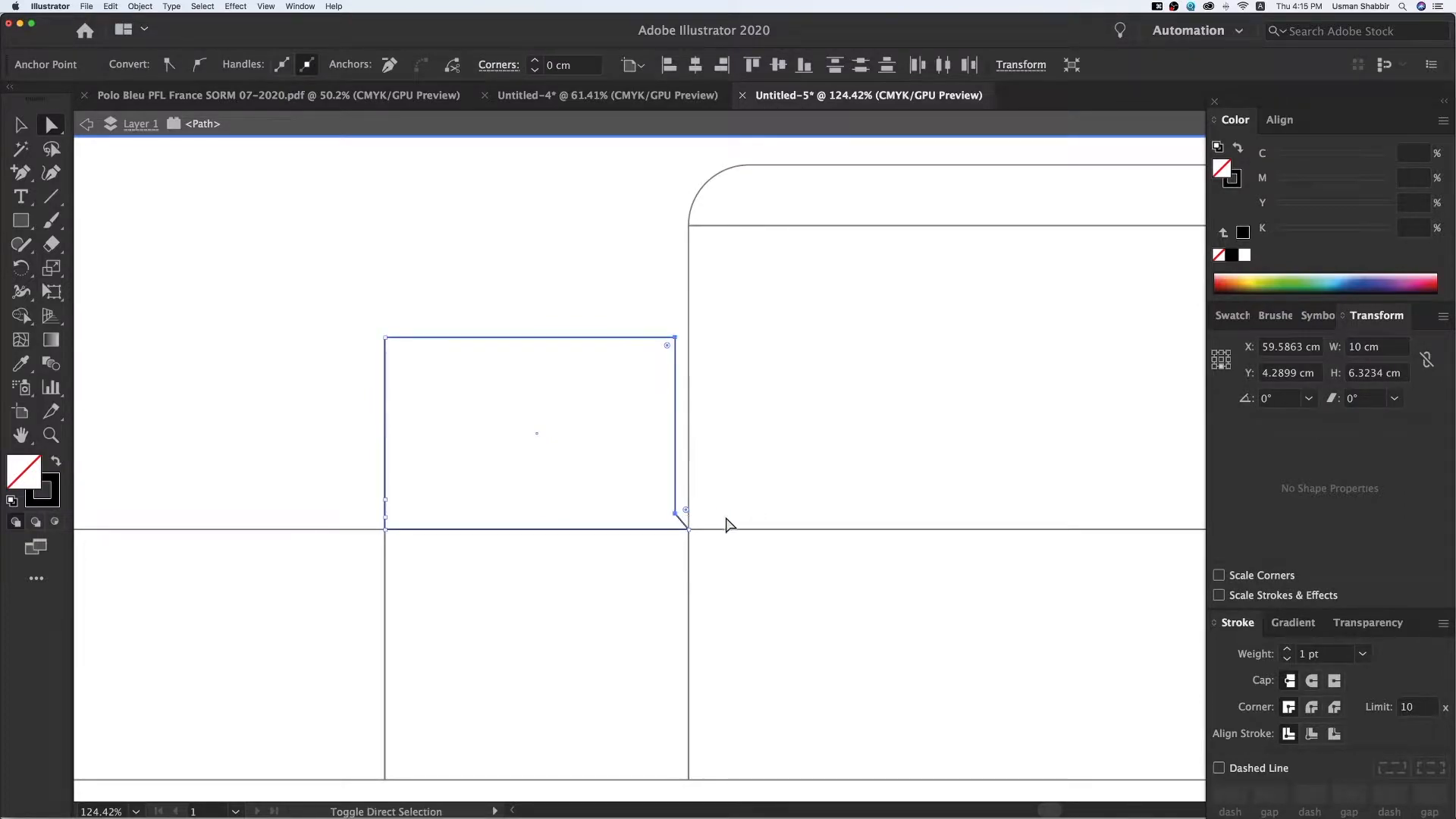
left_click(332, 422)
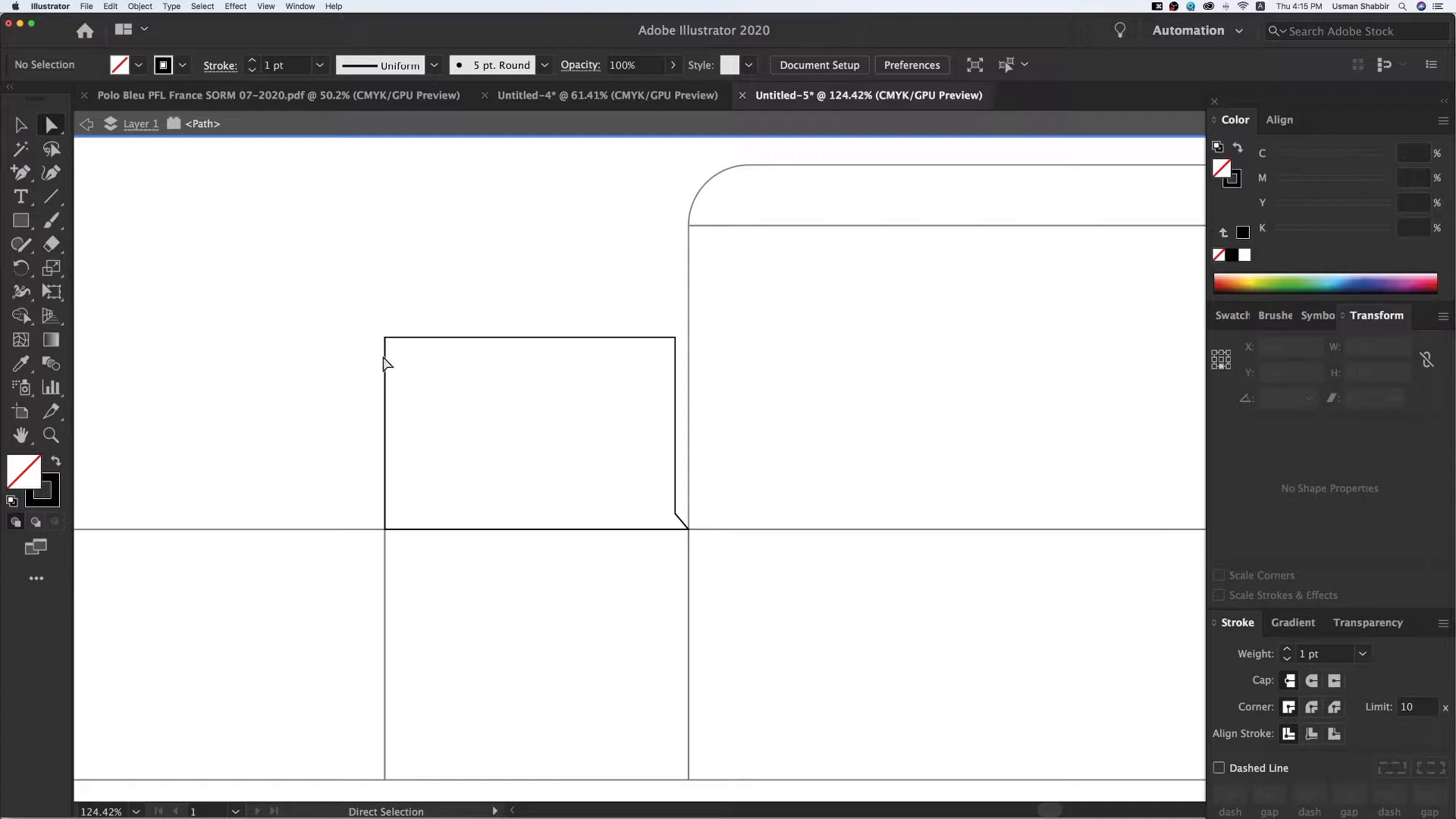
Step: Slant the dust flap's left side by moving its upper-left corner well inward and the upper of the two added anchors slightly inward
left_click_drag(385, 338, 447, 340)
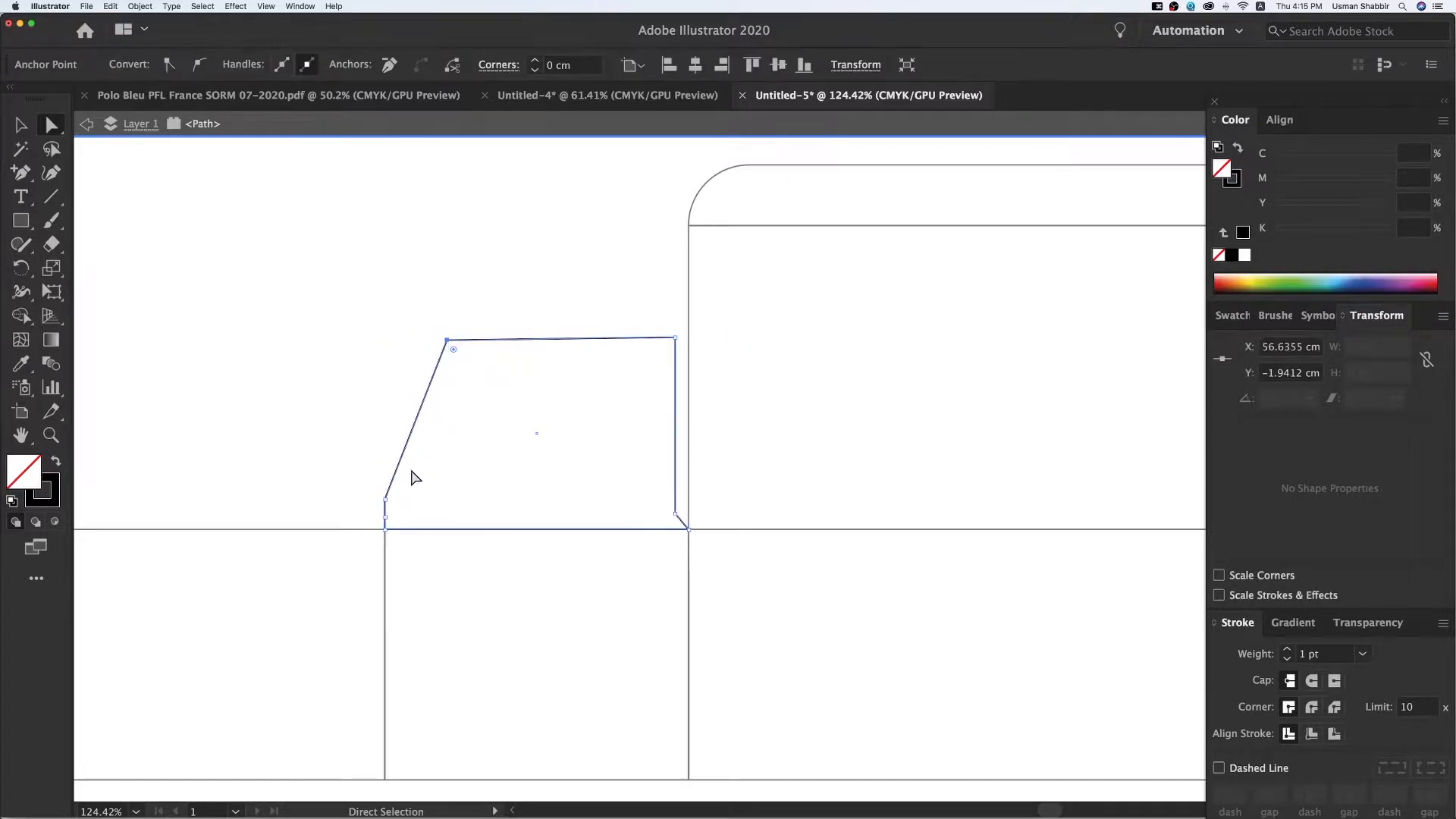
left_click(339, 473)
left_click_drag(388, 502, 401, 503)
key("v")
left_click(326, 438)
left_click_drag(420, 296, 525, 432)
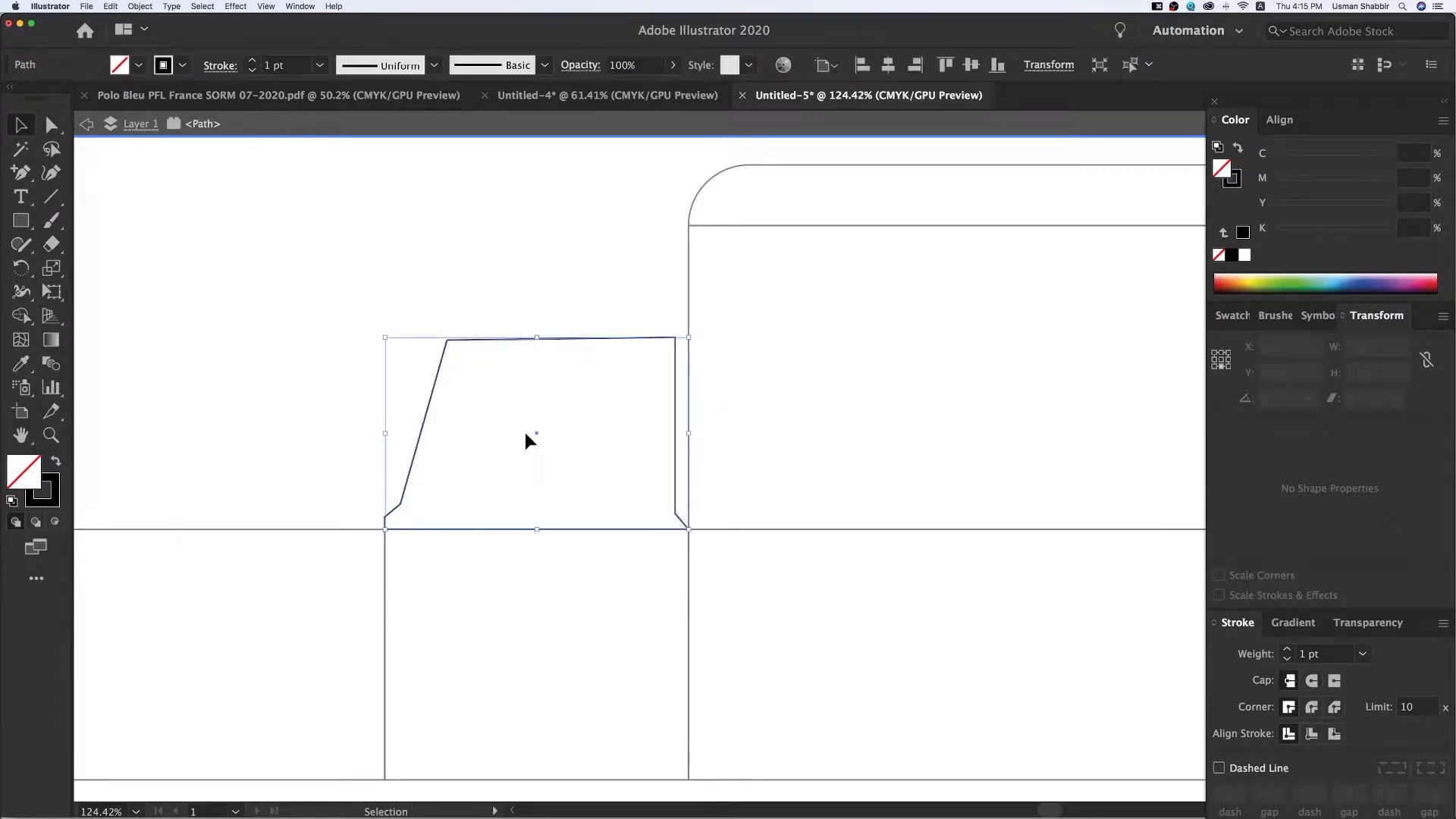
Step: Level the dust flap's upper-left corner with its upper-right corner so the top edge is horizontal
key("a")
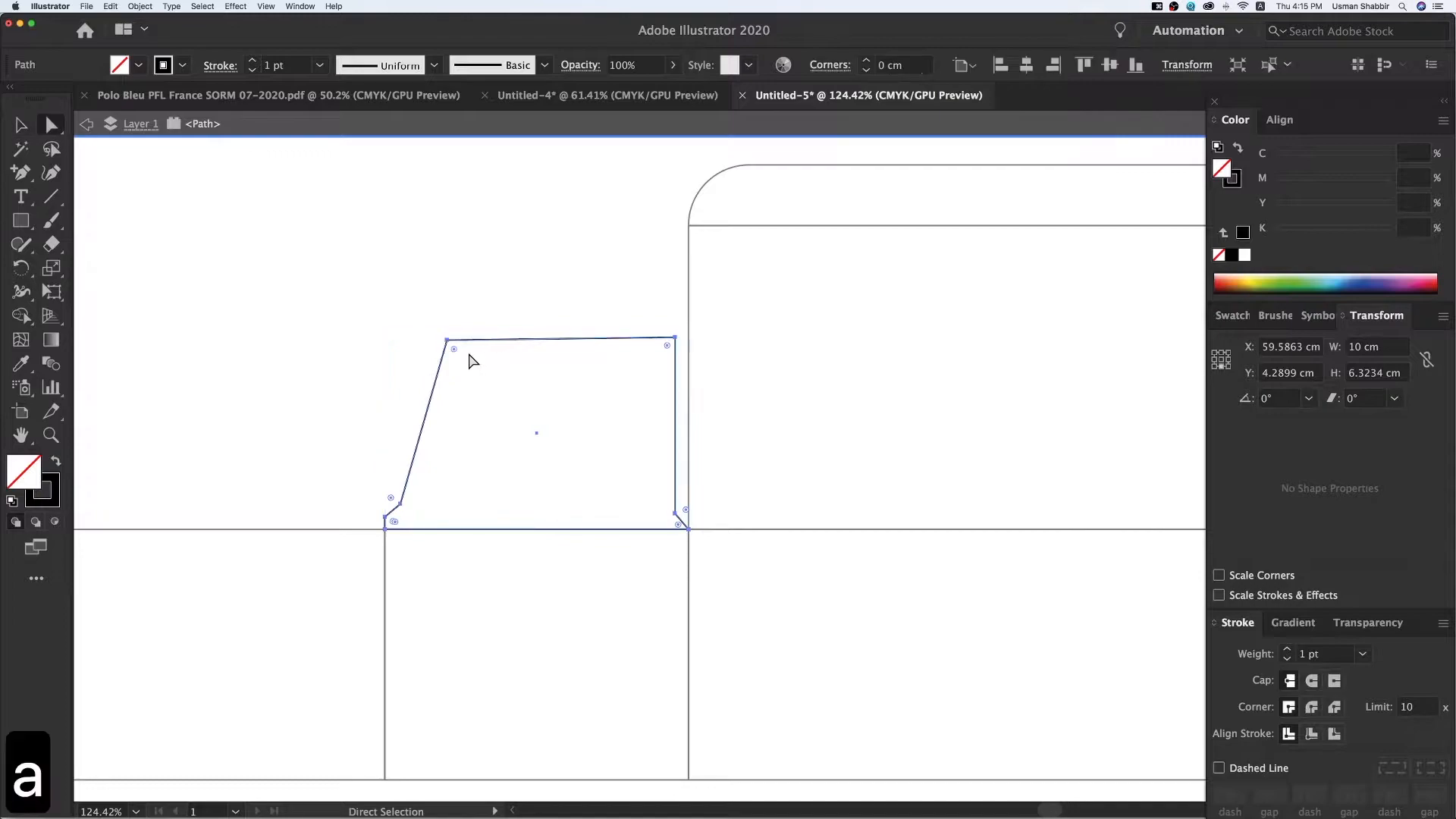
left_click(453, 364)
left_click_drag(447, 339, 447, 337)
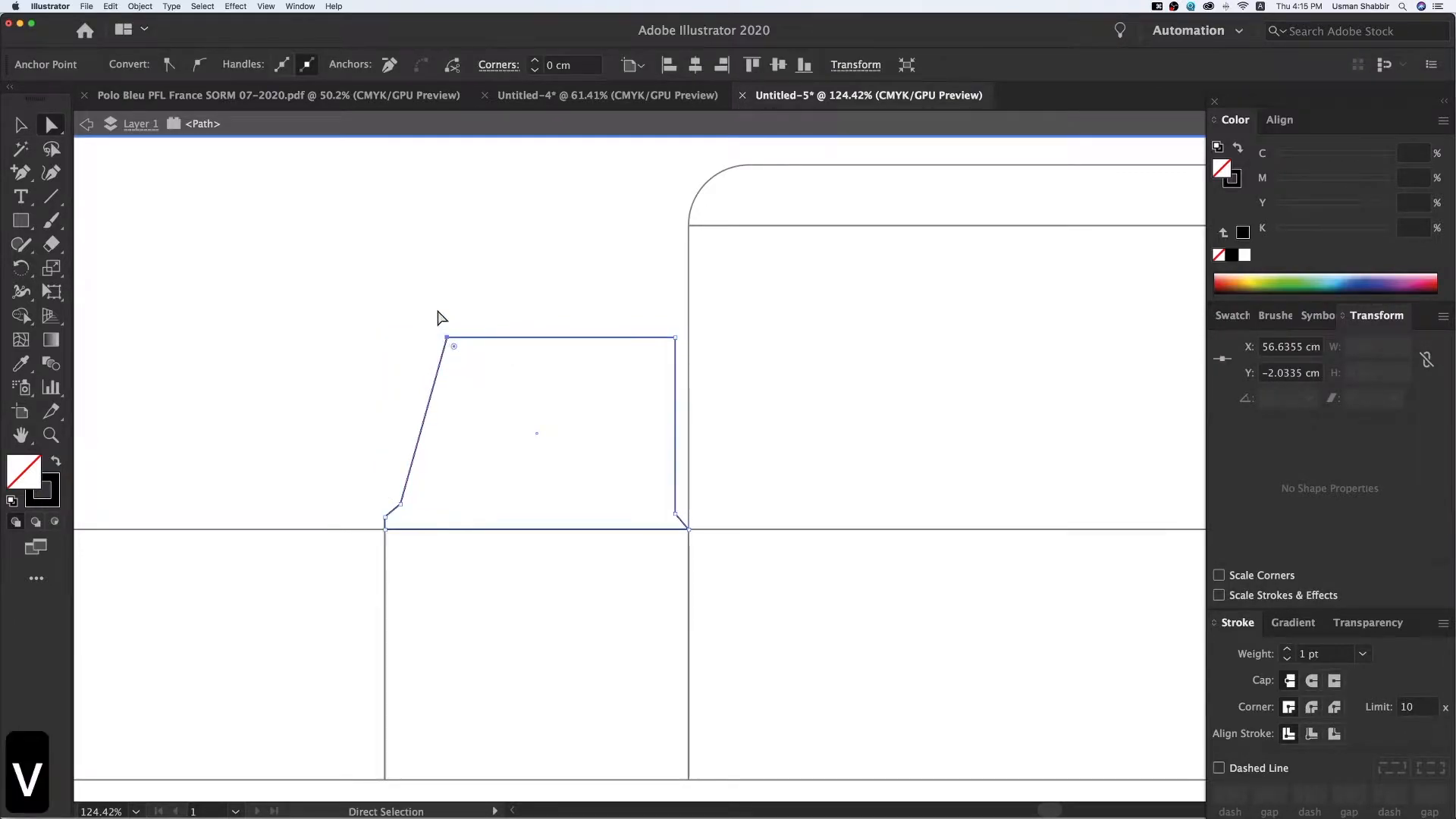
key("v")
left_click(450, 296)
Step: Reduce the dust flap's width by 0.1 cm to 9.9 cm, using its right edge as the reference point
left_click_drag(643, 528, 582, 510)
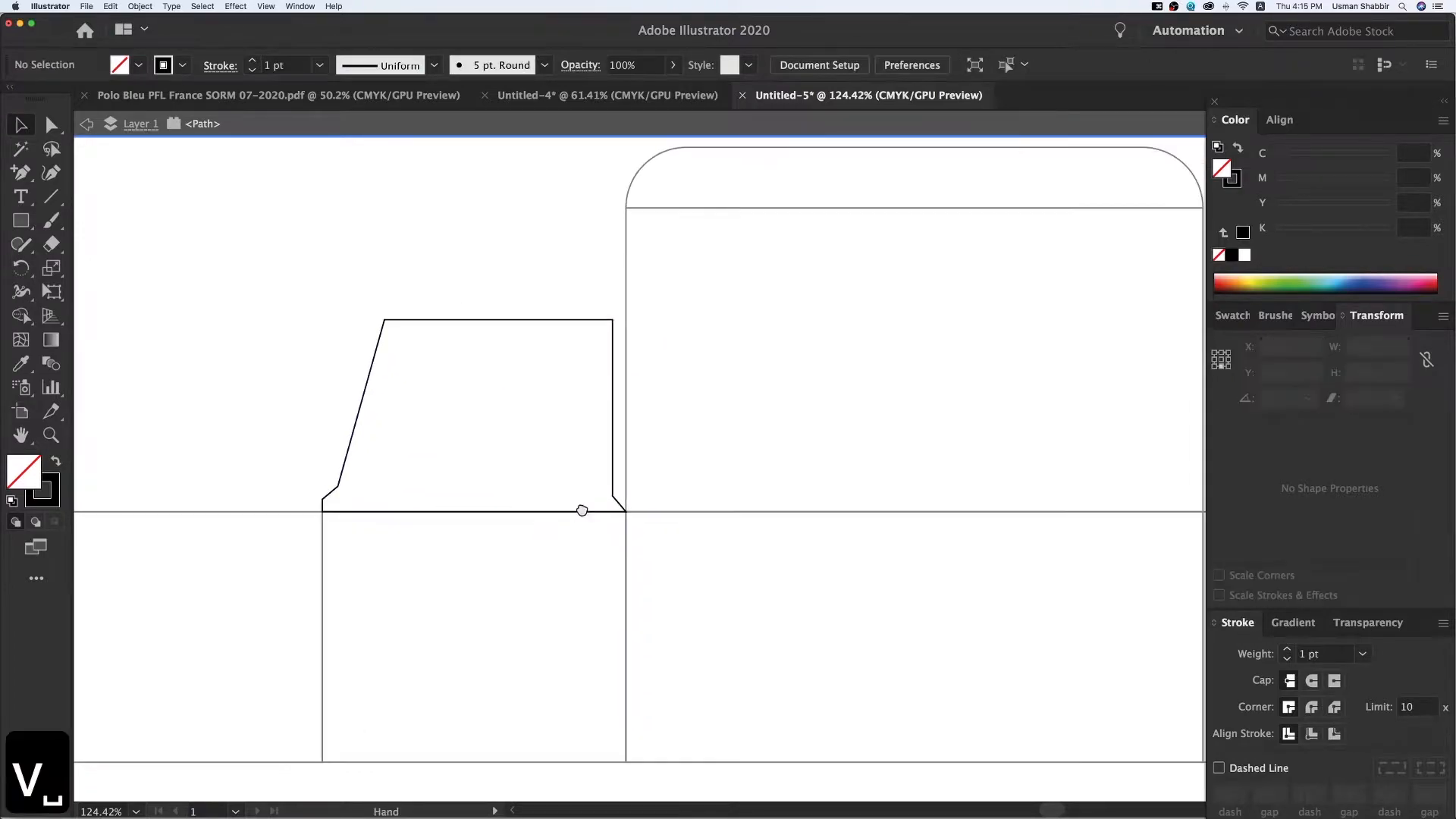
left_click(332, 501)
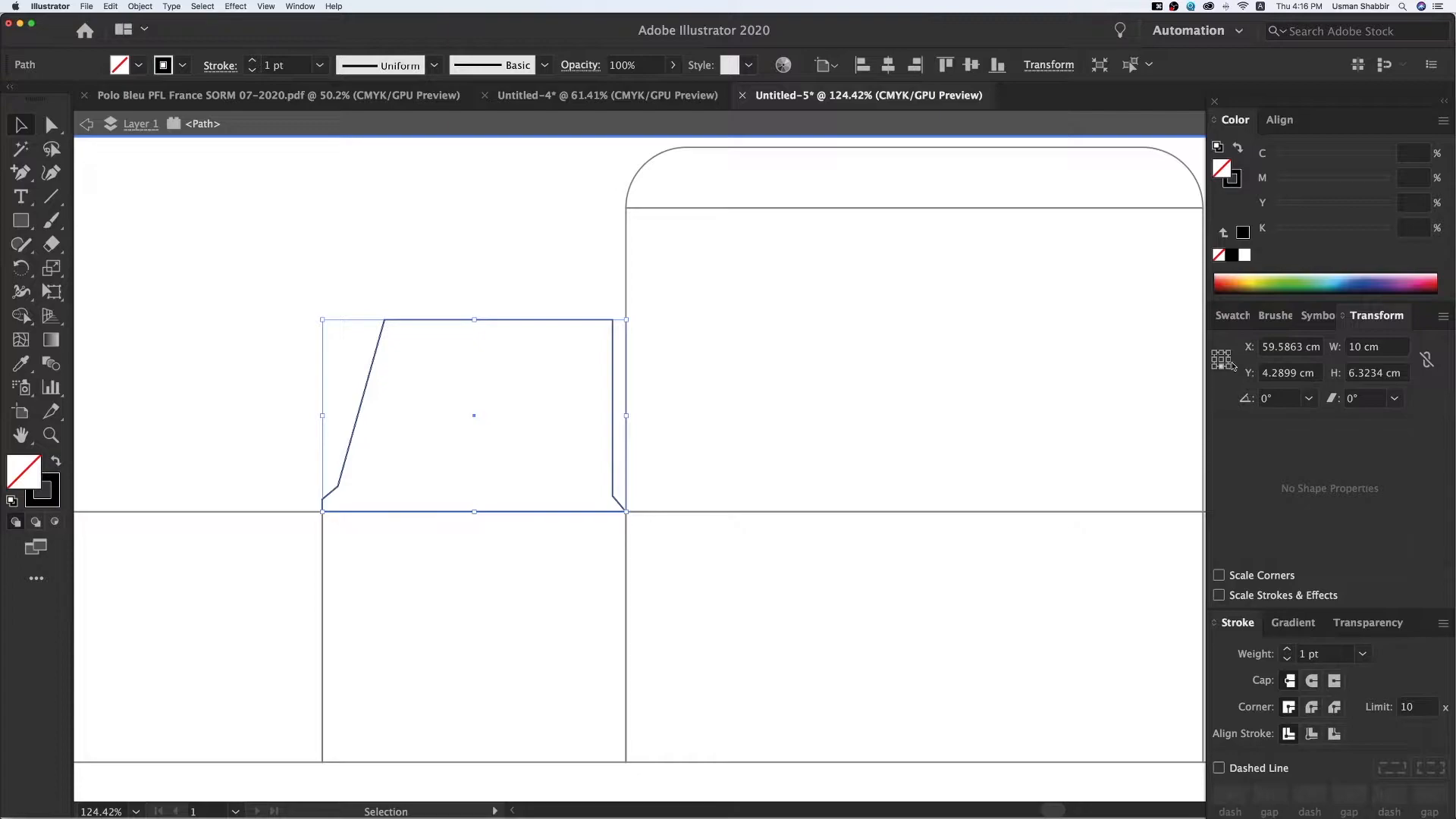
type("-0.1")
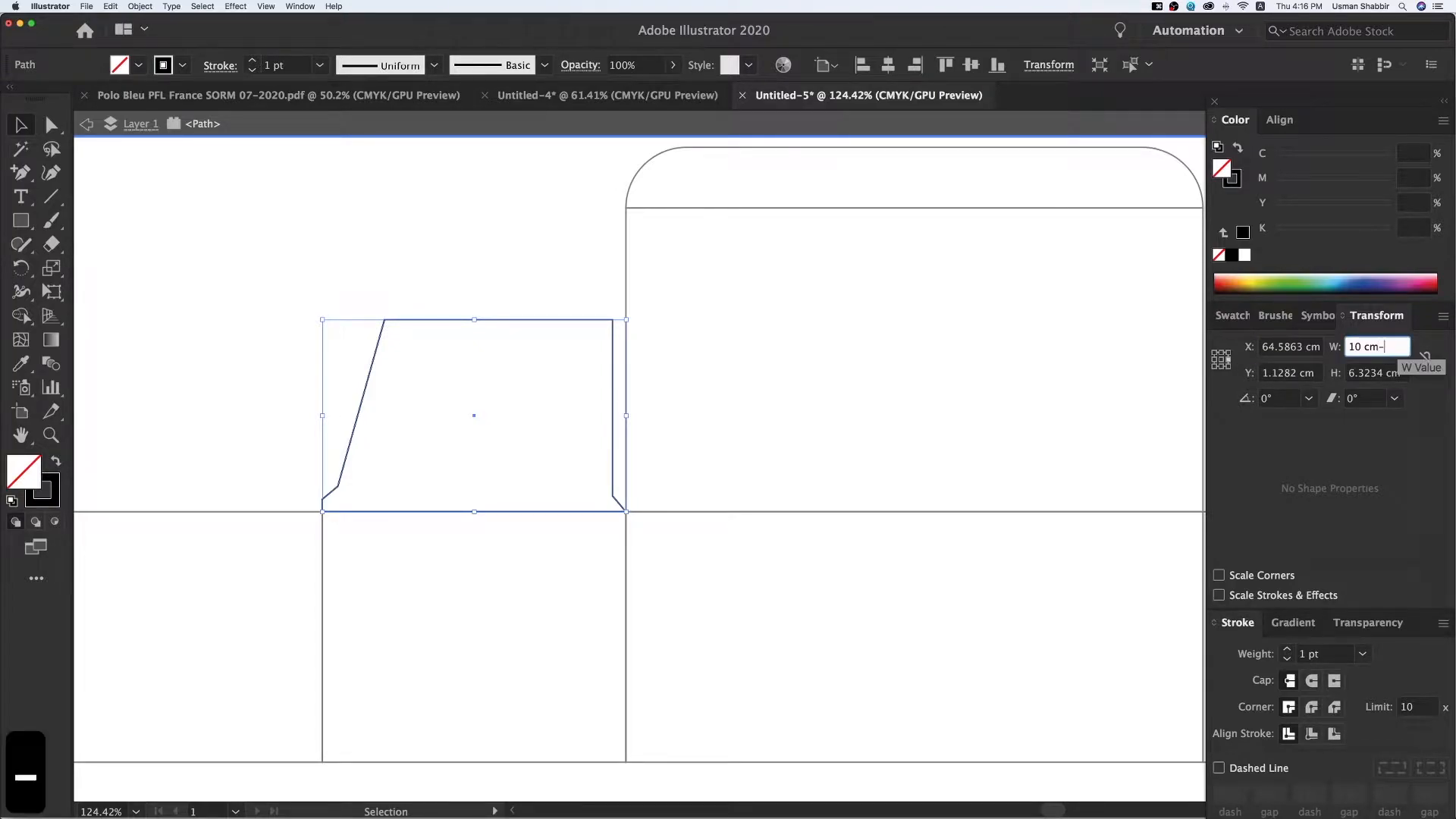
key("Return")
key("v")
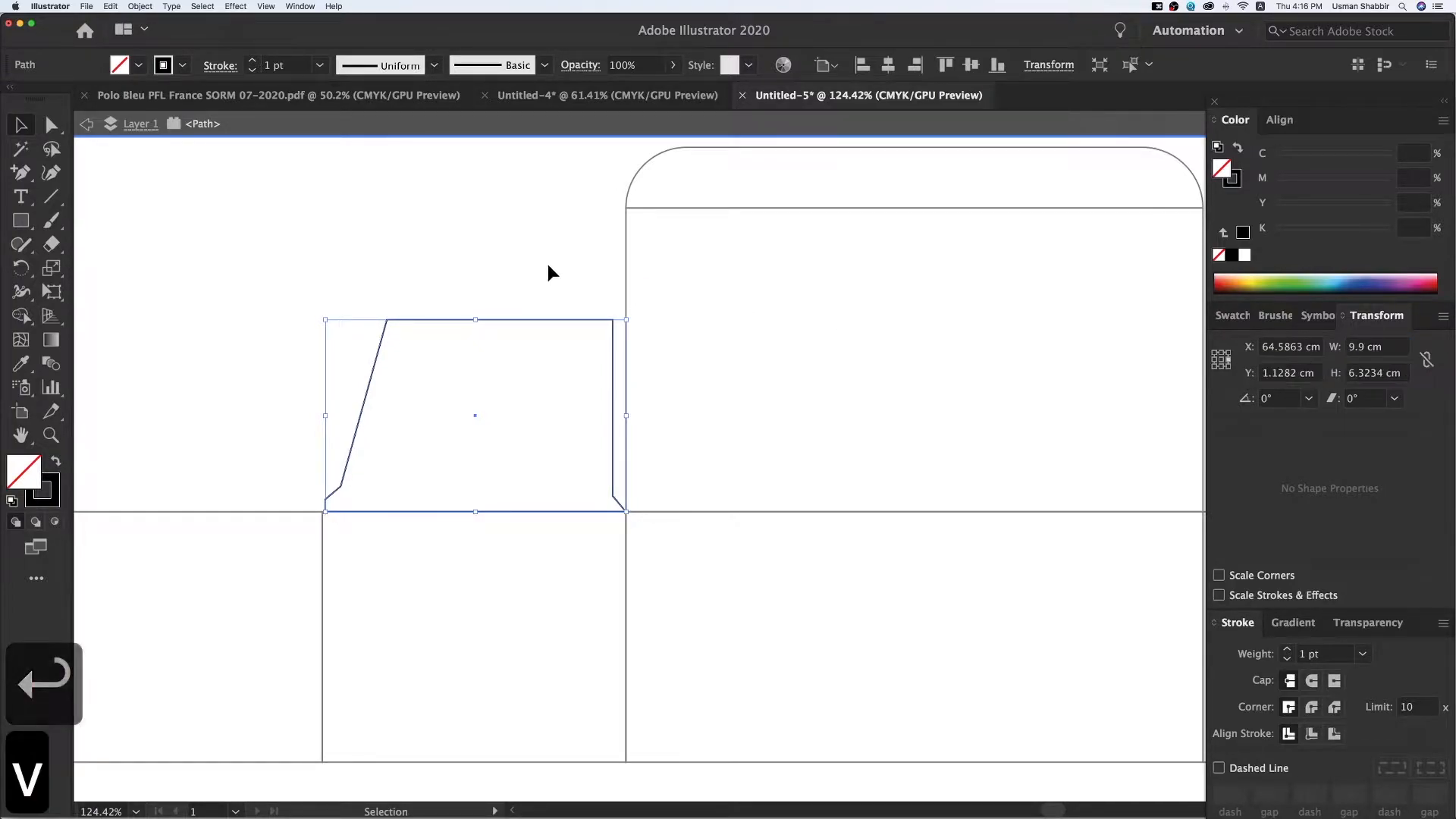
left_click(548, 264)
Step: Examine the clearance at the dust flap's lower-left corner in outline view, and return to the normal preview
key("z")
key("z")
left_click_drag(228, 277, 797, 592)
key("v")
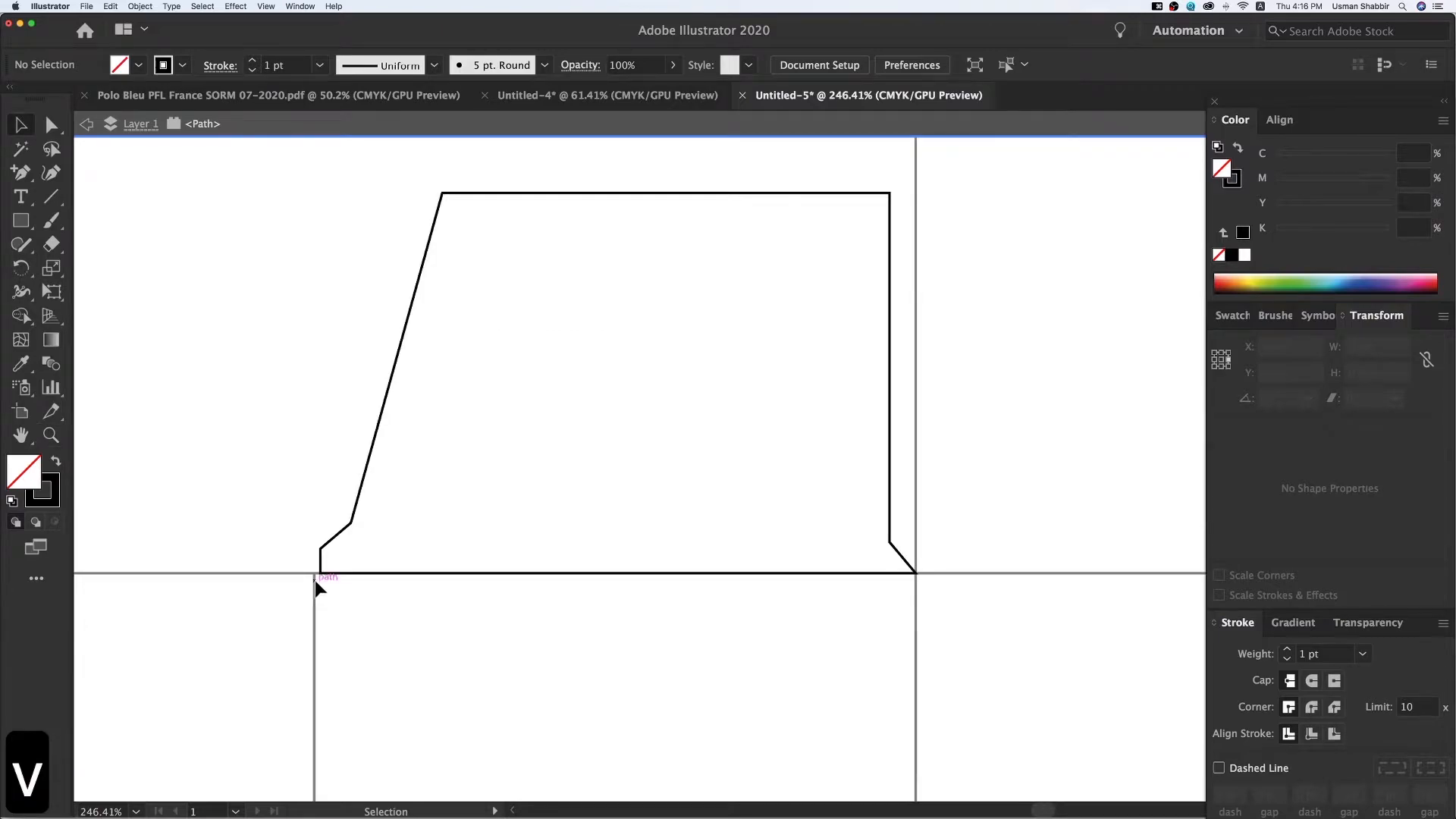
key("super+y")
key("super+minus")
key("super+minus")
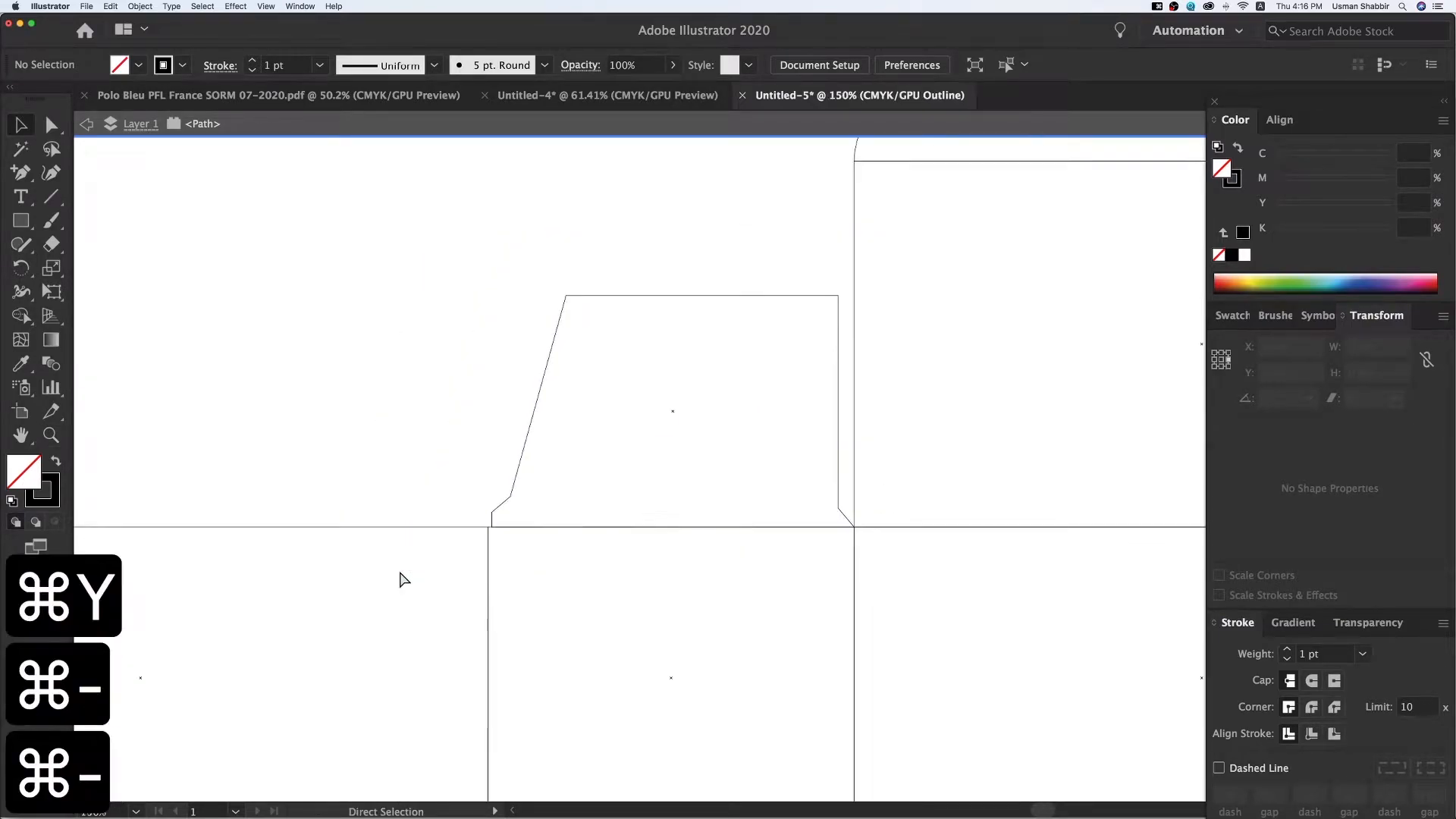
key("super+minus")
key("super+minus")
key("super+minus")
key("v")
key("space")
left_click_drag(787, 490, 684, 489)
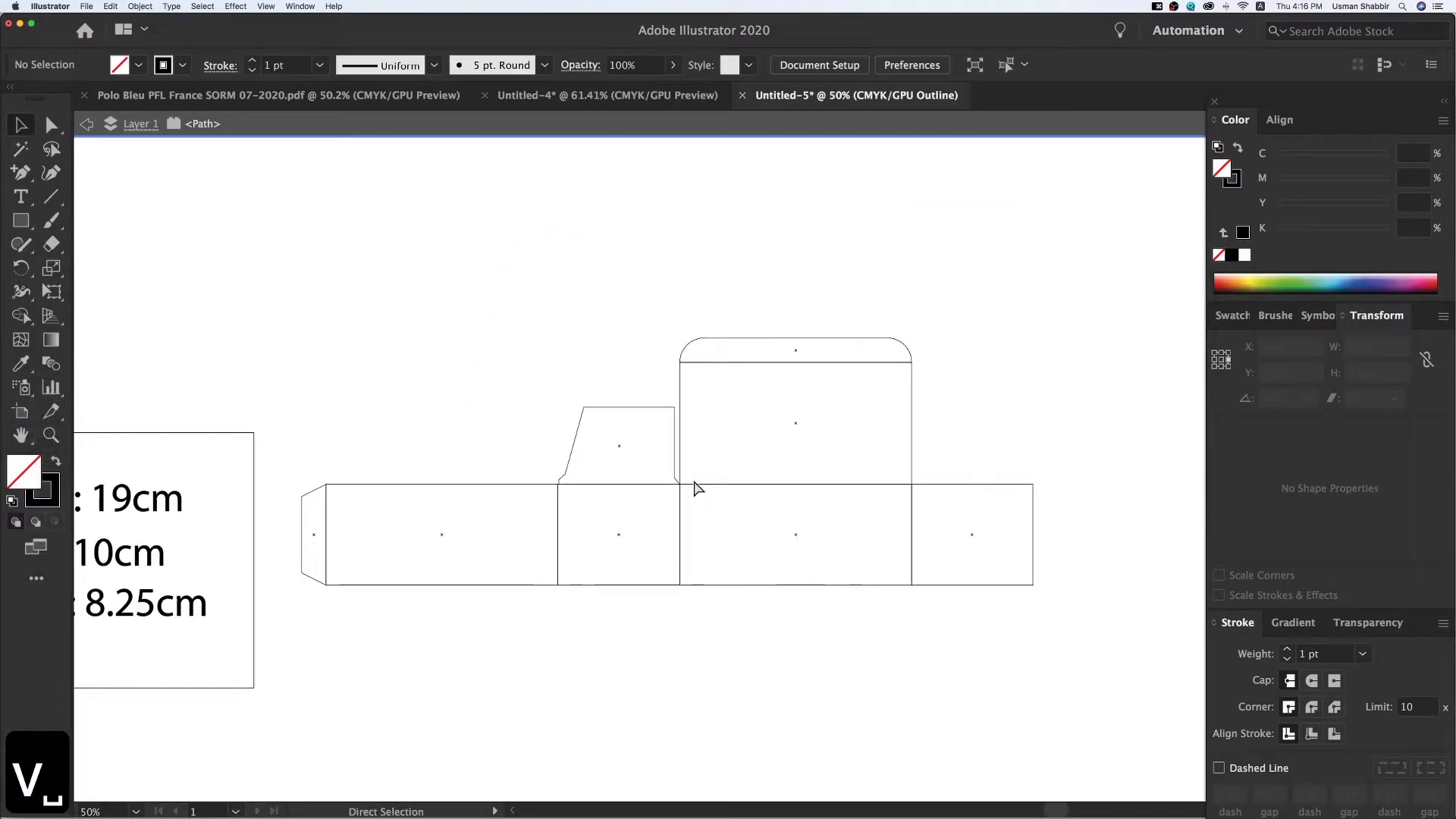
key("super+y")
key("v")
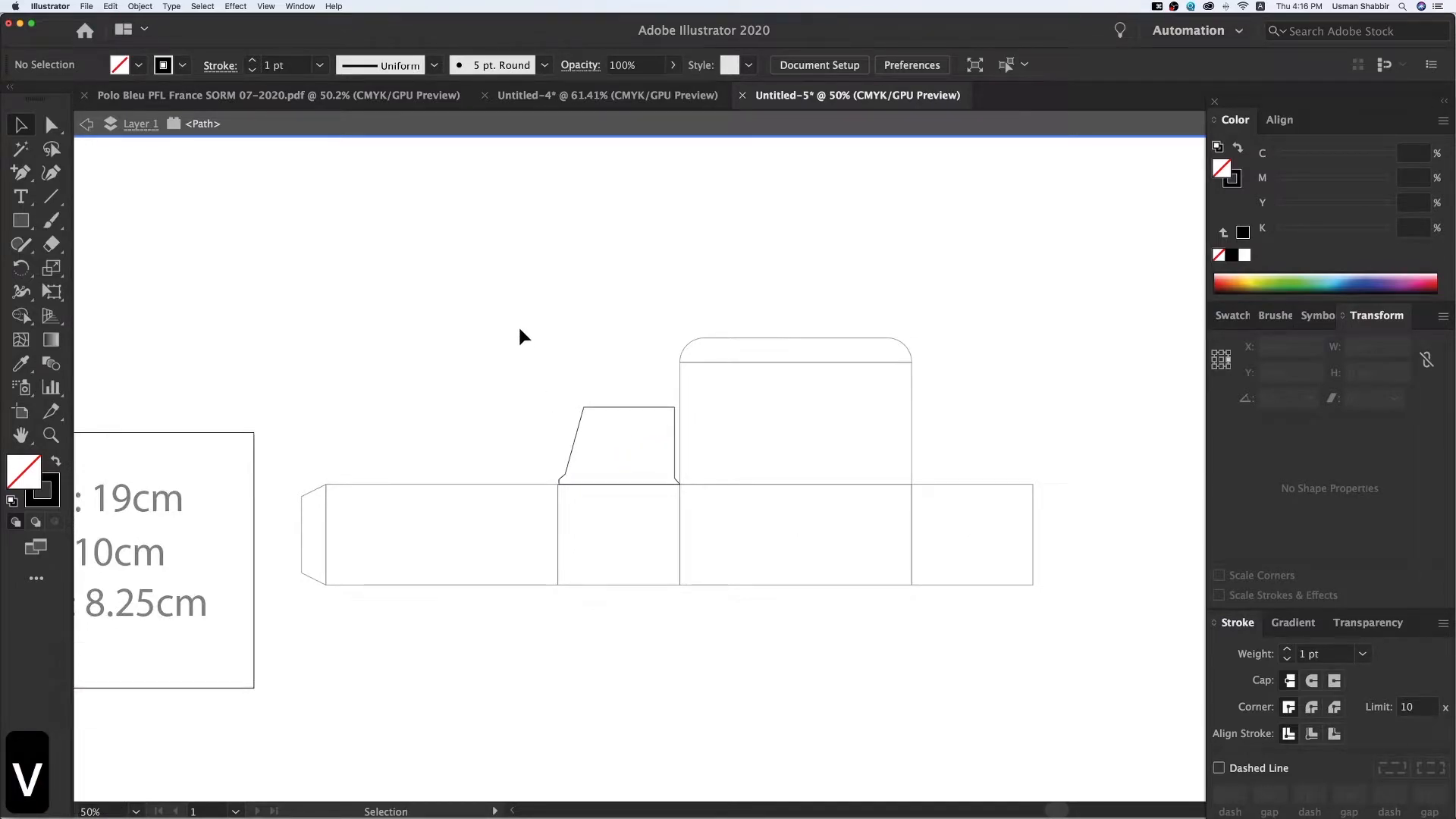
Step: Exit isolation, copy the dust flap onto the top of the rightmost panel, and reflect the copy across the vertical axis
double_click(519, 329)
left_click(584, 406)
left_click_drag(586, 396, 952, 447)
right_click(922, 420)
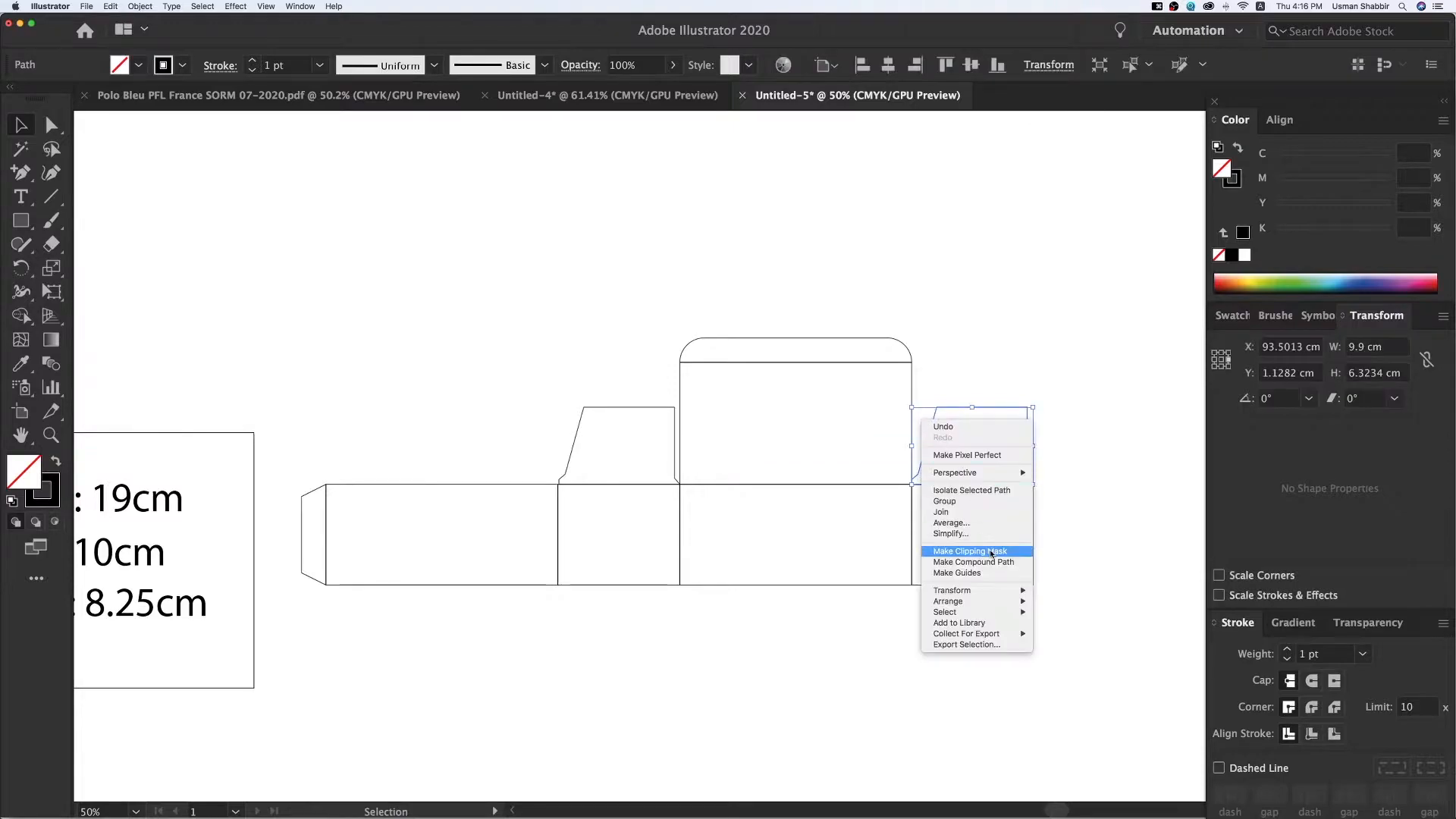
mouse_move(953, 590)
left_click(1050, 630)
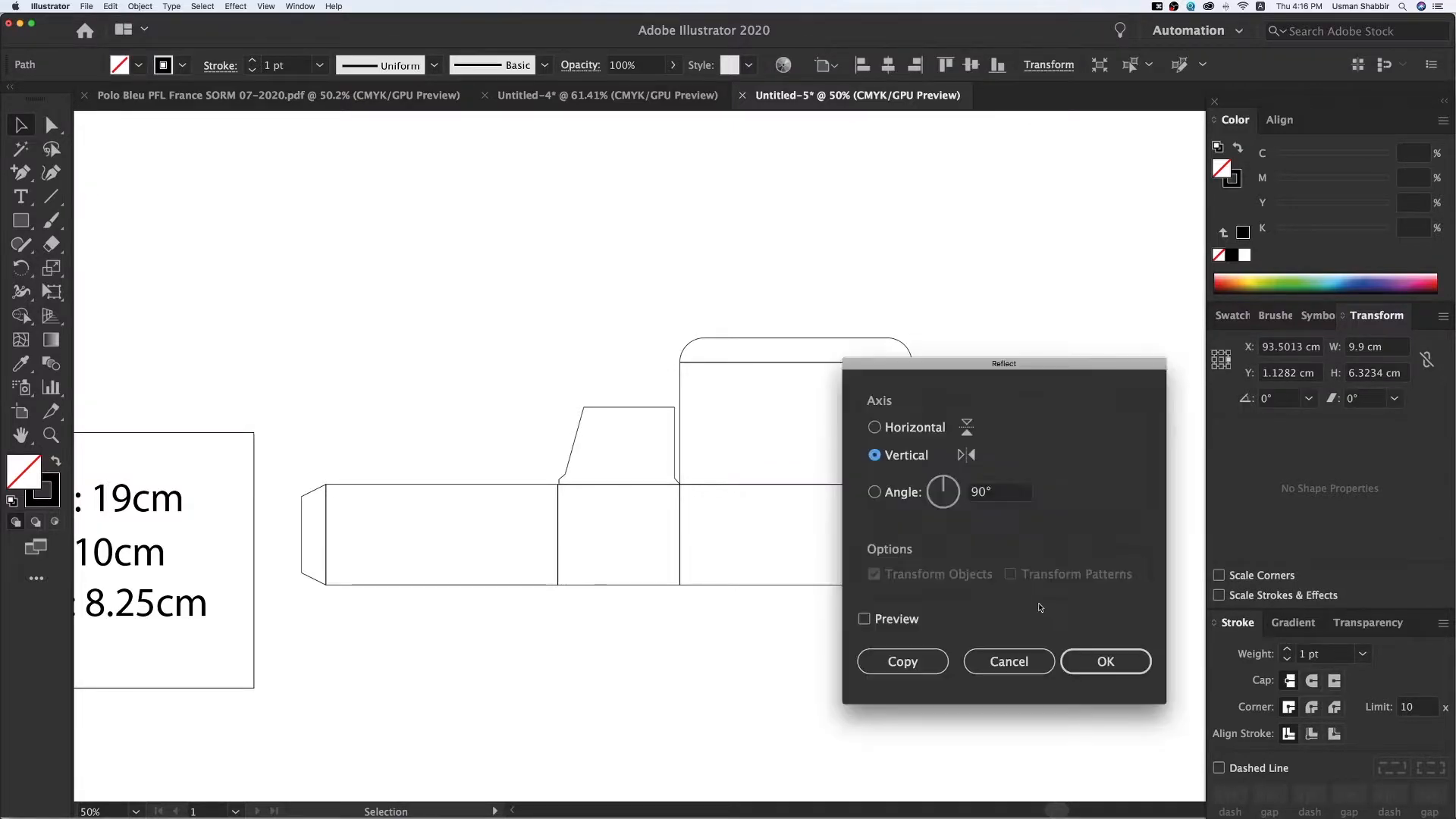
left_click(1105, 660)
left_click(1016, 683)
Step: Duplicate the right-hand 19 cm wide body panel directly below itself, aligned to its bottom edge
key("v")
left_click_drag(990, 664, 989, 644)
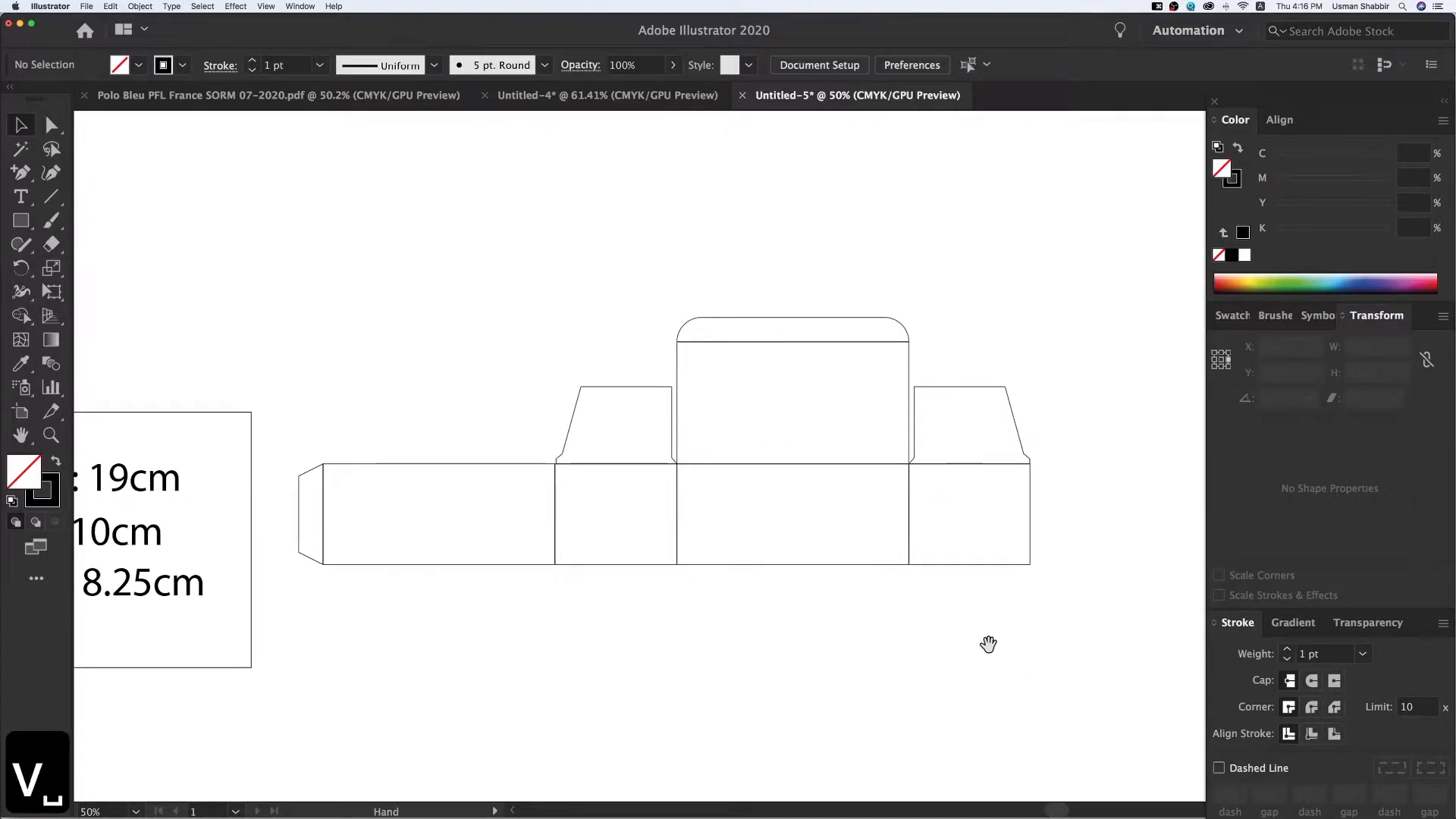
key("z")
key("z")
left_click_drag(475, 241, 1139, 745)
key("v")
scroll(834, 546, "down", 2)
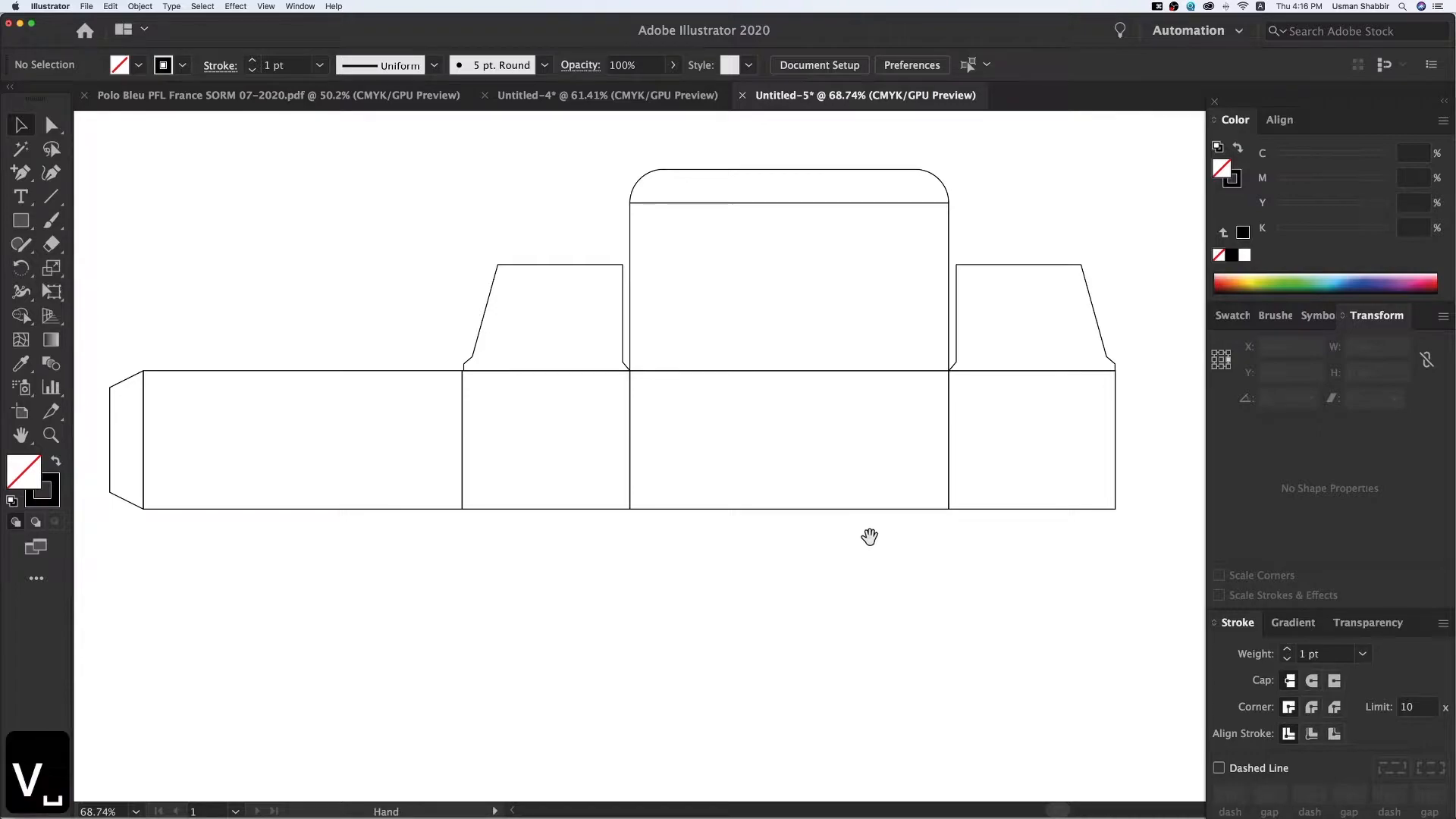
scroll(874, 524, "down", 1)
left_click_drag(907, 537, 917, 639)
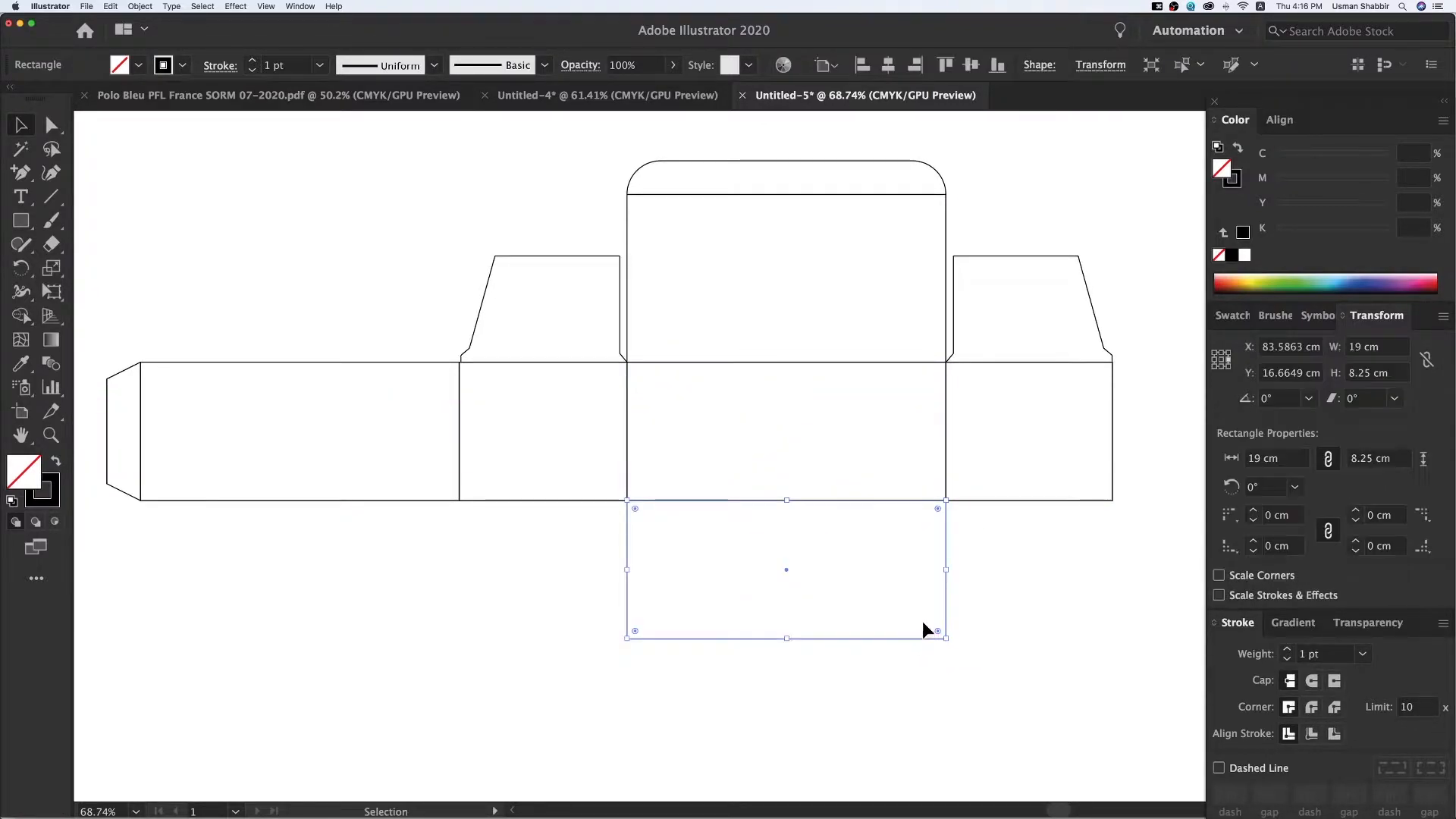
Step: Check the top panel's height and set the new bottom panel's height to 10 cm, keeping its top edge in place
left_click(945, 250)
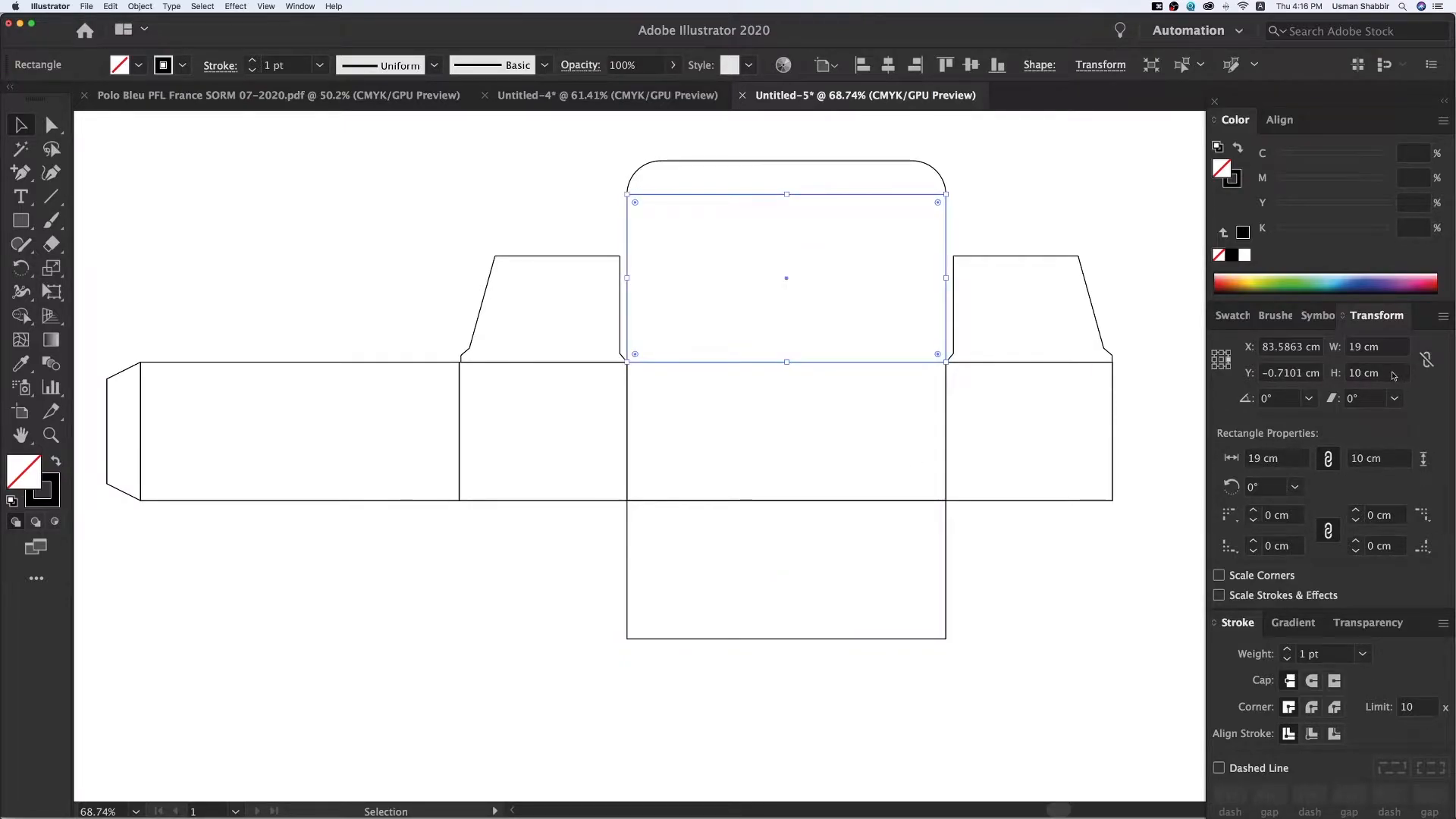
left_click(1369, 372)
left_click(946, 559)
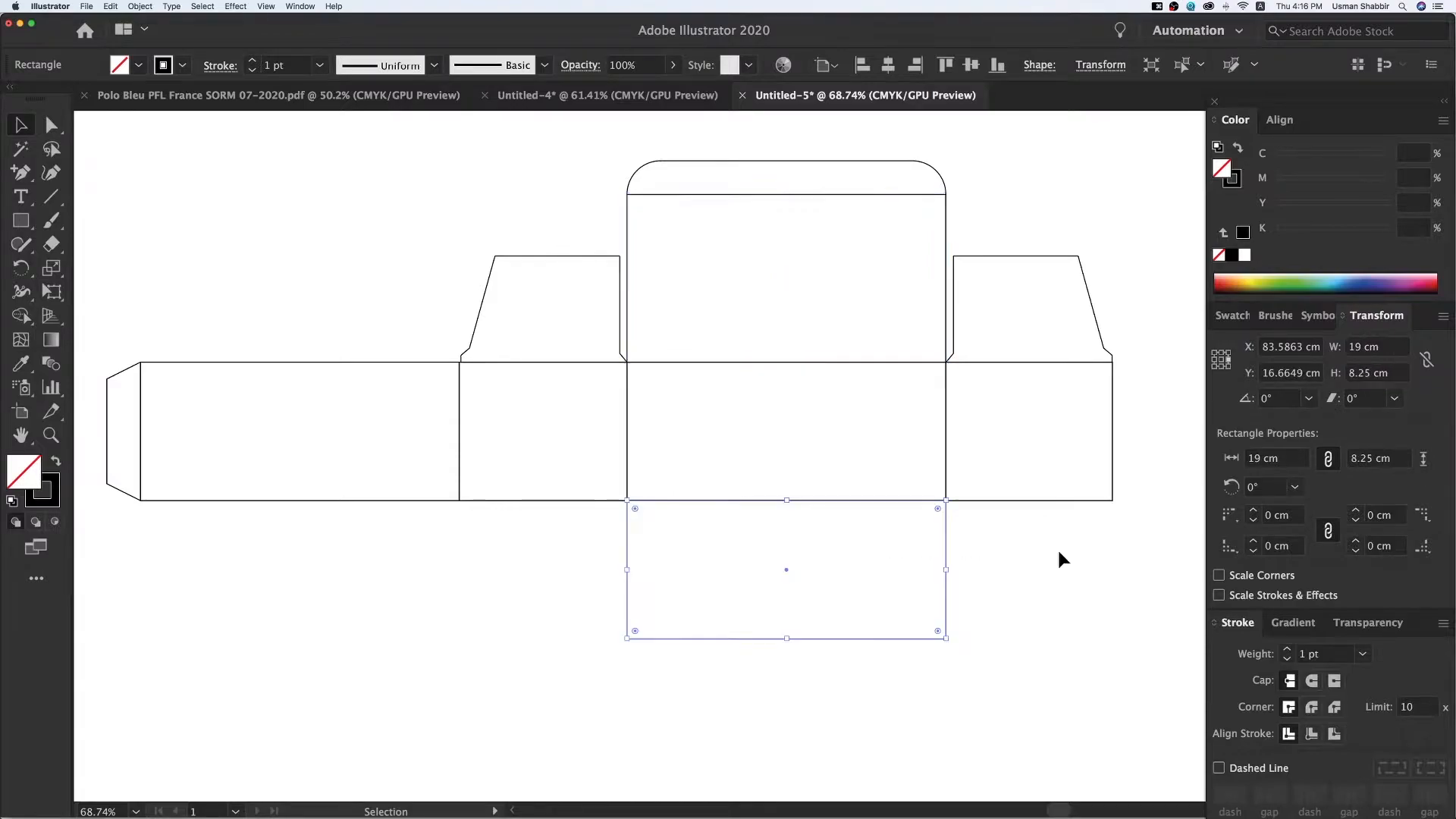
left_click(1214, 353)
left_click(1377, 372)
type("10")
key("Return")
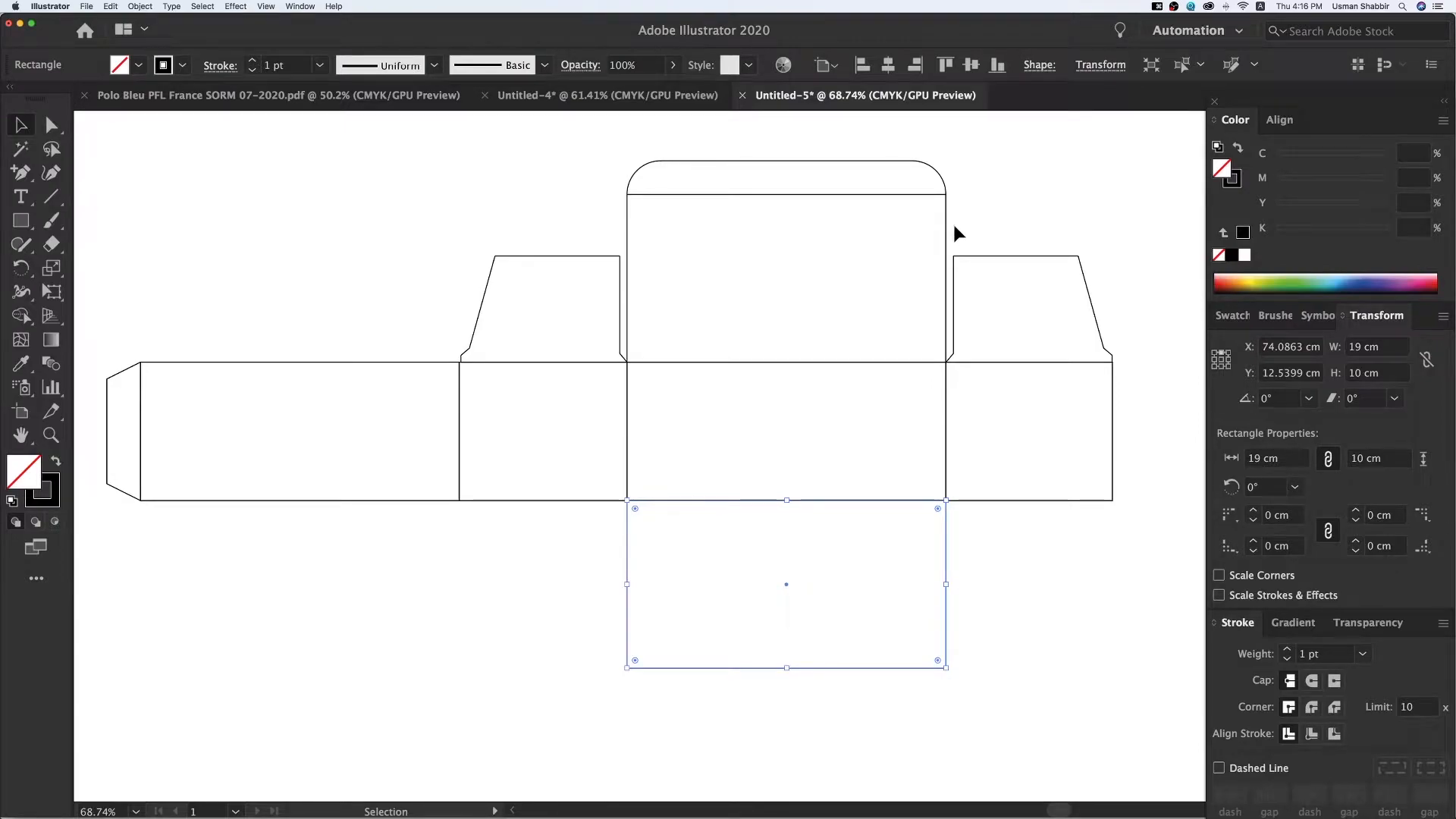
Step: Halve the height of the bottom panel to 5 cm, keeping its top edge in place
left_click(1396, 371)
type("/2")
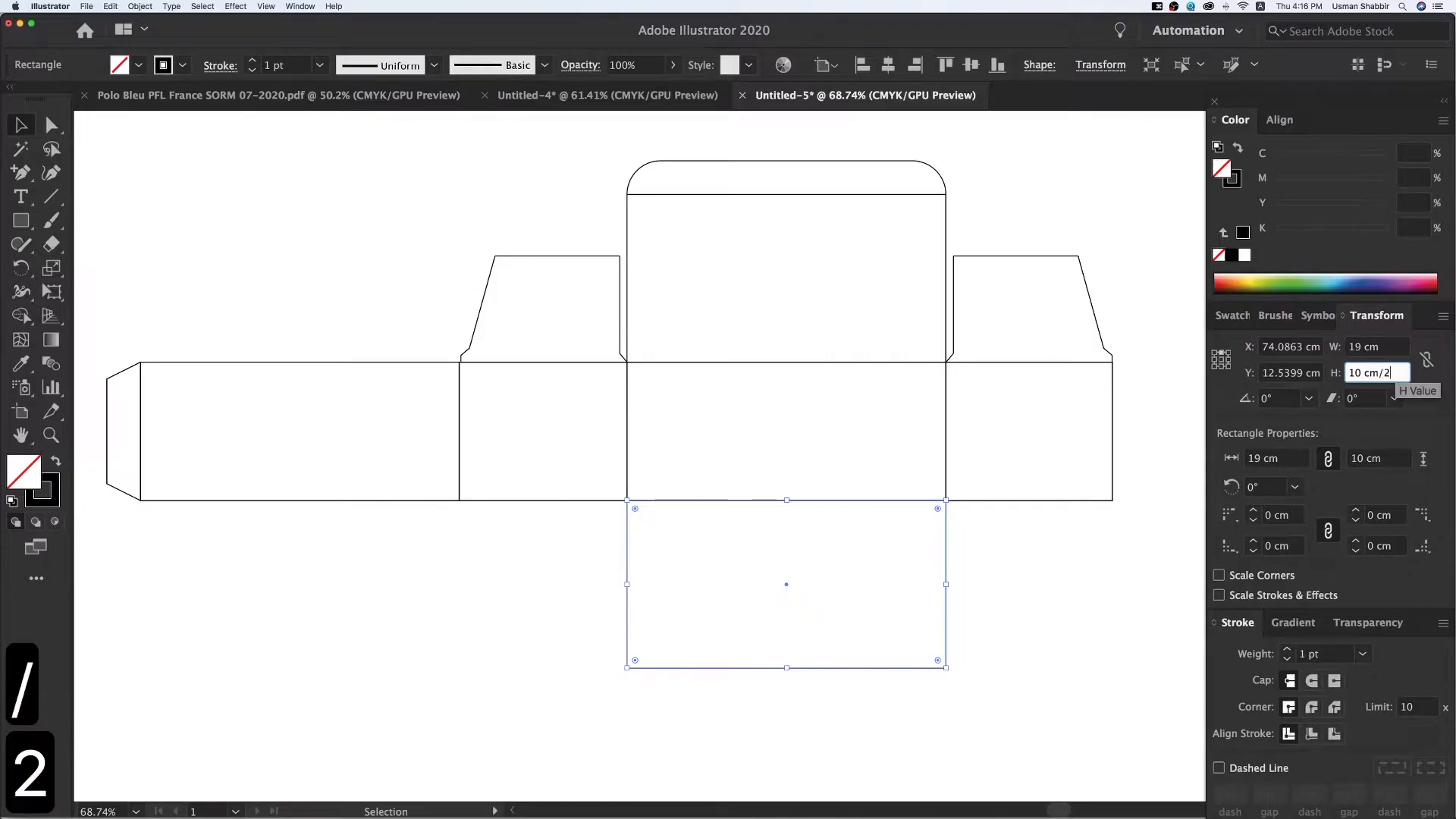
key("Return")
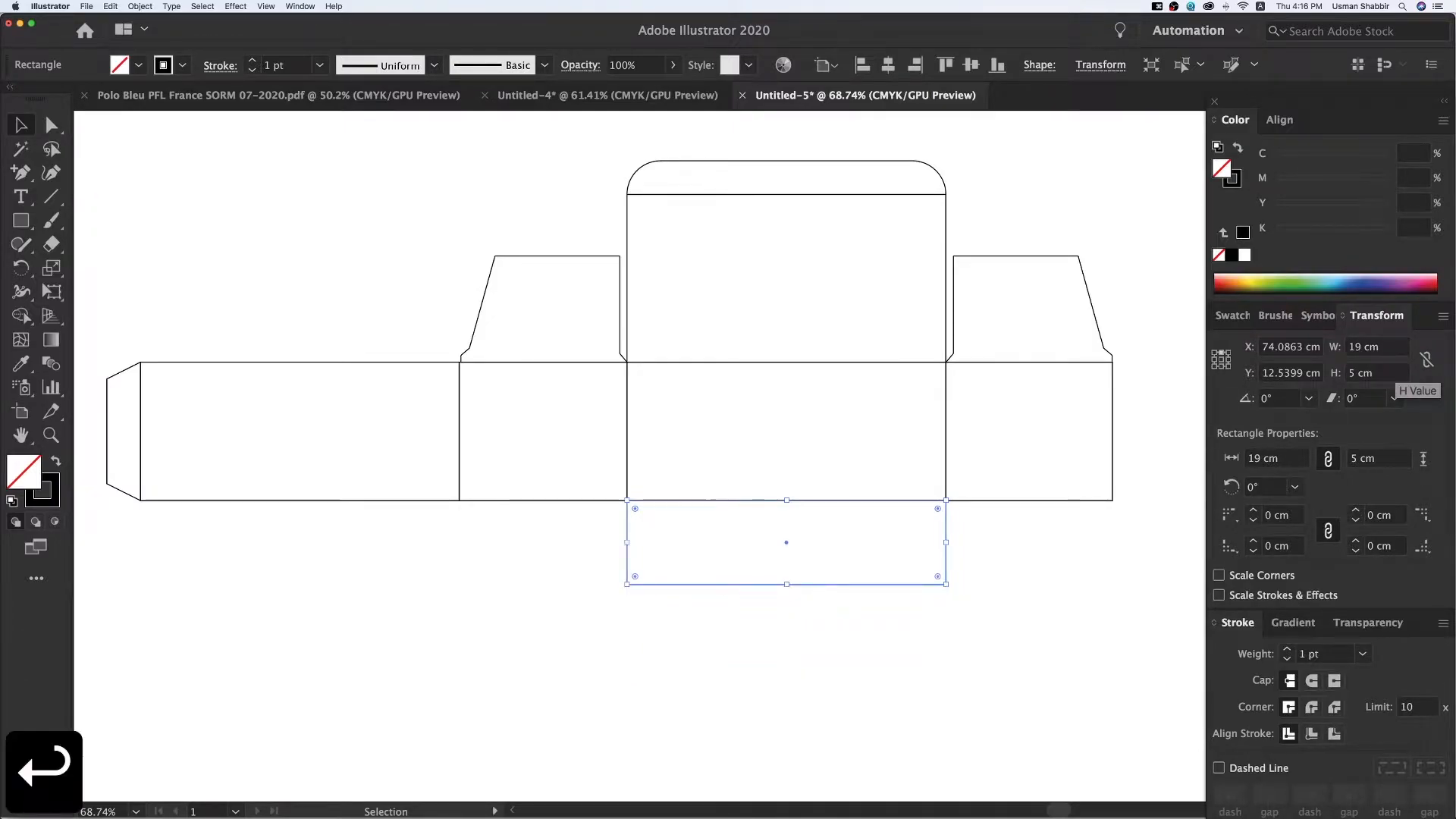
left_click(1038, 562)
Step: Duplicate the 5 cm high bottom panel directly below itself and set the copy's height to 2.5 cm, keeping its top edge in place
left_click_drag(945, 525, 952, 599)
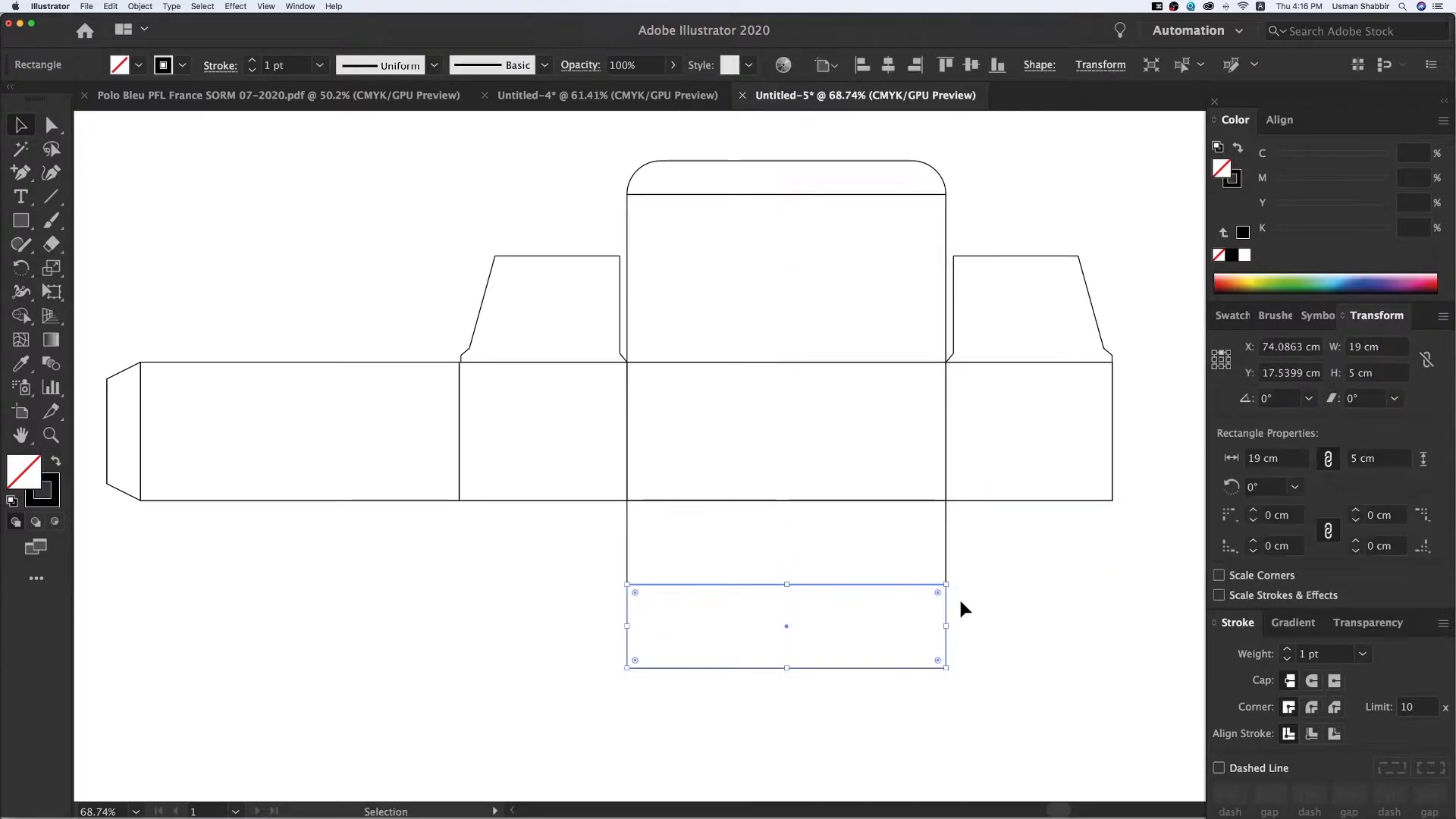
left_click(1393, 376)
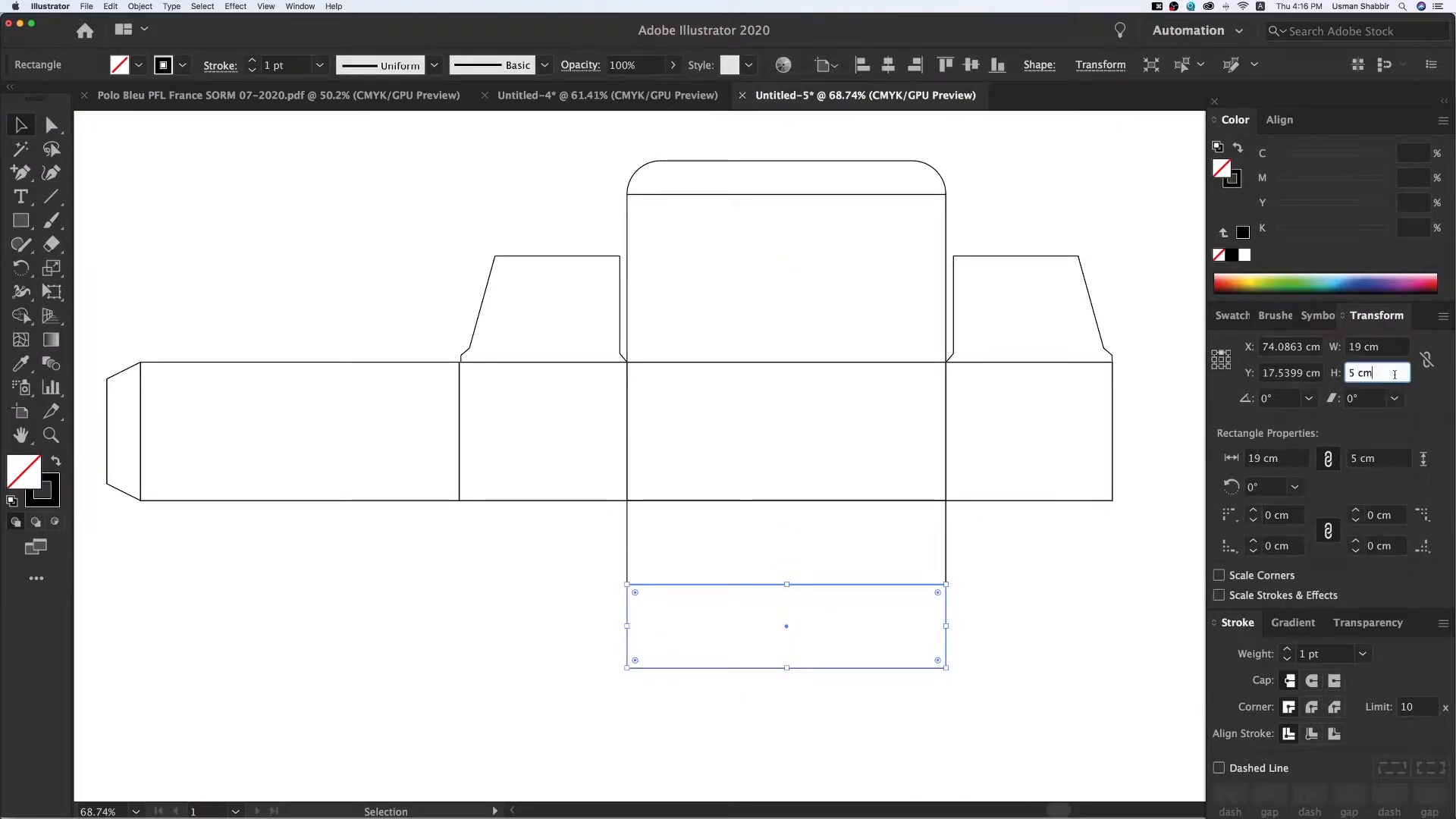
type("/2")
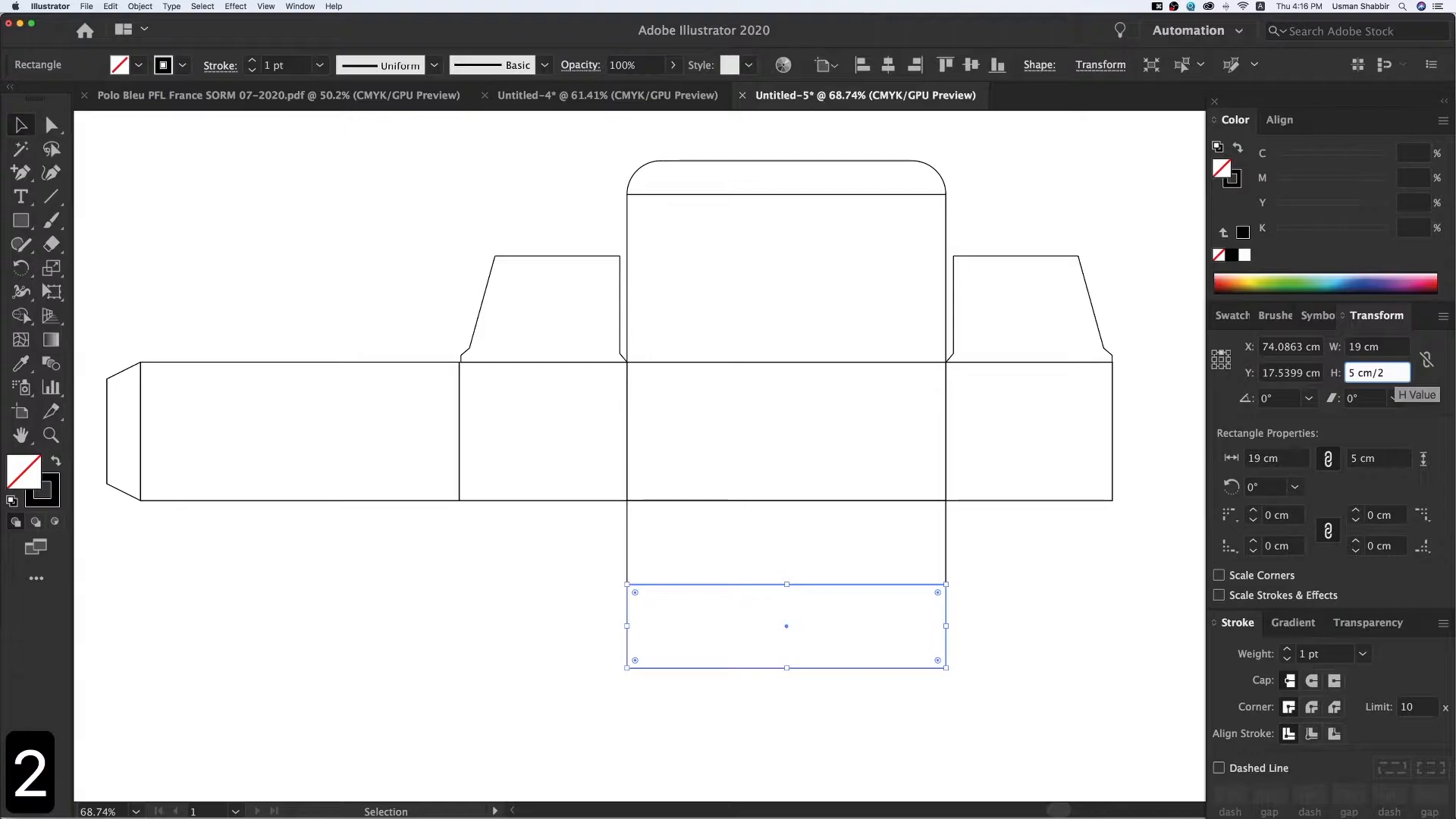
key("Return")
left_click(1054, 608)
Step: Reduce the 2.5 cm high strip's width to 4.75 cm, keeping its left edge in place, to form a small tab
left_click(863, 625)
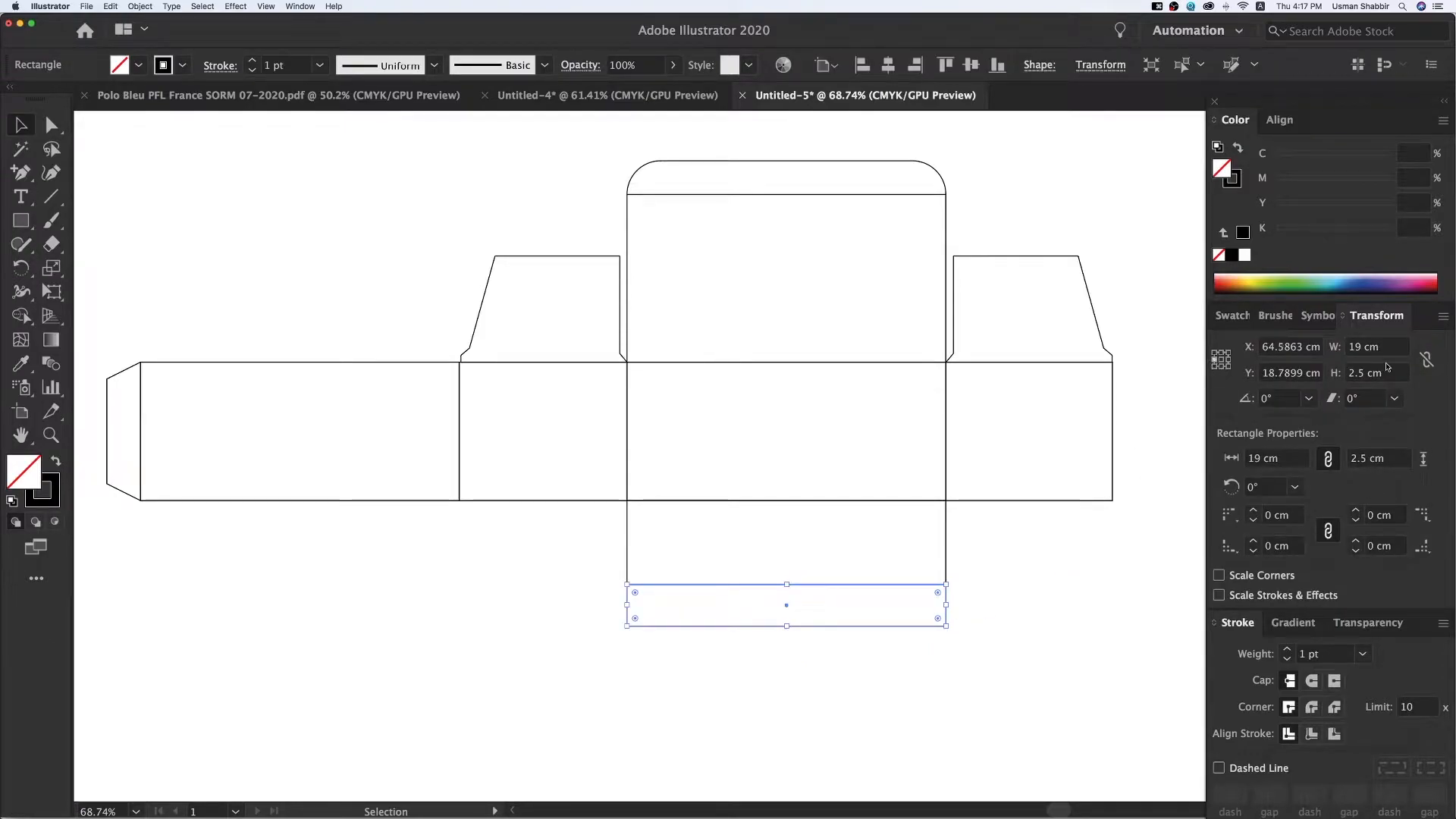
left_click(1393, 356)
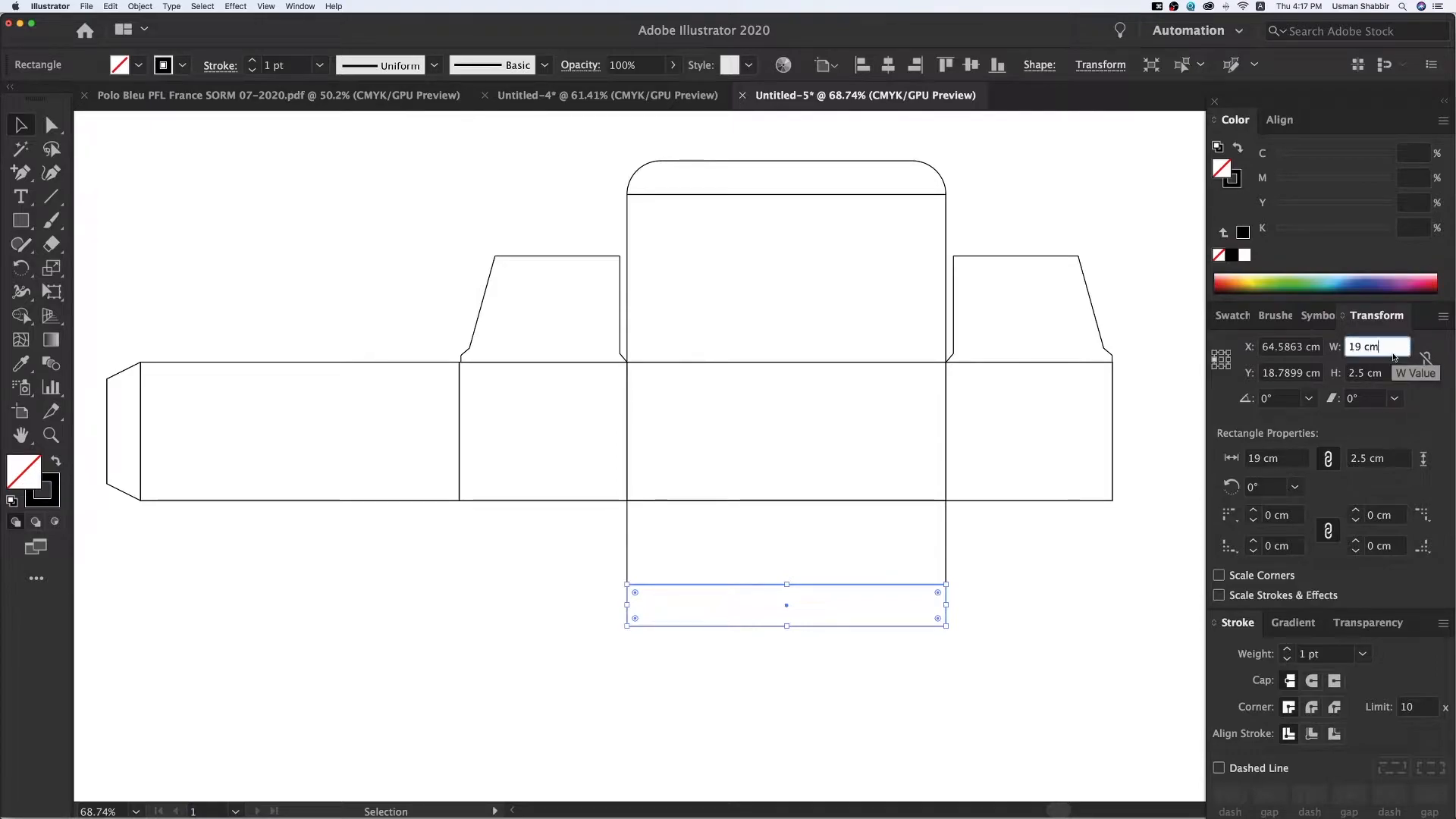
type("/2")
key("Return")
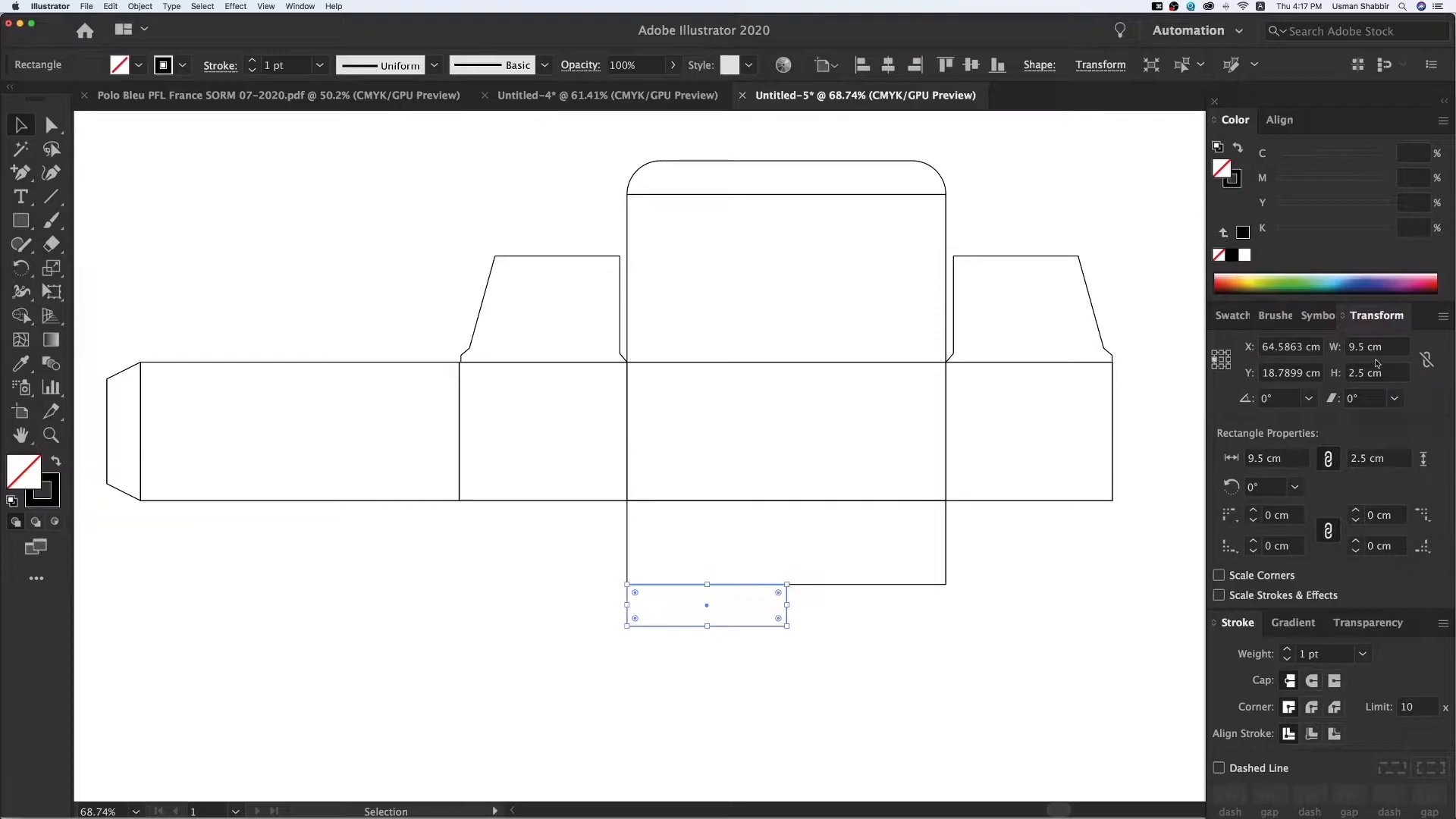
left_click(1399, 351)
type("/2")
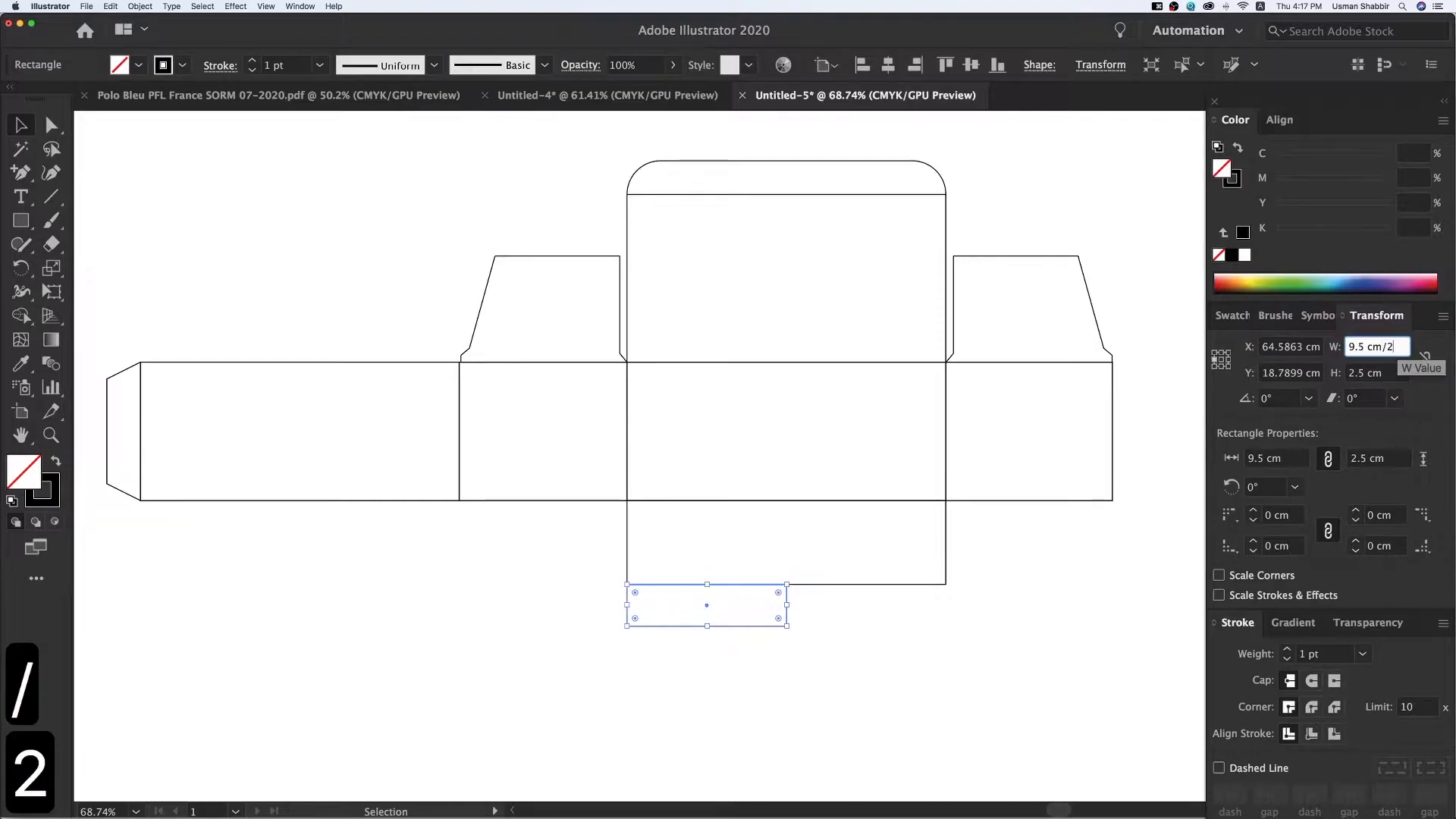
key("Return")
left_click(686, 642)
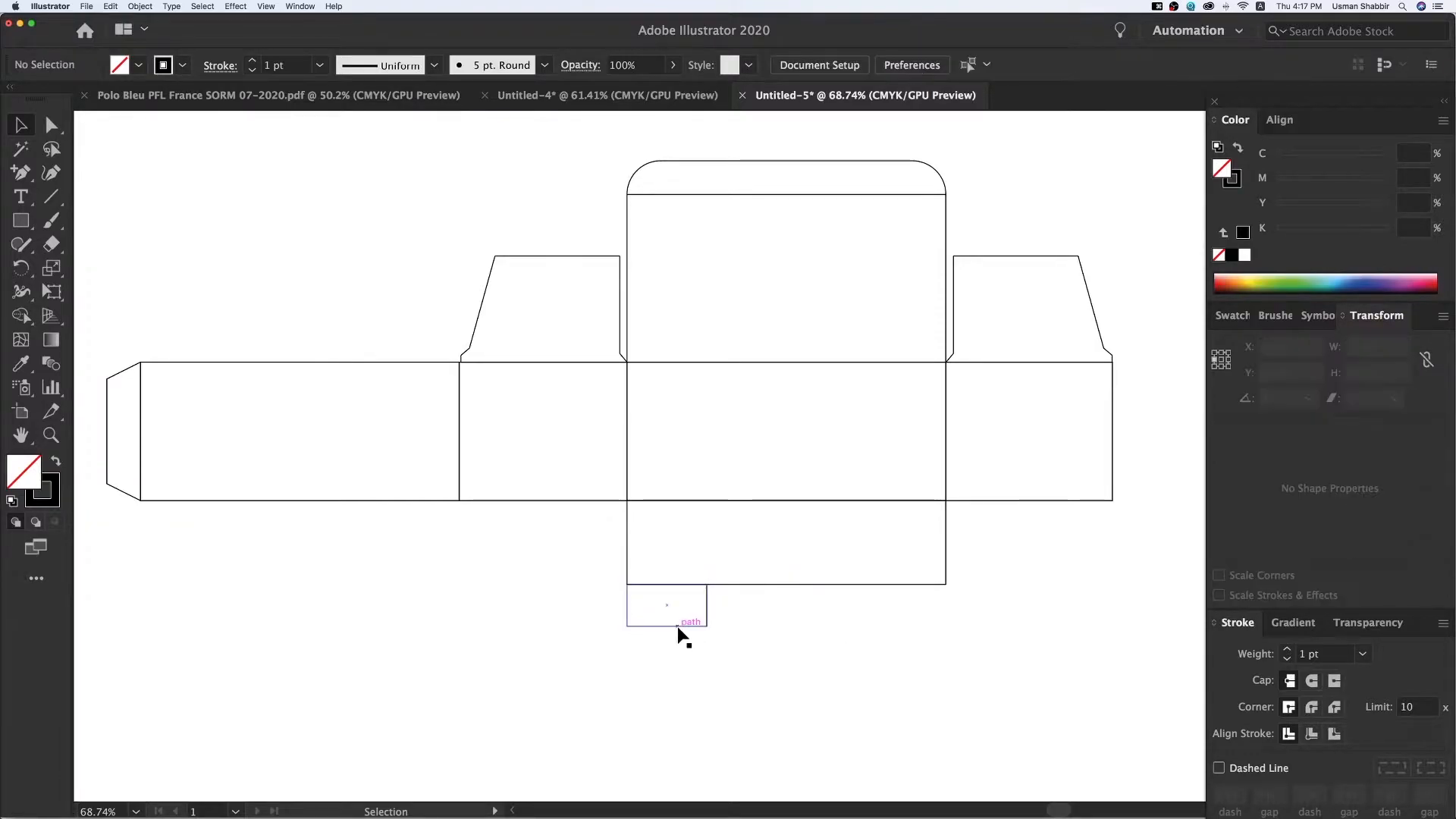
Step: Copy the tab to the right end of the bottom panel, and duplicate the panel with both tabs below the left-hand 19 cm body panel
left_click_drag(678, 628, 922, 626)
left_click(831, 687)
scroll(759, 675, "left", 3)
left_click_drag(687, 662, 539, 607)
left_click(632, 663)
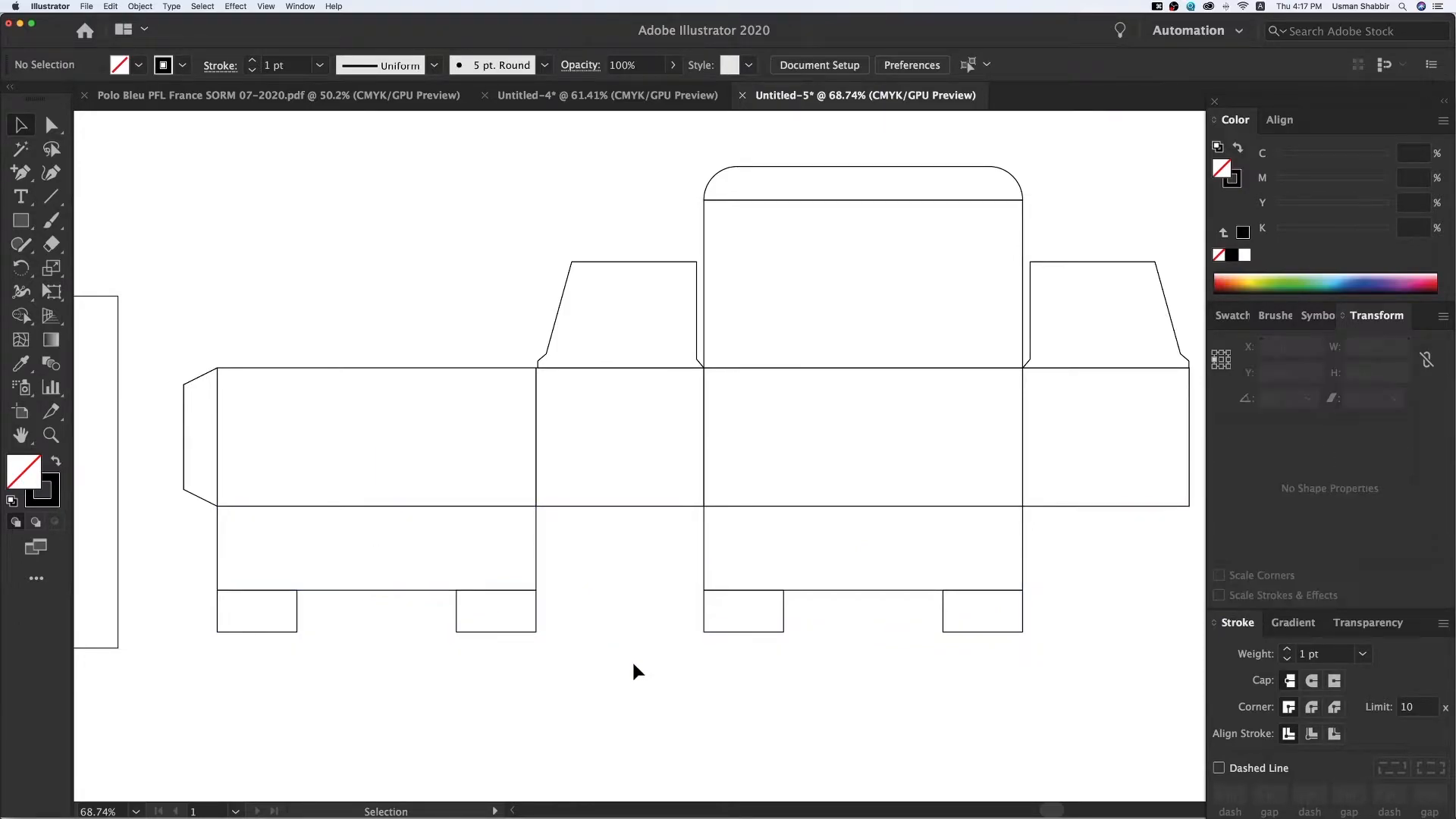
Step: Draw a rectangle in outline view that exactly fills the gap between the two tabs of the left bottom panel
key("z")
left_click_drag(184, 454, 682, 687)
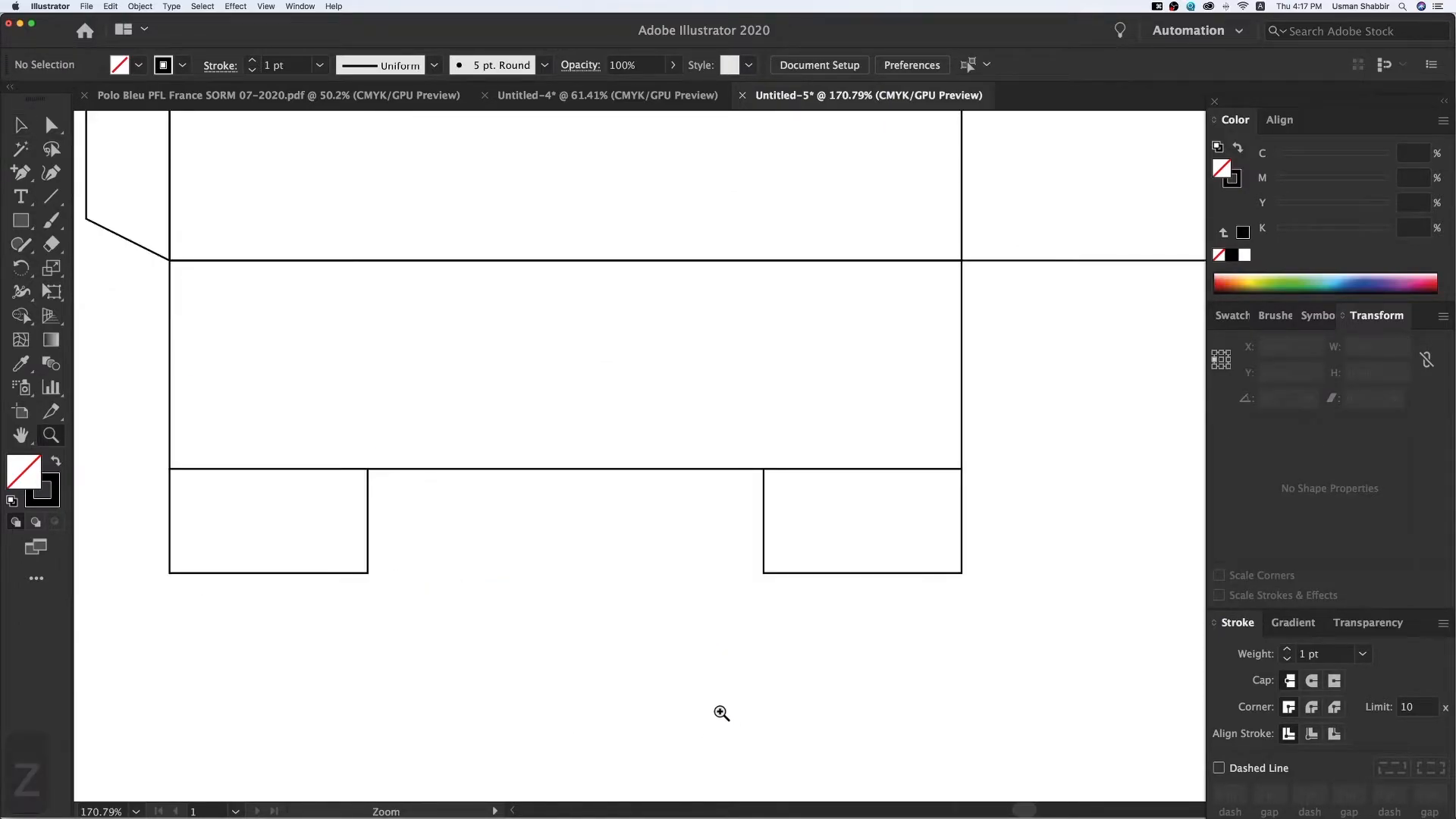
key("super+y")
left_click(32, 221)
left_click_drag(367, 469, 764, 574)
key("v")
left_click(707, 629)
key("super+y")
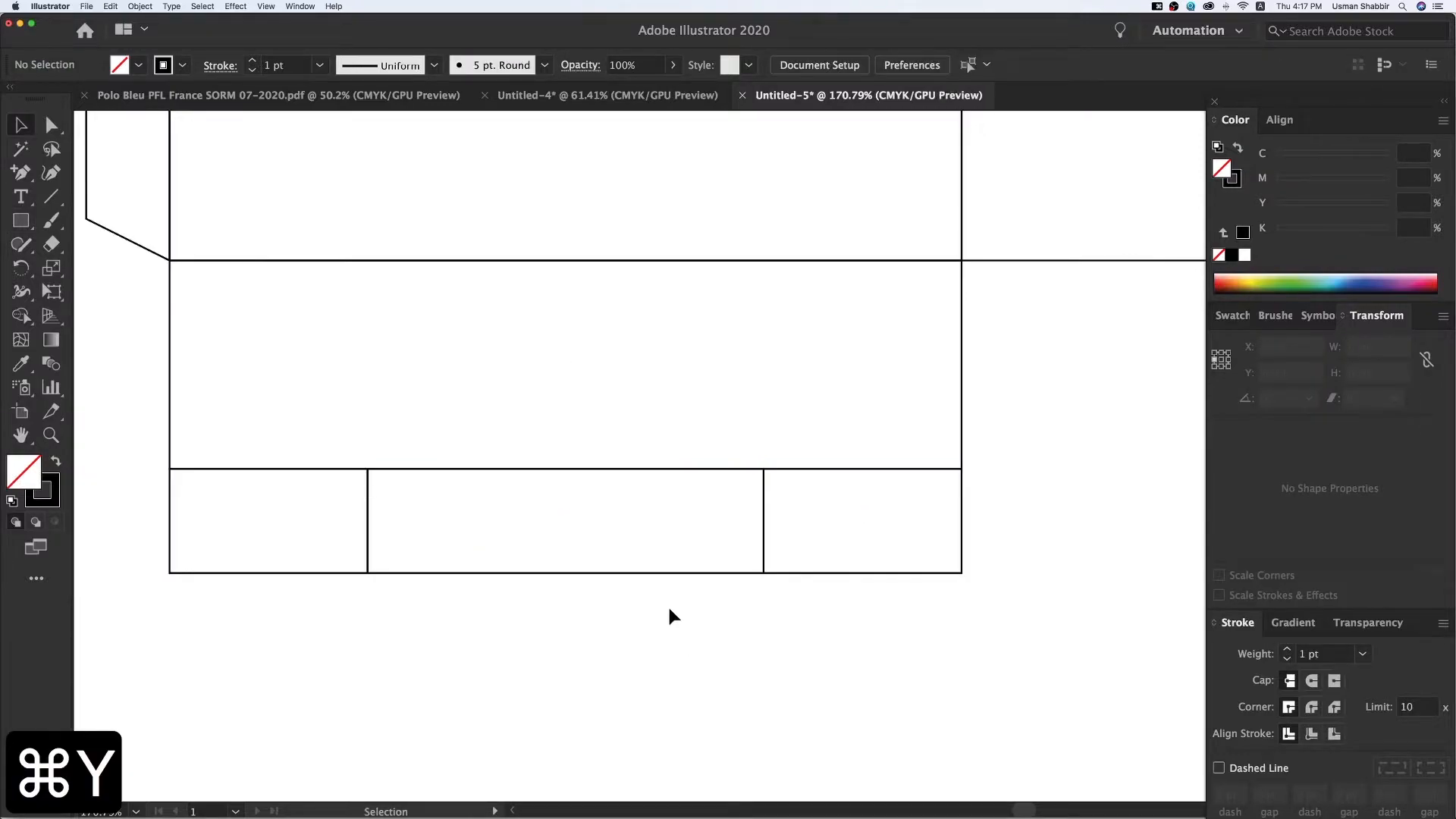
Step: Reduce the middle rectangle's width by 0.1 cm to 9.4 cm from its top centre, leaving clearance on both sides
key("super+y")
left_click(648, 573)
left_click(1221, 360)
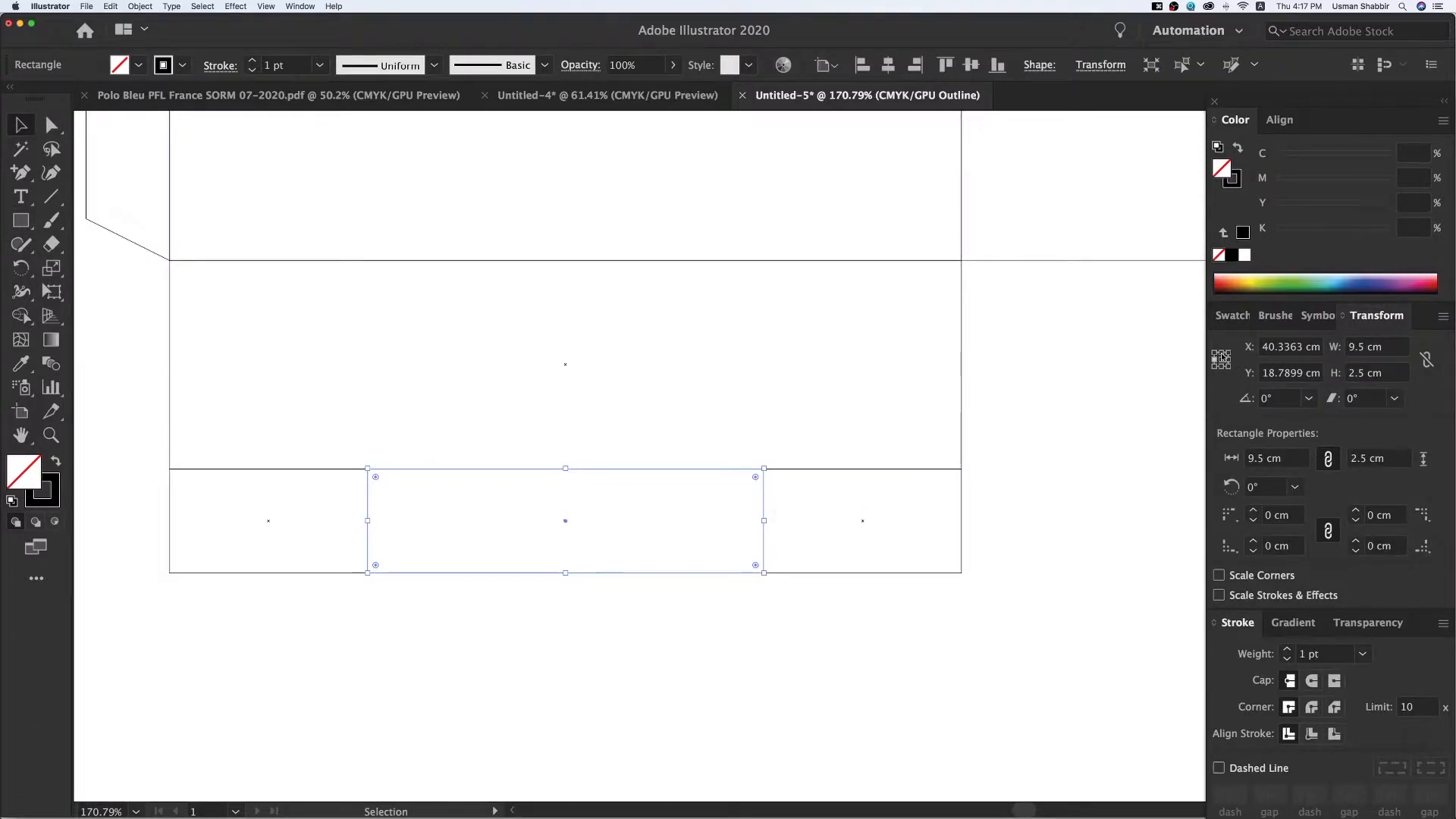
left_click(1392, 346)
type("-0.1")
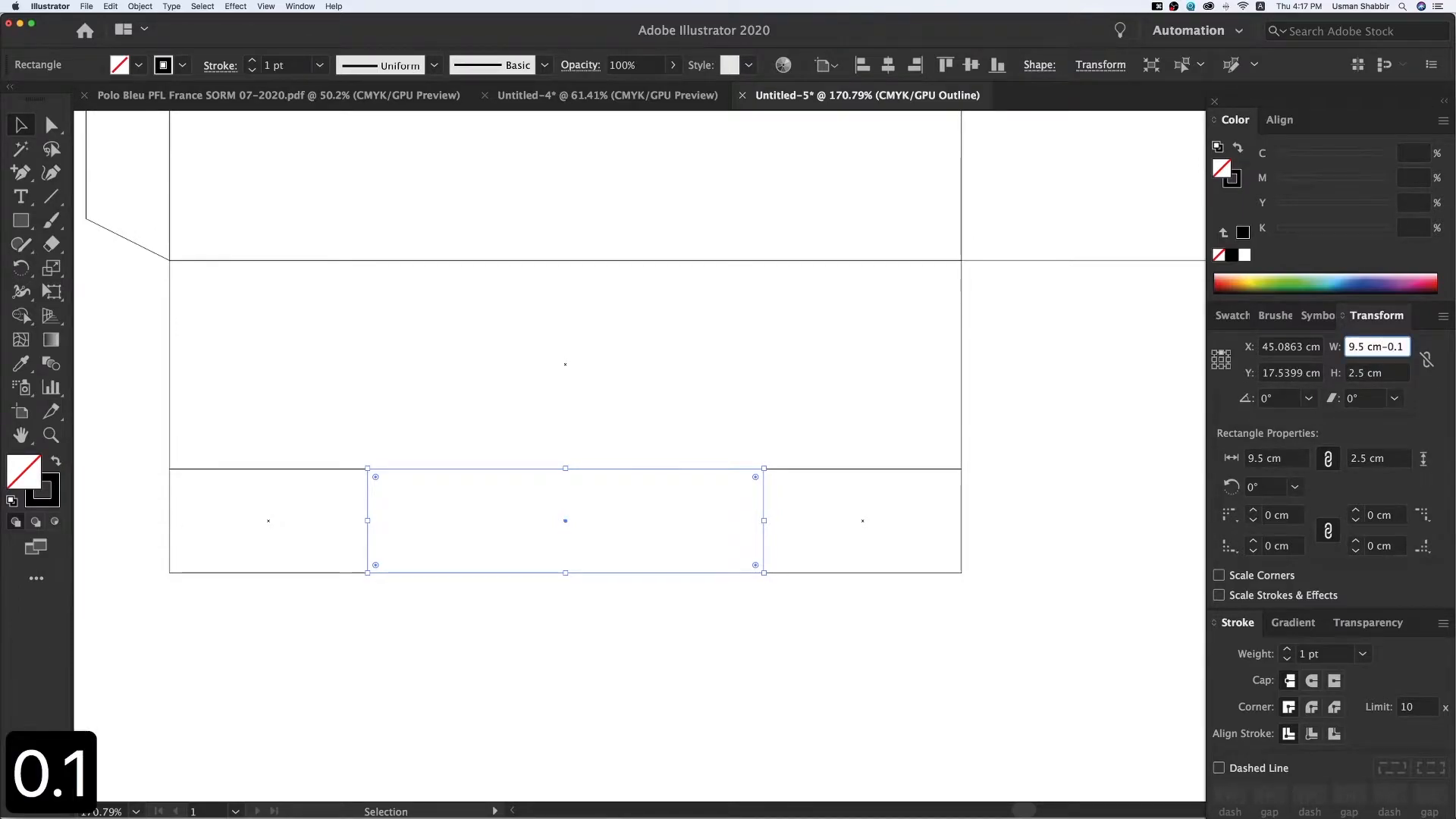
key("Return")
key("v")
left_click(774, 603)
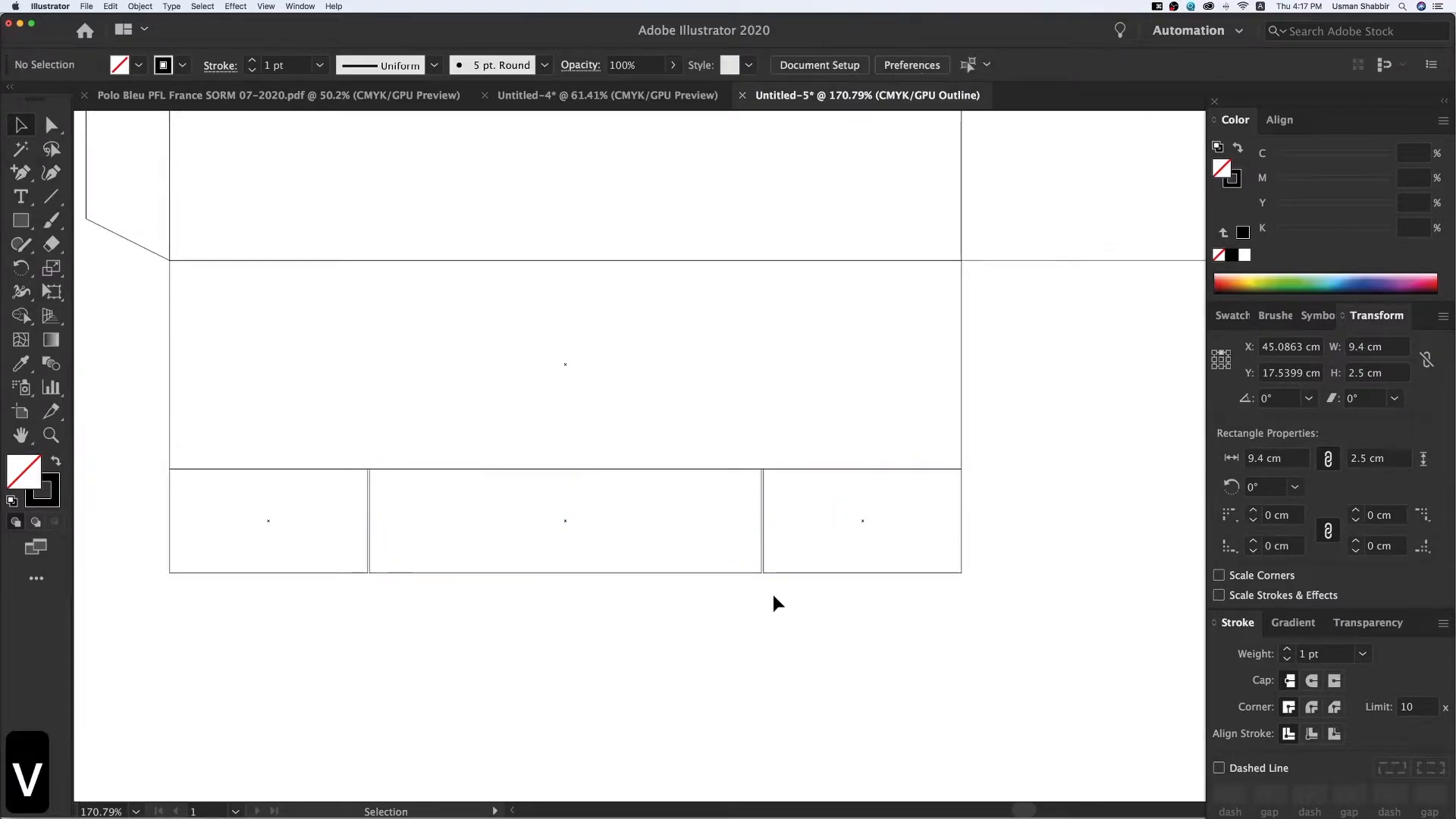
Step: Examine the clearance between the middle rectangle and the side tabs in outline view, and return to the normal preview
key("z")
key("z")
left_click_drag(307, 424, 900, 644)
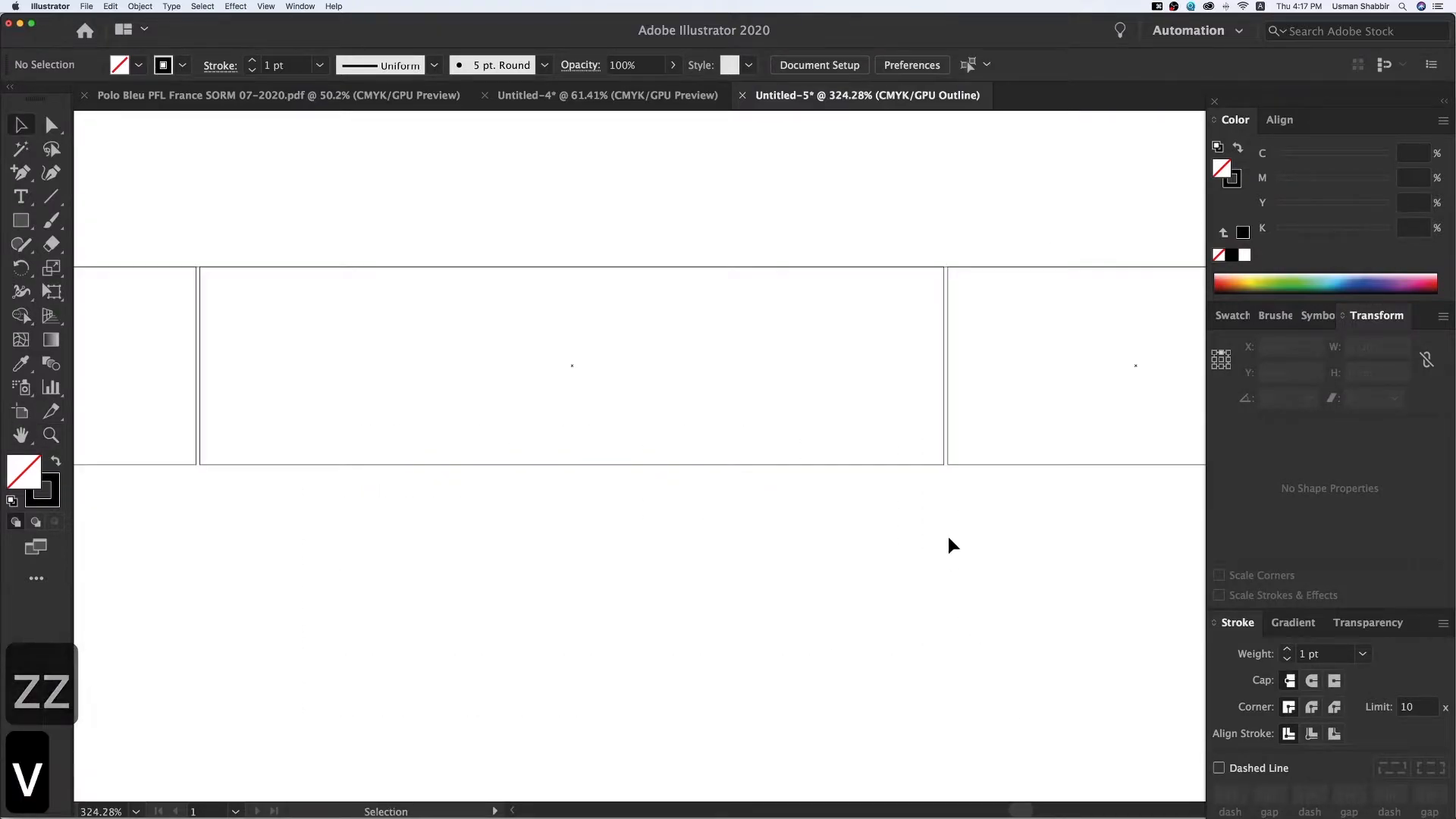
key("super+minus")
key("super+minus")
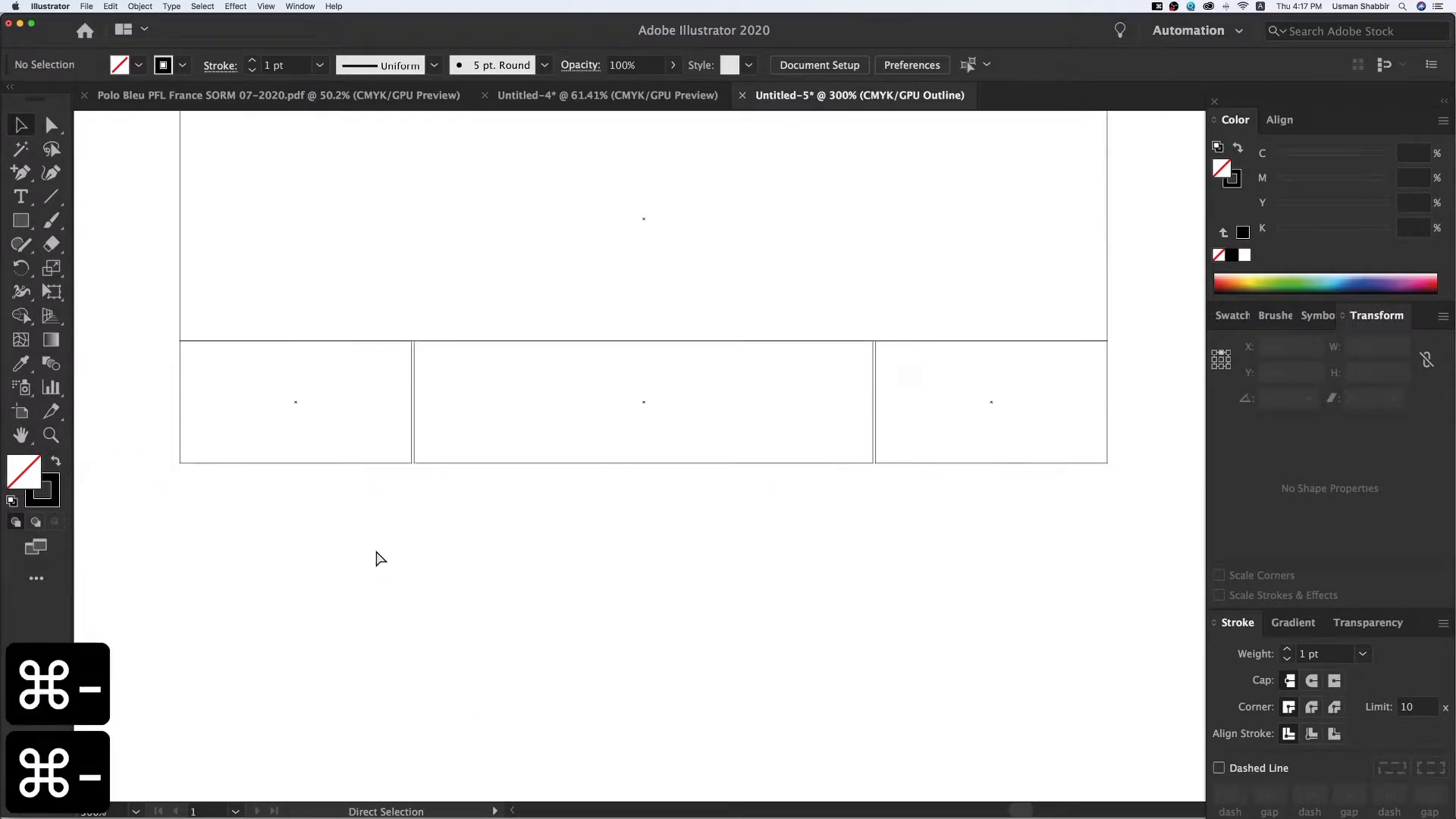
key("super+minus")
key("super+minus")
key("super+y")
Step: Delete the two side tabs under the left bottom panel, keeping only the middle rectangle
key("v")
key("space")
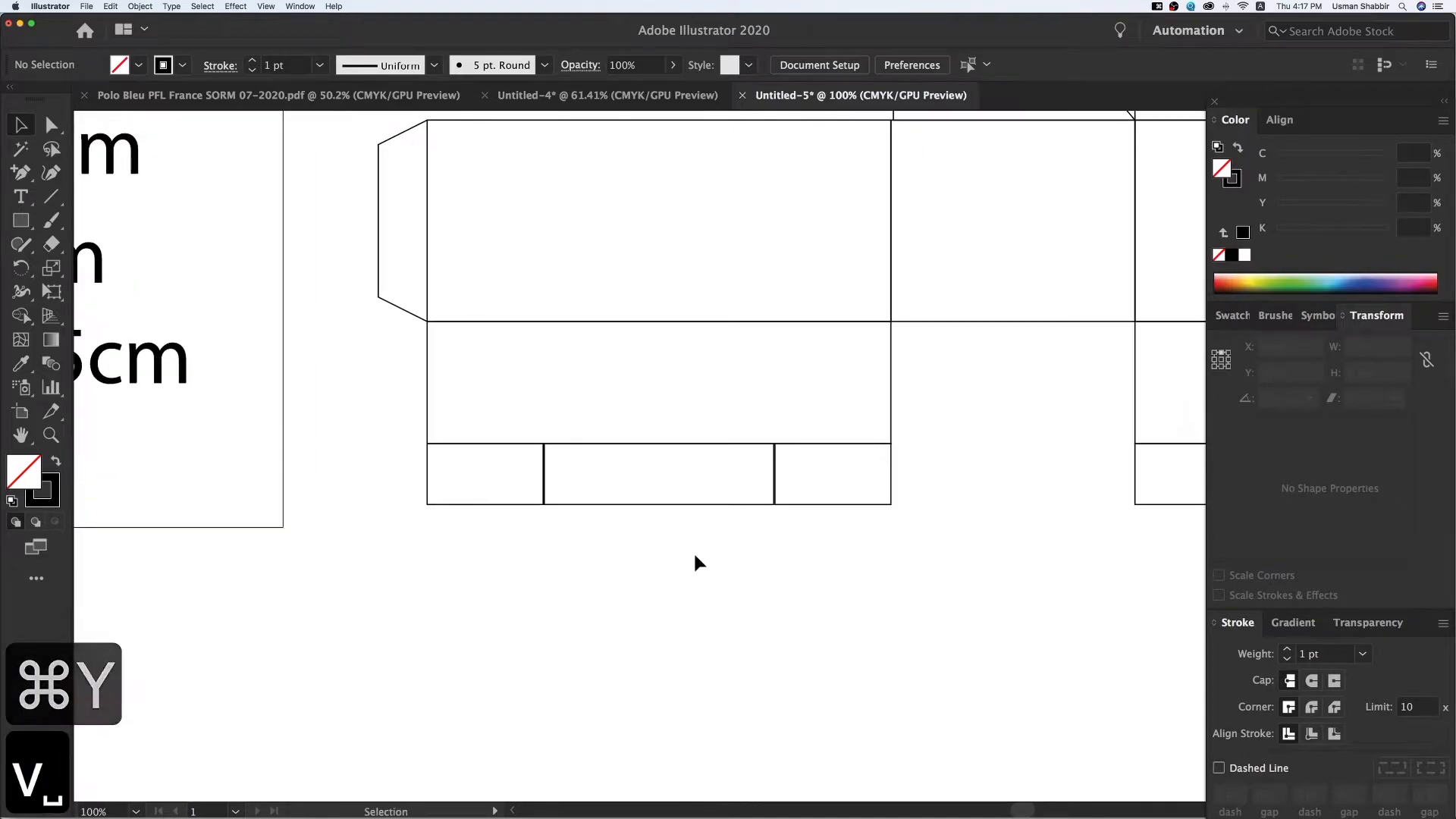
left_click_drag(834, 504, 855, 527)
key("super+z")
key("BackSpace")
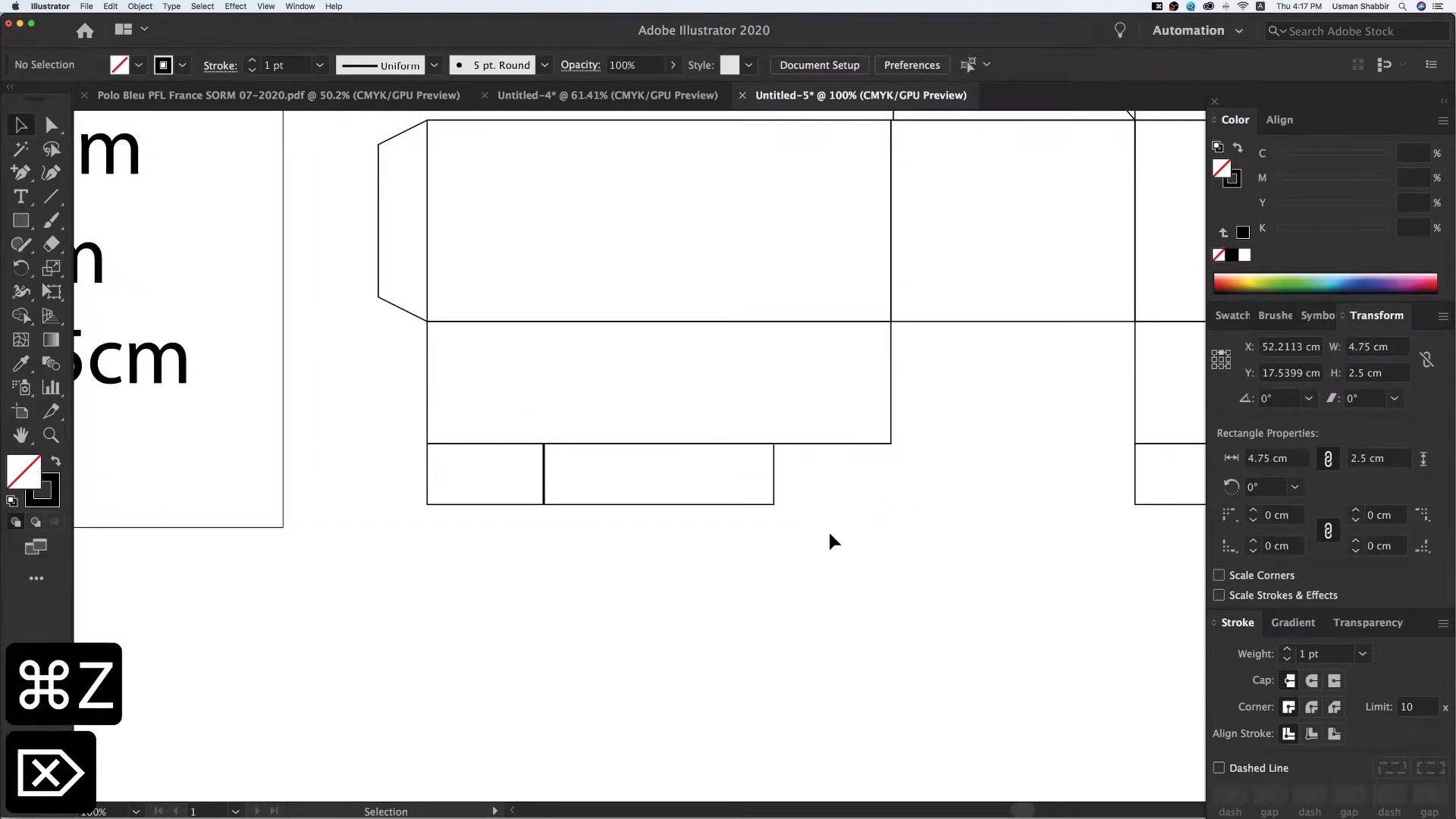
left_click(441, 502)
key("BackSpace")
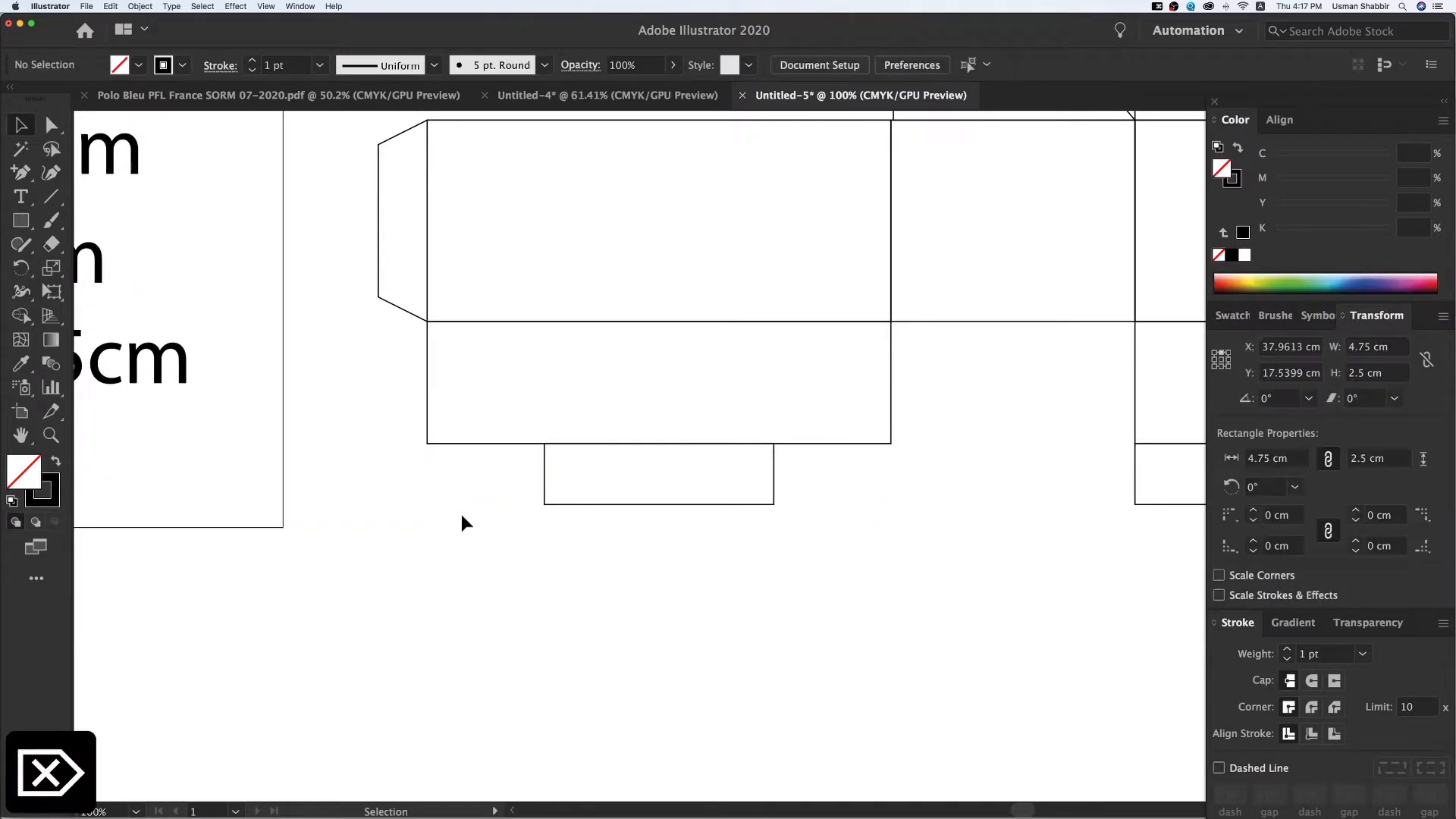
Step: Unite the left bottom panel and its centred middle tab into one shape with Pathfinder
key("super+minus")
key("super+minus")
key("space")
left_click_drag(925, 490, 609, 597)
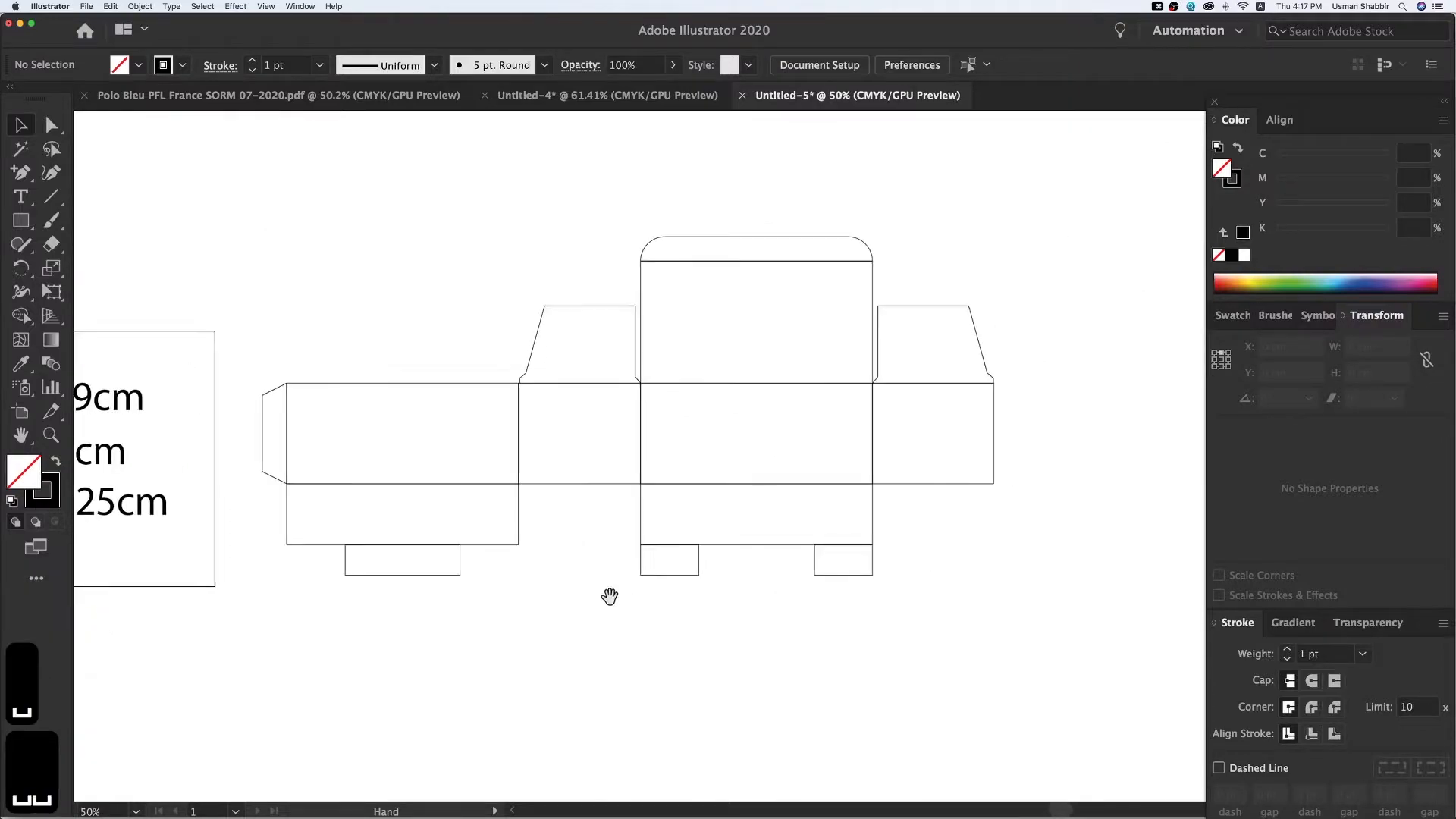
key("z")
key("z")
left_click_drag(248, 173, 1180, 708)
key("v")
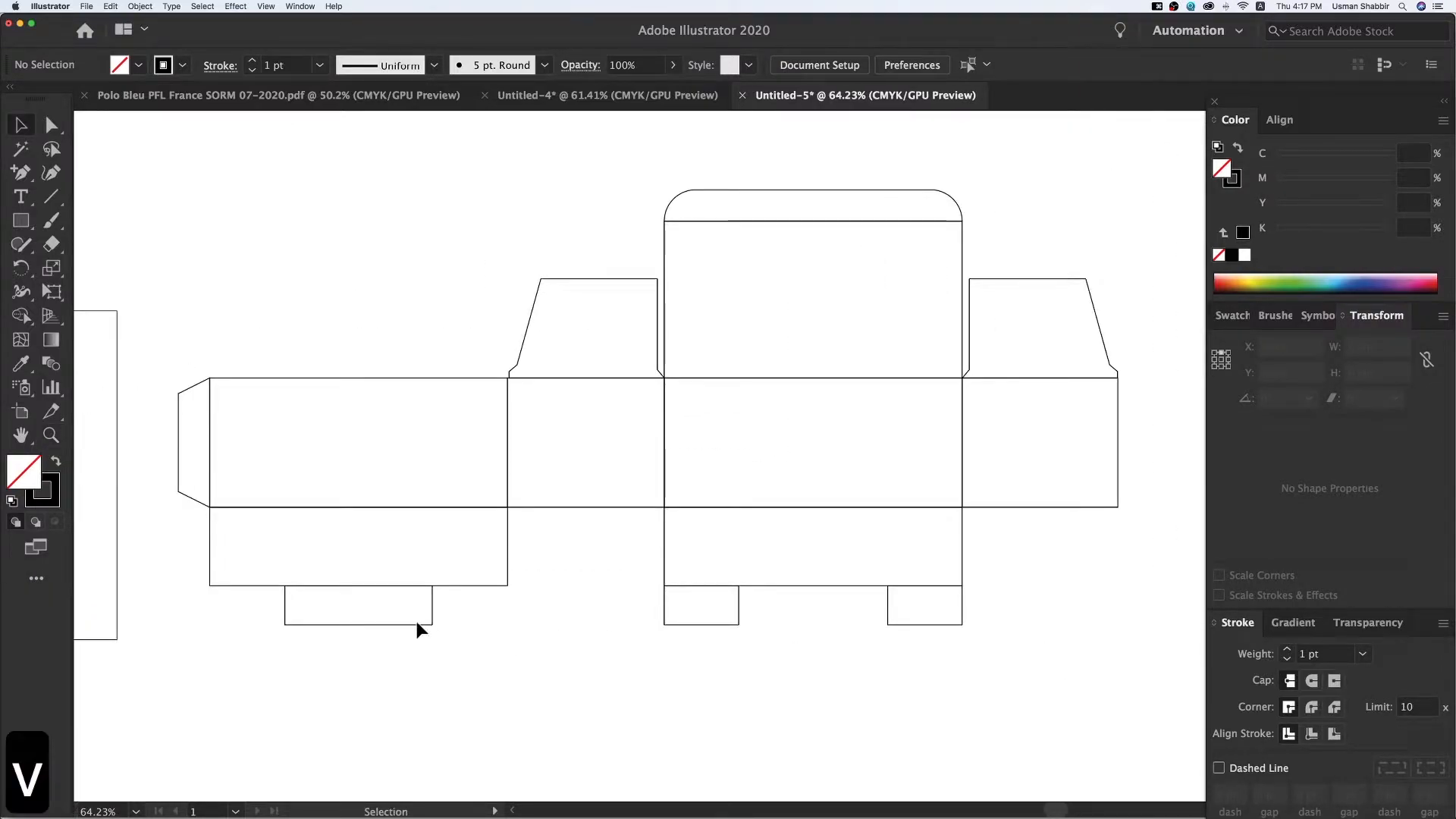
left_click(365, 626)
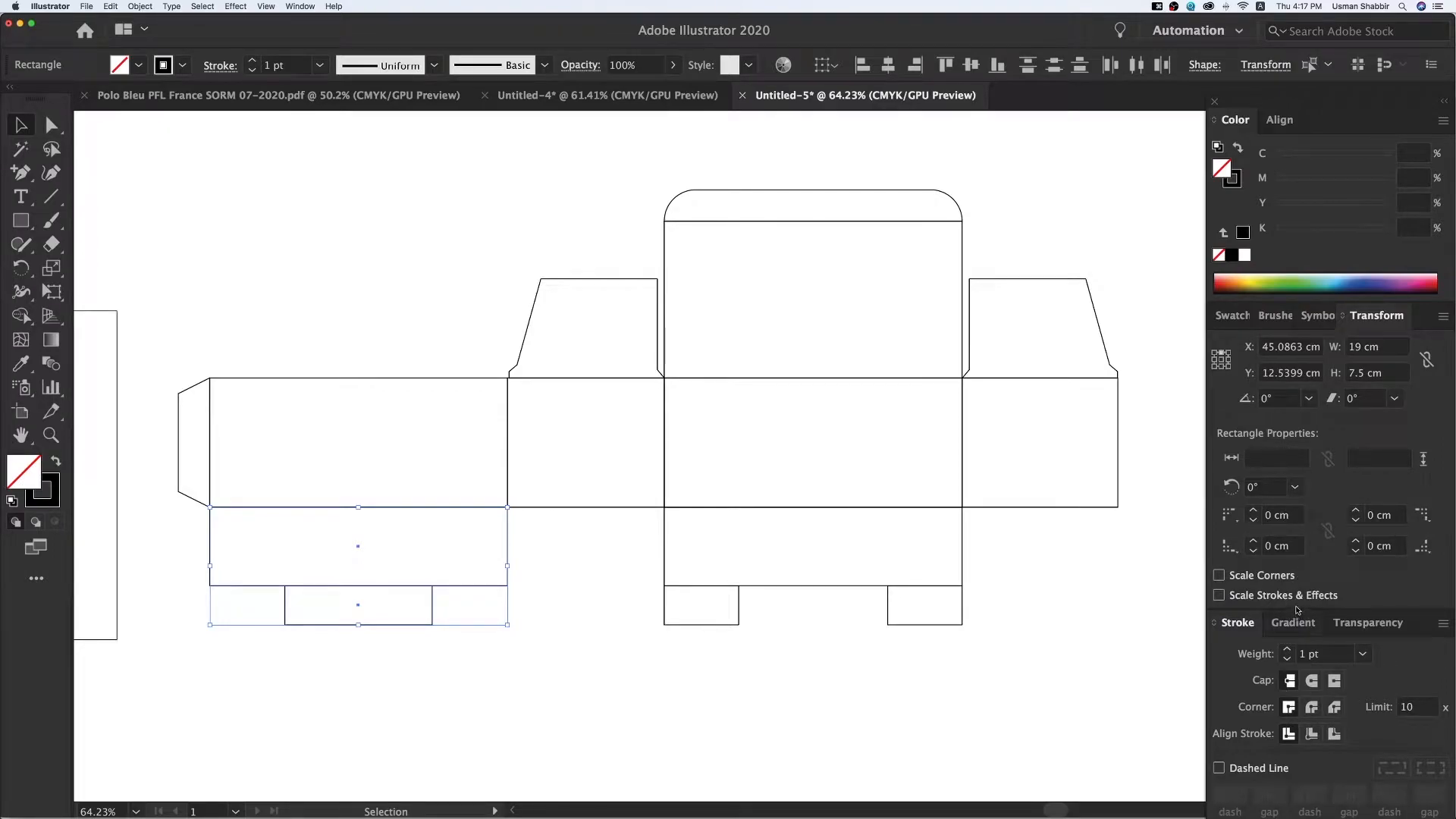
left_click(1242, 322)
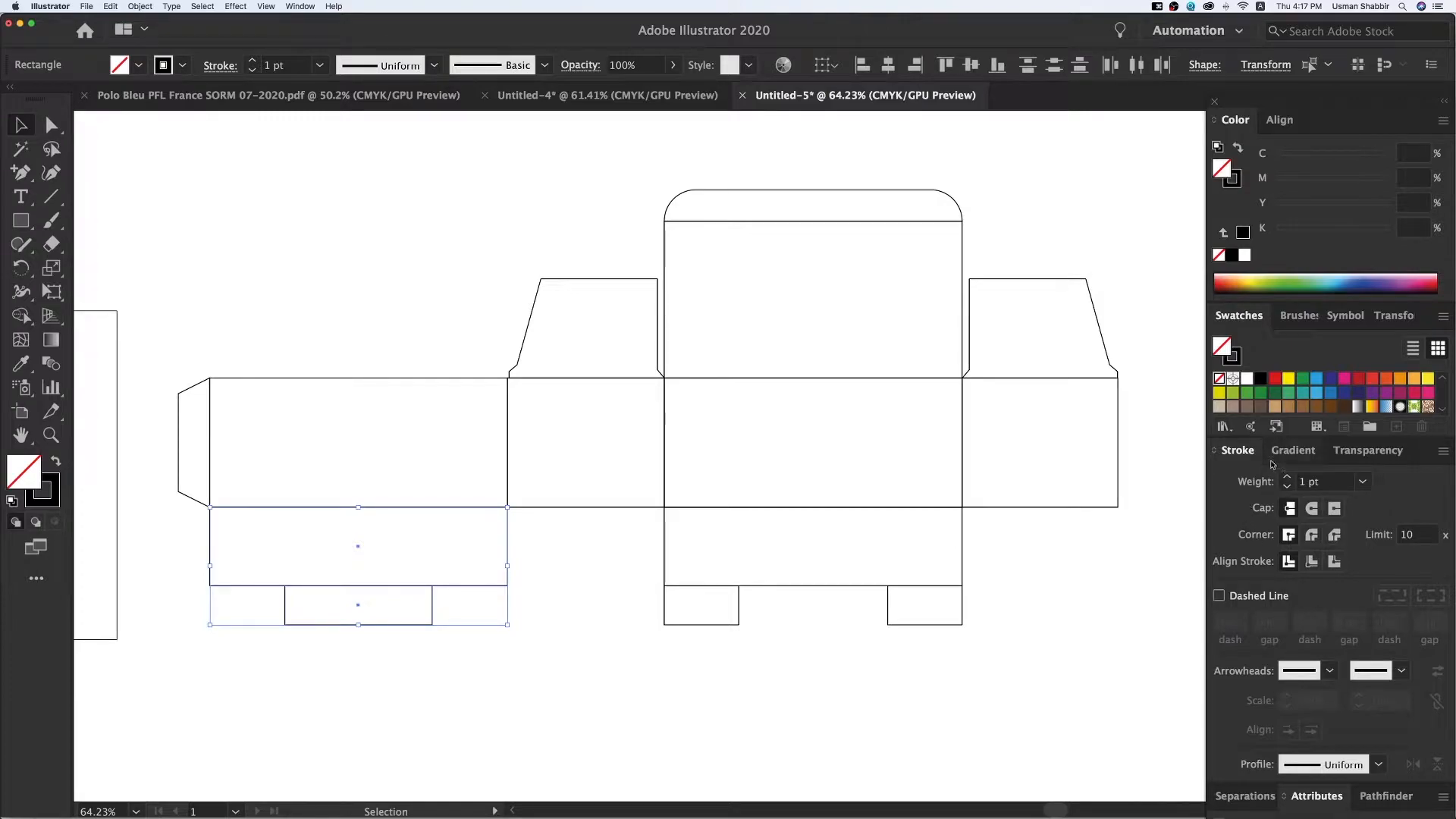
left_click(1218, 452)
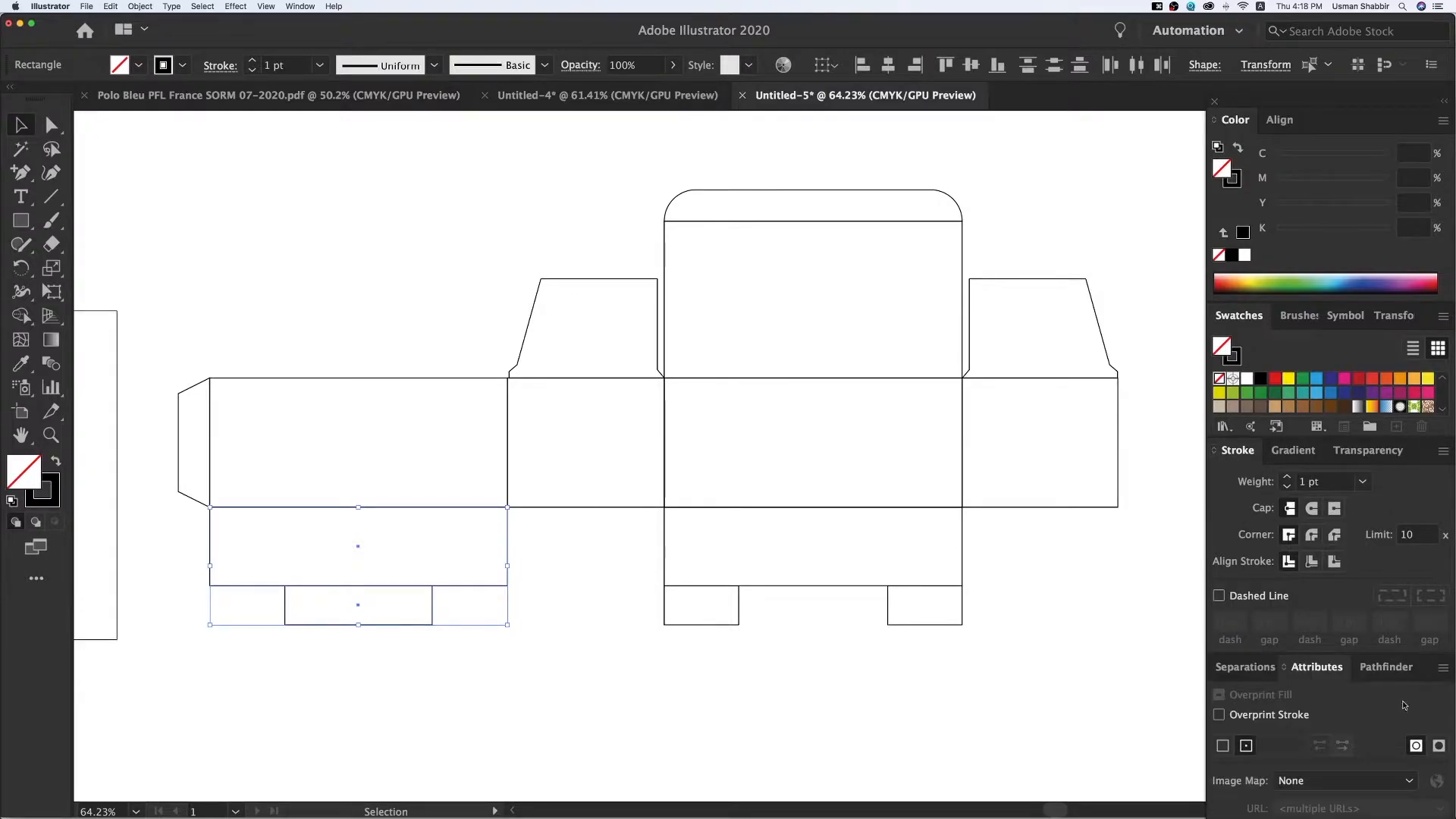
left_click(1402, 670)
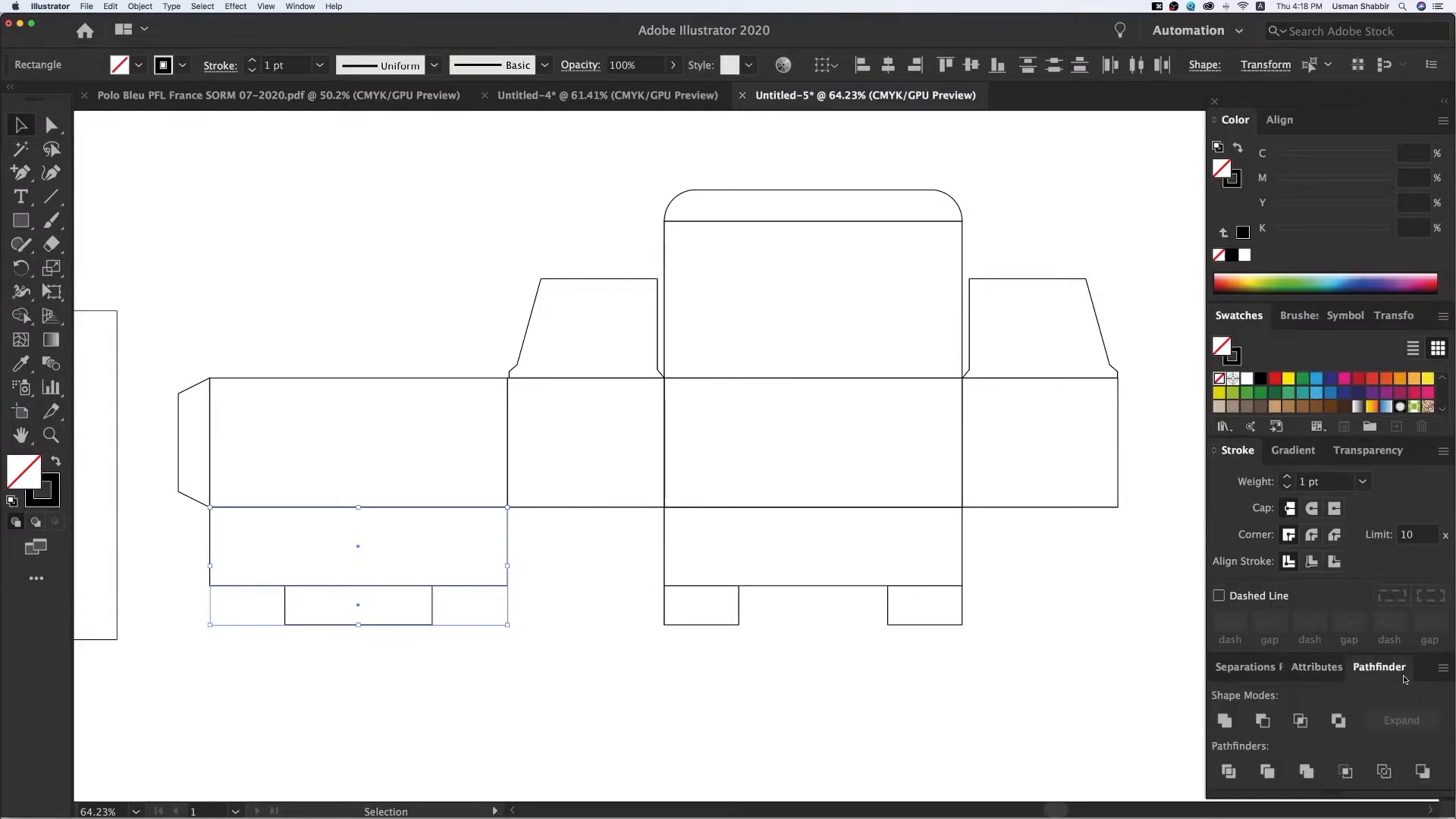
left_click(1224, 722)
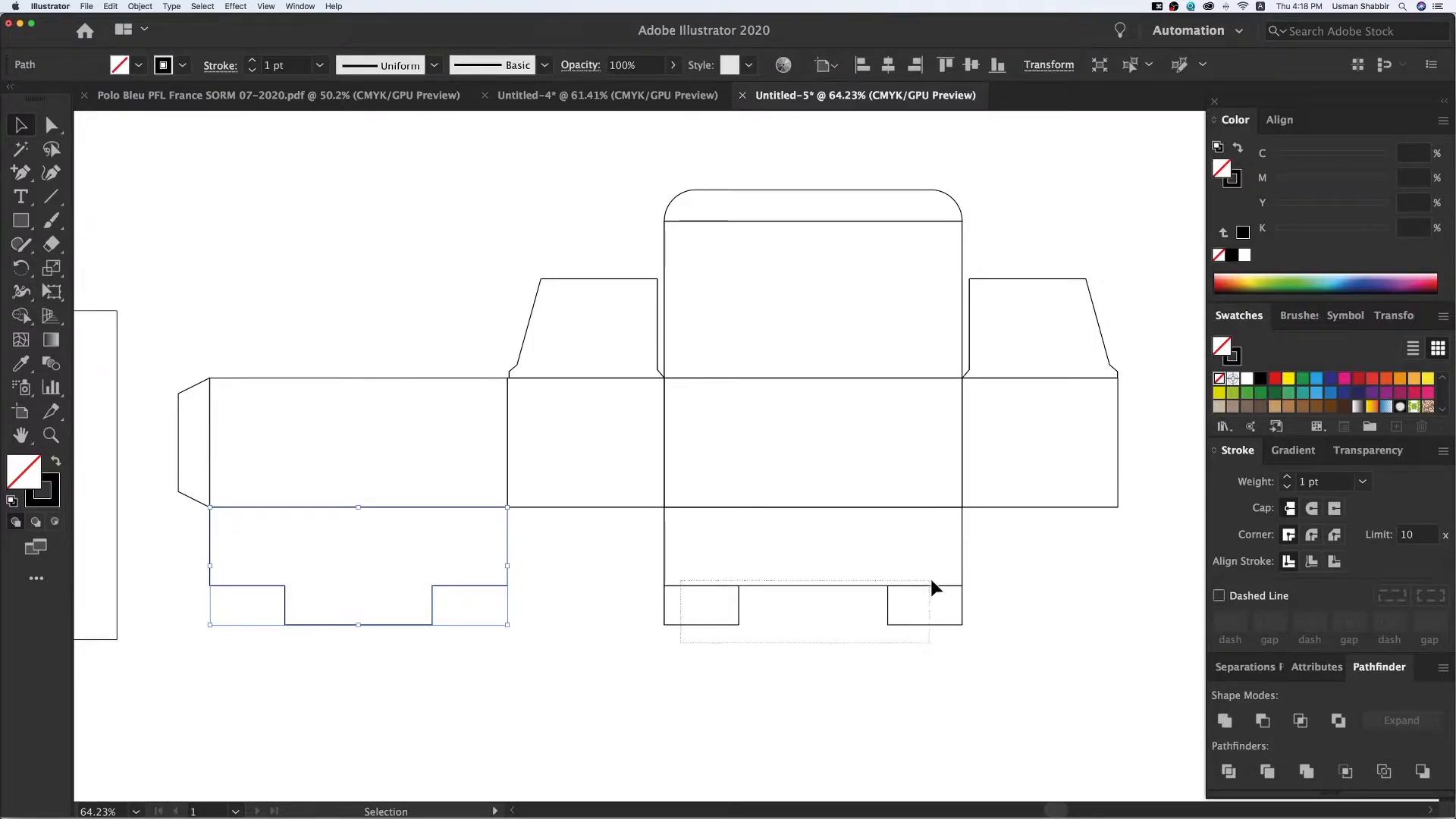
Step: Unite the right bottom panel and its two end tabs into one shape
left_click_drag(930, 579, 931, 580)
left_click(1221, 724)
left_click(960, 716)
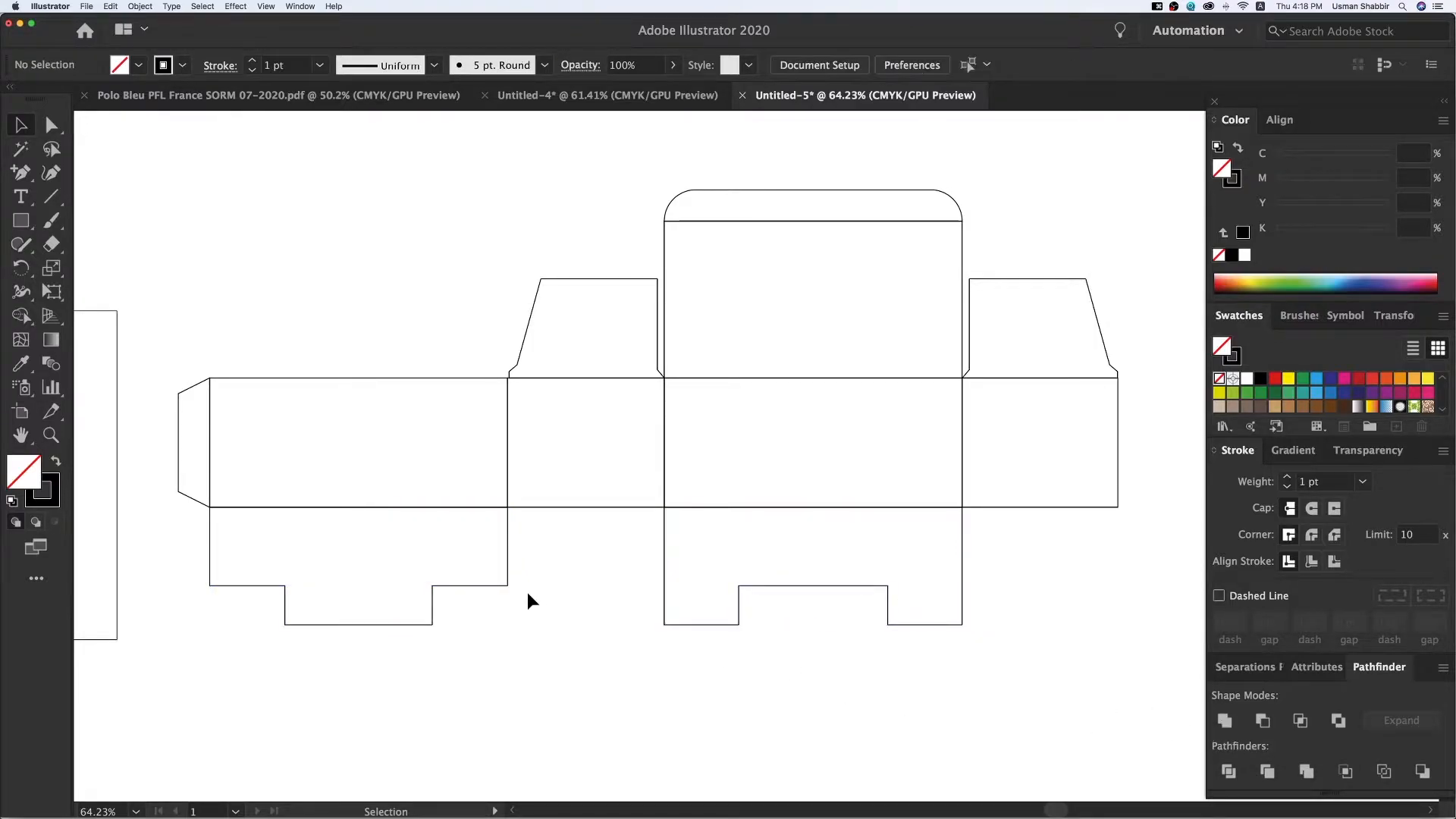
Step: Delete the two outer lower corner anchor points of the left bottom flap so its sides taper diagonally to the centre tab
left_click(507, 575)
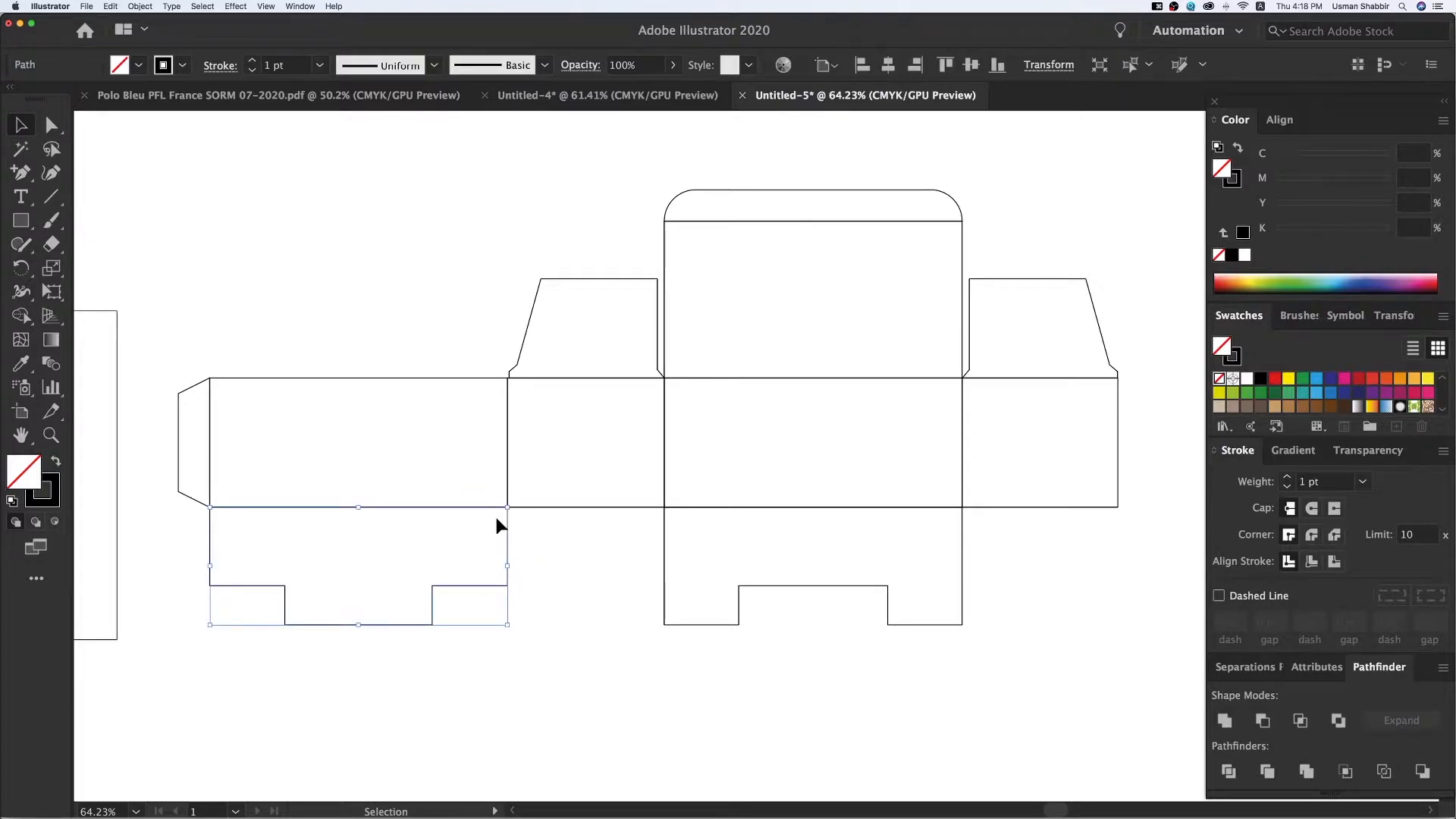
left_click_drag(18, 173, 83, 218)
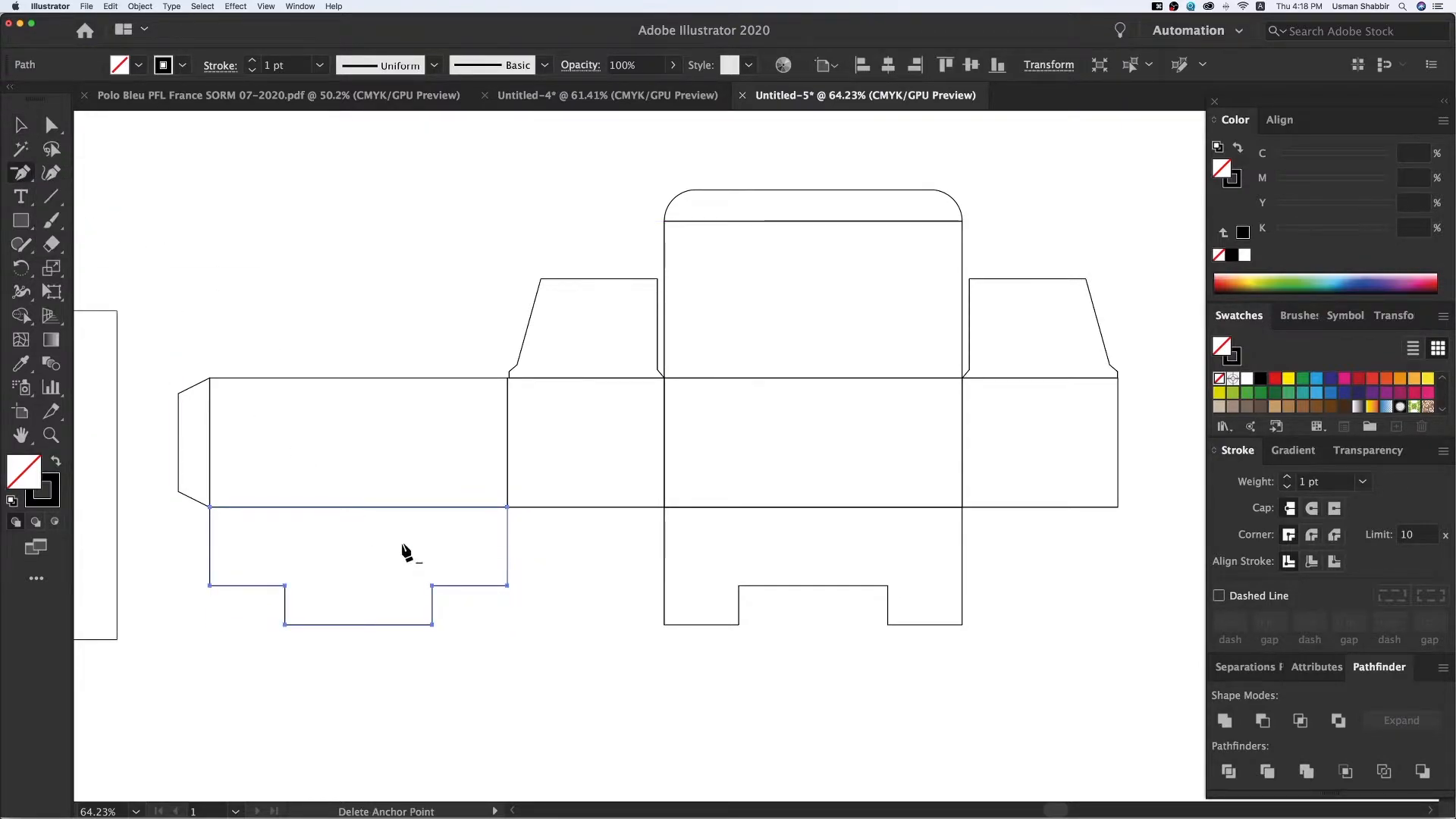
left_click(506, 586)
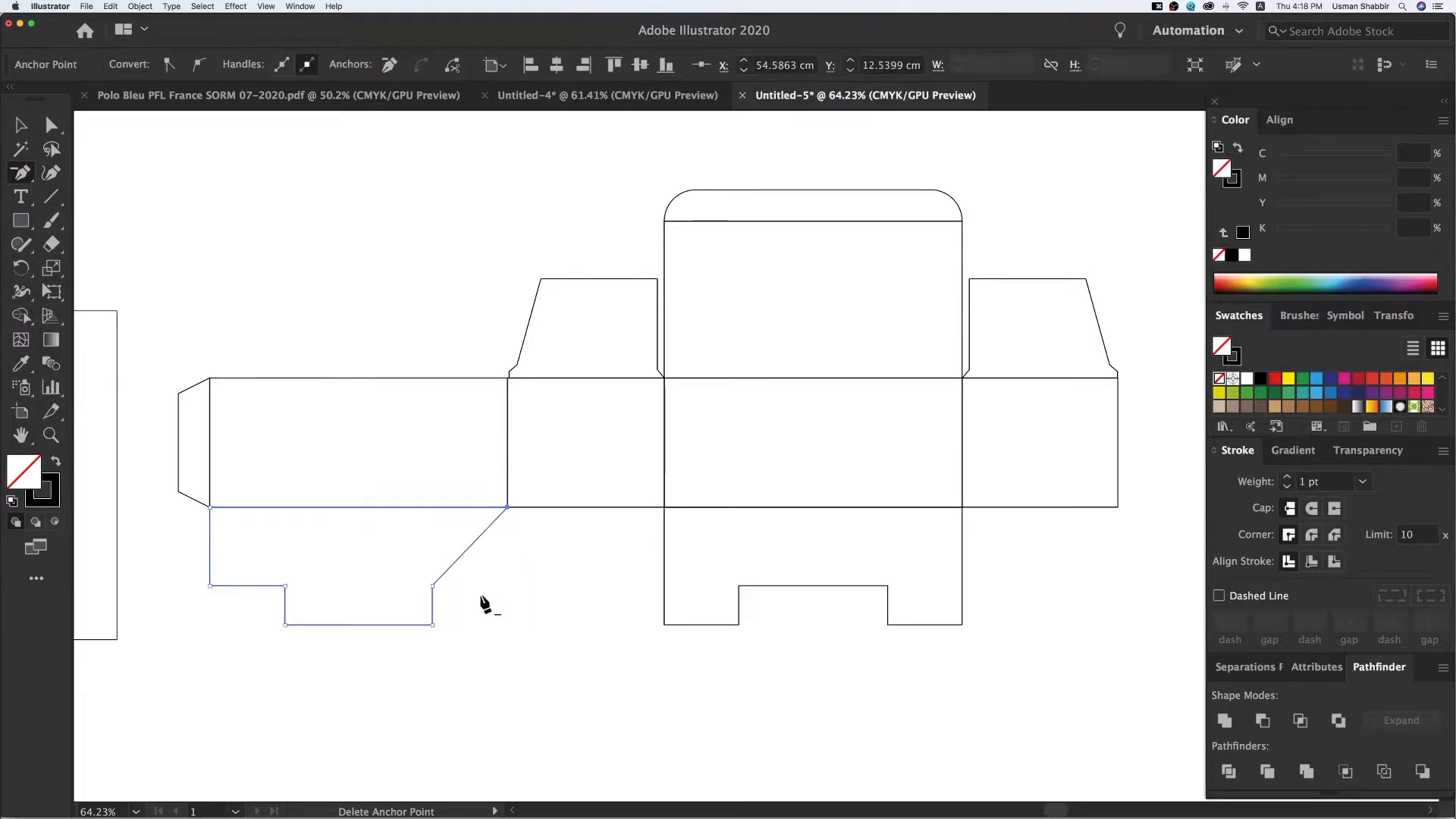
left_click(210, 586)
key("v")
left_click(594, 677)
key("v")
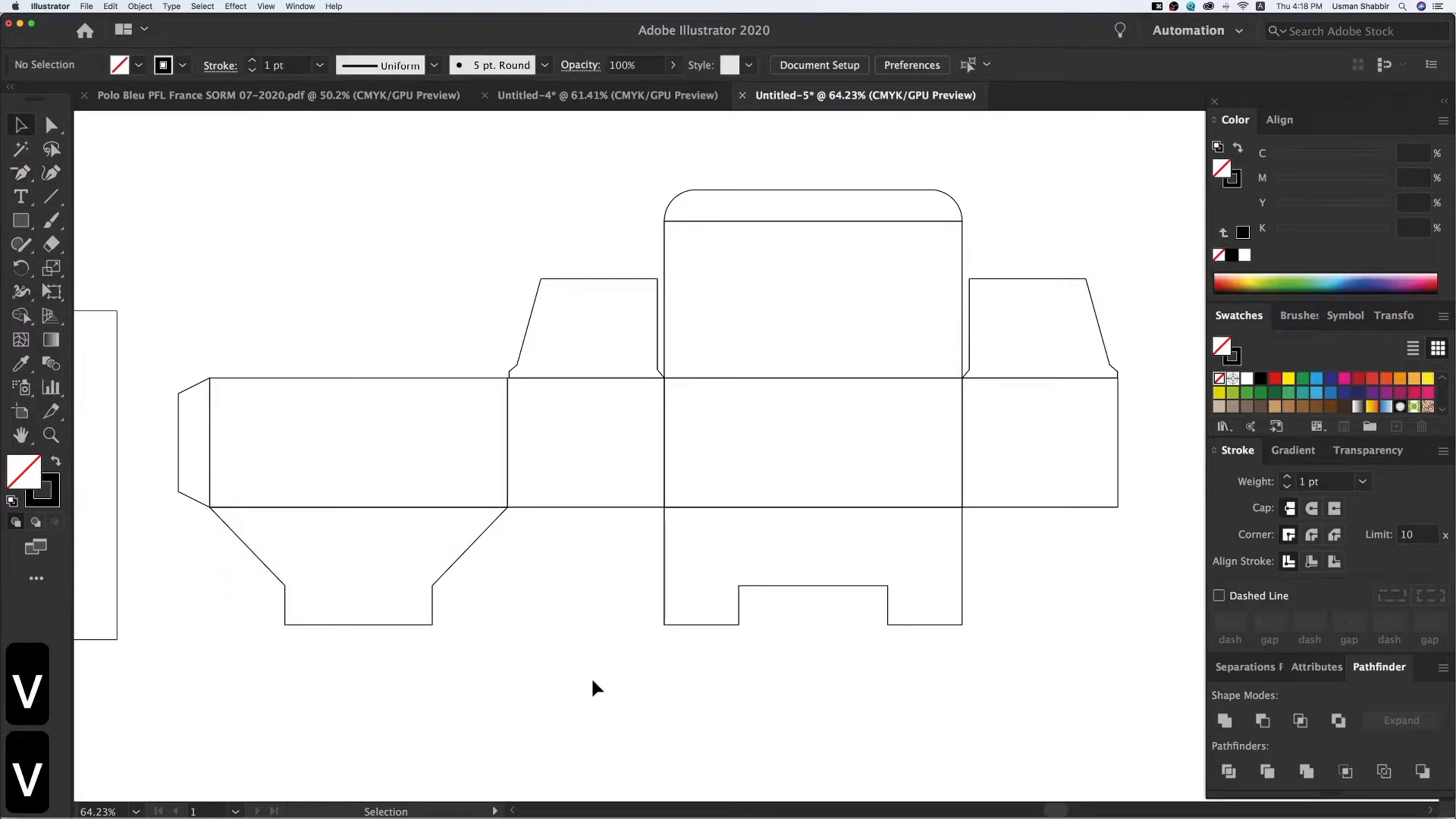
key("super+minus")
left_click_drag(621, 589, 593, 565)
key("z")
left_click_drag(241, 189, 1105, 689)
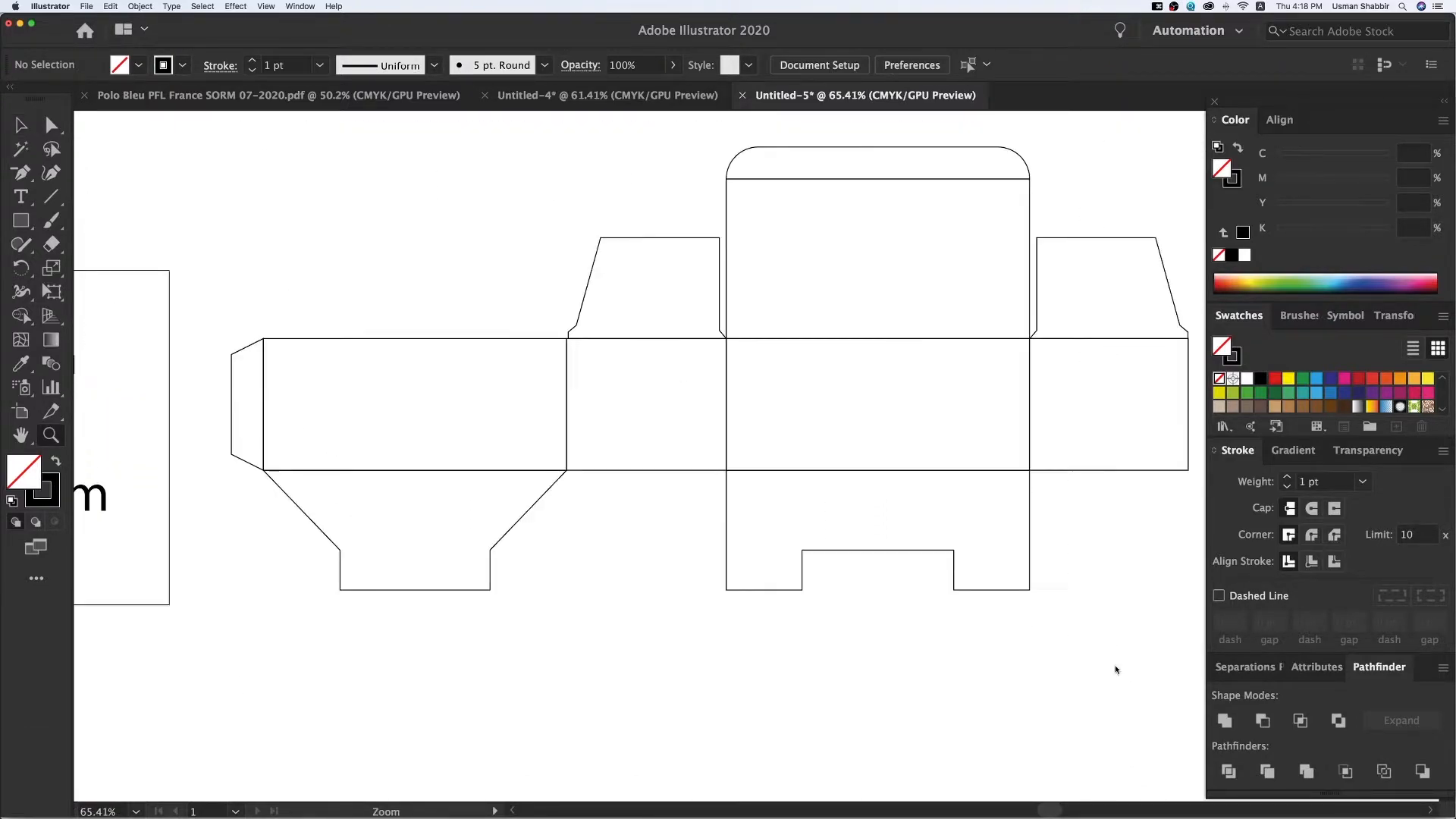
key("v")
left_click_drag(975, 610, 899, 570)
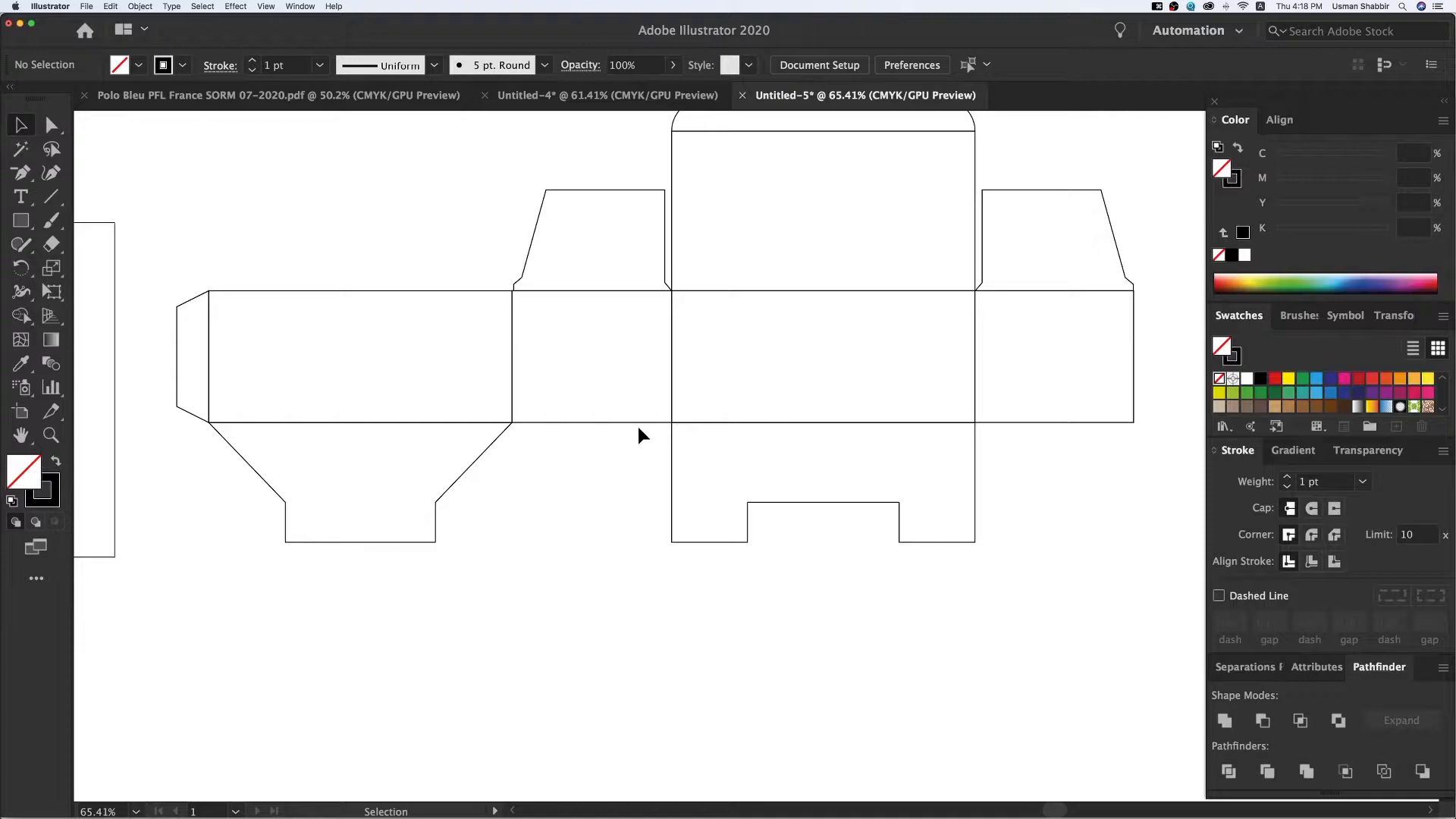
Step: Duplicate the narrow side panel between the two wide panels directly below itself, flush with its bottom edge
left_click_drag(636, 422, 646, 563)
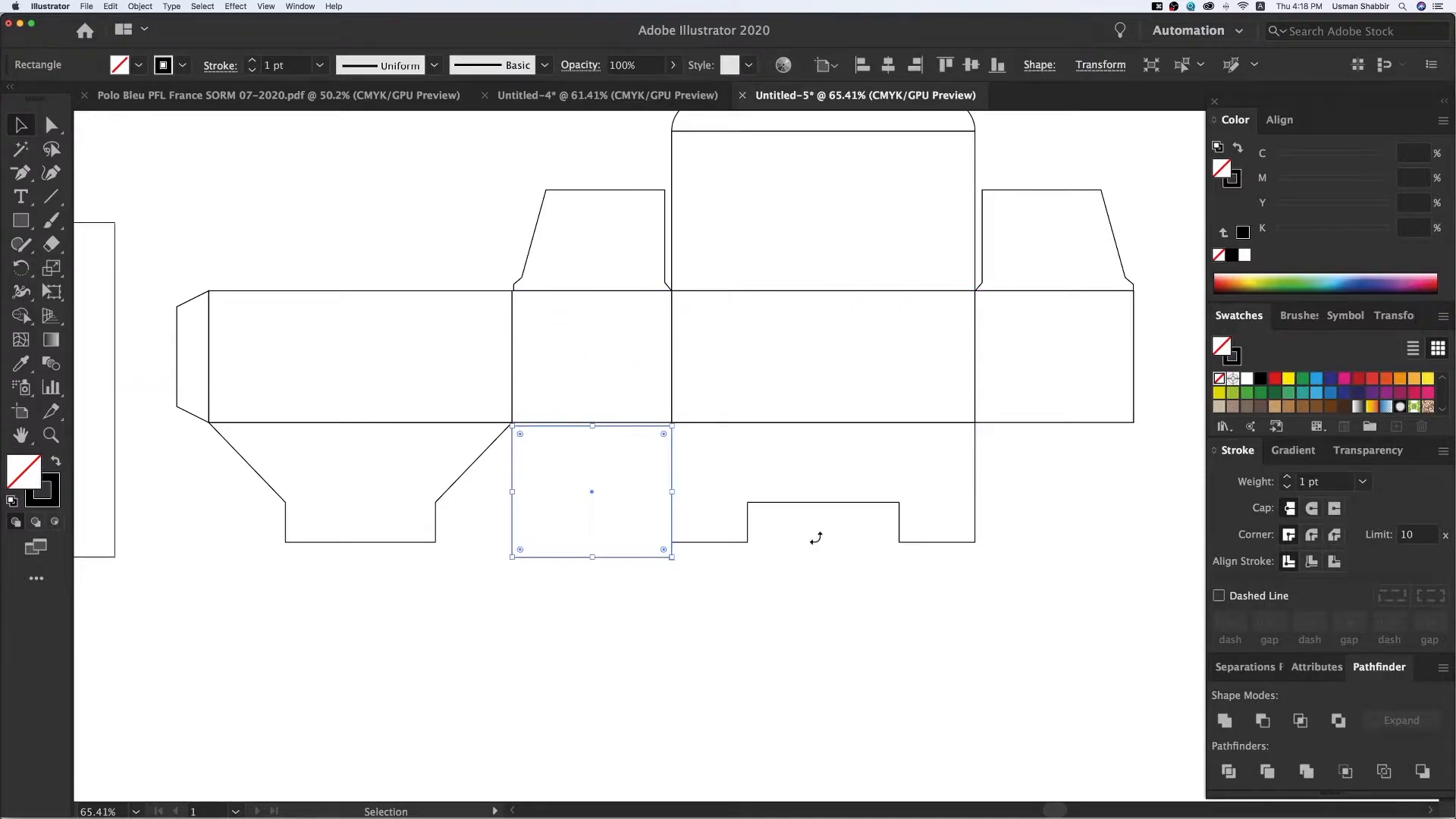
key("super+z")
left_click_drag(625, 427, 627, 561)
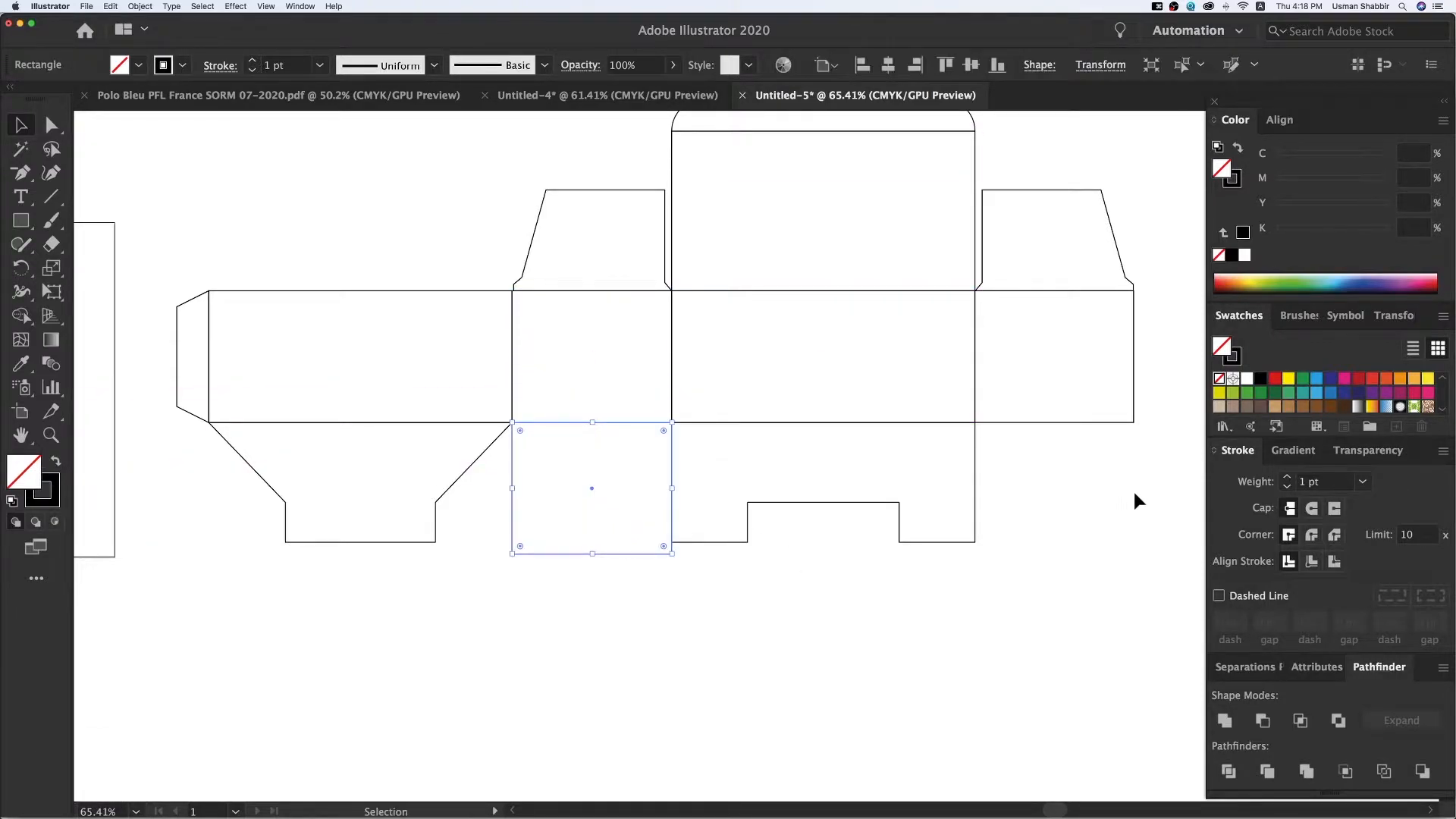
Step: Halve the height of the duplicated rectangle to 4.125 cm, keeping its top edge on the panel's fold line
left_click(1392, 315)
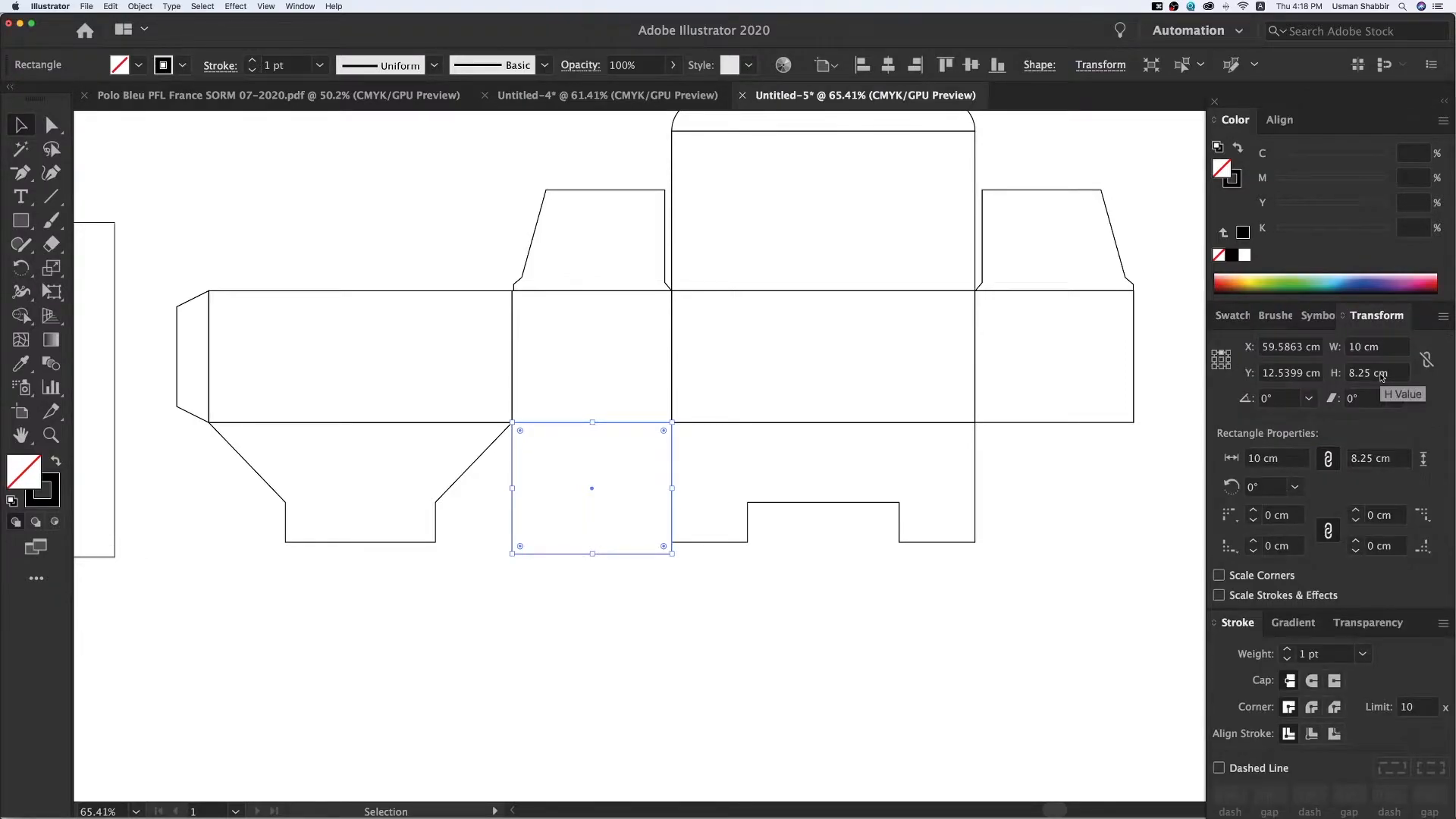
key("super+minus")
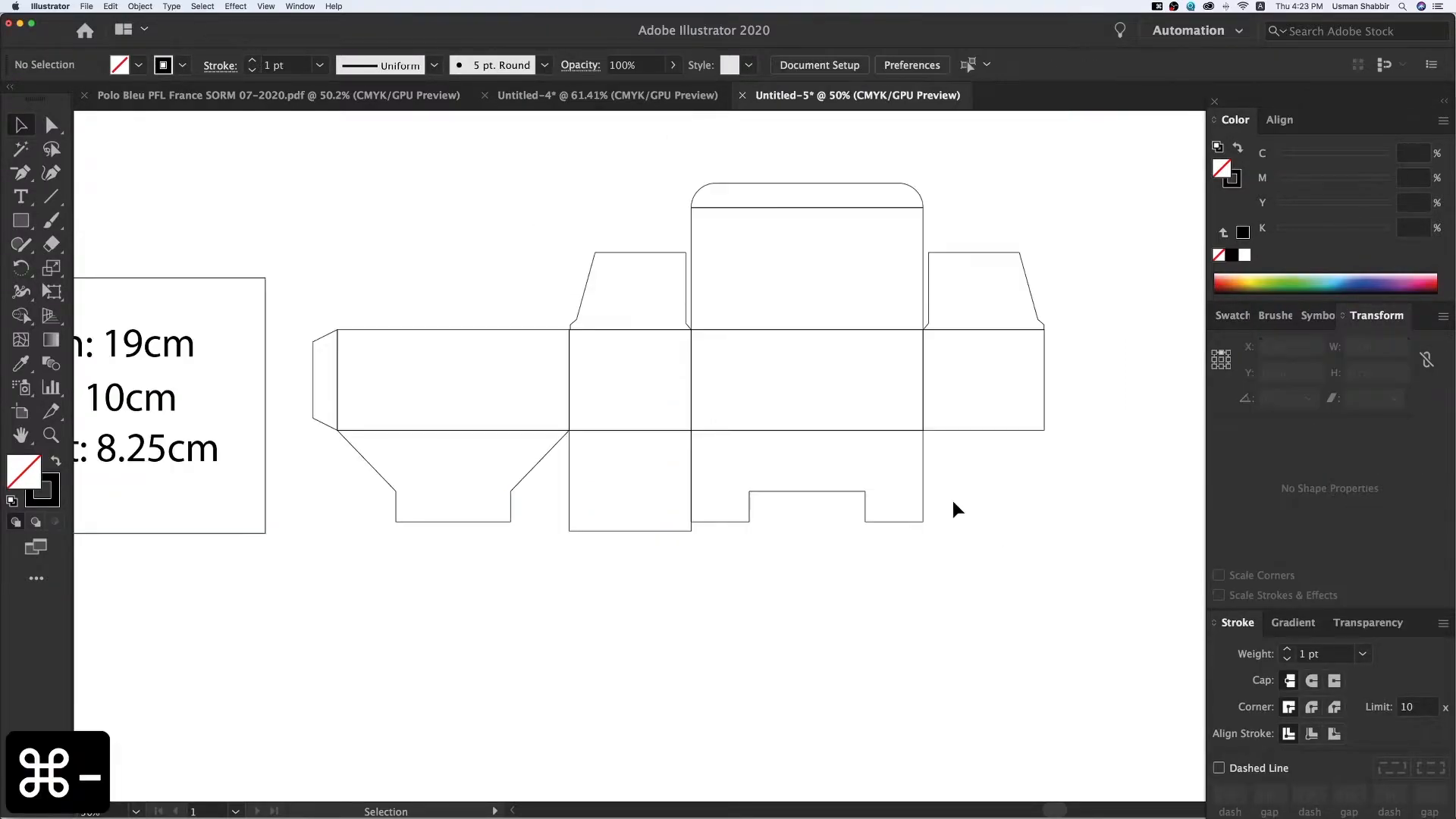
key("v")
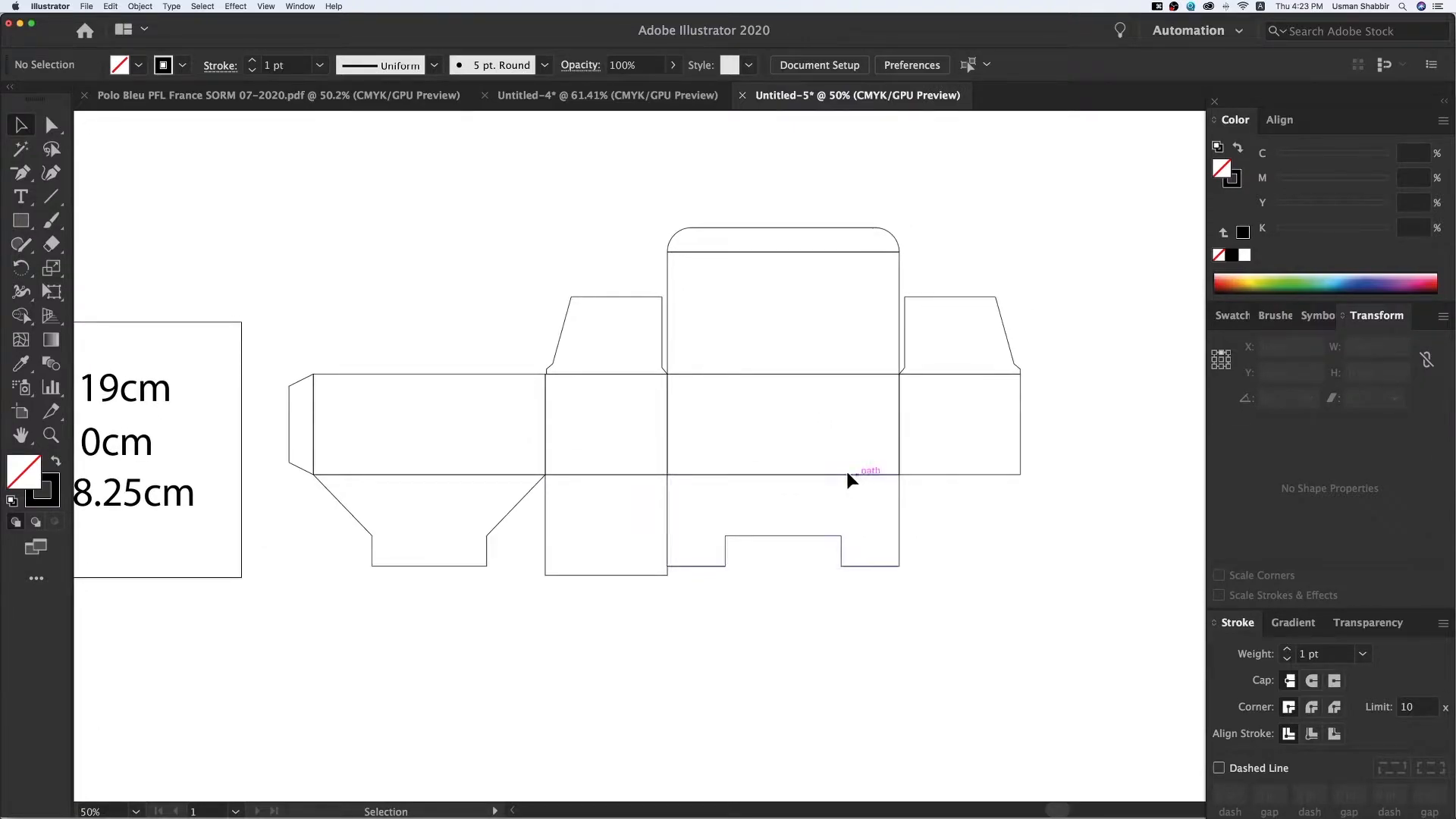
key("z")
key("z")
left_click_drag(380, 182, 1090, 703)
key("v")
left_click(590, 615)
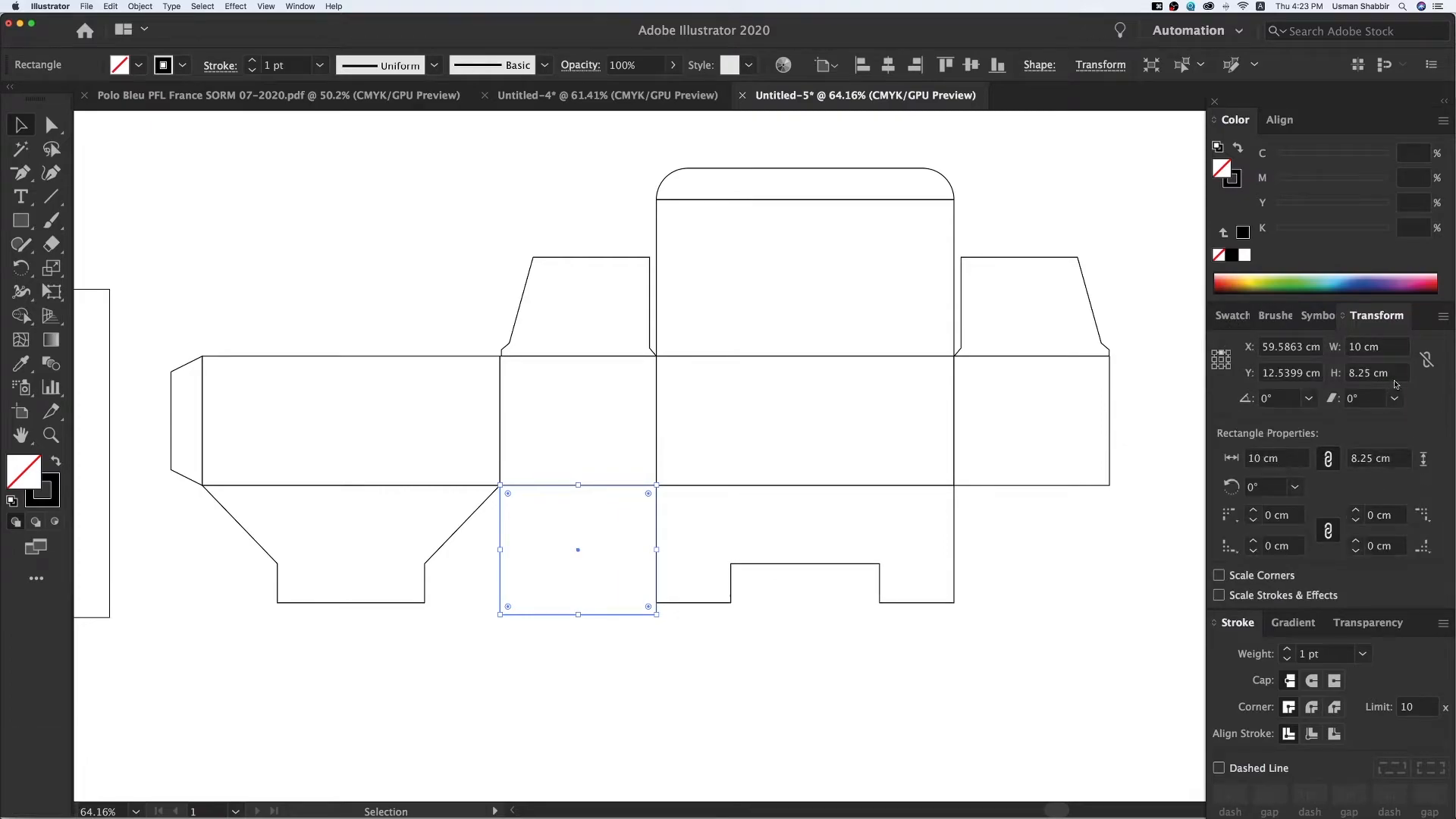
left_click(1393, 380)
type("/2")
key("Return")
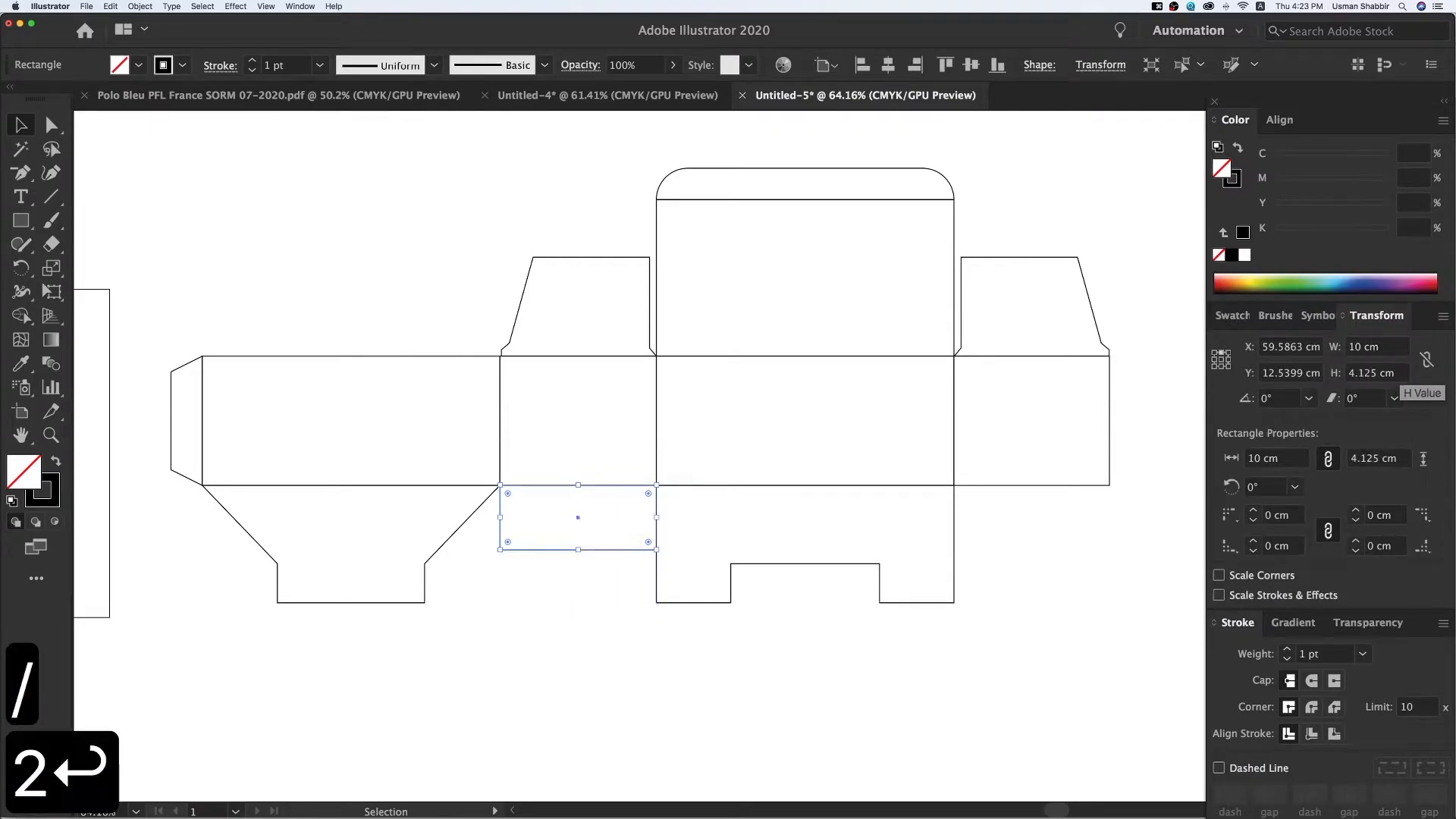
Step: Duplicate the half-height rectangle directly below itself and halve the copy's width to 5 cm, keeping its left edge in place
left_click(565, 592)
left_click_drag(580, 553, 581, 615)
left_click(1214, 367)
left_click(1379, 349)
type("/")
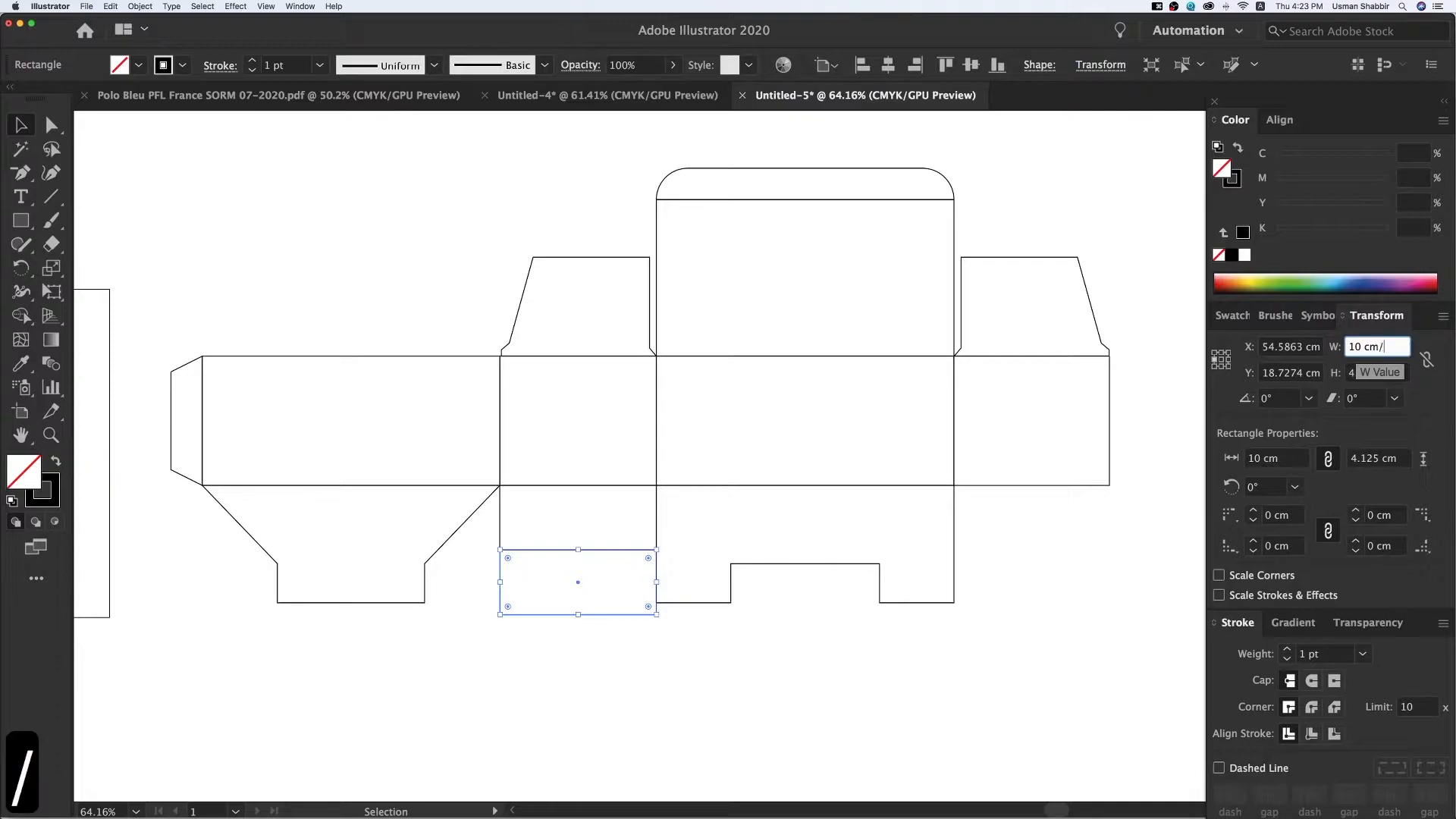
type("2")
key("Return")
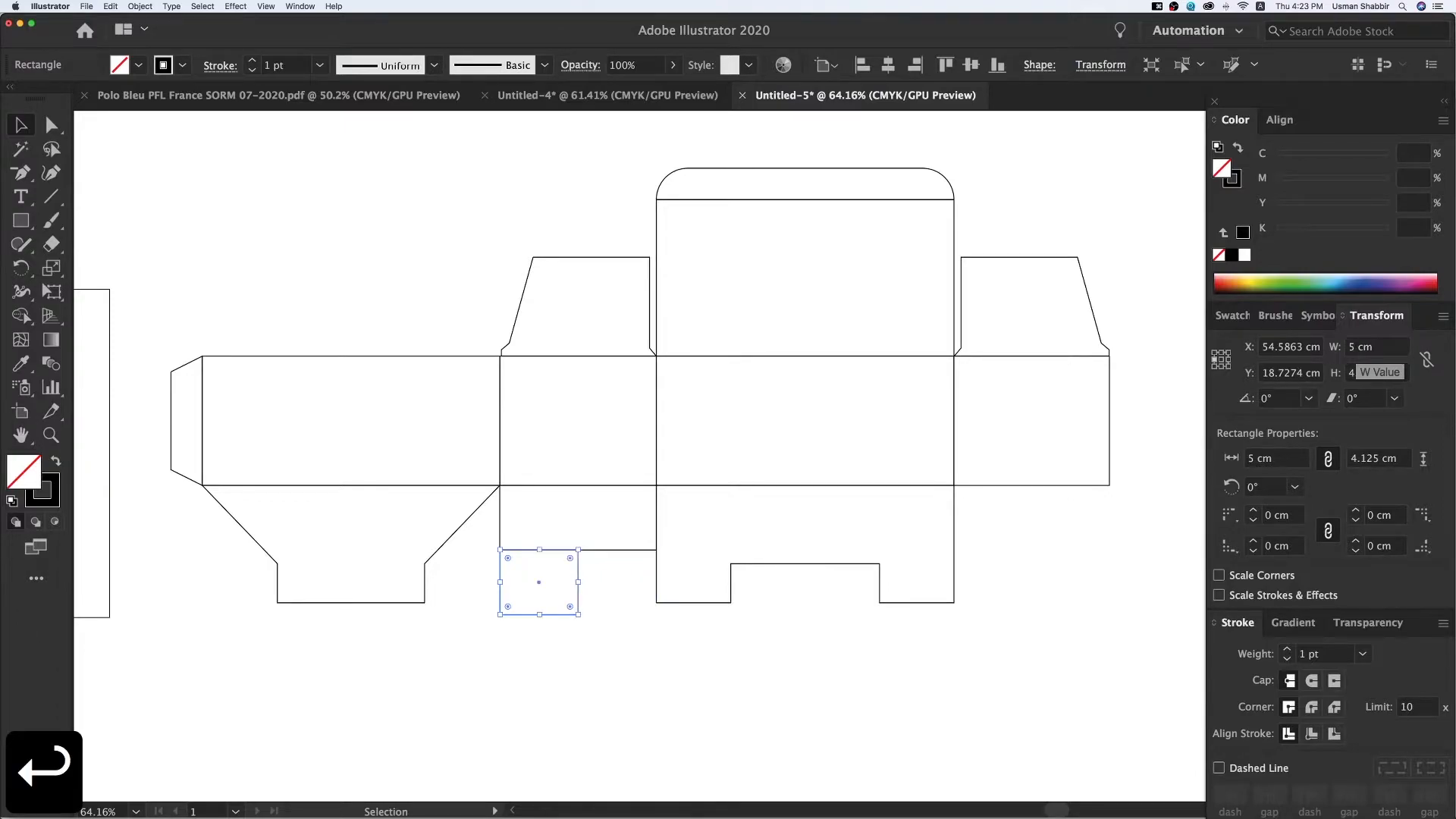
Step: Unite the 10 cm and 5 cm wide rectangles under the narrow side panel into one L-shaped flap
left_click_drag(508, 643, 569, 543)
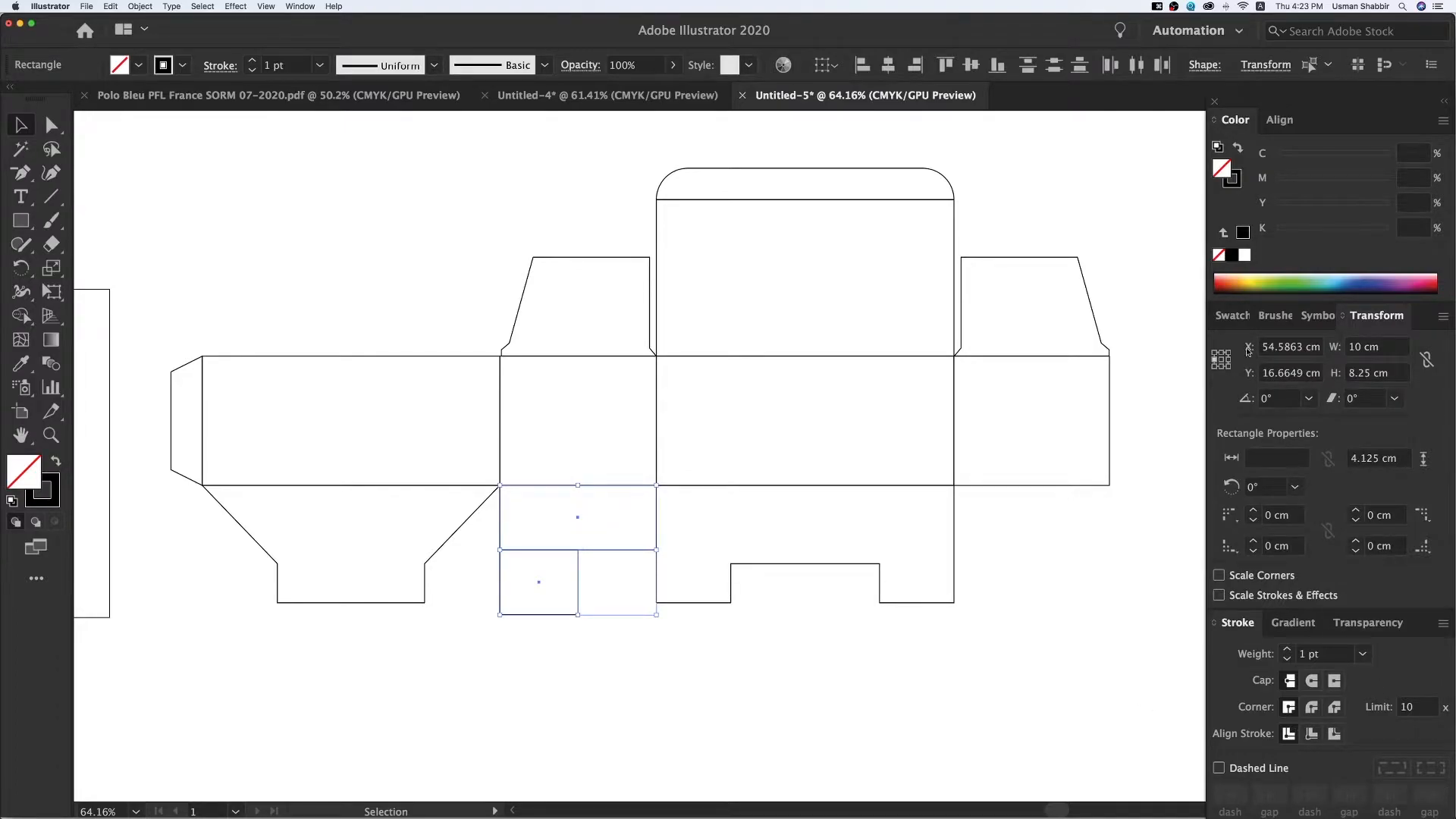
left_click(1230, 317)
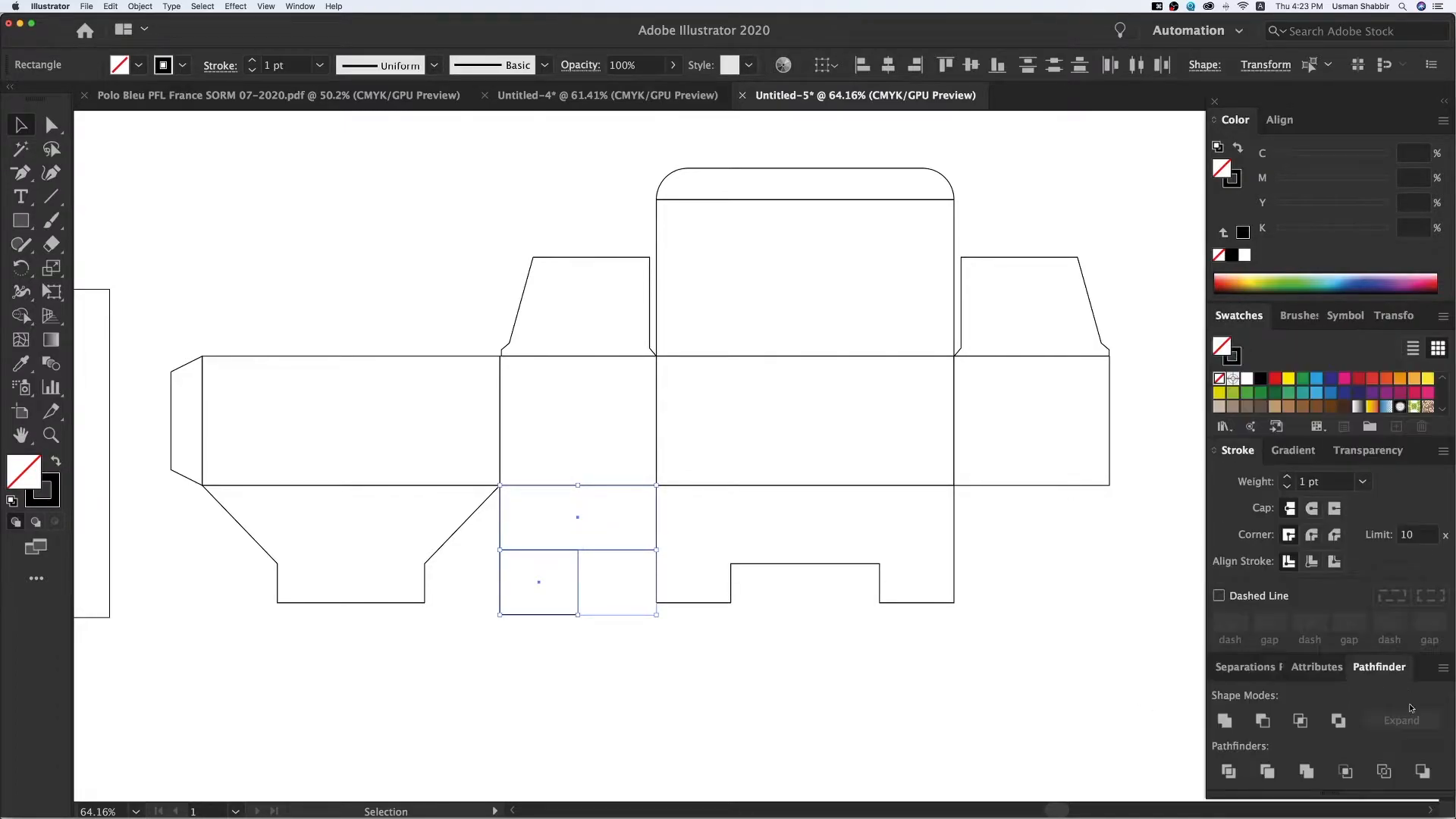
left_click(1226, 719)
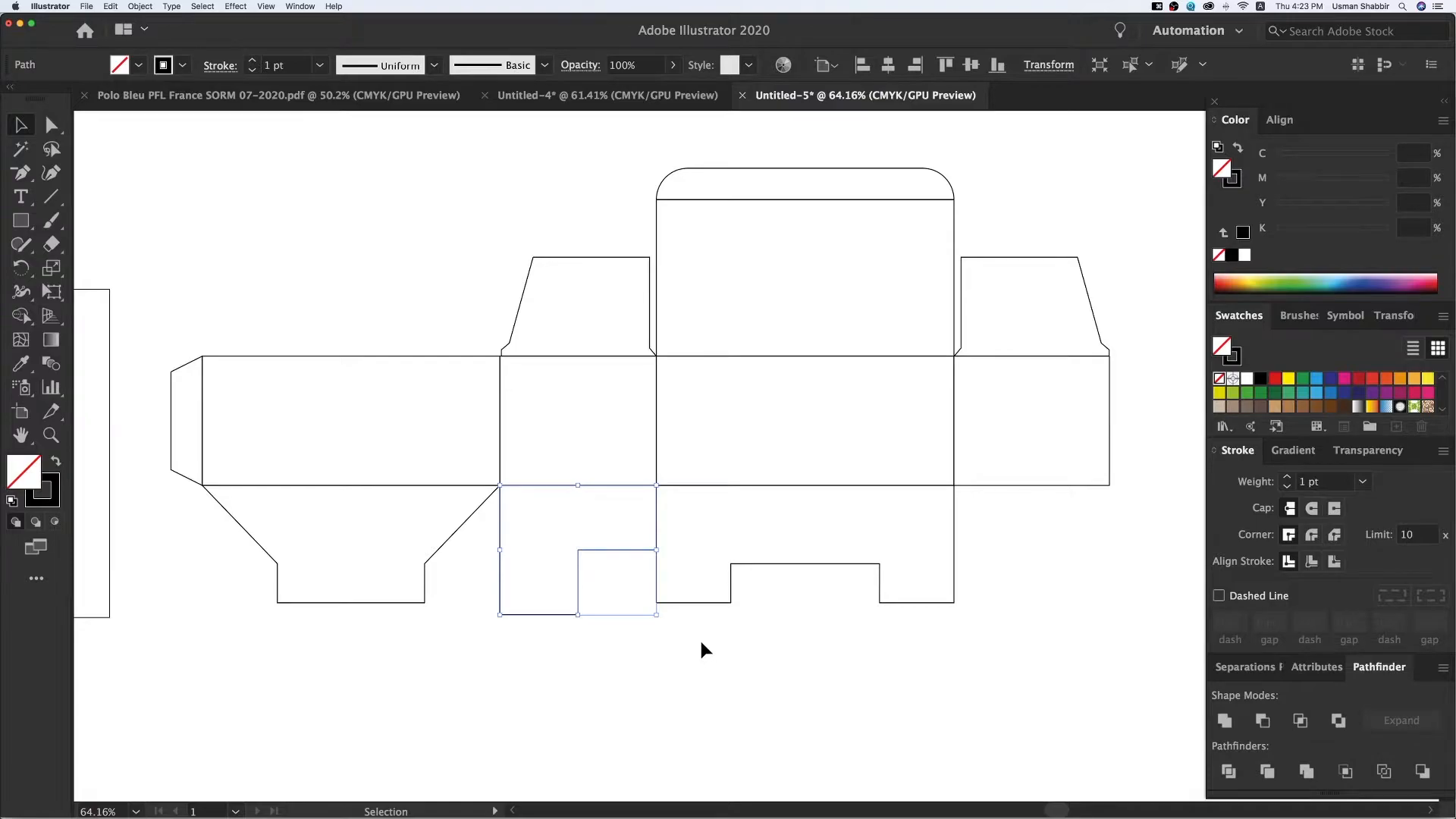
Step: Delete the L-shaped flap's outer right anchor point so its side tapers diagonally from the fold line to the inner corner
double_click(617, 549)
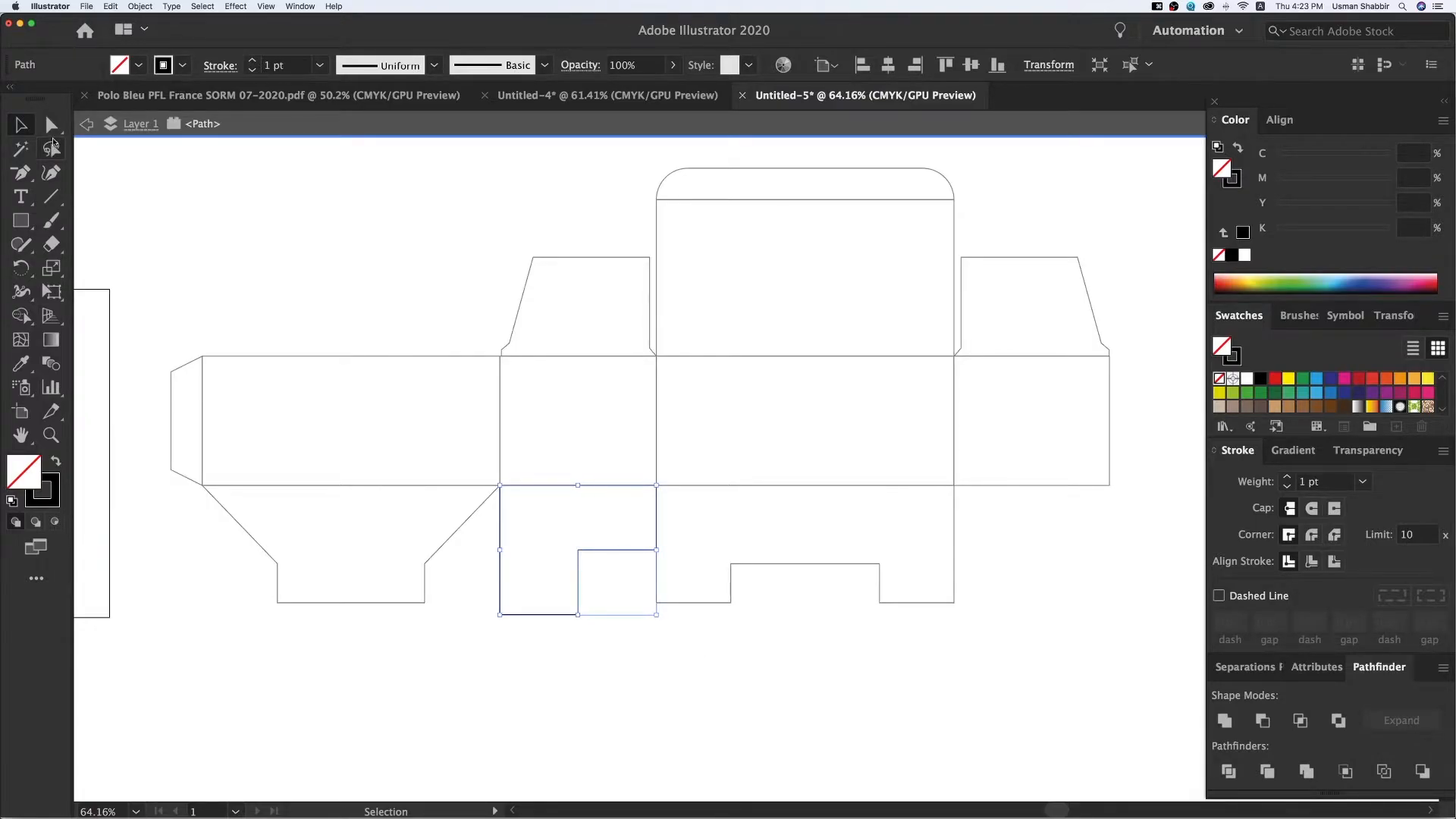
left_click(23, 173)
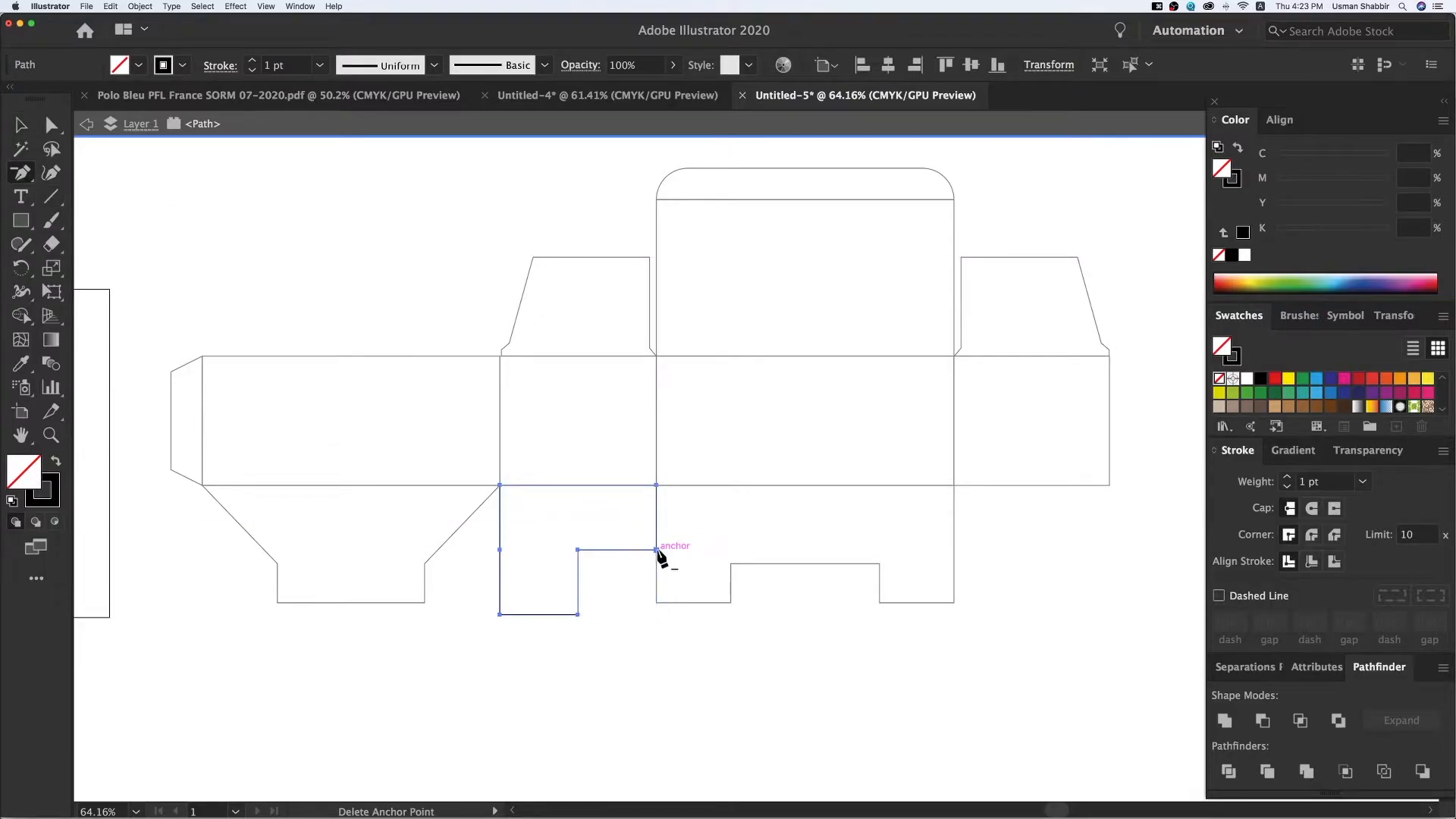
left_click(657, 550)
left_click(21, 129)
left_click(273, 242)
left_click_drag(654, 649, 697, 541)
Step: Place copies of the notched right bottom flap and the tapered left bottom flap below the dieline, each rotated 180°
key("super+minus")
left_click_drag(798, 466, 804, 634)
left_click_drag(931, 569, 750, 651)
left_click(594, 599)
left_click_drag(484, 497, 569, 666)
left_click_drag(655, 573, 416, 675)
Step: Align the two rotated flap copies to their horizontal and vertical centres so they overlap as the closed bottom
left_click_drag(466, 563, 841, 673)
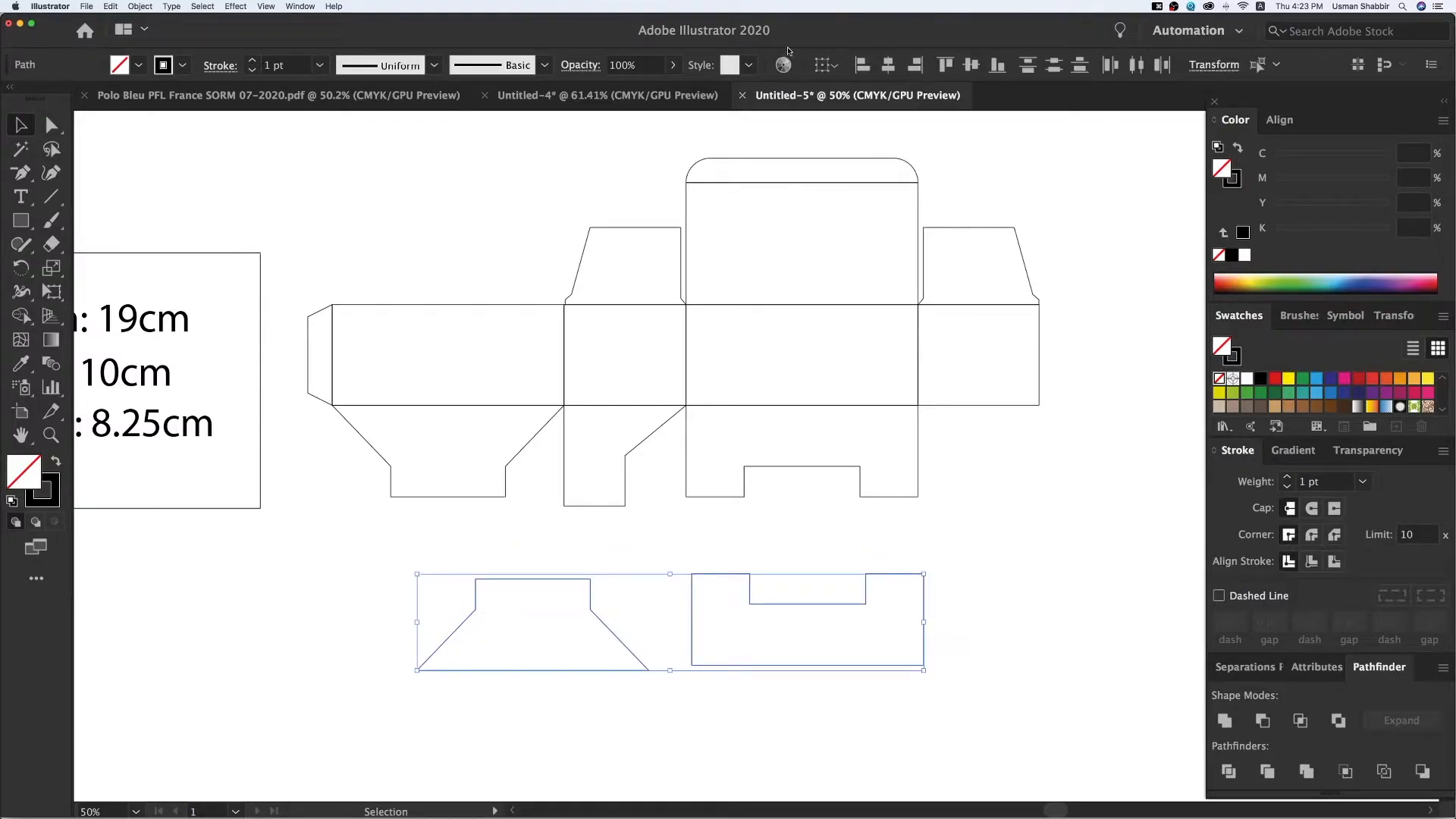
left_click(888, 65)
left_click(970, 65)
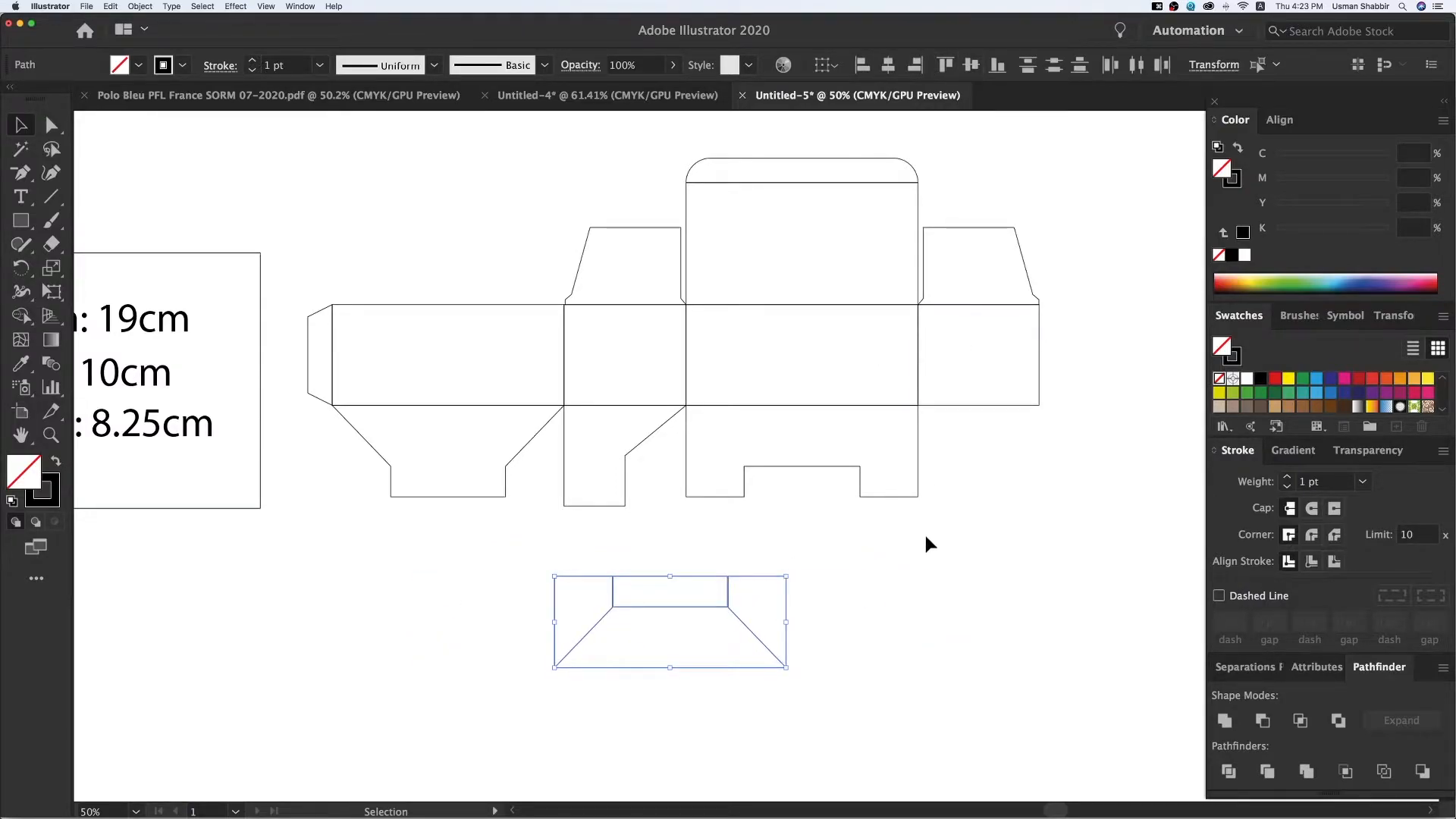
left_click(926, 542)
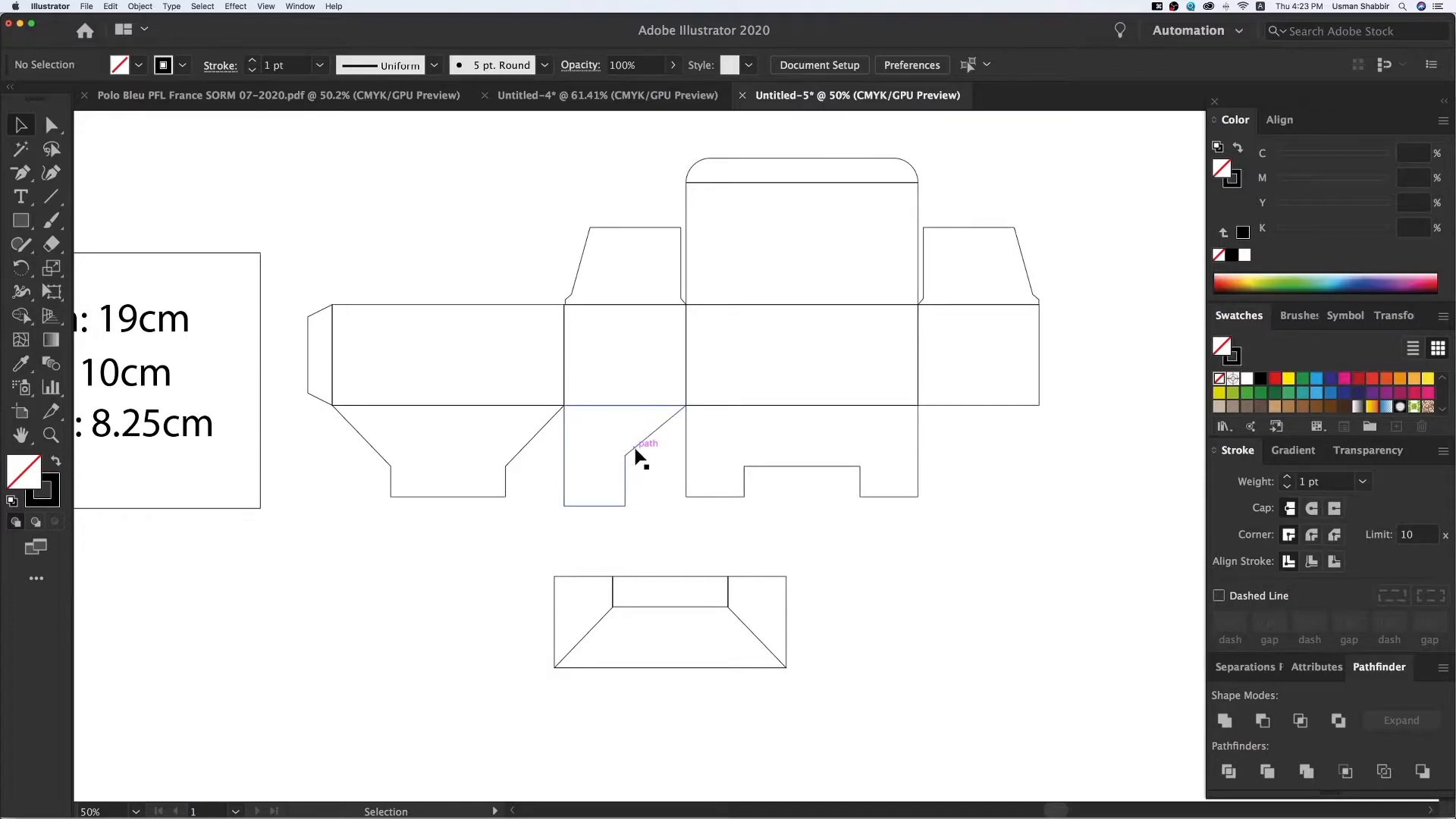
Step: Copy the narrow side flap down beside the overlapped flaps and rotate the copy 90° counterclockwise
key("z")
left_click_drag(383, 377, 900, 728)
key("v")
key("super+y")
left_click_drag(726, 252, 528, 534)
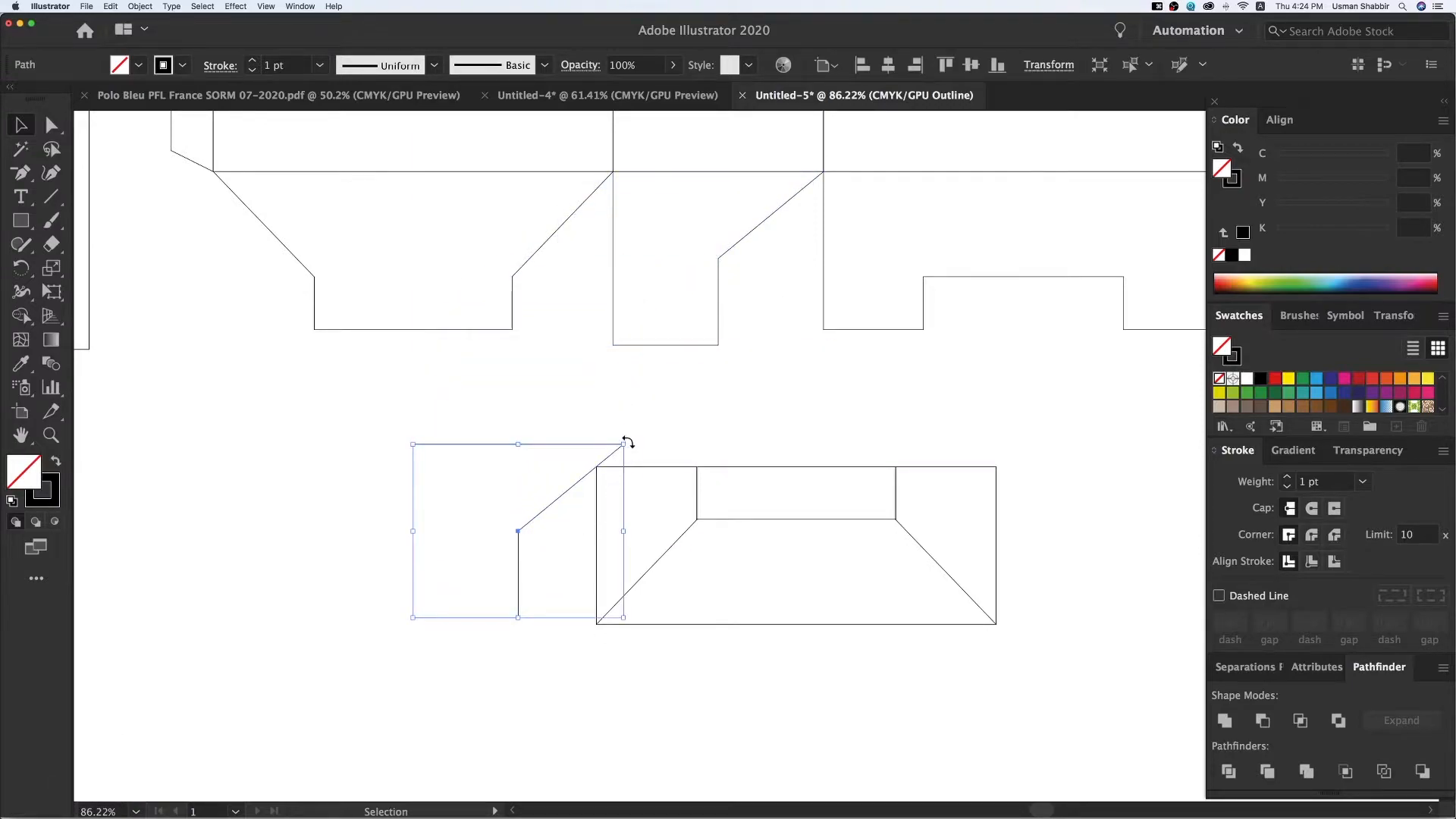
left_click_drag(631, 440, 426, 406)
left_click(383, 584)
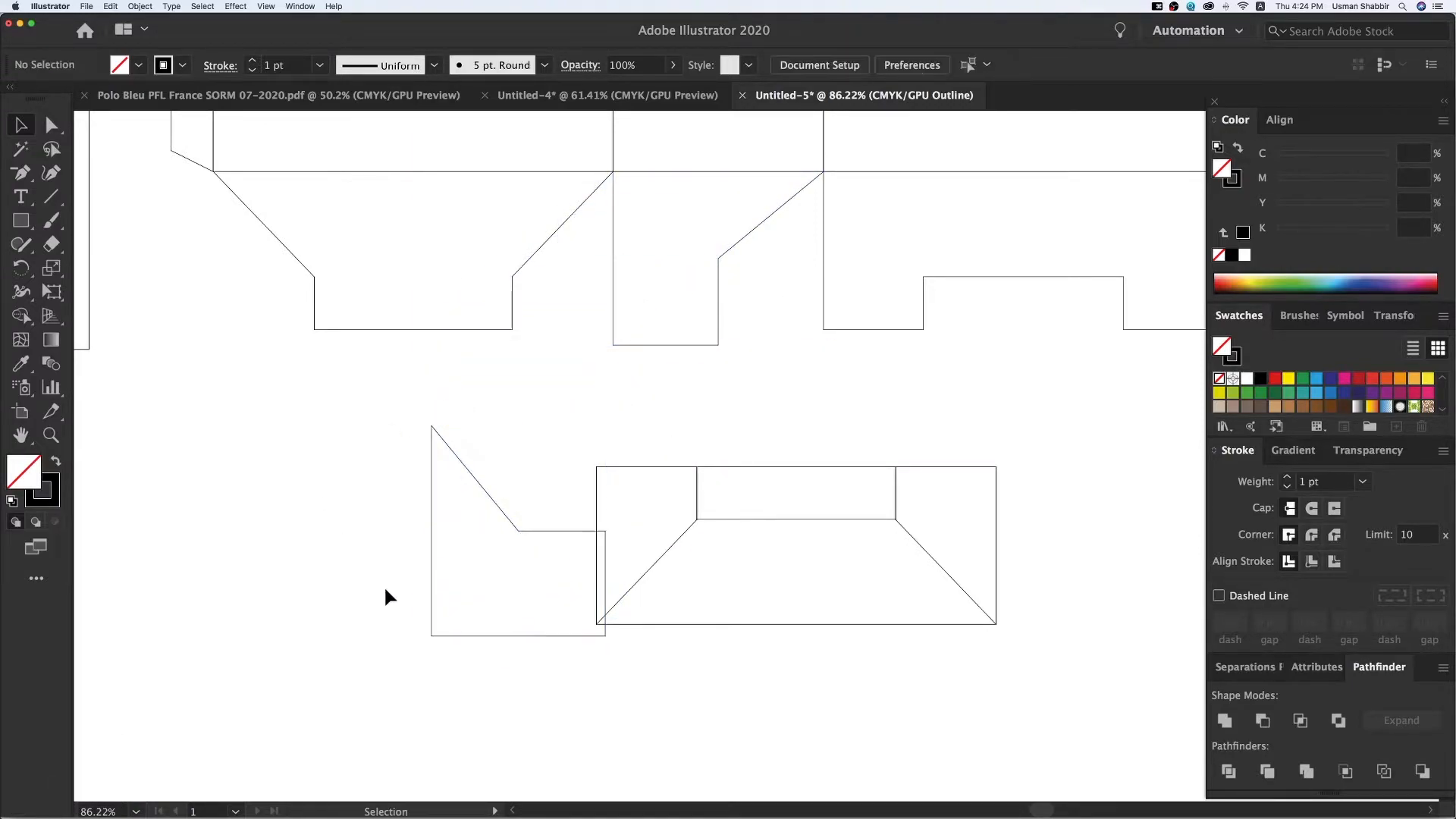
Step: Snap the rotated side flap copy's lower left corner to the lower left corner of the overlapped flaps
left_click_drag(431, 639, 597, 626)
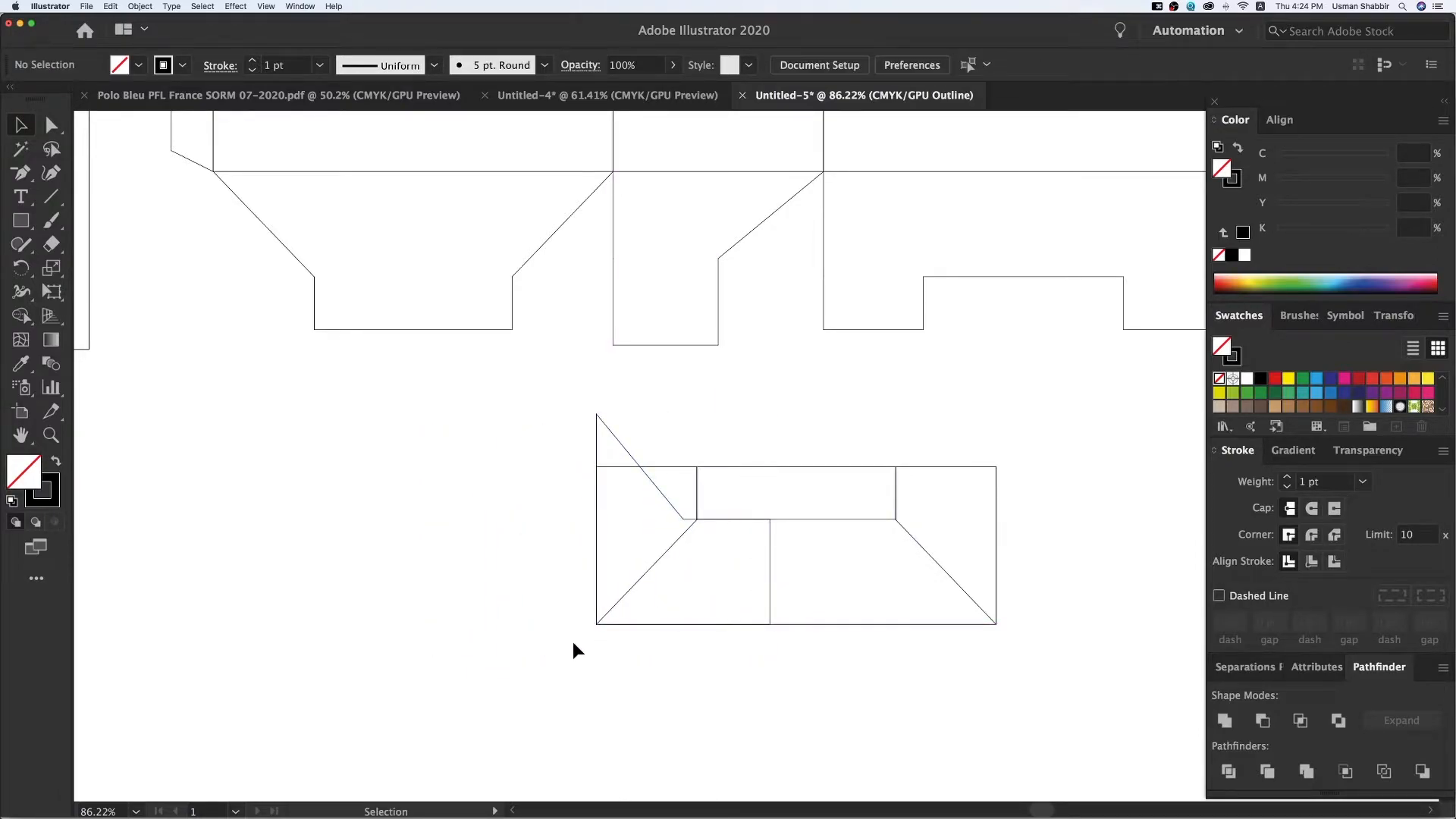
key("super+y")
key("v")
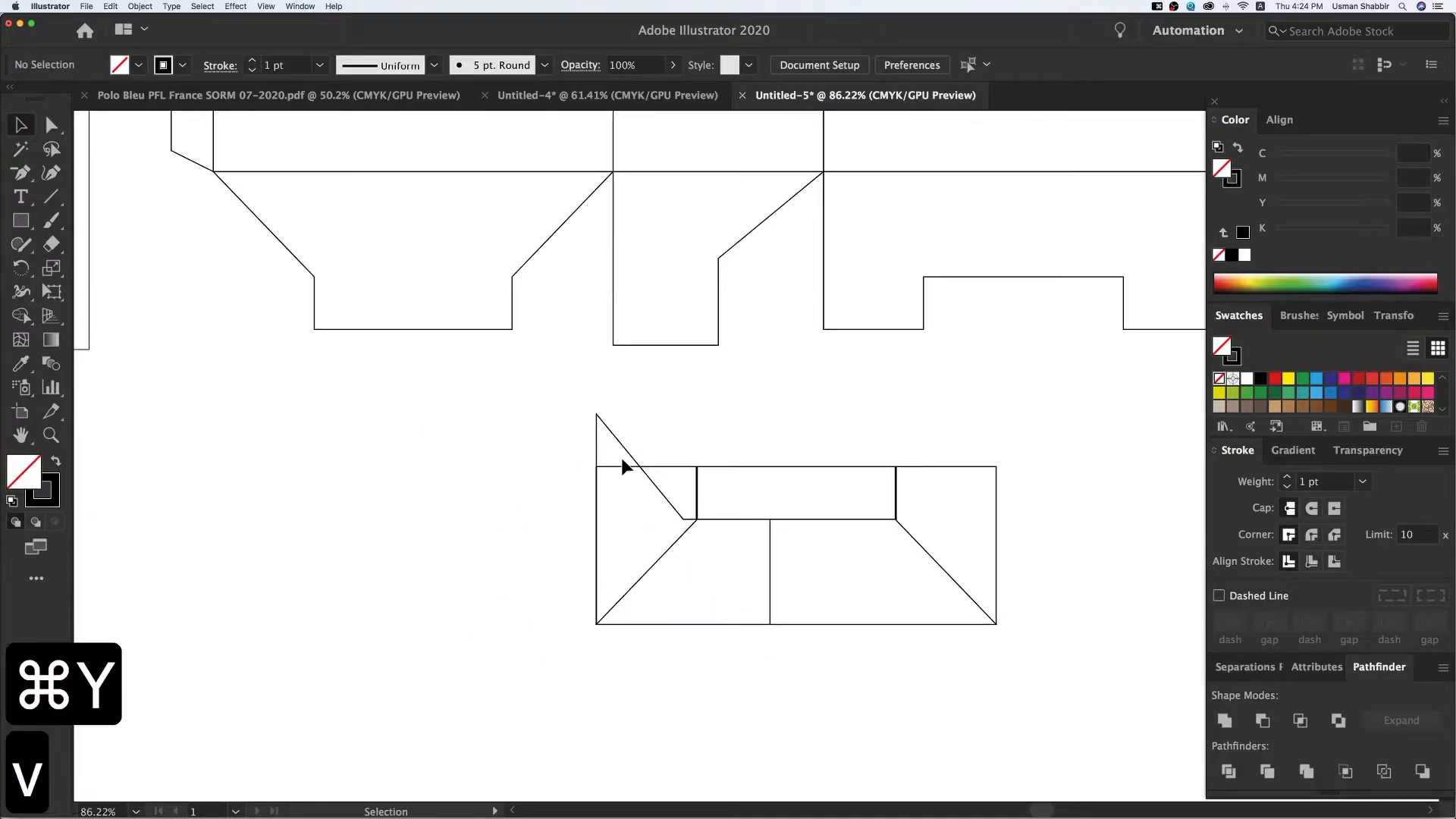
Step: Set the stroke of the rotated side flap copy to the red swatch
left_click(673, 466)
left_click(1241, 179)
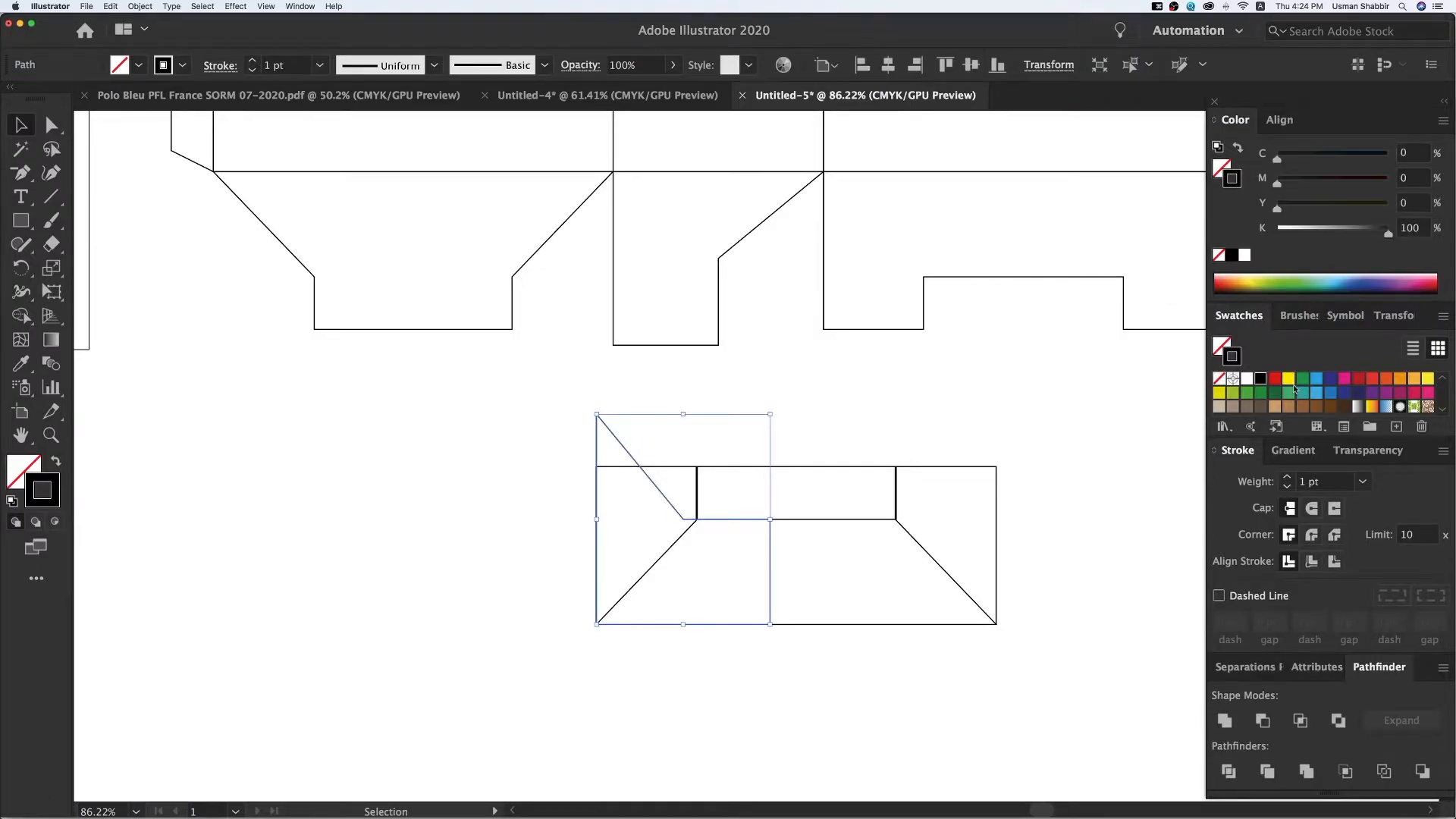
left_click(1276, 378)
left_click(911, 379)
Step: Move the red flap's inner corner anchor point onto the left corner of the notch in the overlapped flaps
key("z")
key("z")
left_click_drag(481, 361, 1158, 752)
key("v")
key("space")
left_click_drag(951, 647, 947, 669)
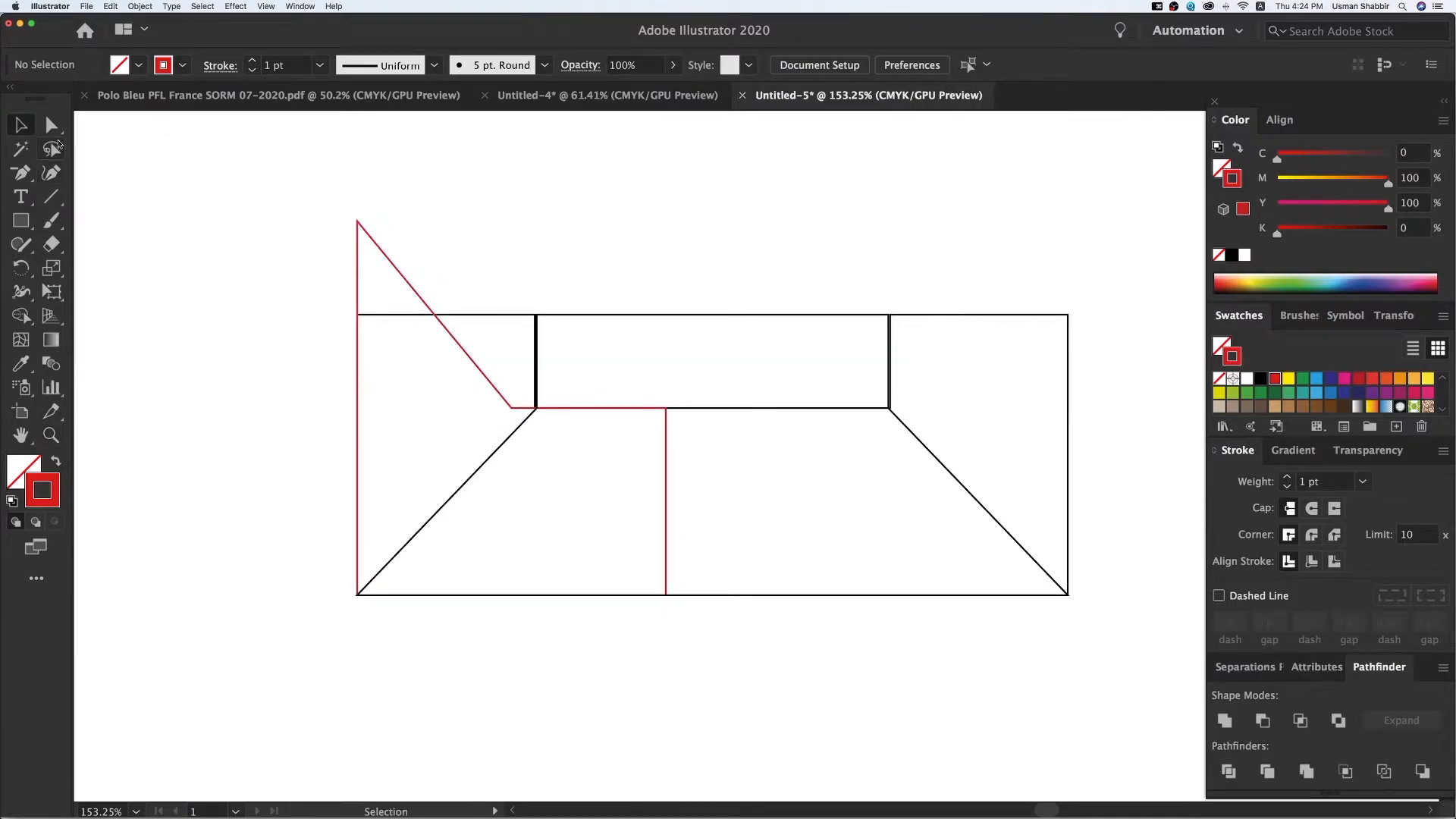
left_click_drag(512, 408, 536, 409)
left_click(23, 129)
left_click(235, 319)
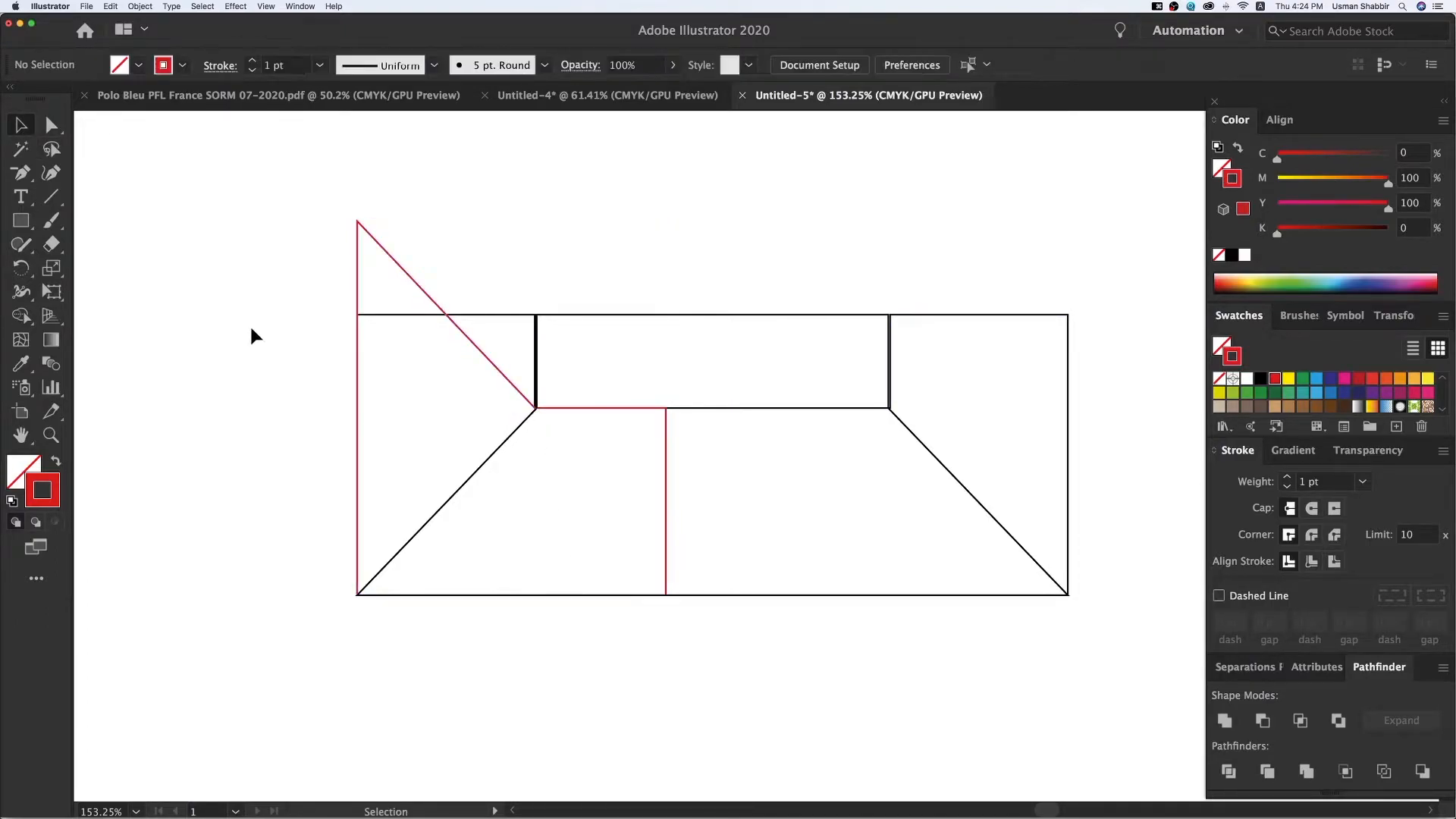
Step: Raise the red flap's upper right anchor point straight up so its edge slopes upward from the notch corner
double_click(666, 481)
left_click(683, 404)
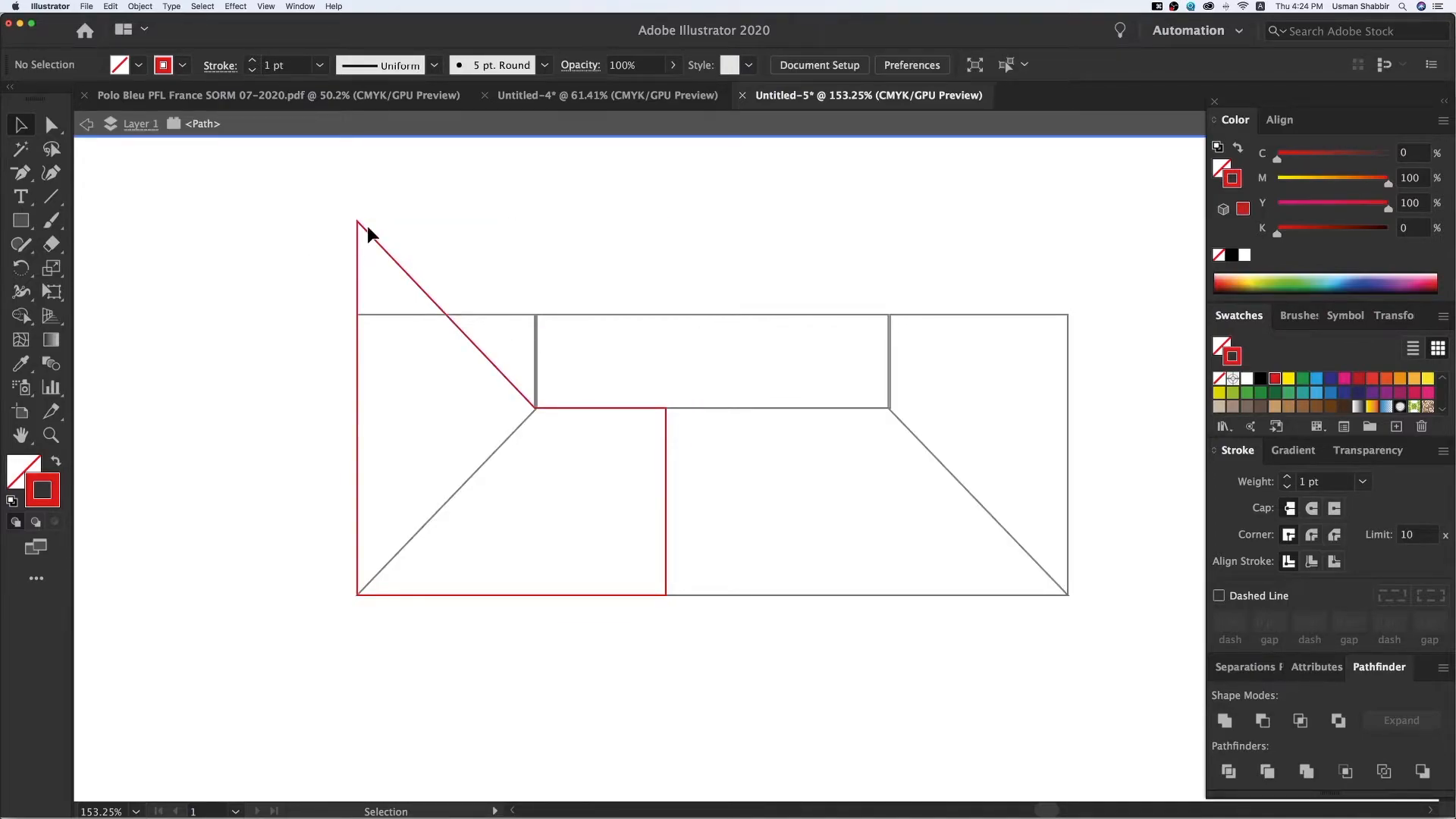
left_click(53, 127)
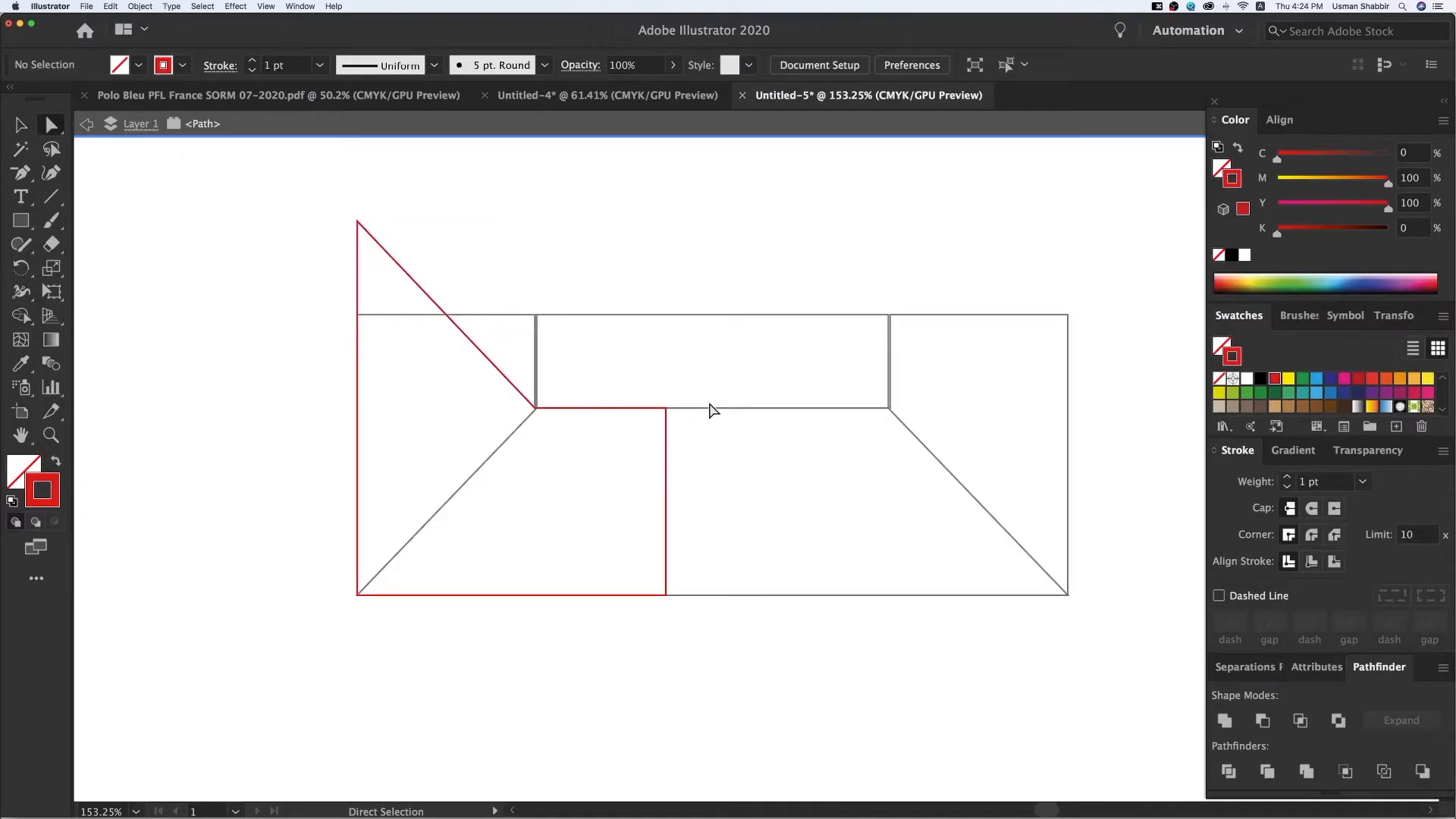
left_click_drag(666, 408, 665, 378)
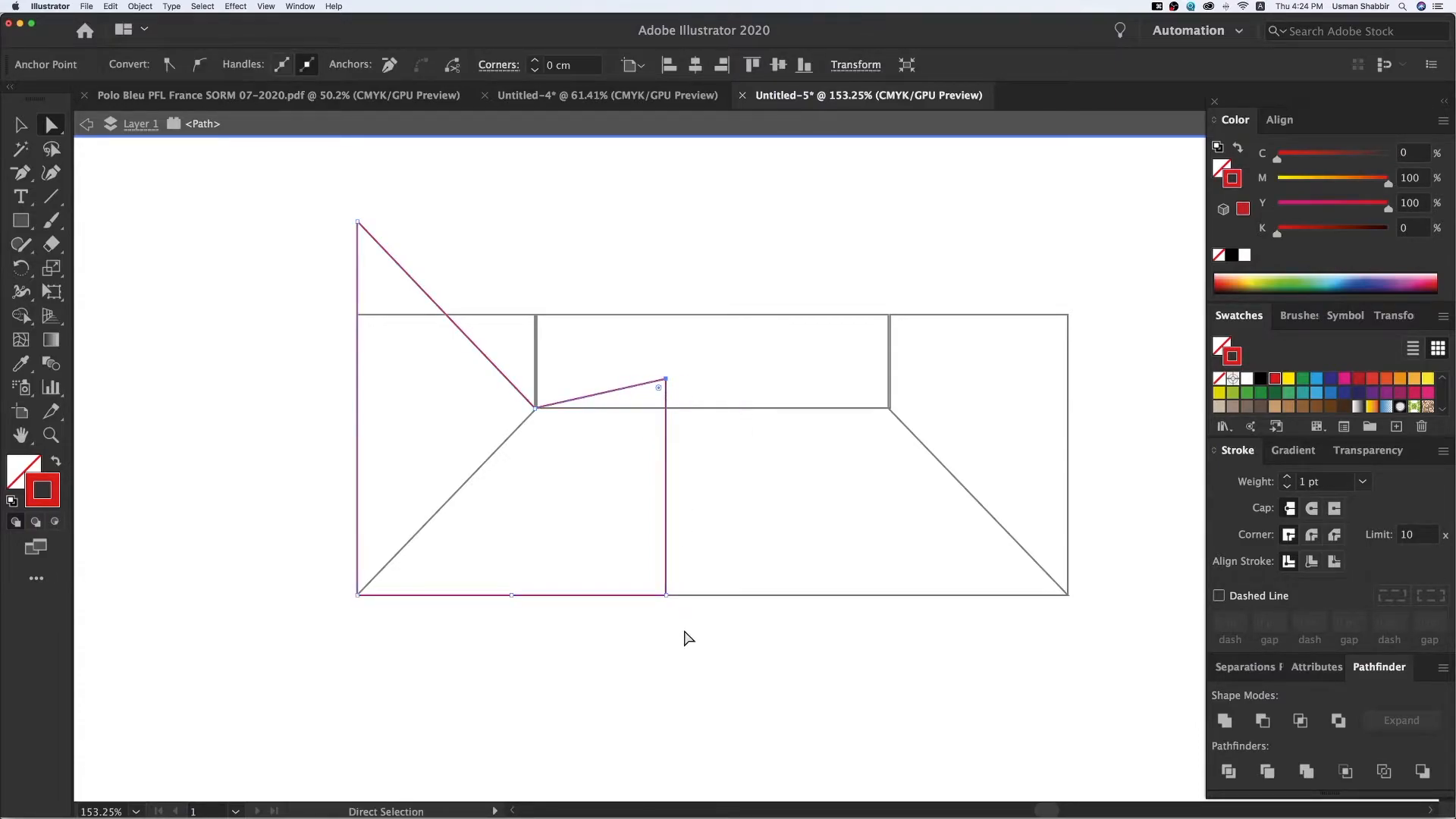
left_click(21, 126)
left_click(231, 320)
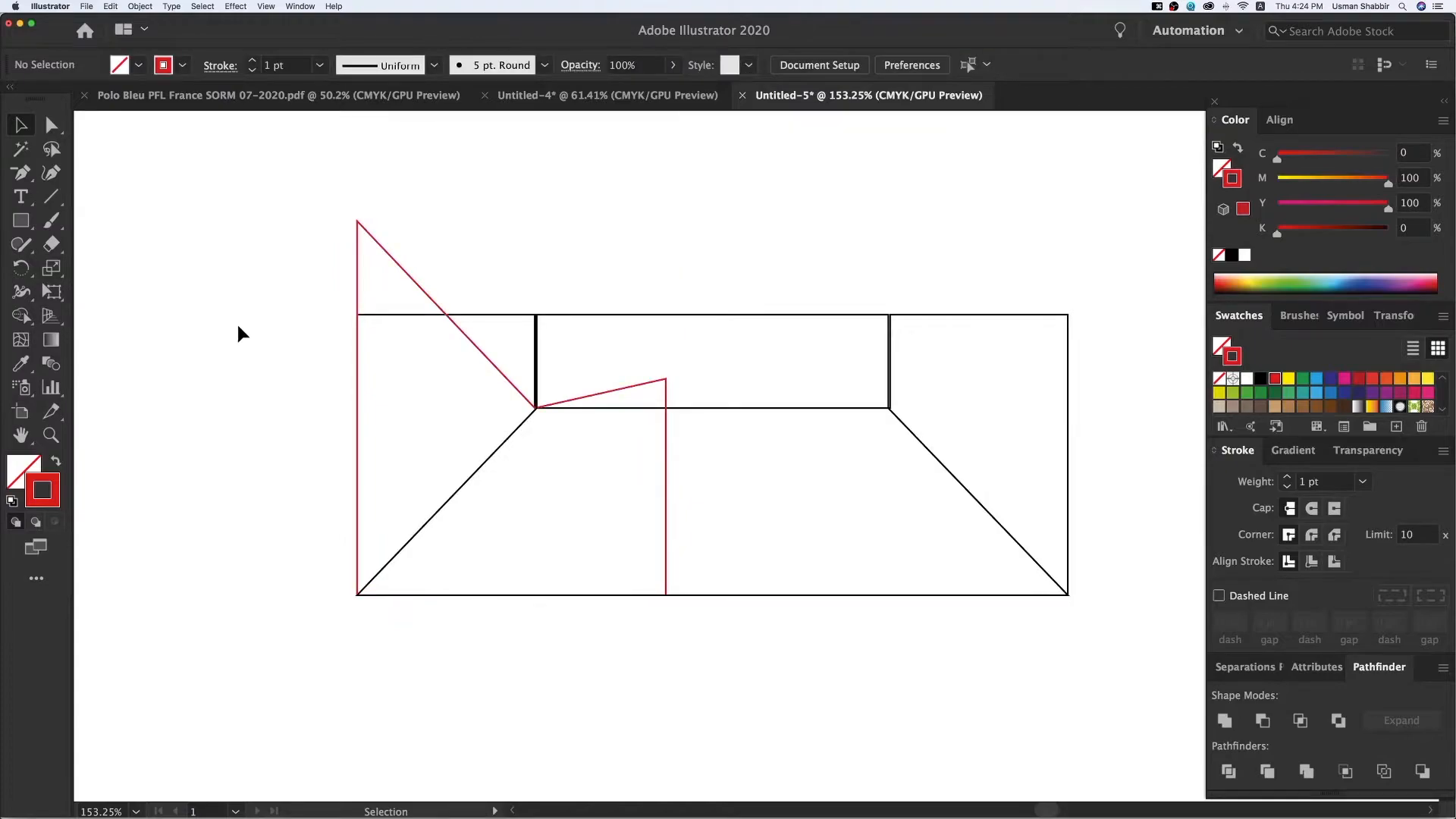
Step: Examine in outline view how the red flap's inner corner meets the notch corner of the overlapped flaps
key("super+minus")
key("super+minus")
key("z")
left_click_drag(558, 335, 1046, 649)
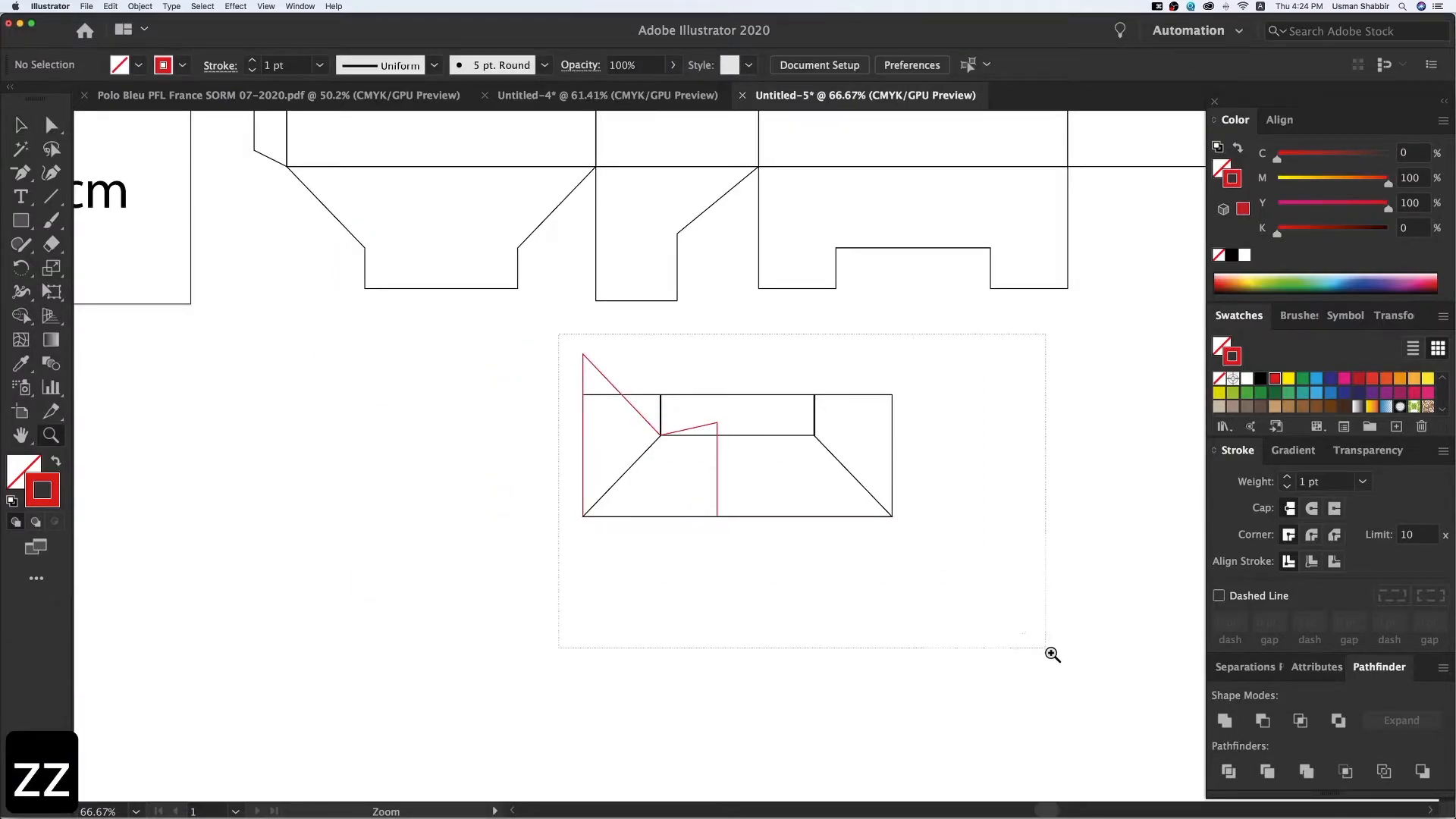
key("v")
key("z")
key("z")
left_click_drag(400, 305, 506, 365)
key("super+y")
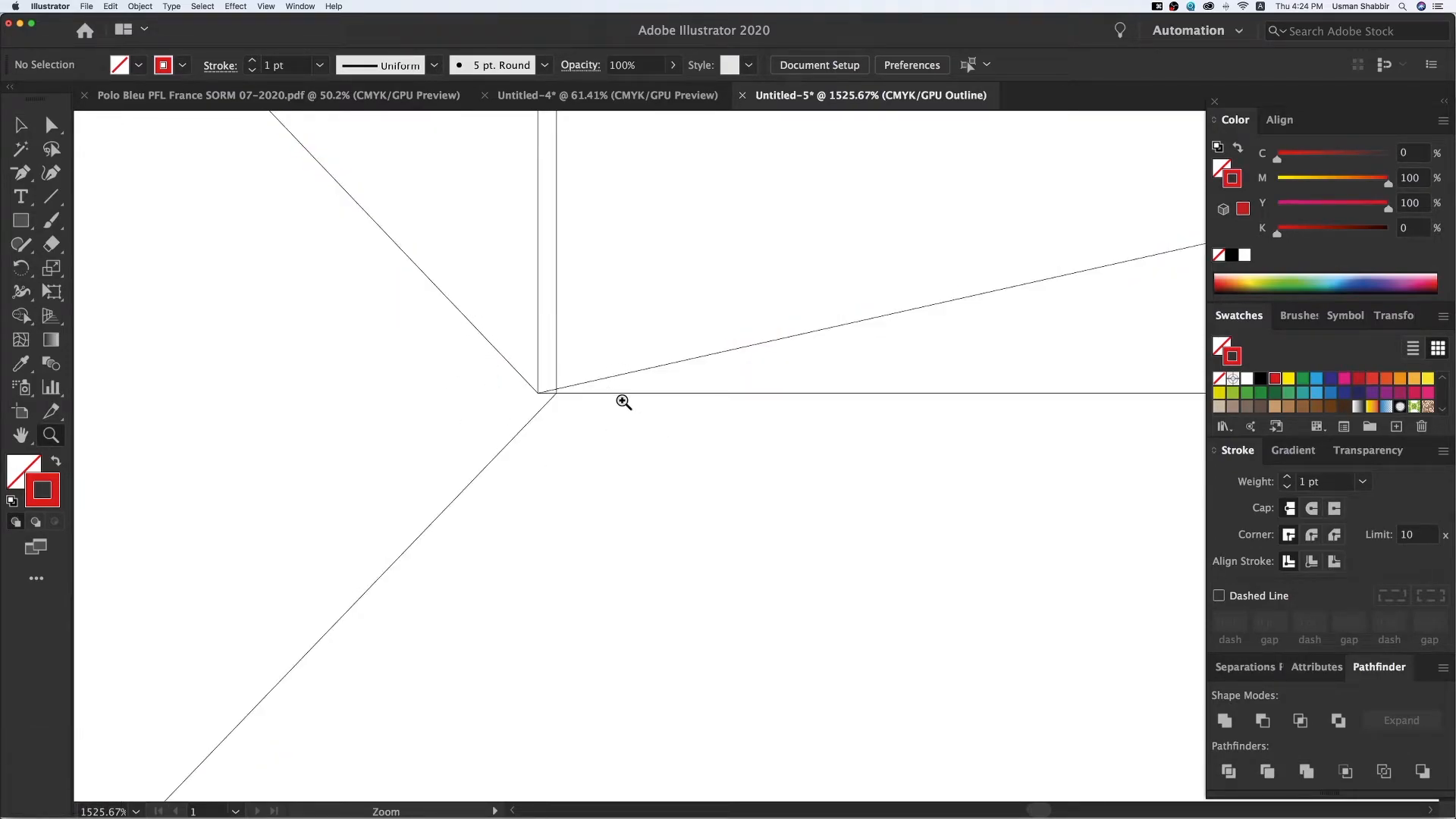
key("super+y")
key("super+minus")
key("super+minus")
key("super+minus")
key("super+minus")
key("super+minus")
key("super+minus")
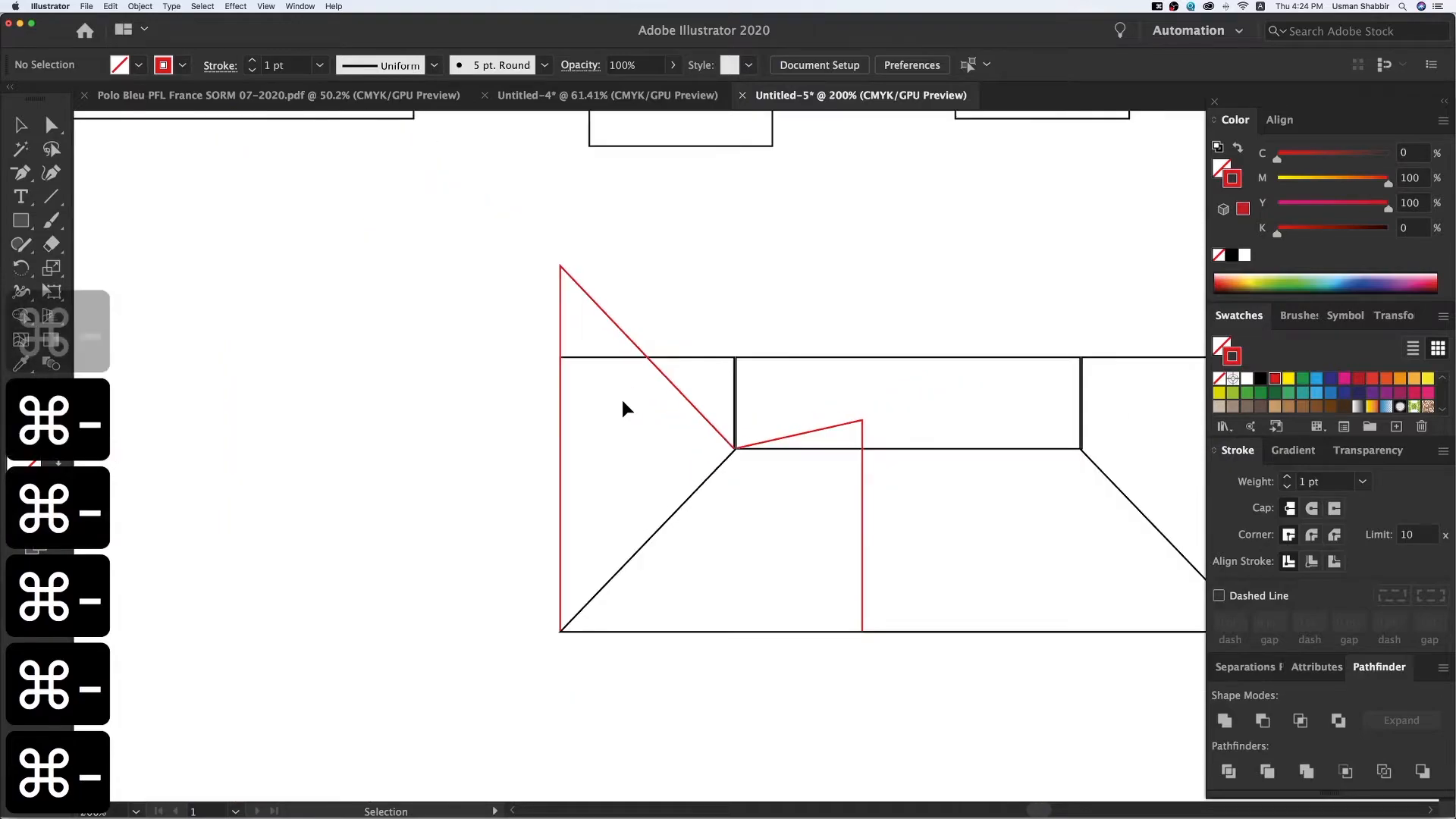
key("super+minus")
key("v")
left_click_drag(643, 377, 678, 419)
key("super+z")
Step: Move the red flap out to the left of the overlapped flap copies and delete those copies
key("super+minus")
key("super+minus")
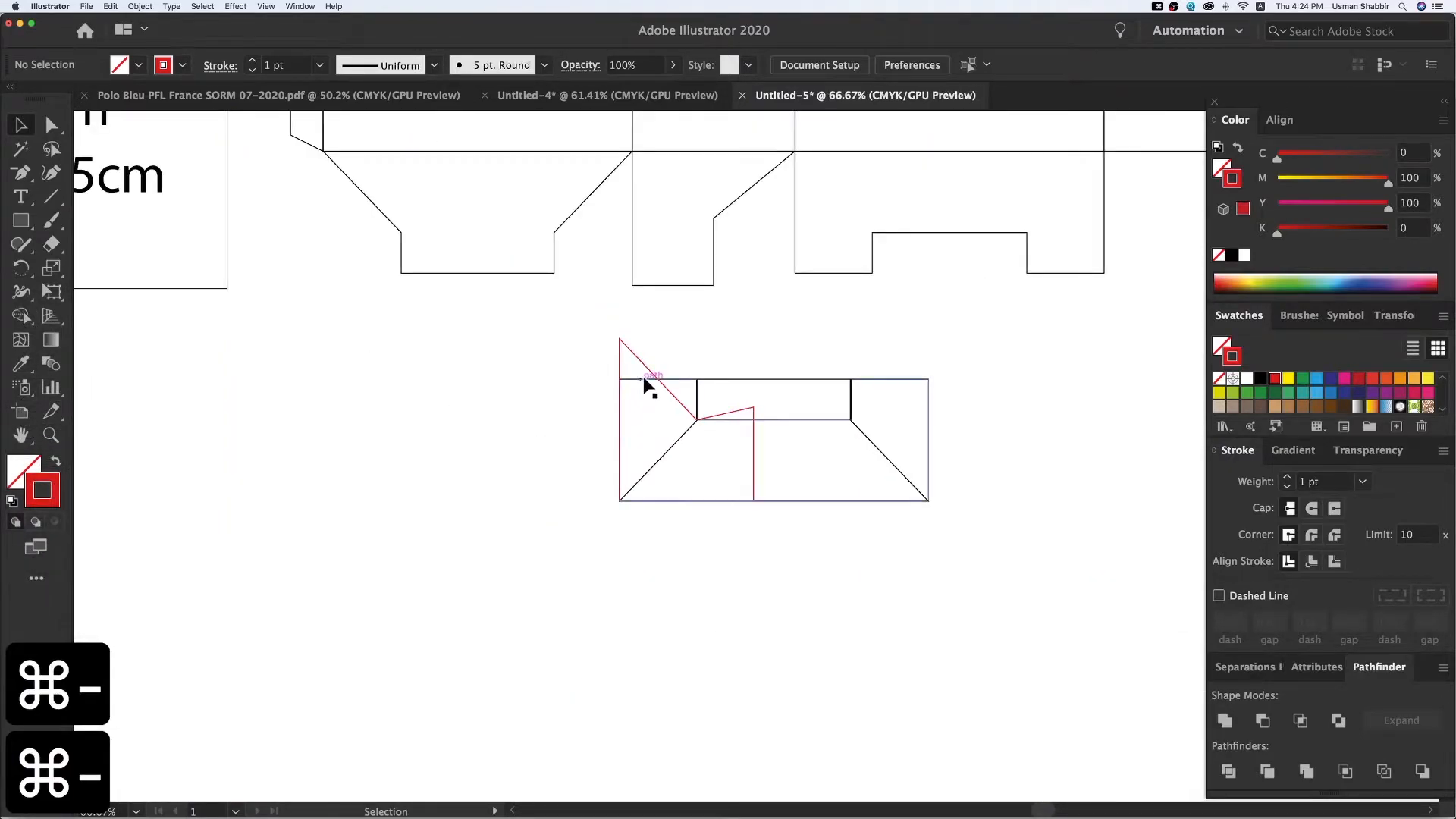
left_click_drag(647, 377, 491, 386)
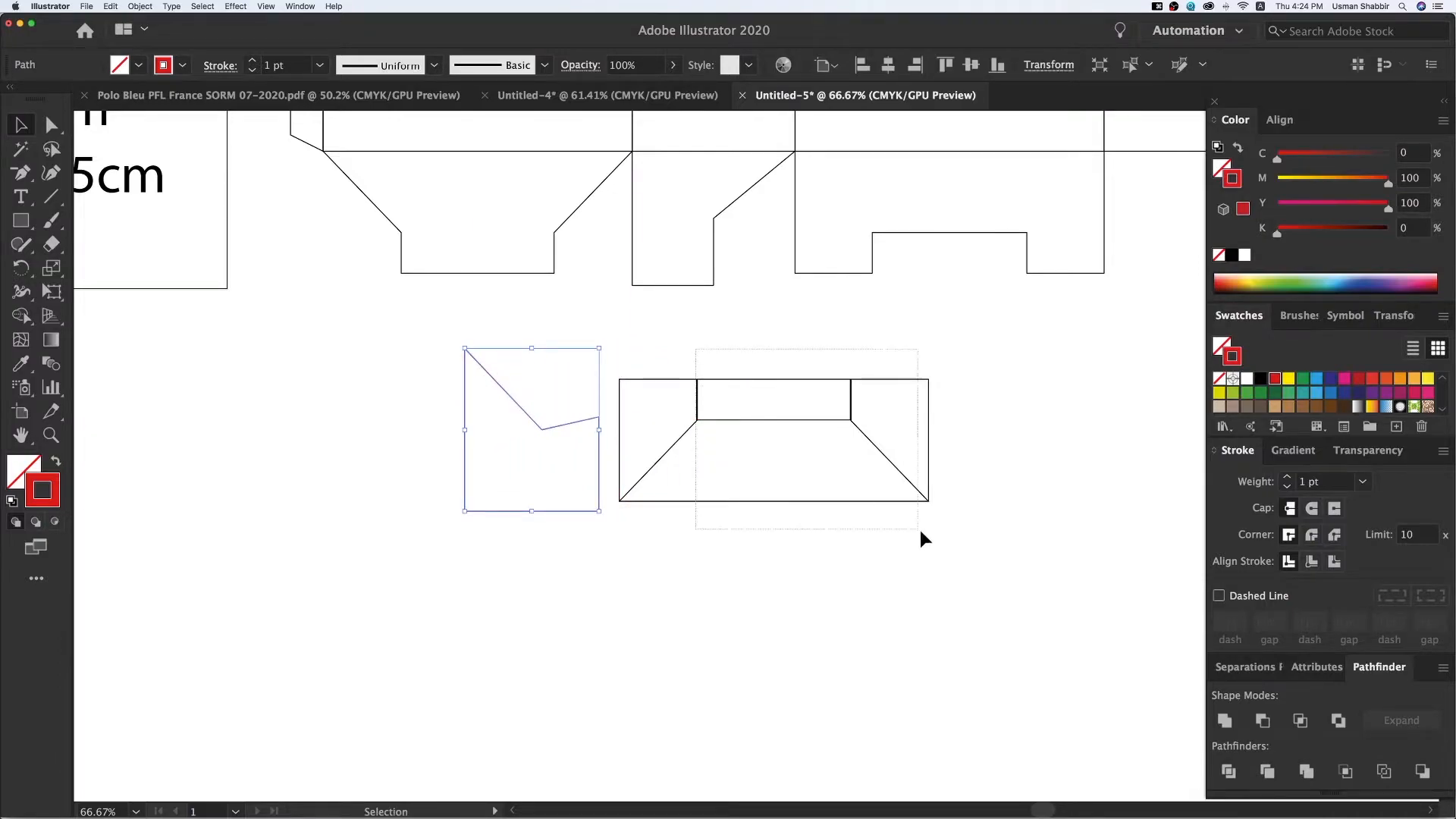
left_click_drag(920, 530, 922, 532)
key("Delete")
Step: Rotate the red flap 90° clockwise so its long straight edge is horizontal at the top
left_click(599, 434)
left_click_drag(605, 339, 635, 495)
left_click(718, 449)
Step: Delete the black bottom flap under the narrow side panel and select the red replacement flap
key("v")
key("space")
left_click_drag(787, 367, 692, 455)
left_click(618, 359)
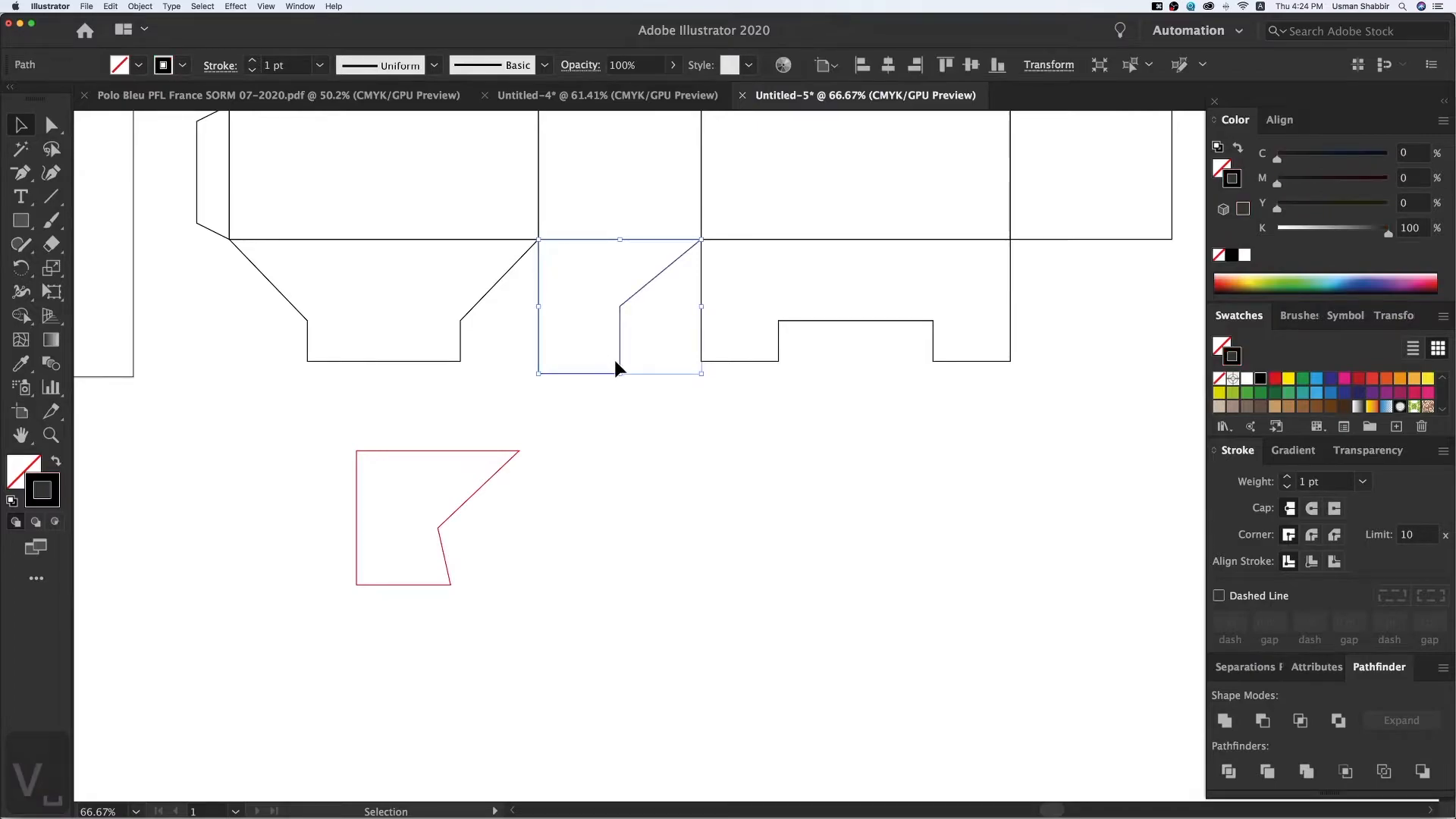
key("Delete")
left_click(508, 460)
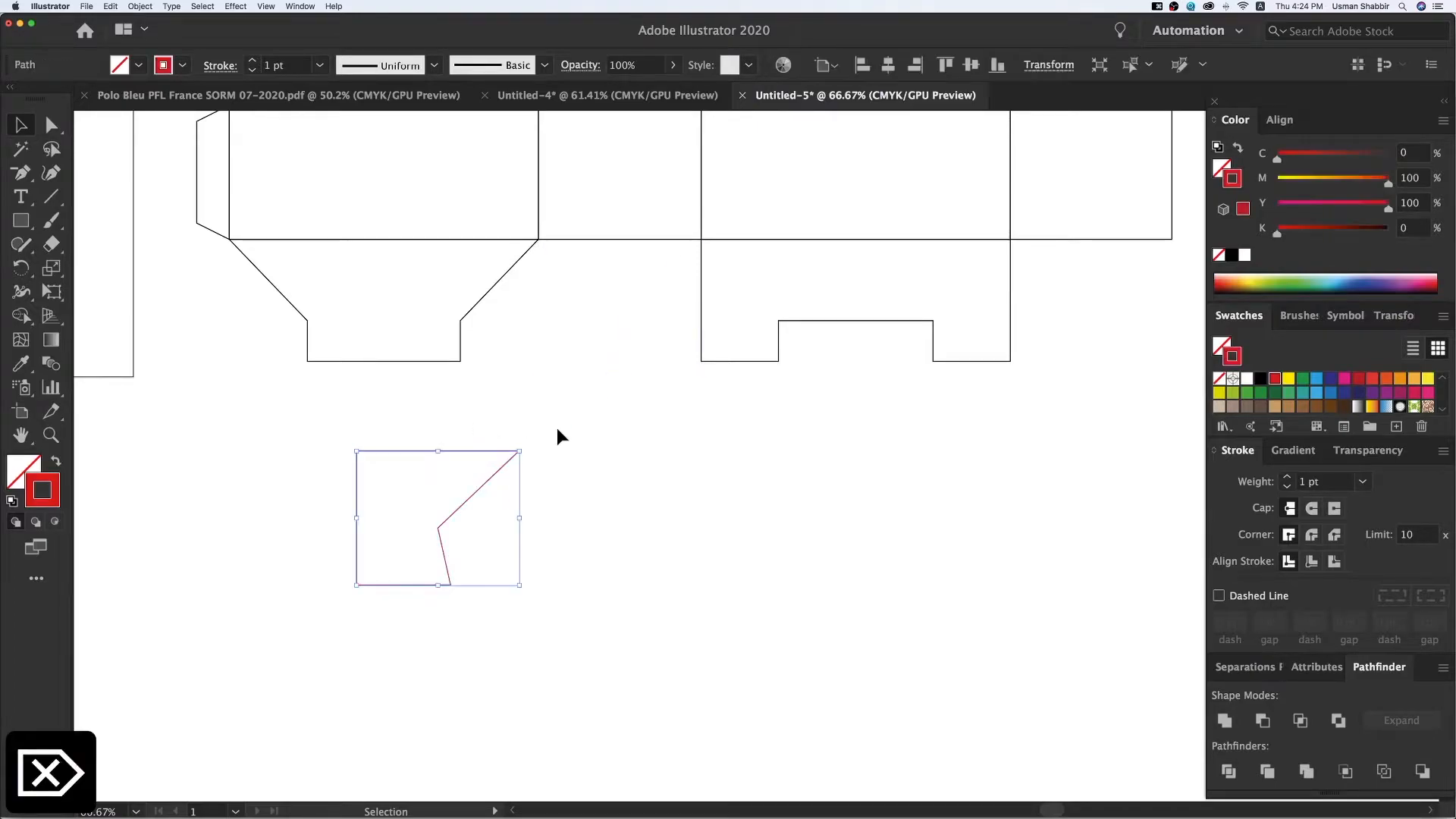
Step: Align the red flap horizontally with the left narrow panel and attach its straight top edge to the panel's bottom edge
left_click(637, 239, "shift")
left_click(913, 68)
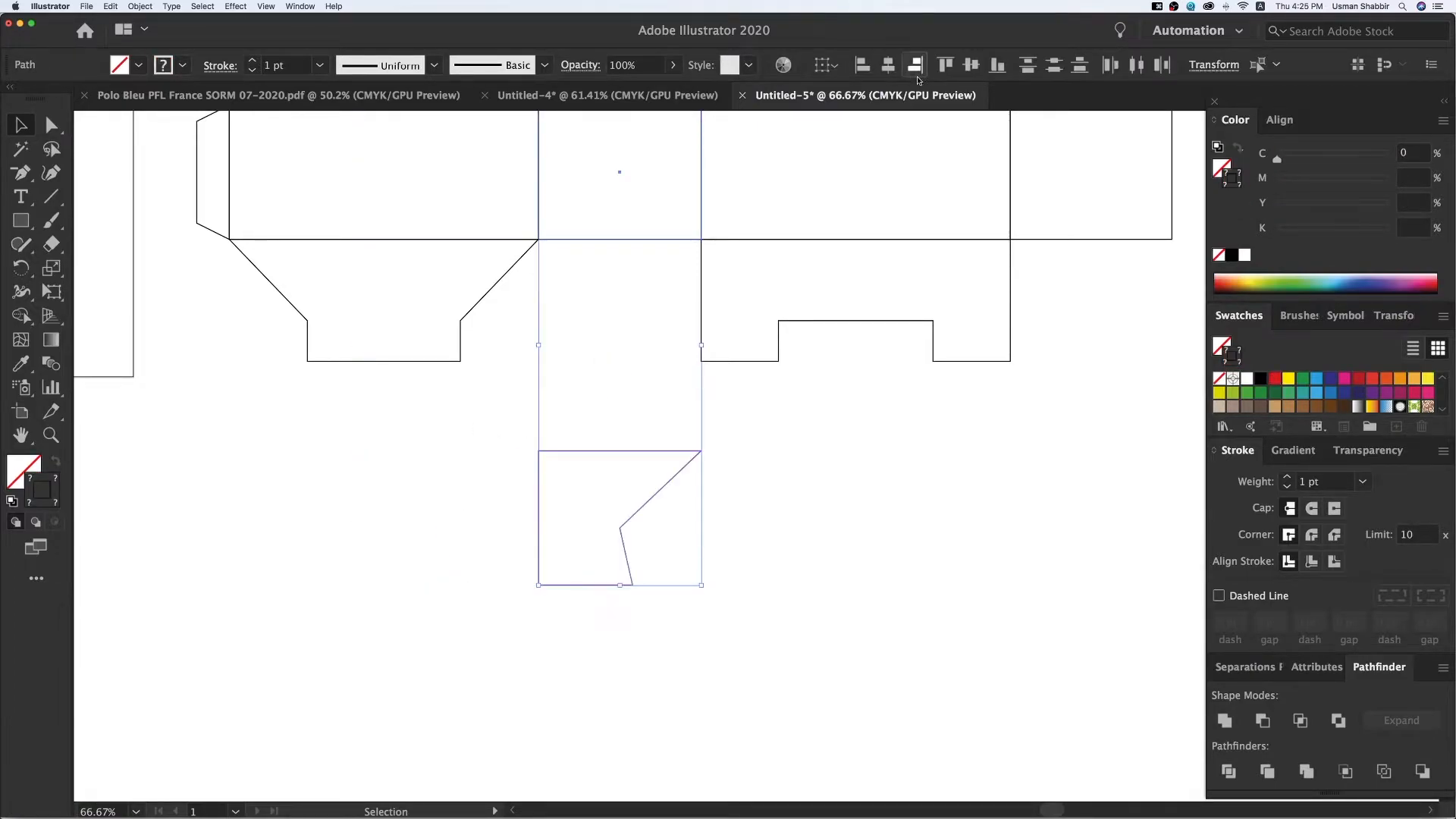
left_click(667, 451)
left_click(705, 317, "shift")
left_click(944, 66)
left_click(813, 357)
left_click_drag(812, 357, 671, 459)
key("z")
left_click_drag(311, 201, 978, 588)
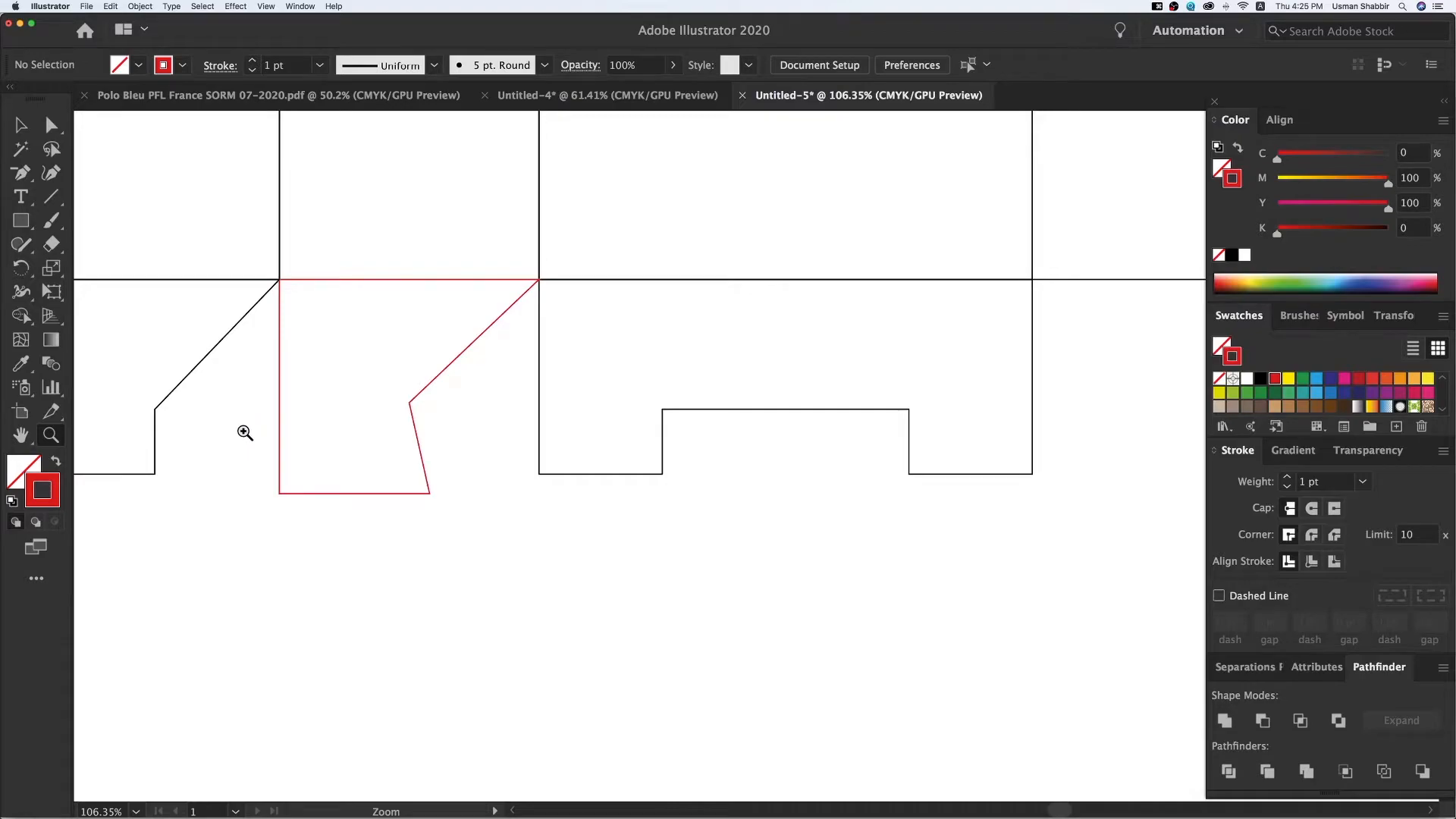
Step: Copy the red flap to the bottom of the right narrow panel and reflect the copy across the vertical axis
key("v")
key("super+minus")
key("super+minus")
left_click_drag(496, 489, 969, 489, "alt")
right_click(895, 423)
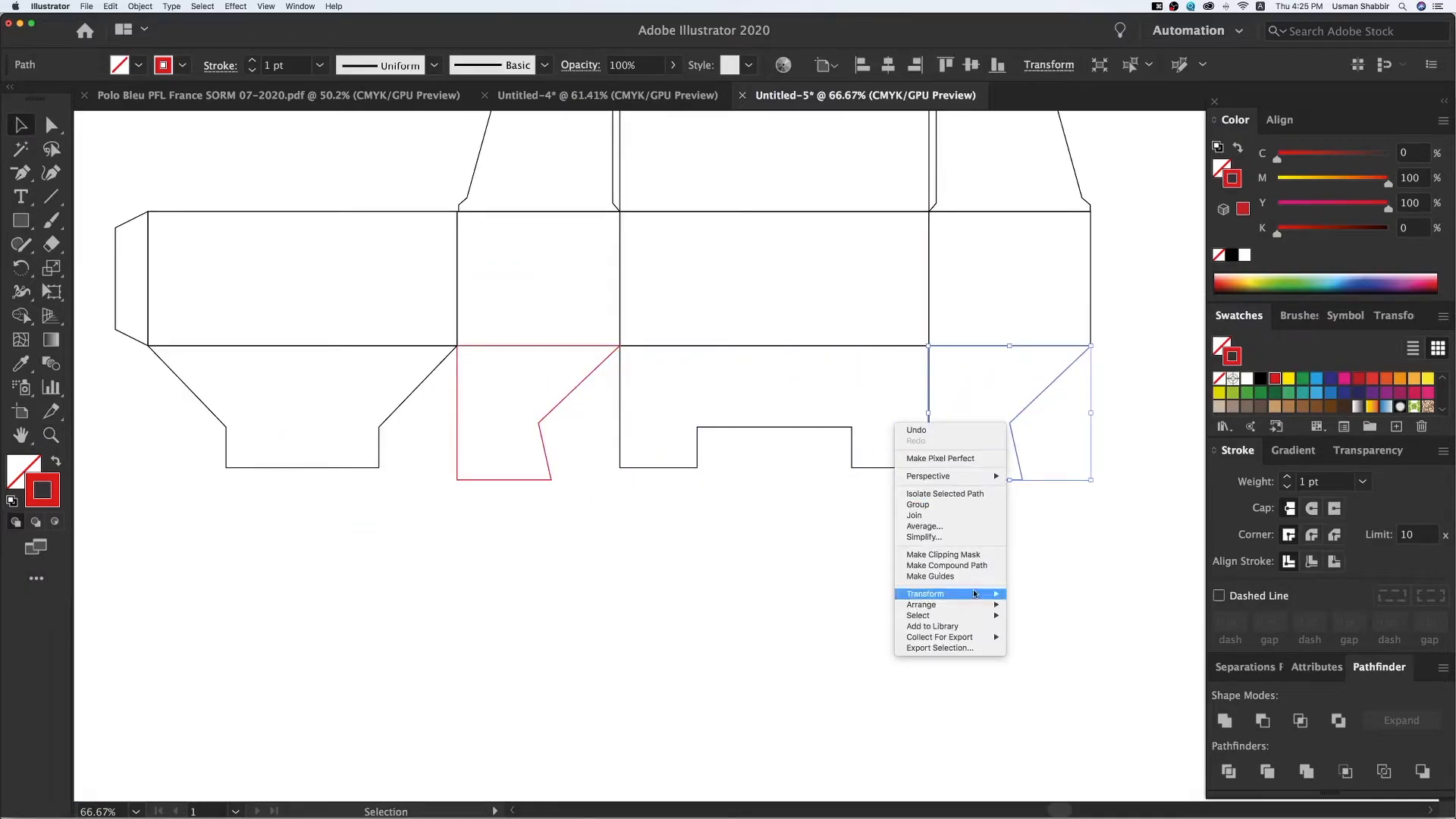
left_click(1050, 632)
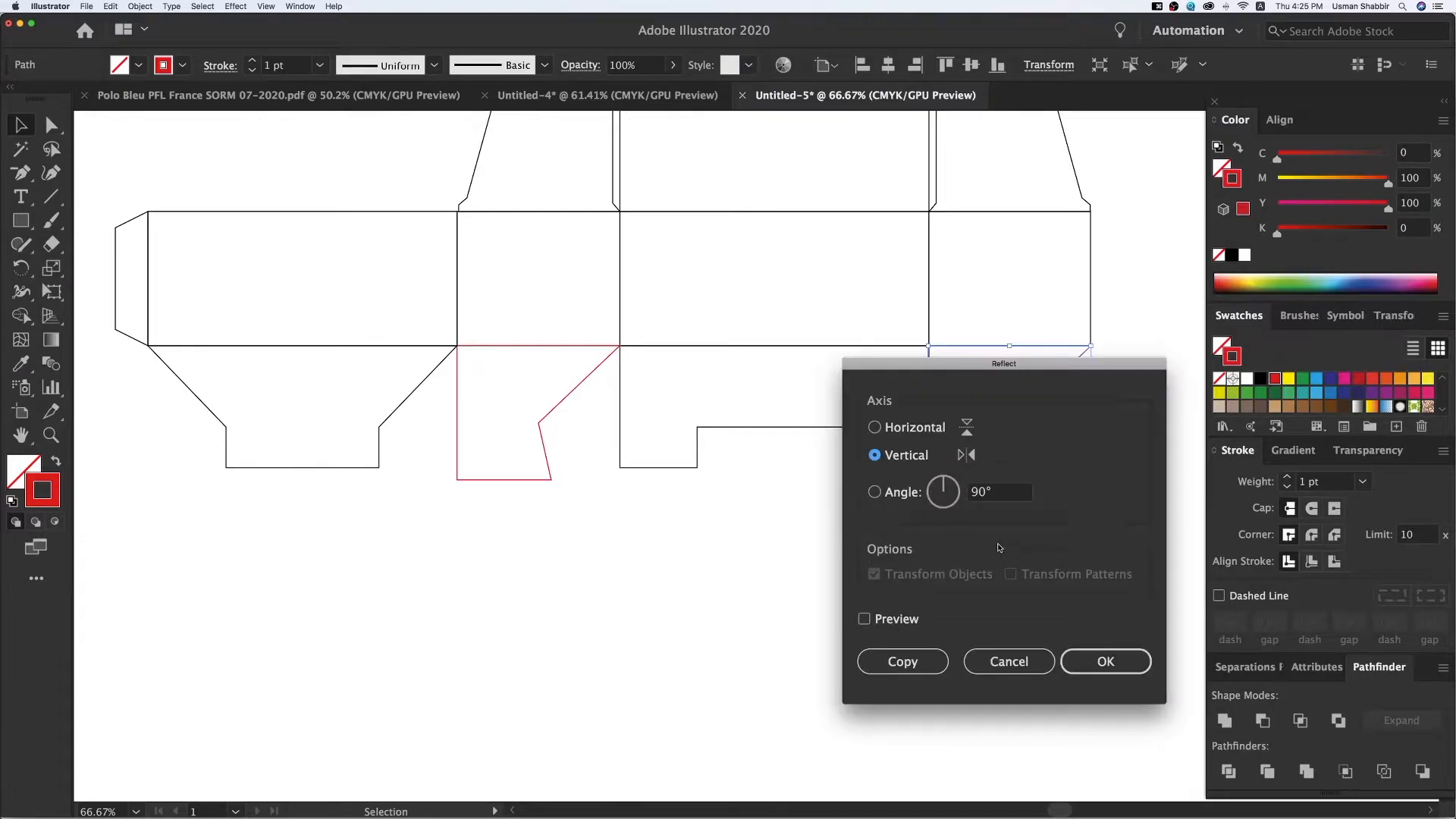
left_click(1103, 661)
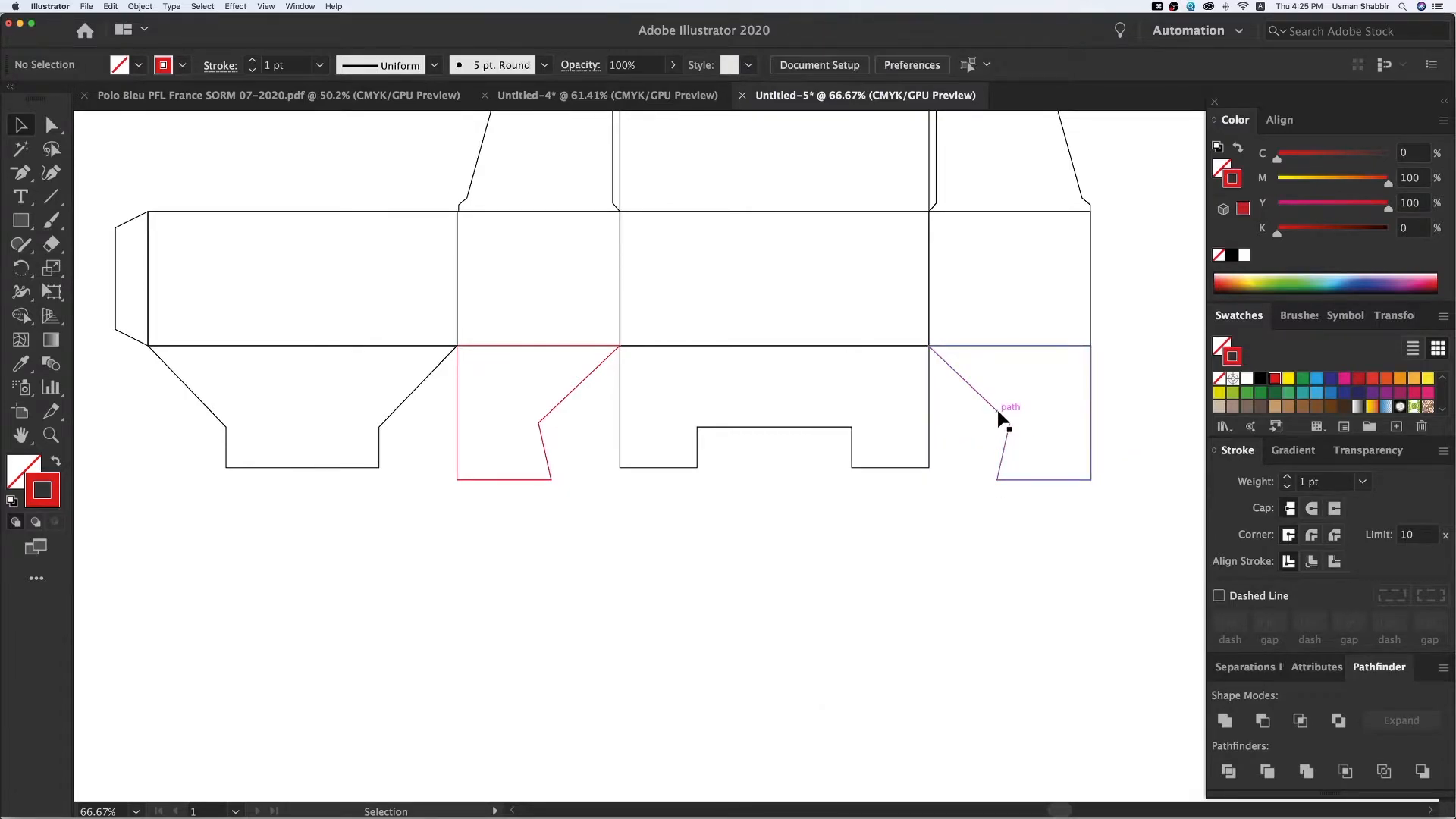
Step: Align the mirrored red flap horizontally with the right narrow panel above it
left_click_drag(999, 418, 1051, 418)
left_click(950, 346, "shift")
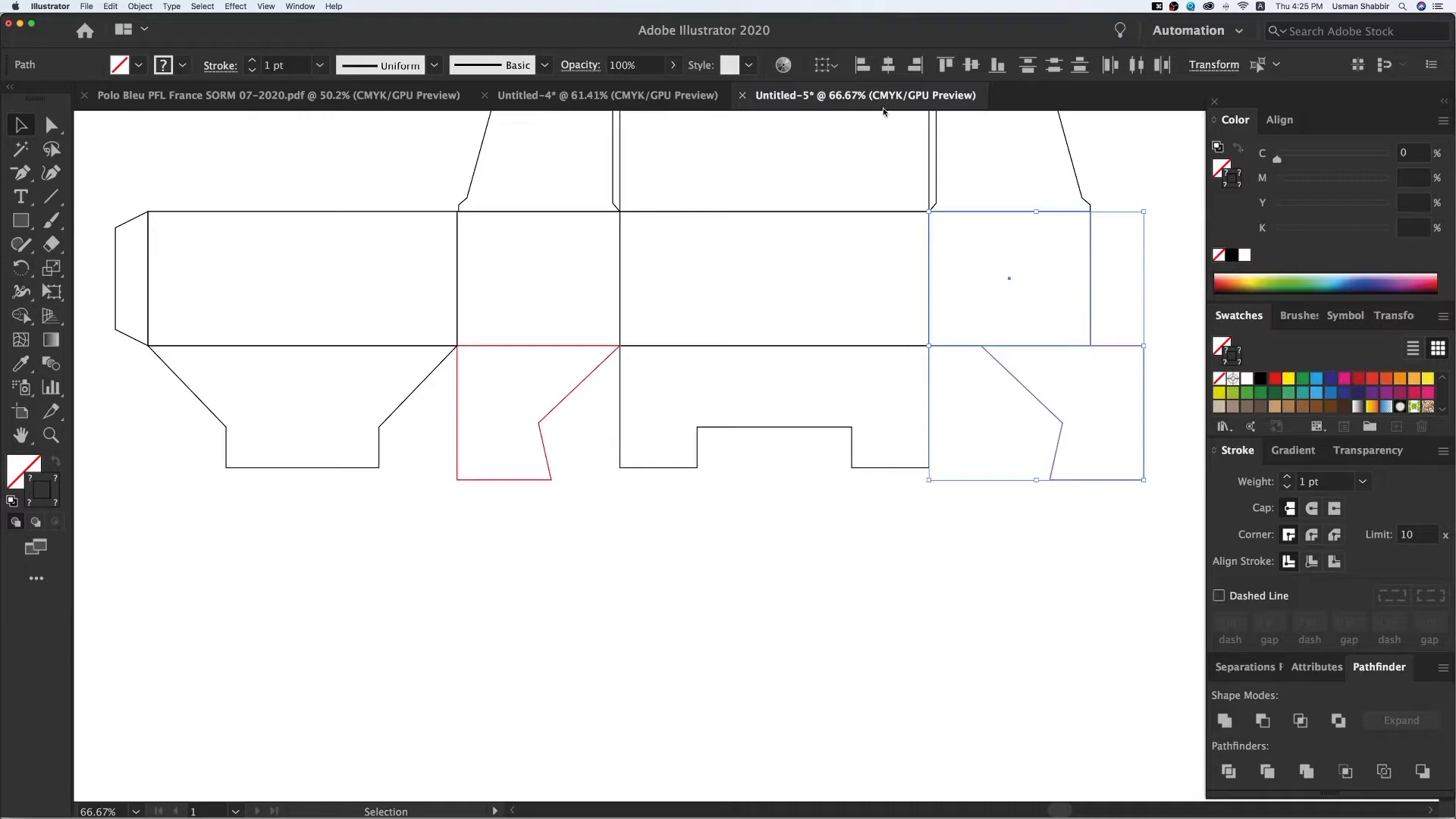
left_click(1136, 442)
Step: In outline view, shift the mirrored flap's outer vertical edge so it snaps to the right narrow panel's outer edge
key("z")
key("z")
left_click_drag(1069, 334, 1150, 502)
key("a")
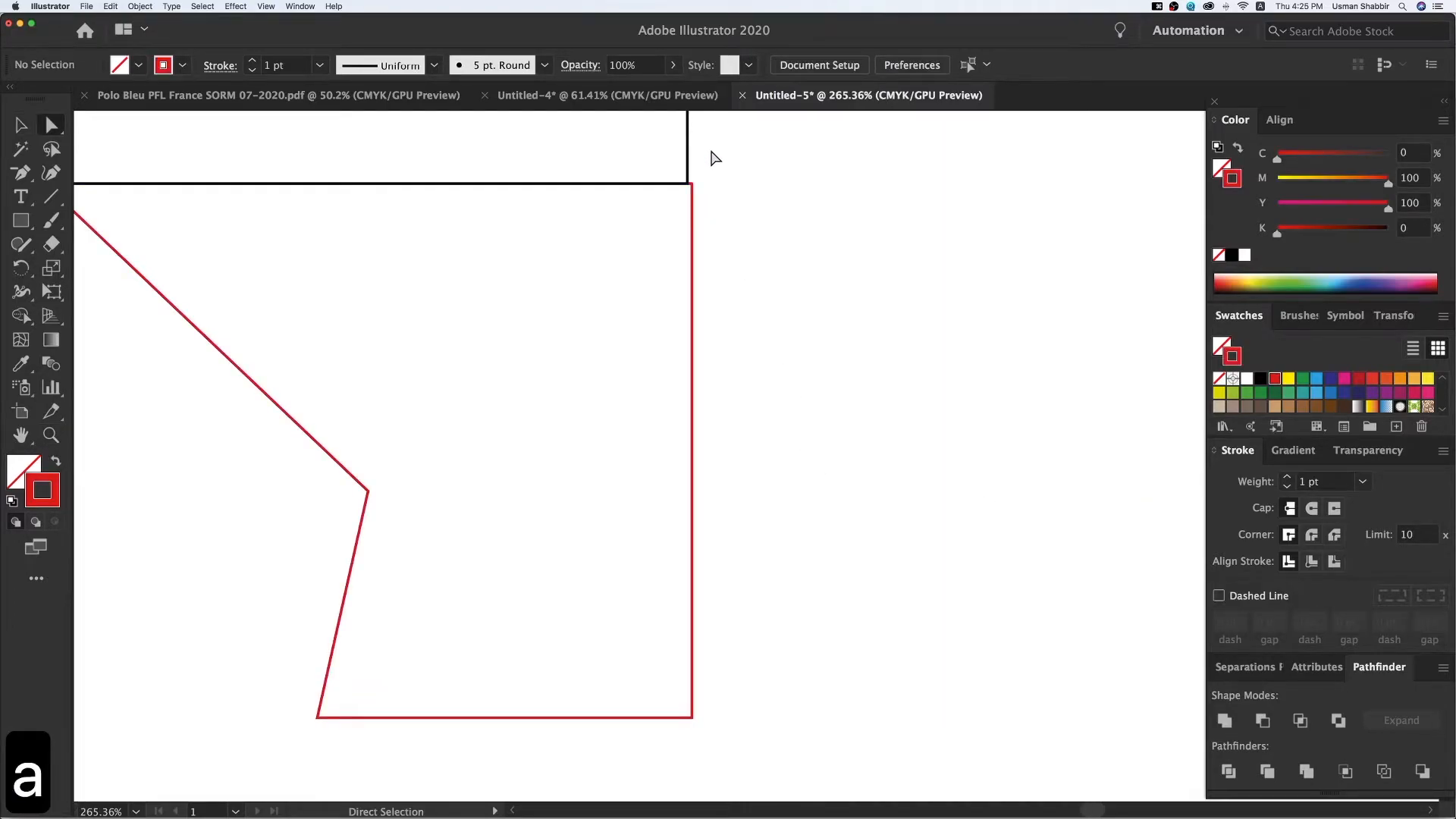
key("super+y")
key("a")
left_click_drag(717, 161, 688, 731)
left_click_drag(695, 186, 687, 187)
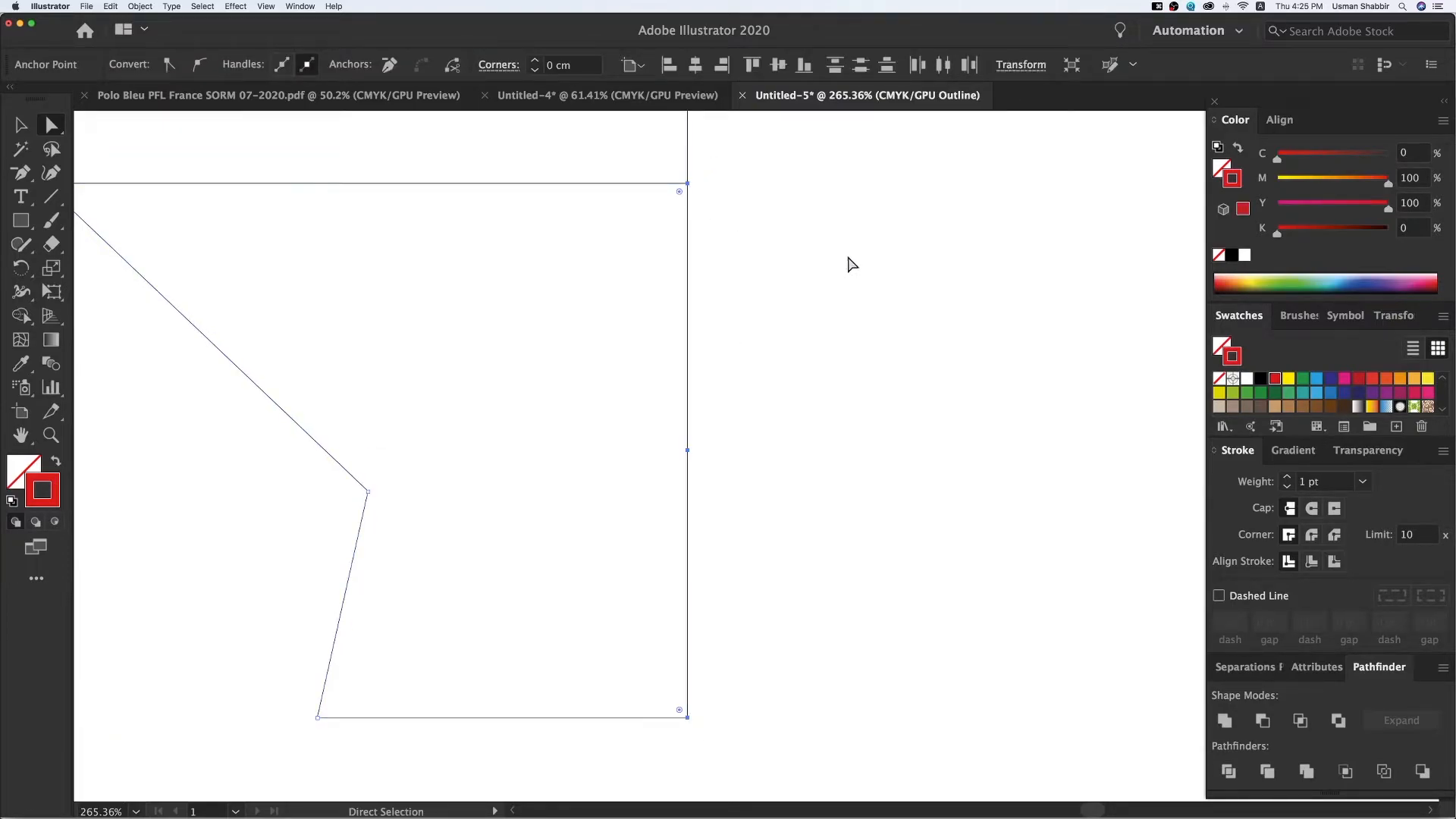
key("v")
left_click(868, 265)
Step: Return to preview view and give both red bottom flaps the black stroke of the neighbouring flap with the Eyedropper
key("super+minus")
key("super+minus")
key("super+minus")
key("super+minus")
key("super+minus")
key("super+minus")
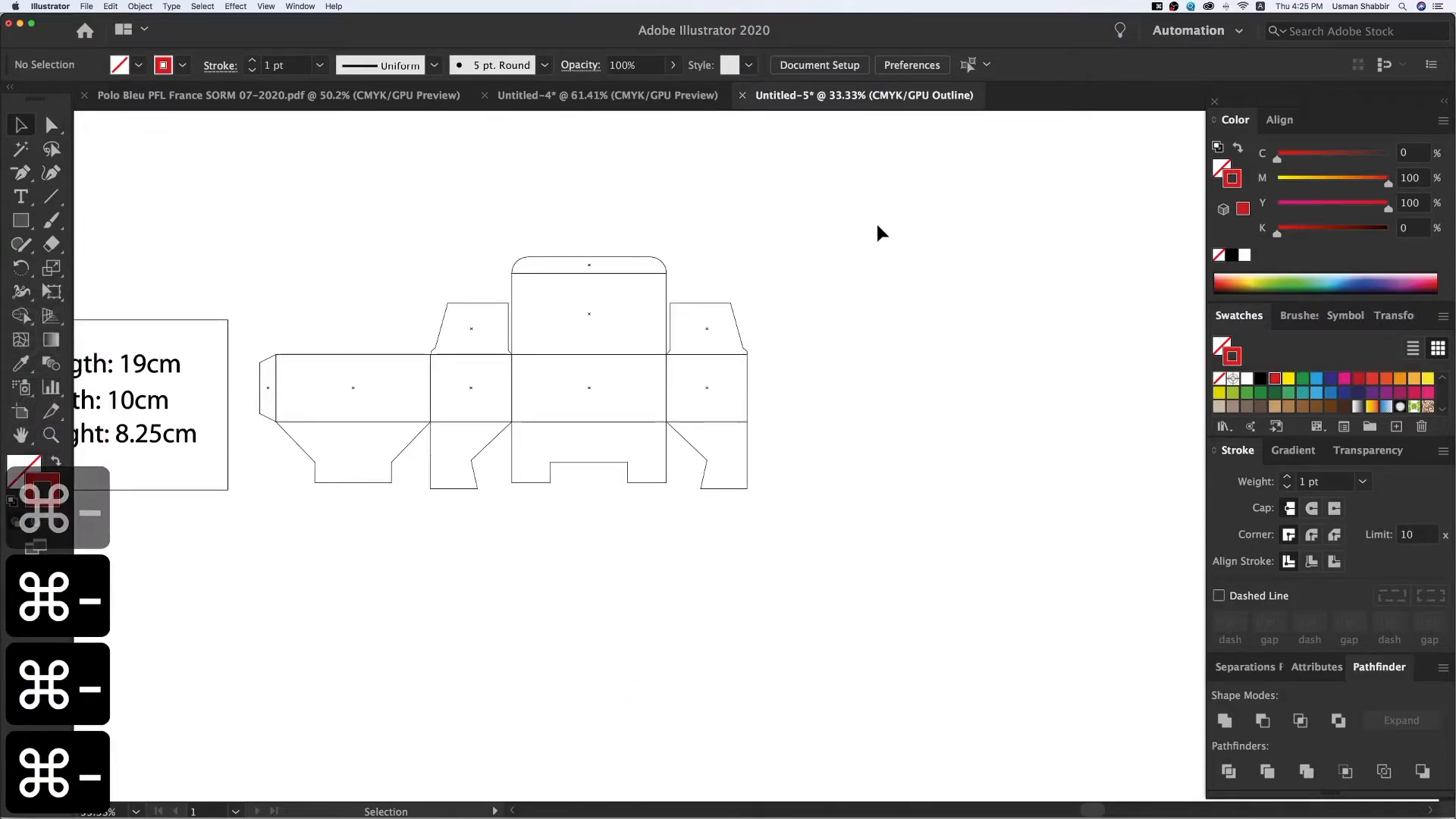
key("super+y")
key("v")
key("space")
left_click_drag(389, 256, 559, 251)
left_click_drag(624, 505, 638, 477)
left_click_drag(918, 466, 917, 465)
key("i")
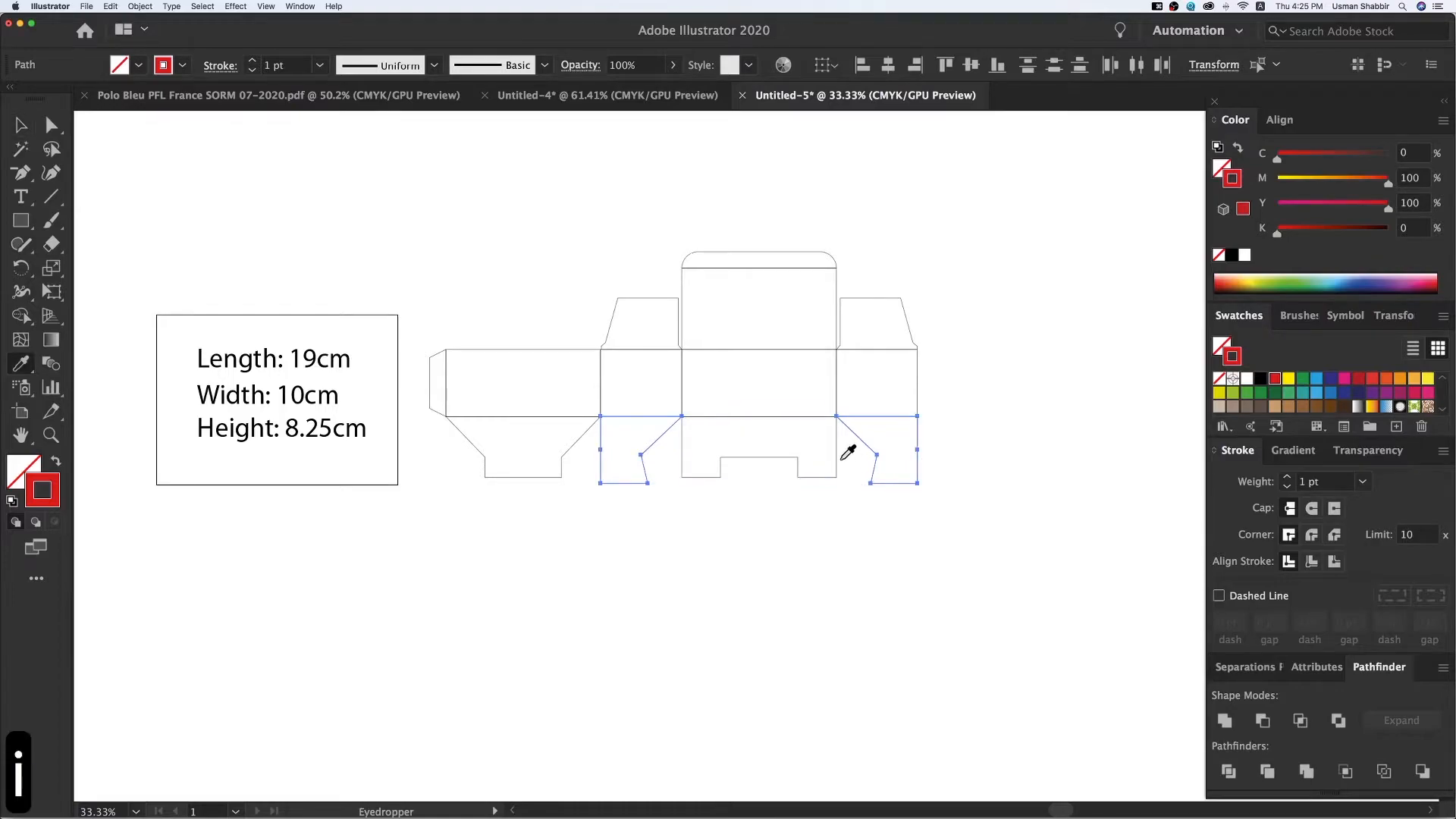
left_click(838, 458)
key("v")
key("v")
left_click(909, 585)
Step: Review the complete dieline of the 19 × 10 × 8.25 cm box beside its dimension note
key("z")
key("z")
key("z")
left_click_drag(143, 192, 1192, 612)
key("v")
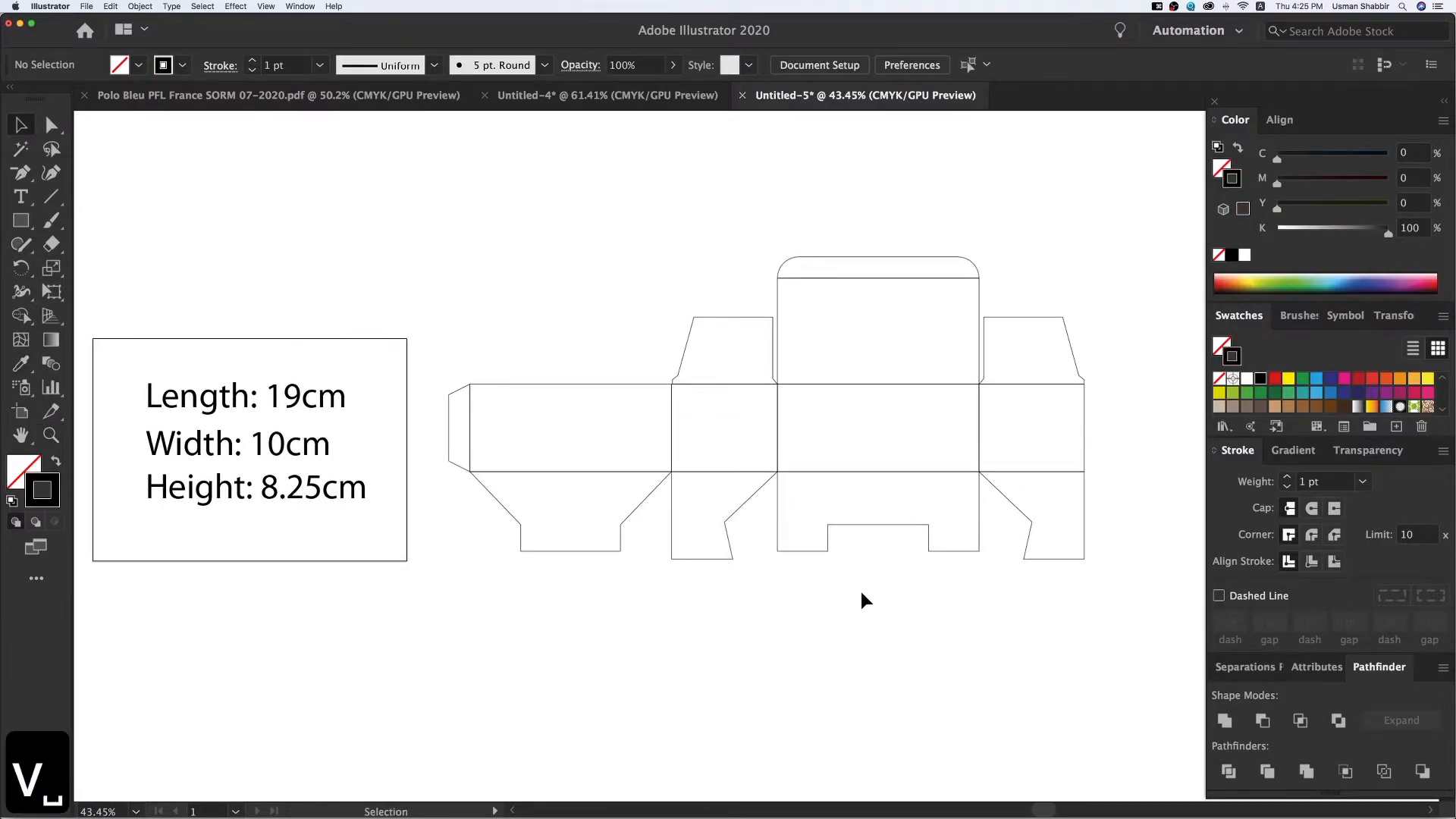
key("v")
key("space")
left_click_drag(891, 615, 889, 602)
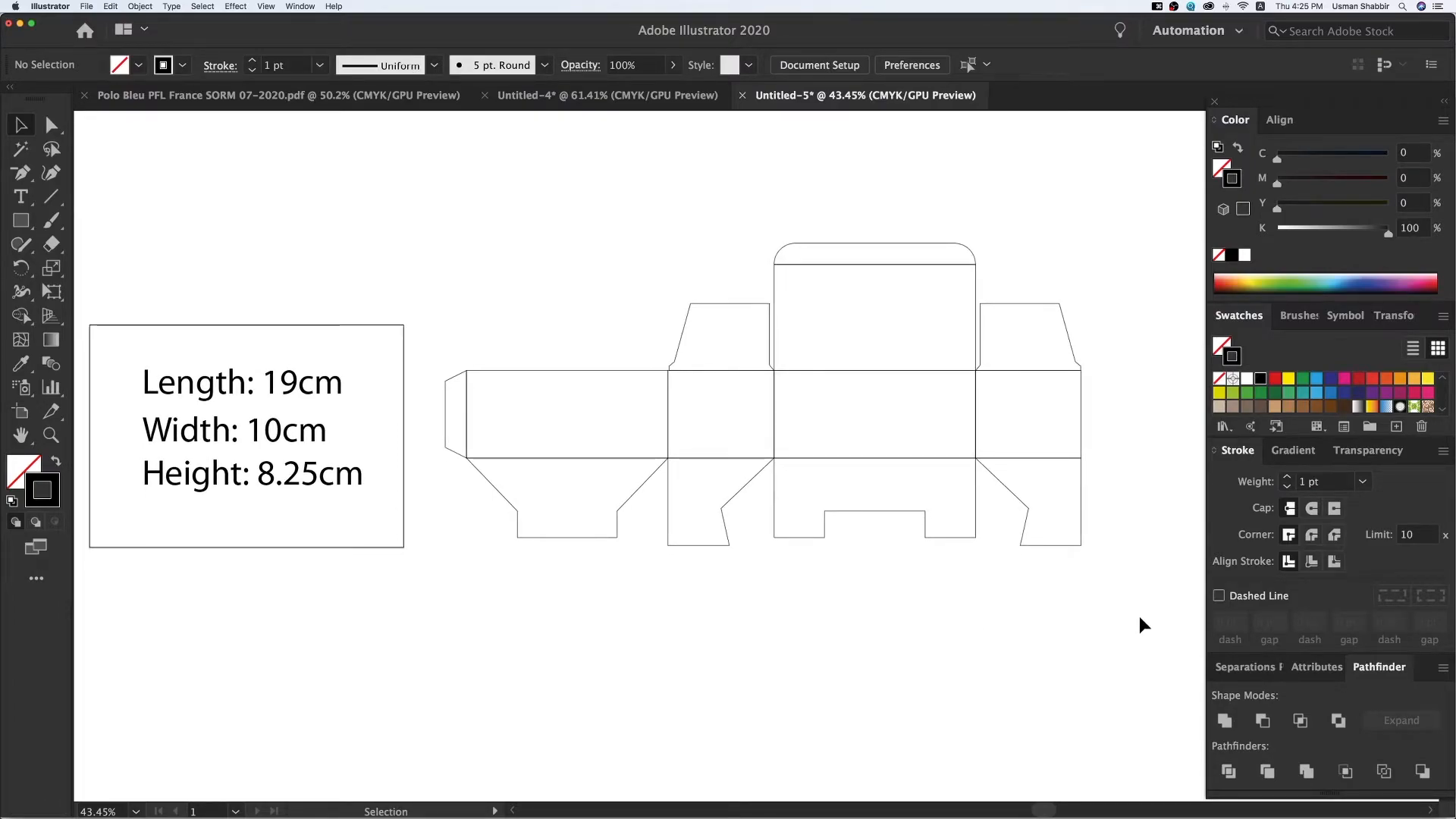
left_click(1173, 7)
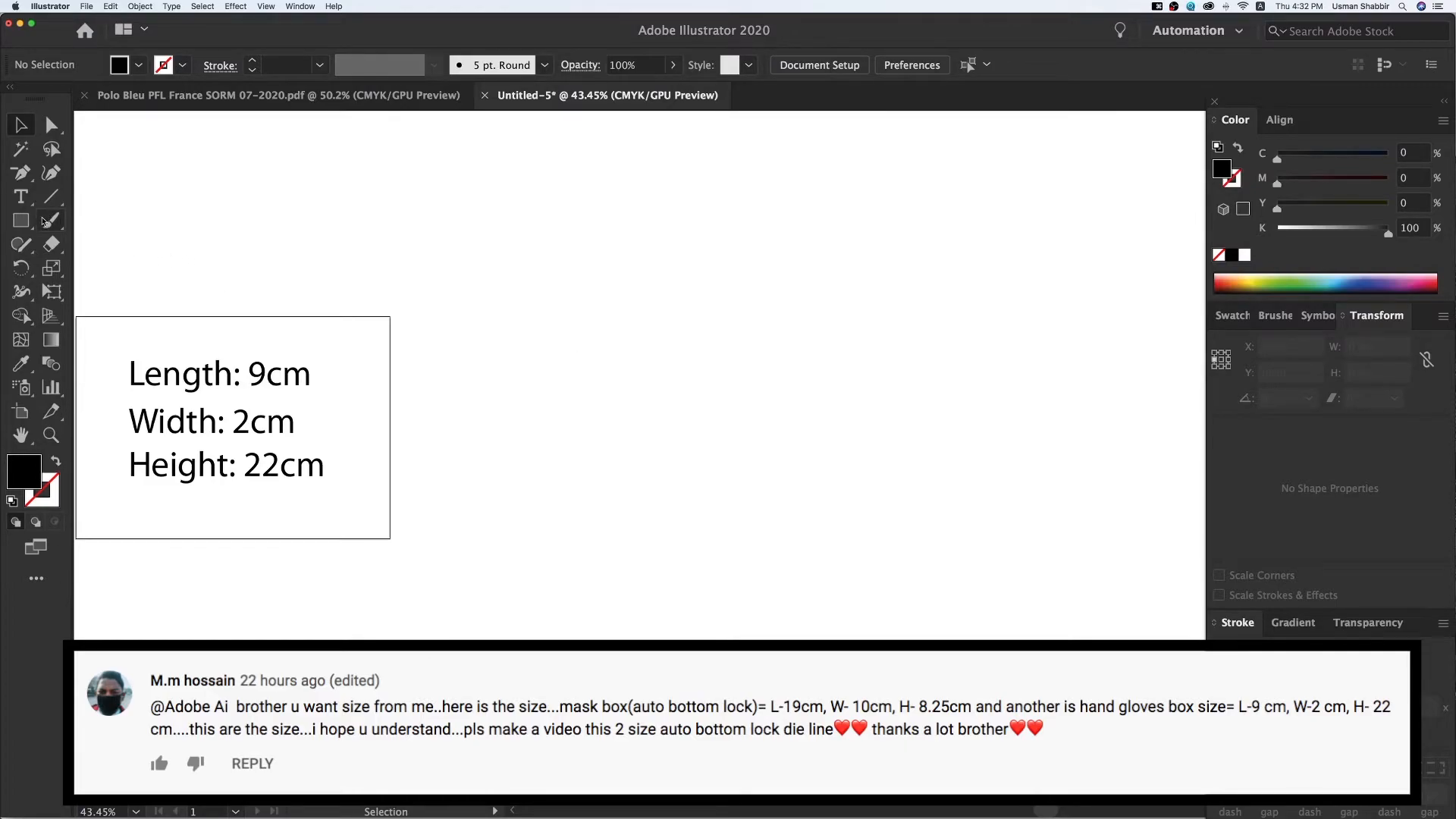
Step: Draw a rectangle about 24 × 18 cm beside the new dimension note, with no fill and a 1 pt black stroke
left_click_drag(604, 346, 860, 534)
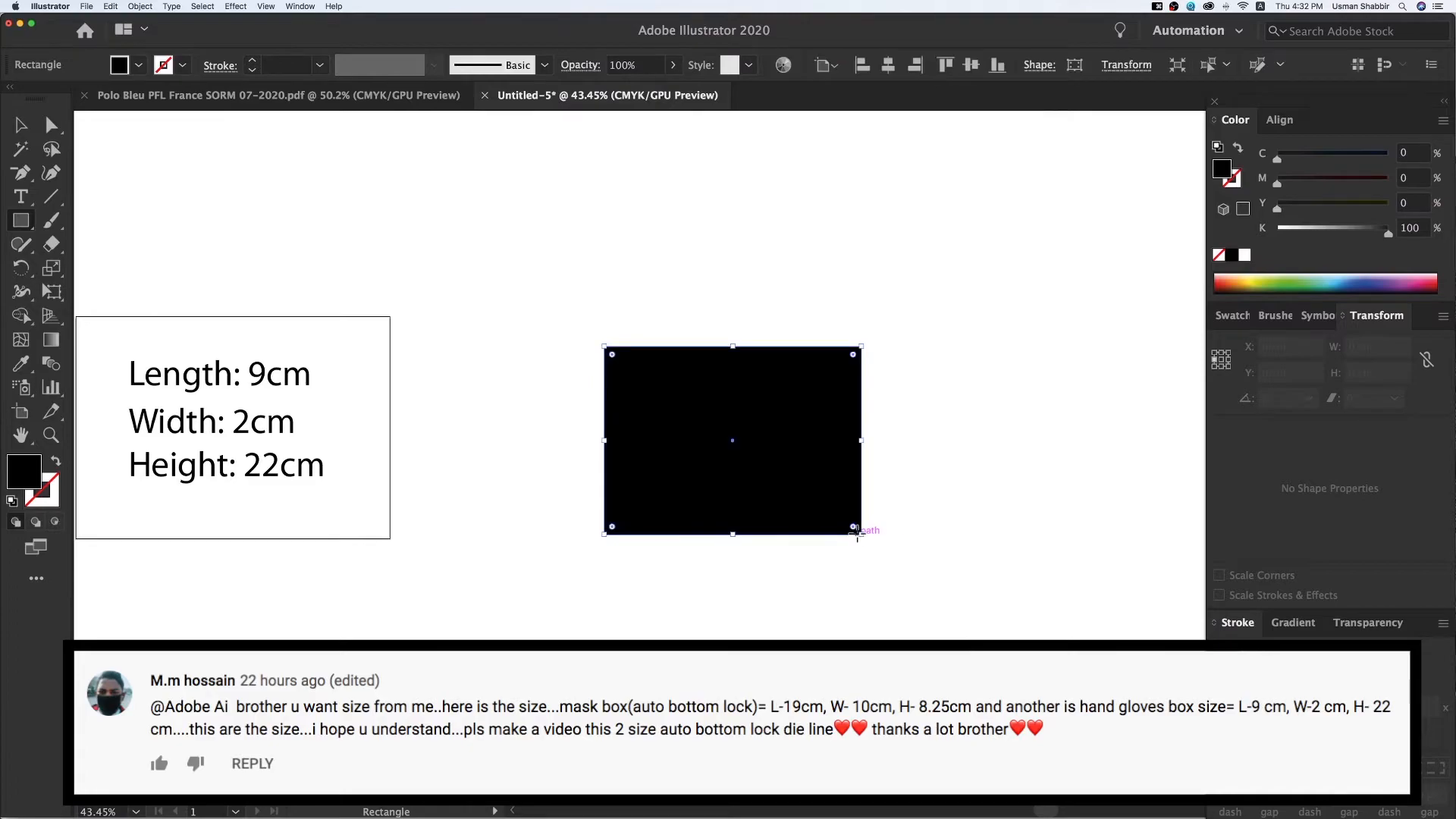
key("v")
left_click(1218, 254)
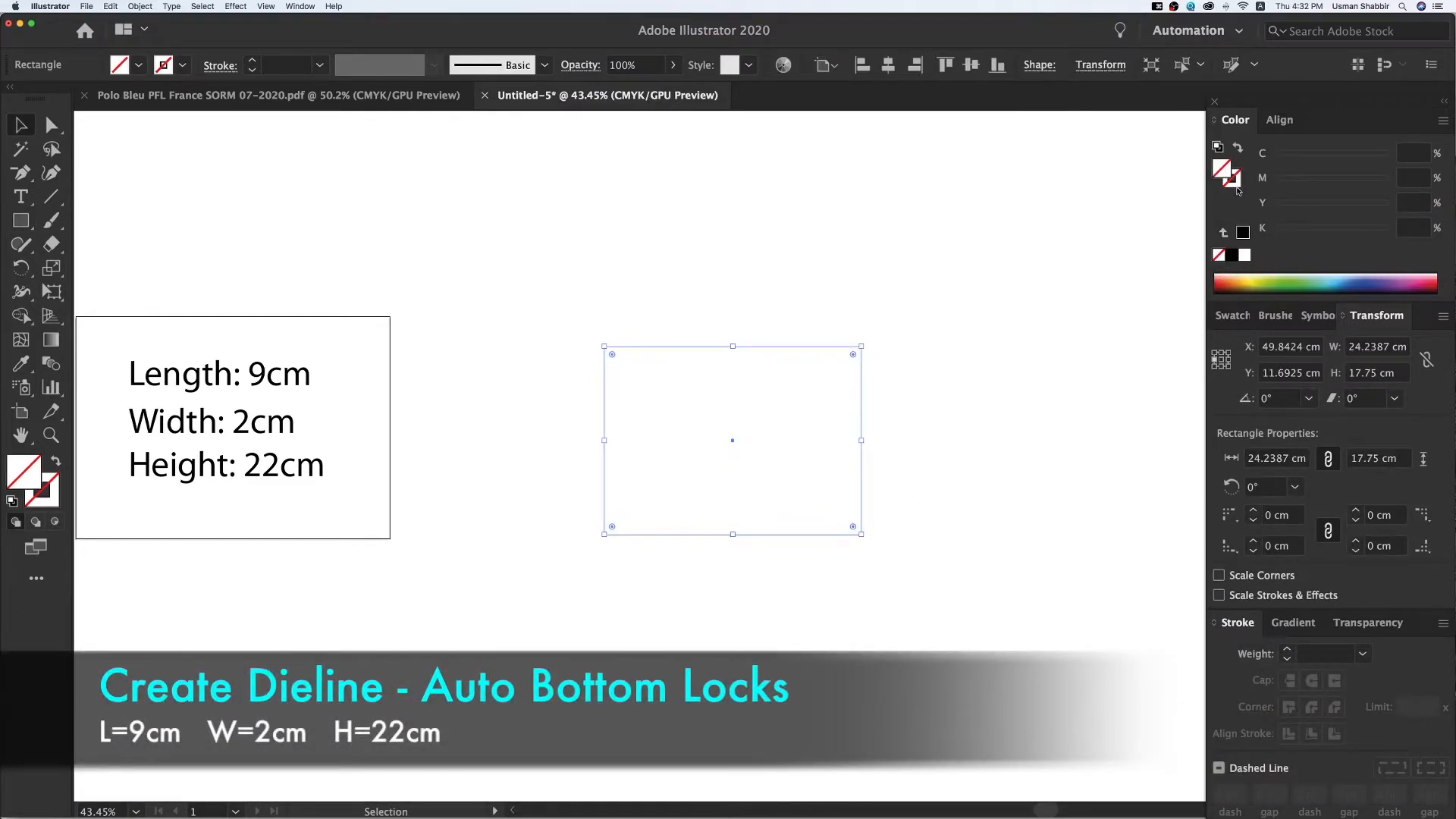
left_click(1244, 234)
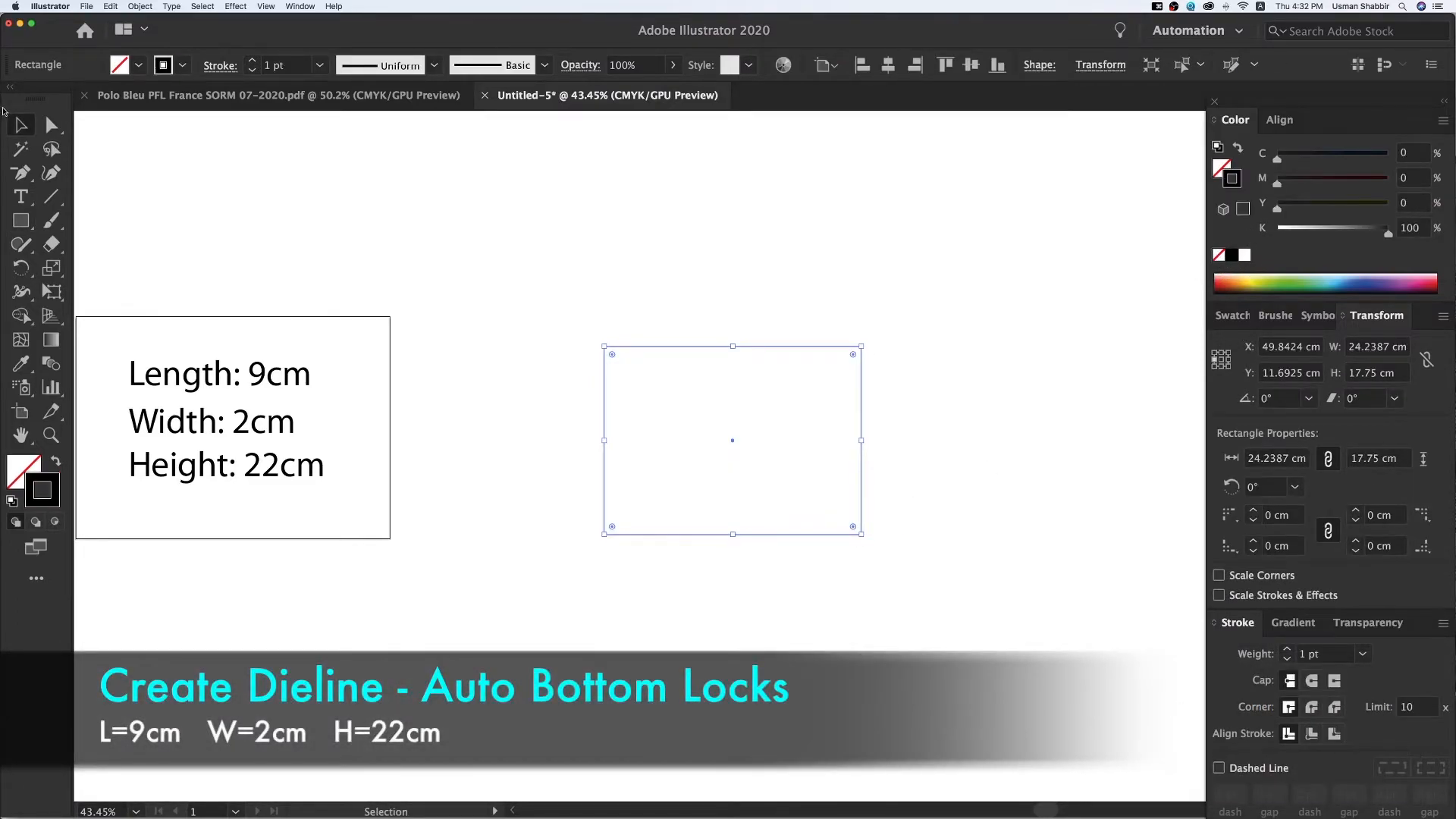
Step: Set the rectangle's width to 9 cm and height to 22 cm, and move it farther right of the dimension note
left_click(274, 262)
left_click(604, 345)
left_click(1350, 348)
type("9+")
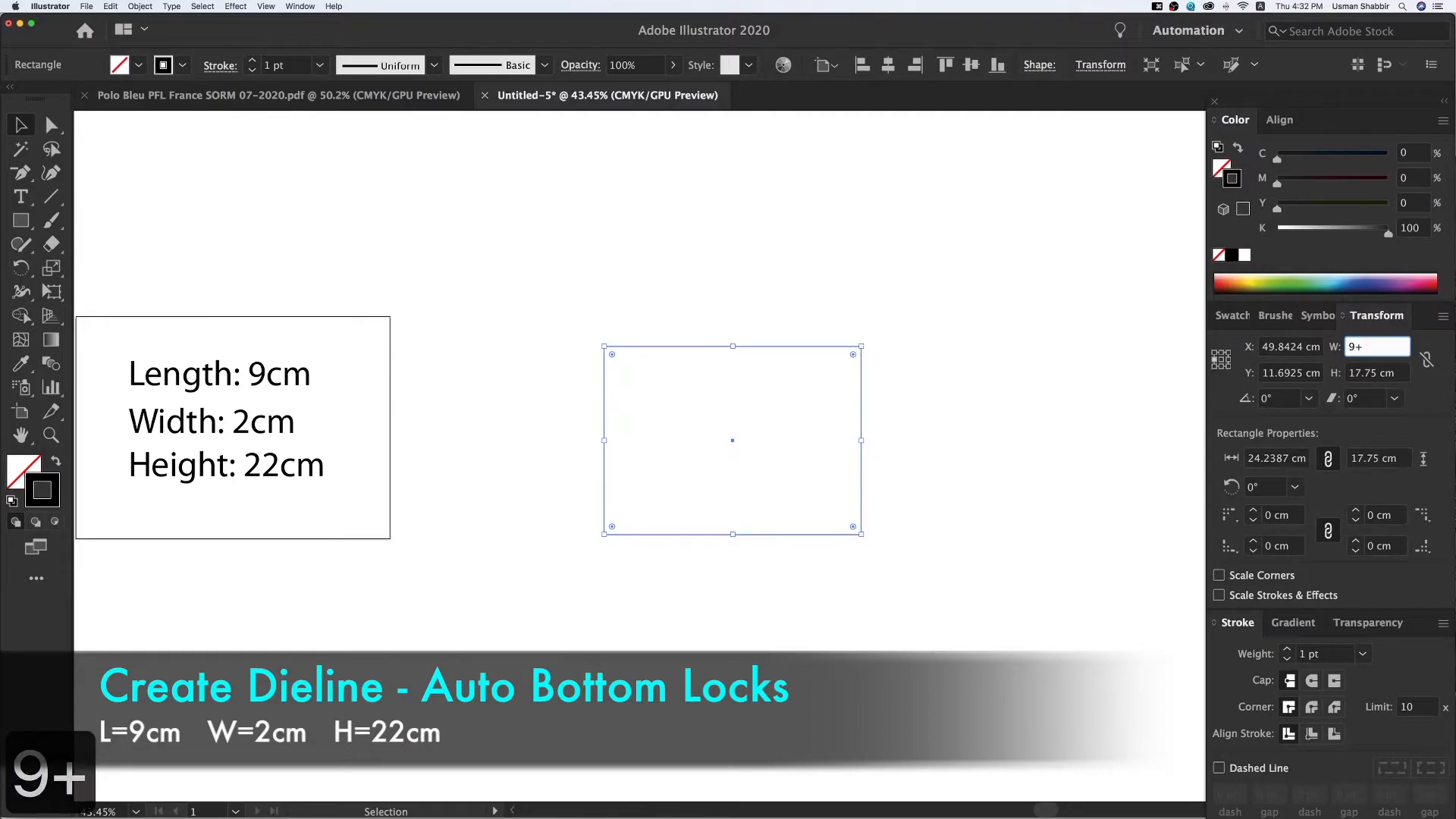
key("BackSpace")
key("Return")
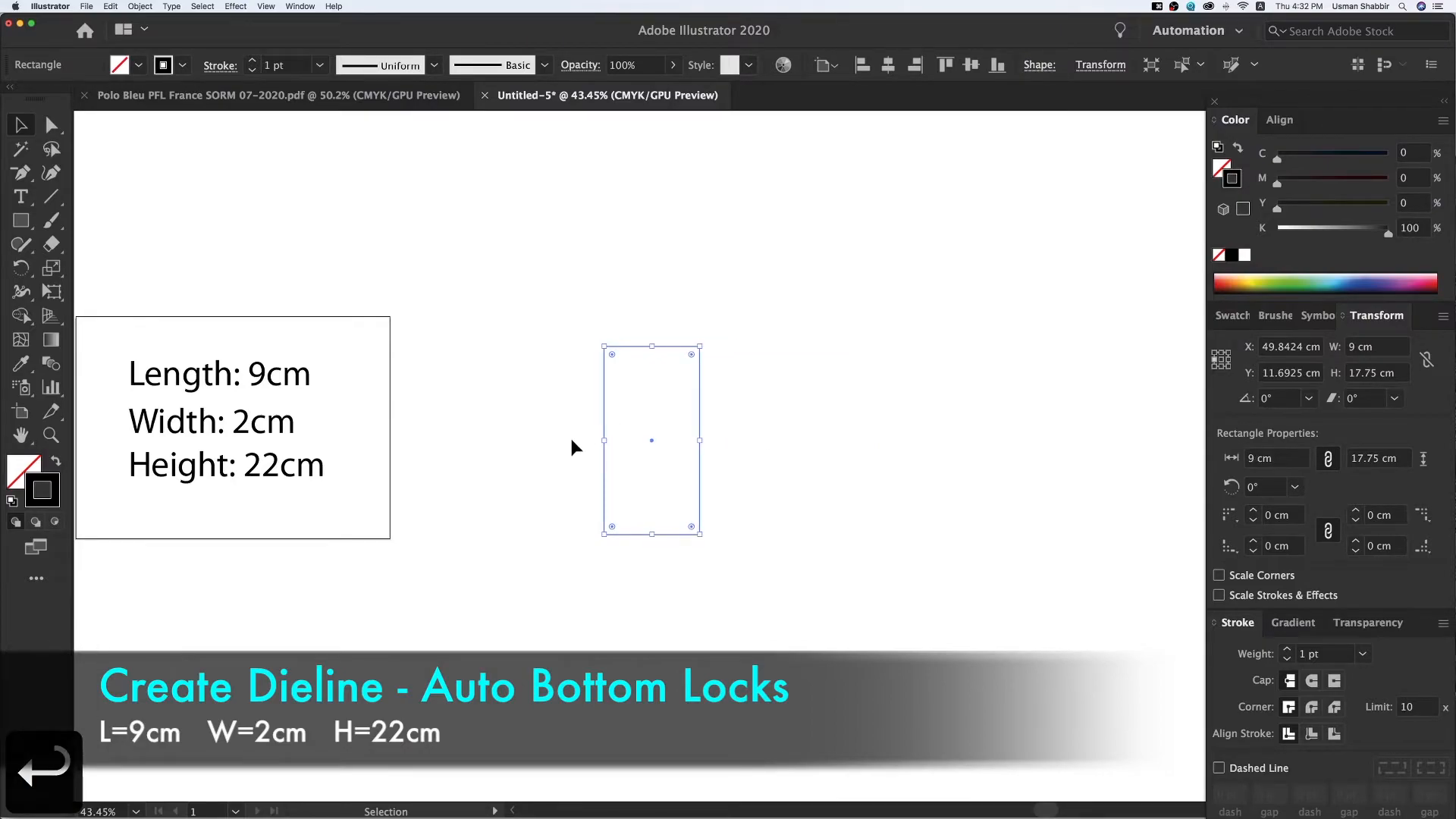
left_click_drag(706, 410, 806, 402)
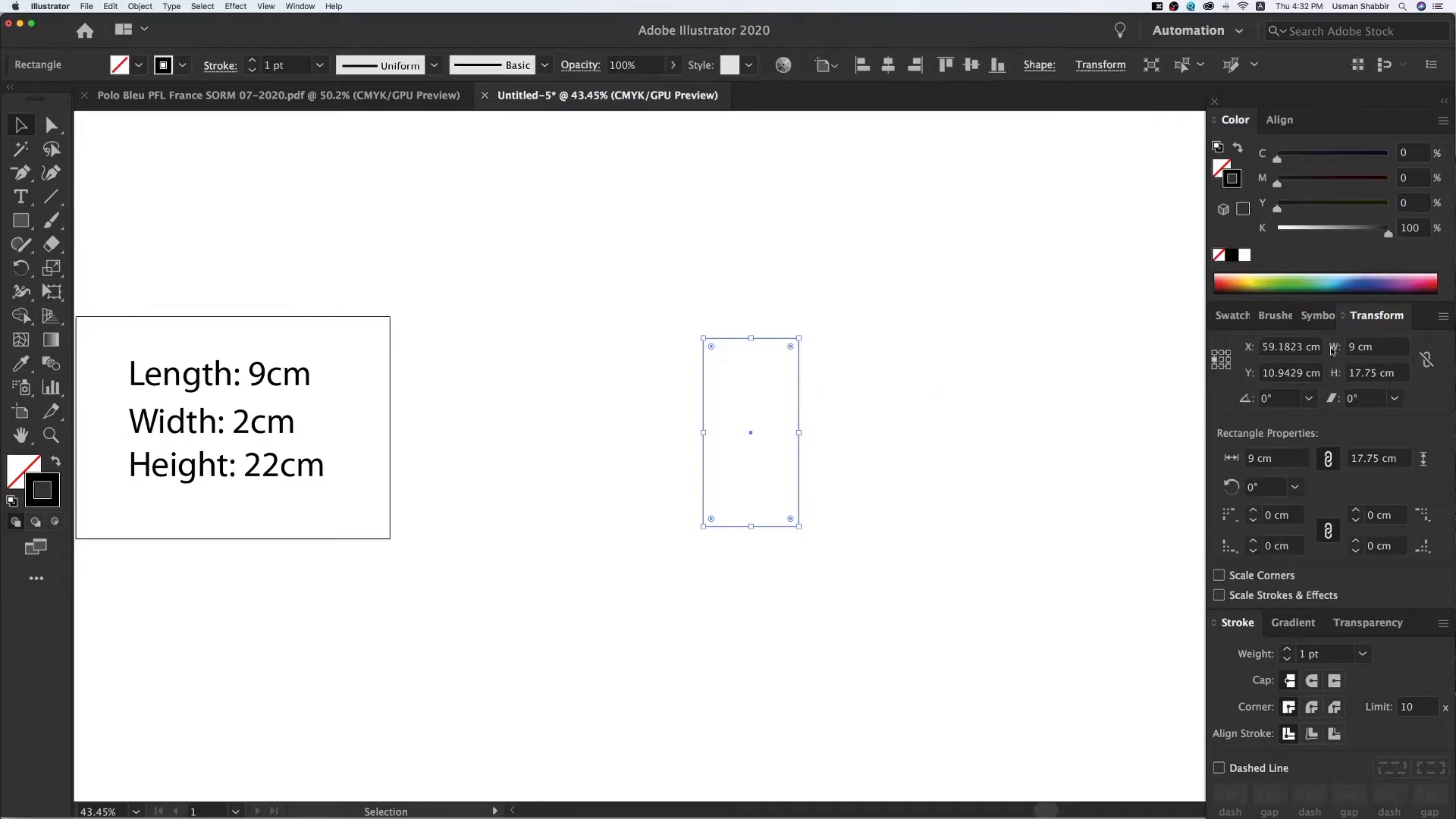
left_click(1403, 373)
type("22")
key("Return")
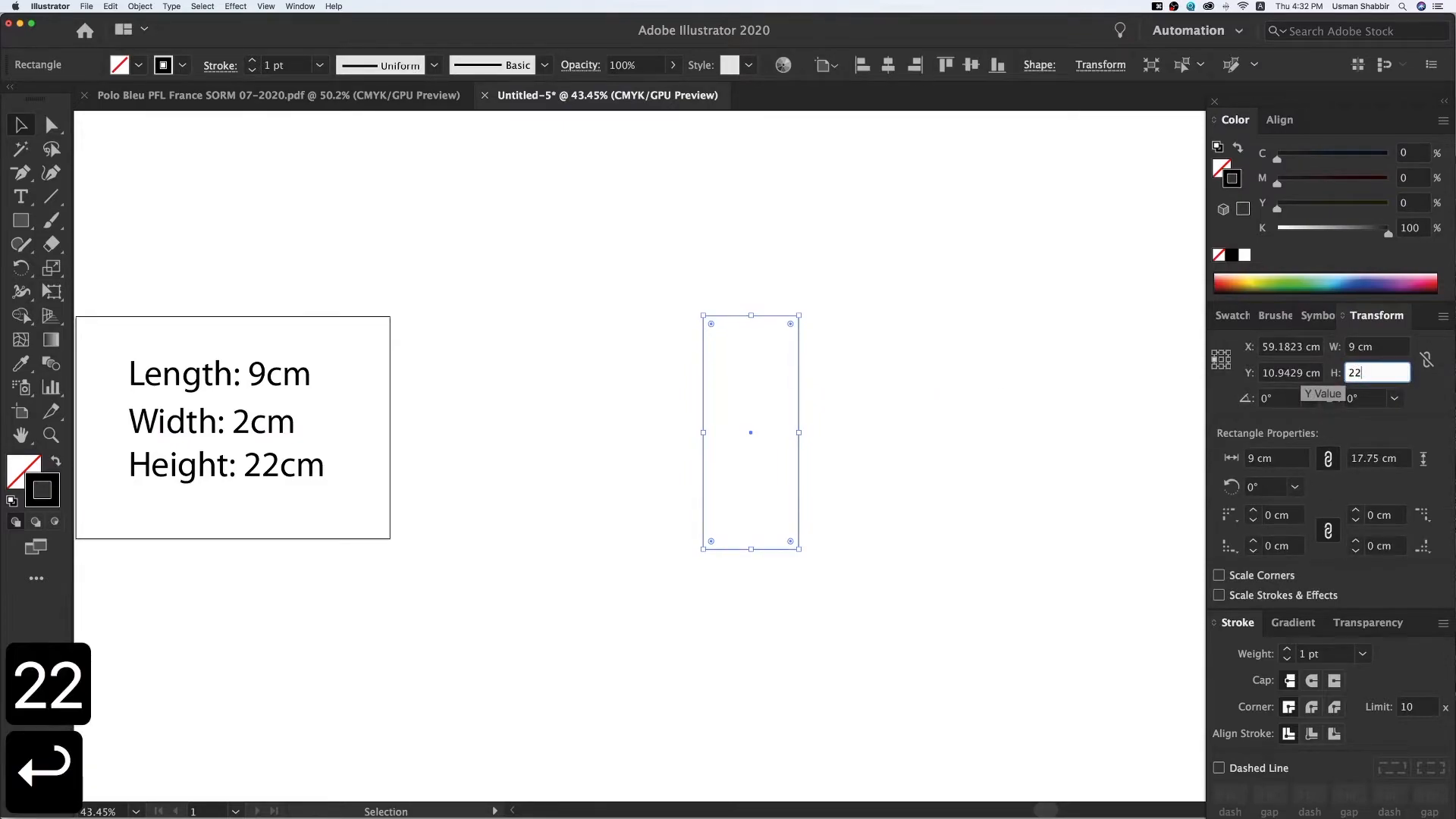
left_click(919, 406)
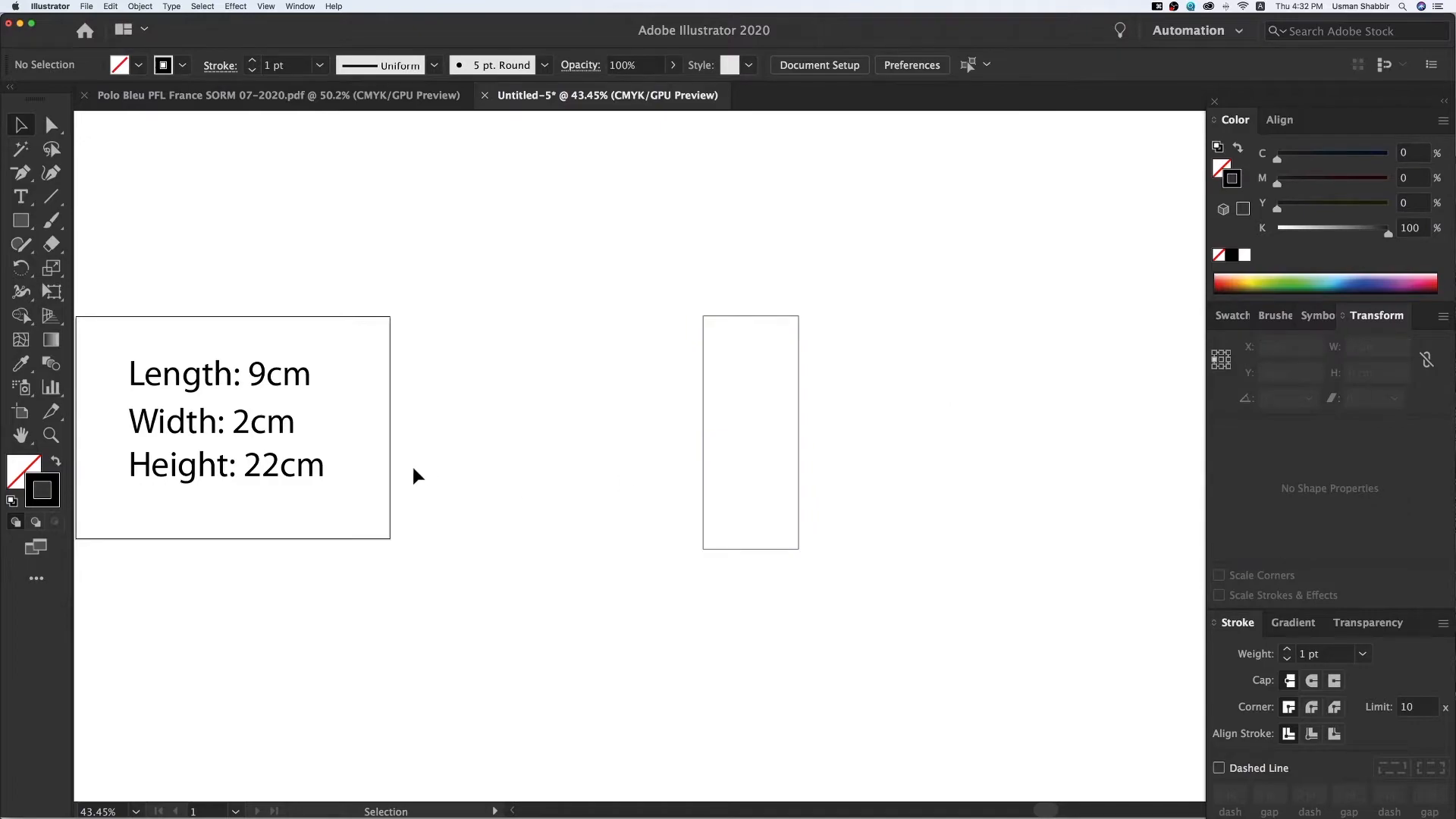
Step: Shift the 9 × 22 cm rectangle slightly left and place a copy flush against its right edge
mouse_move(800, 423)
left_mouse_down()
mouse_move(878, 423)
mouse_move(782, 428)
left_mouse_up()
left_click(890, 424)
left_click(851, 489)
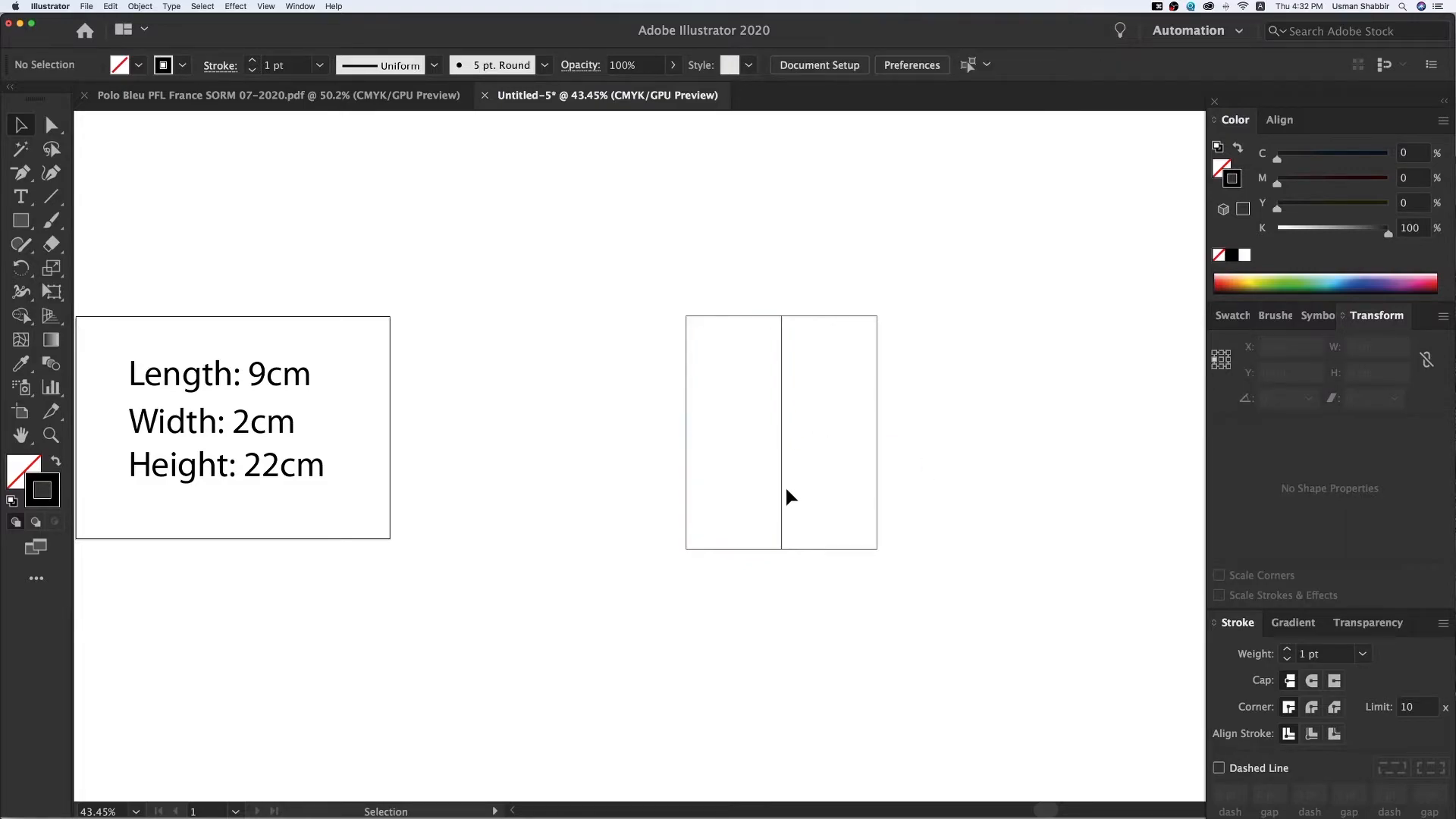
Step: Set the left rectangle's width to 2 cm, keeping its right edge against the 9 cm panel
left_click_drag(637, 437, 747, 505)
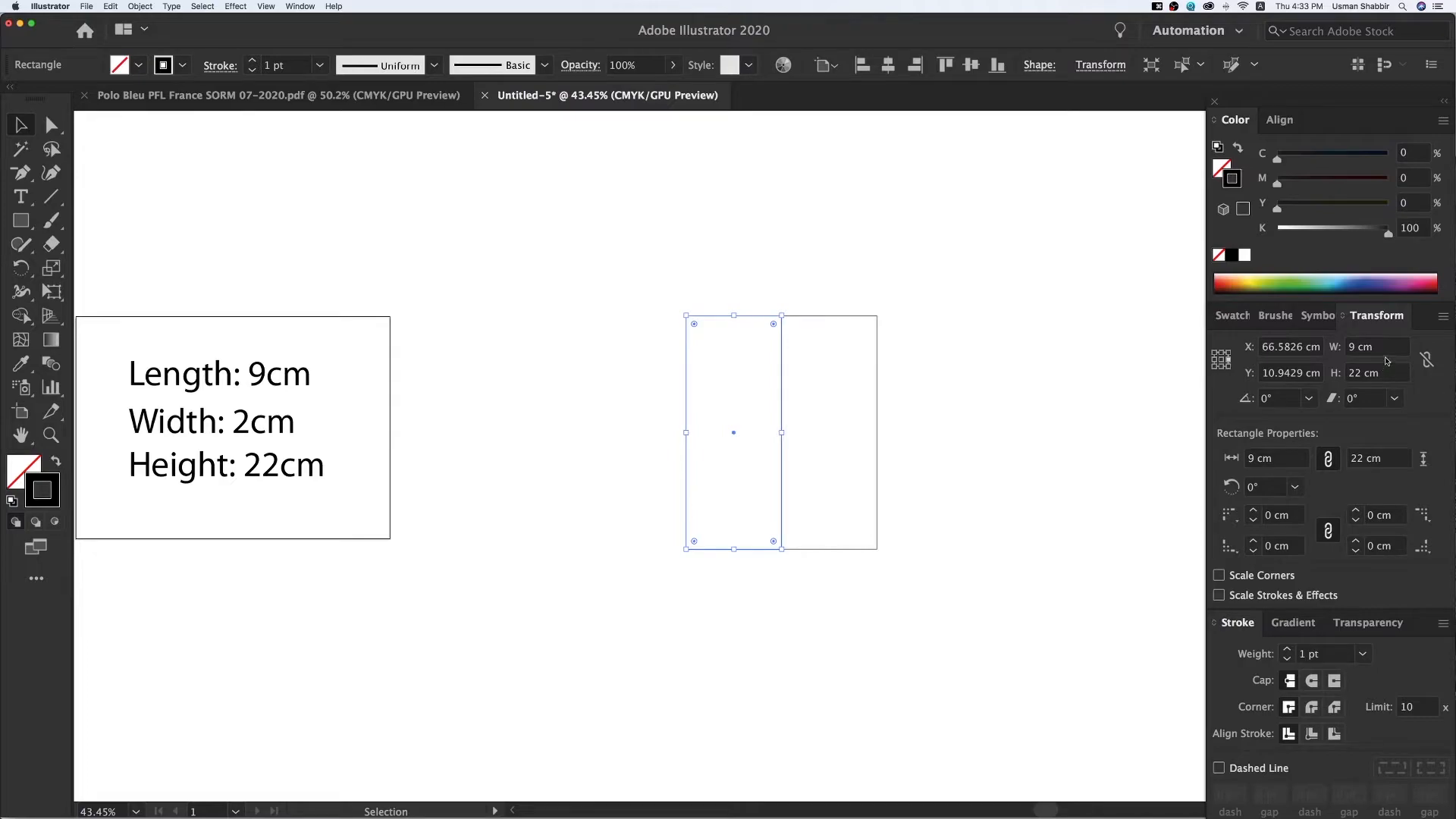
left_click(1385, 350)
type("2")
key("Return")
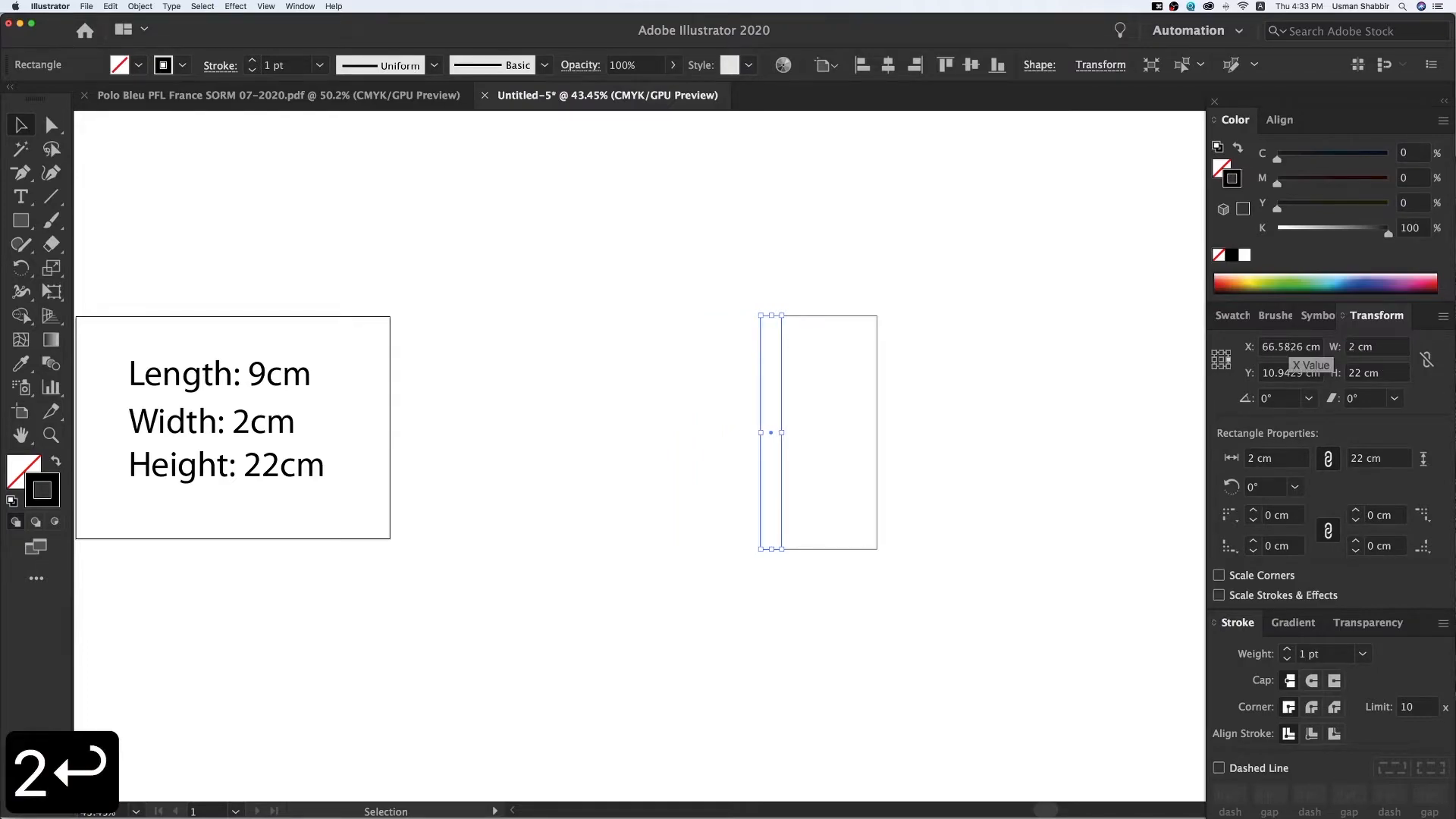
left_click(913, 449)
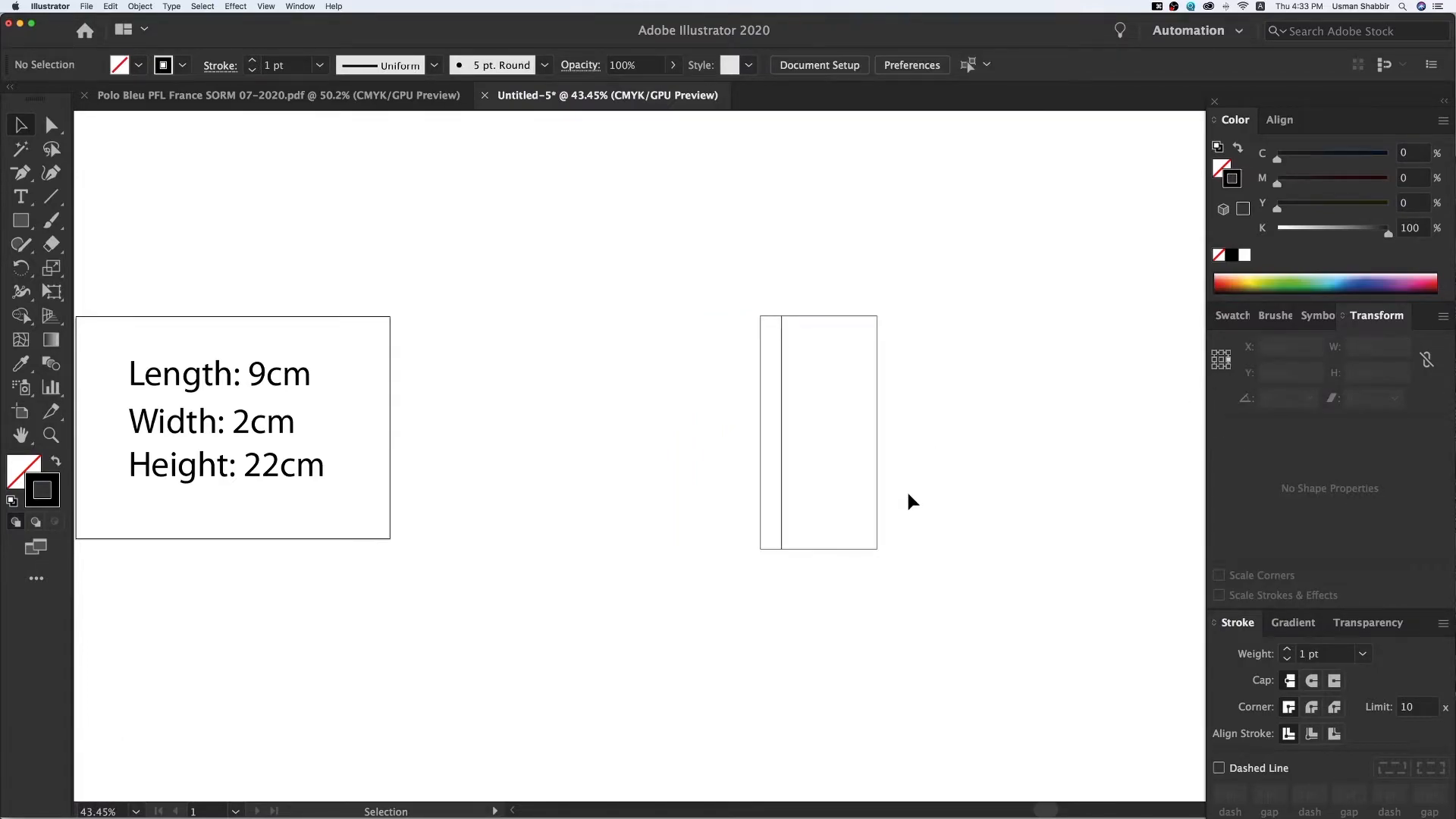
Step: Copy the 9 cm panel to the left of the 2 cm panel, and copy the 2 cm panel to the far right end
left_click_drag(766, 331, 790, 274)
left_click(793, 279)
key("z")
key("z")
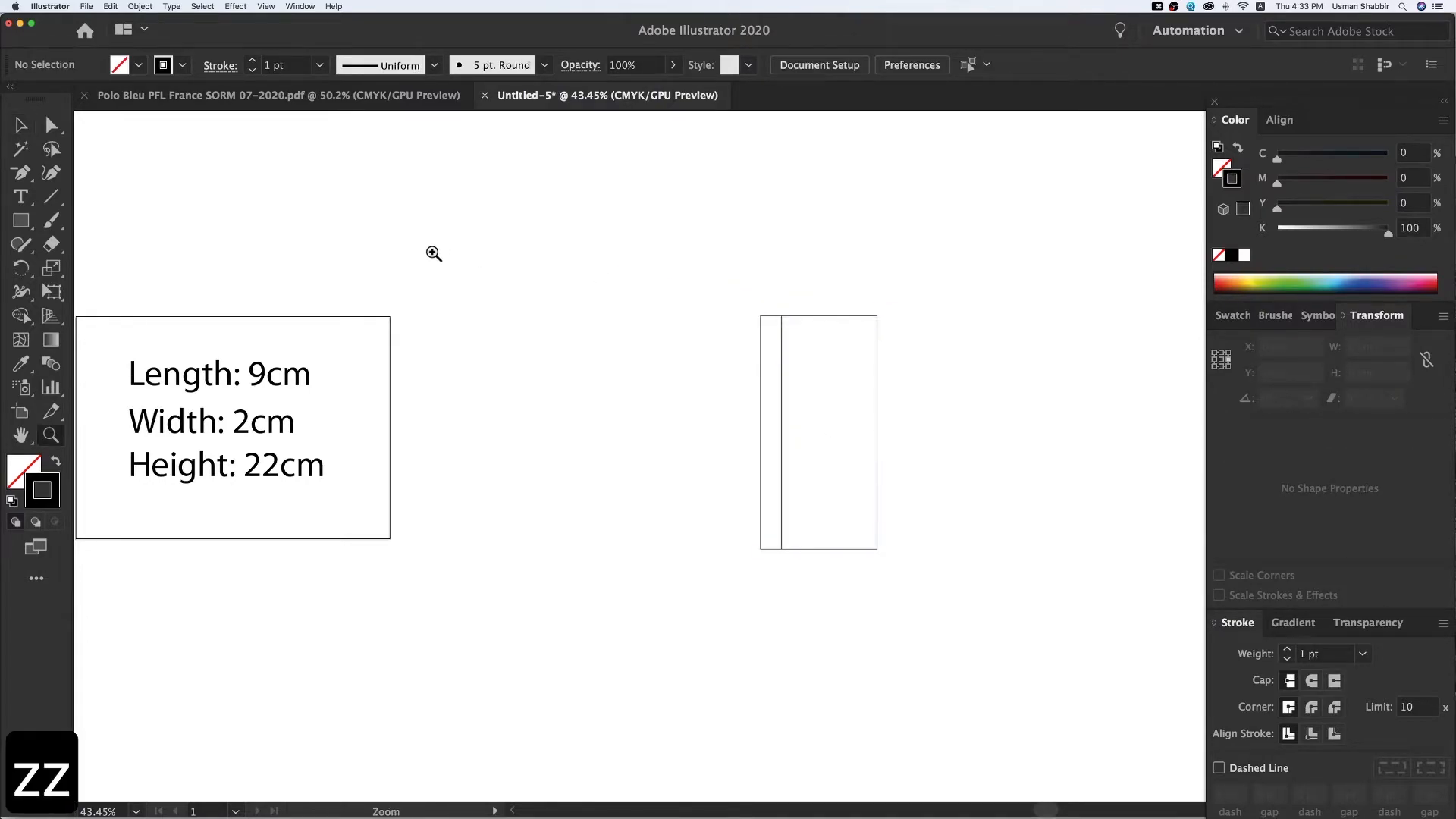
left_click_drag(291, 231, 1078, 699)
key("v")
key("space")
left_click_drag(869, 572, 870, 651)
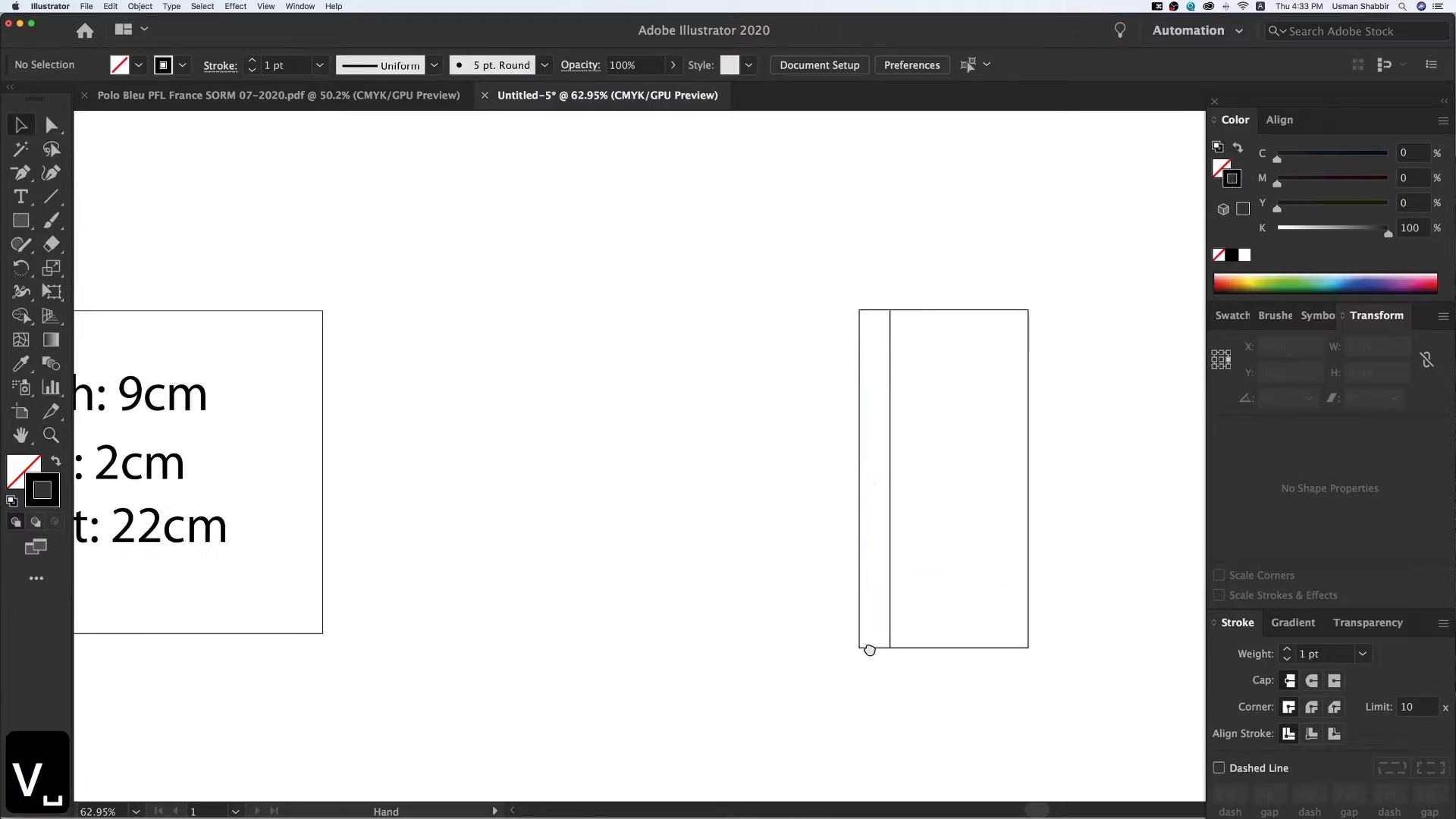
left_click_drag(1029, 311, 864, 319)
left_click(879, 287)
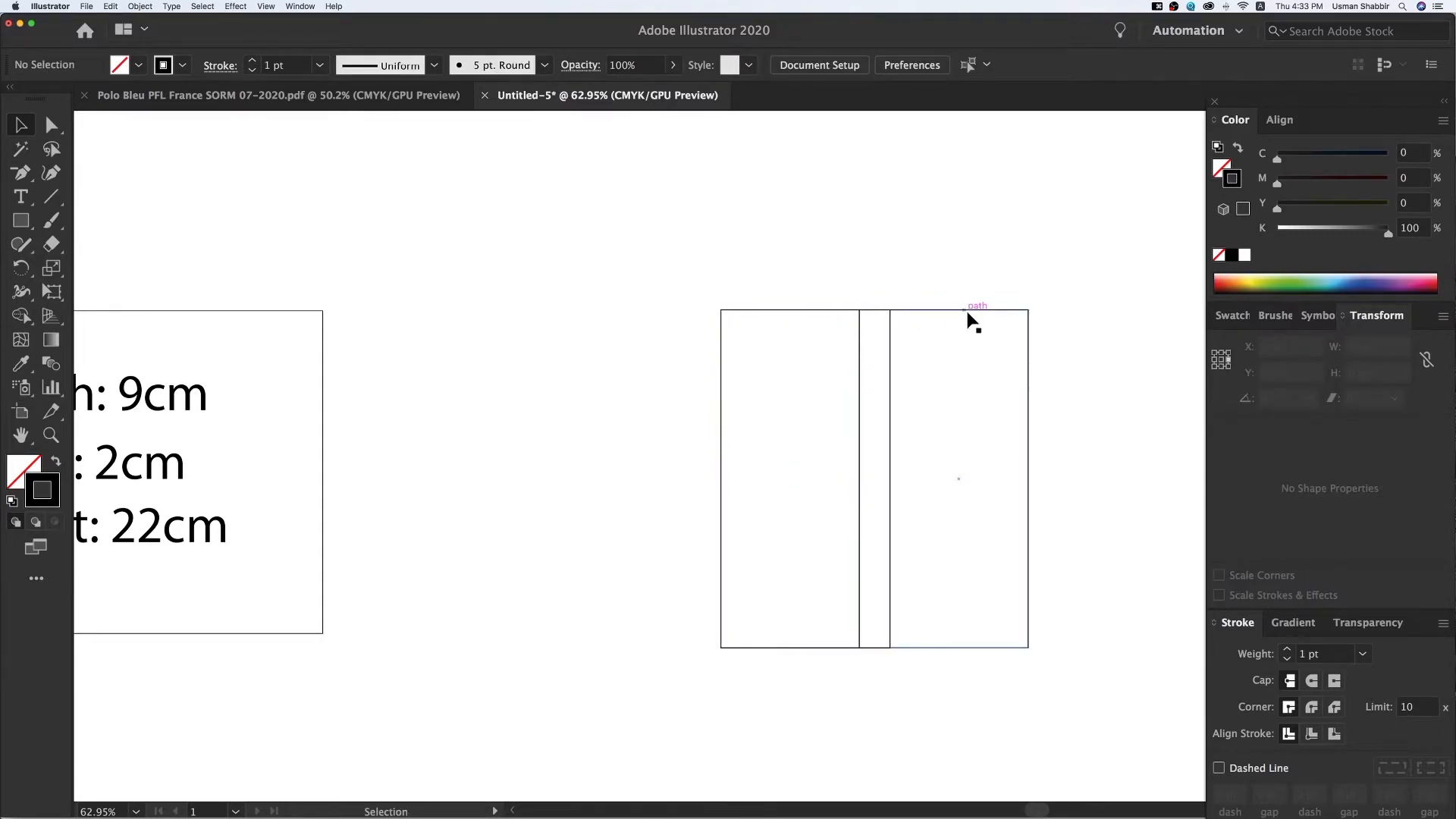
left_click_drag(877, 310, 1045, 312)
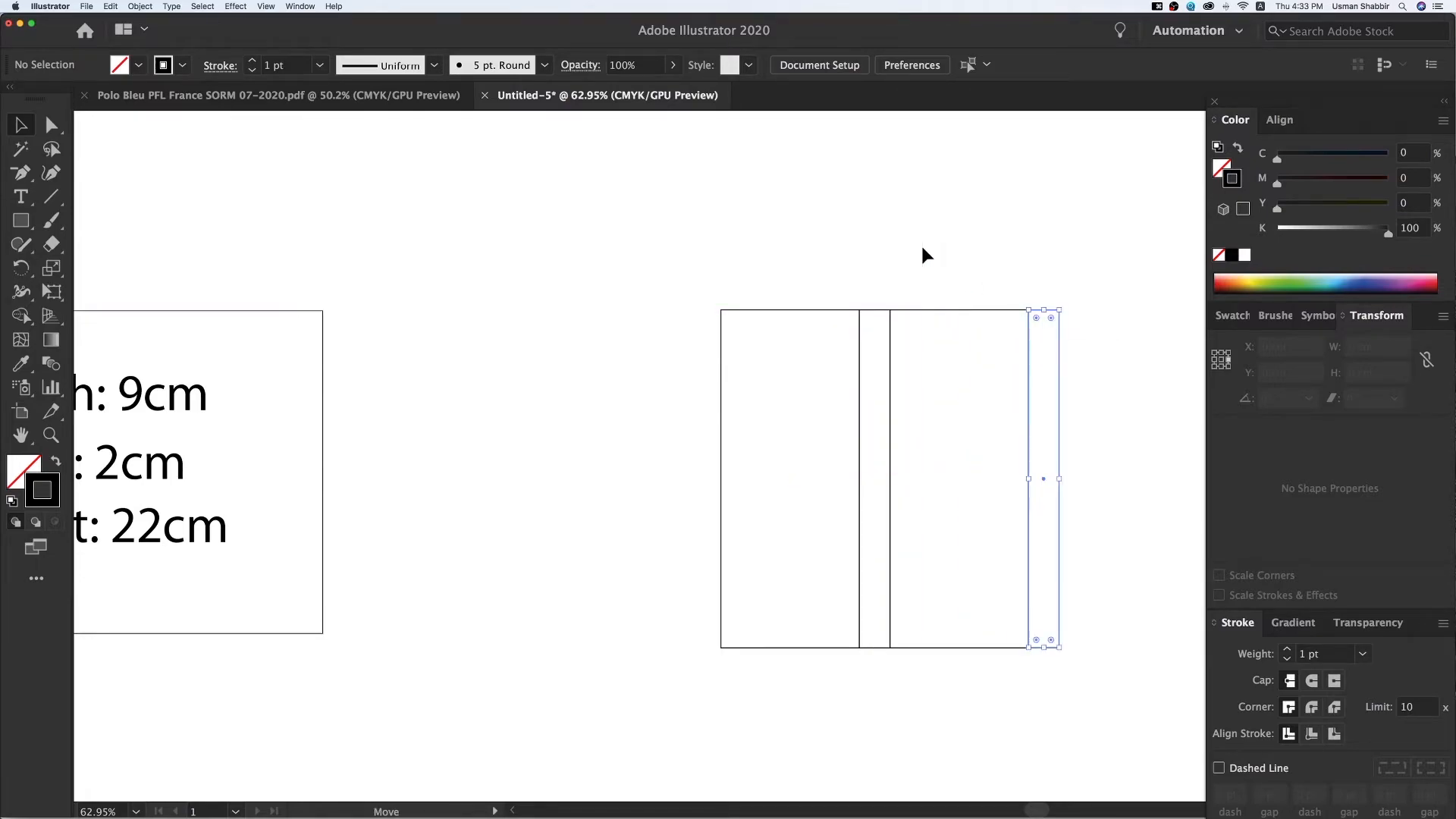
left_click(913, 246)
Step: Copy the 2 cm panel to the far left end and set the copy's width to 1 cm for the glue flap
left_click_drag(877, 312, 712, 315)
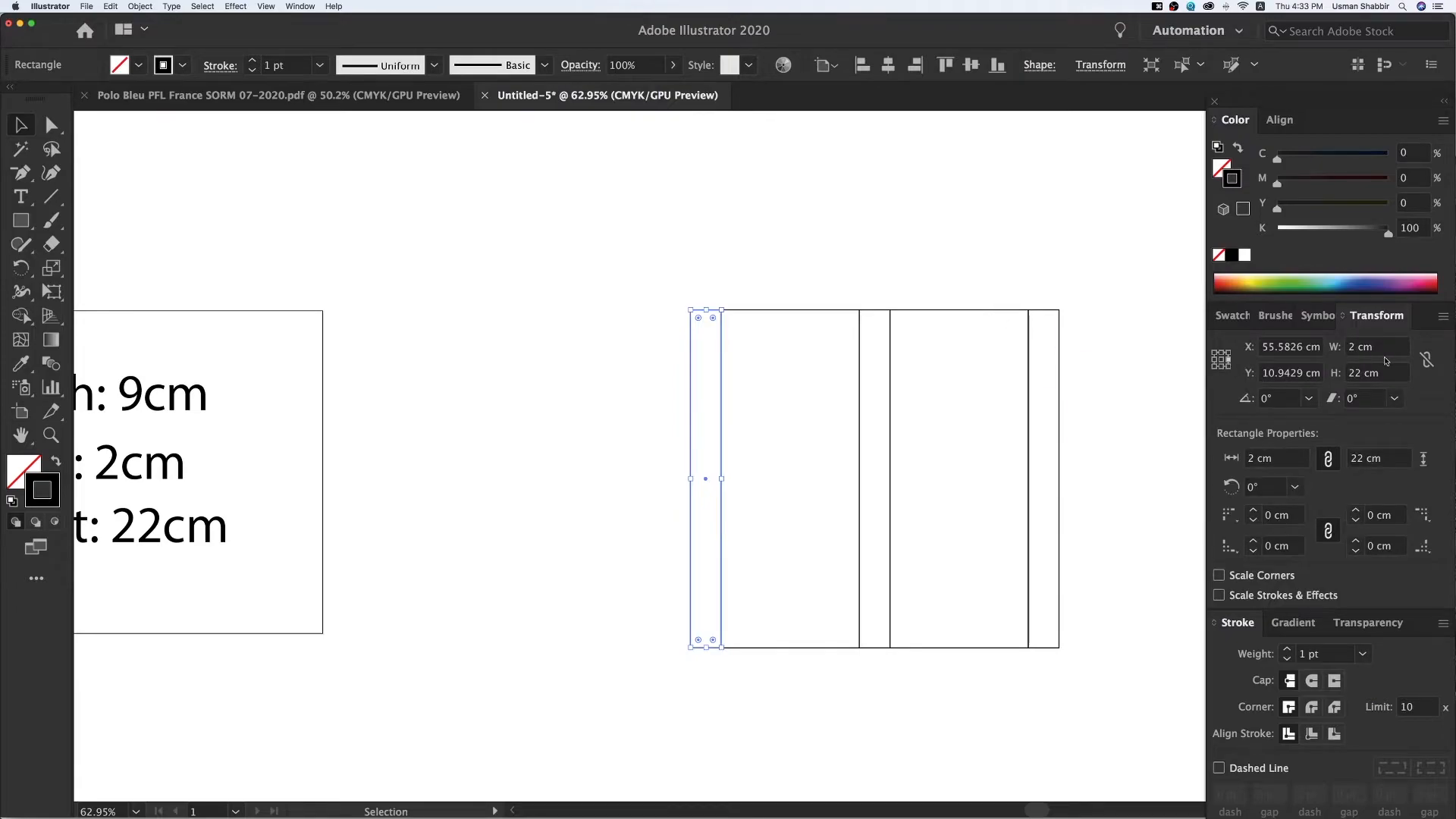
left_click(1340, 350)
type("1")
key("Return")
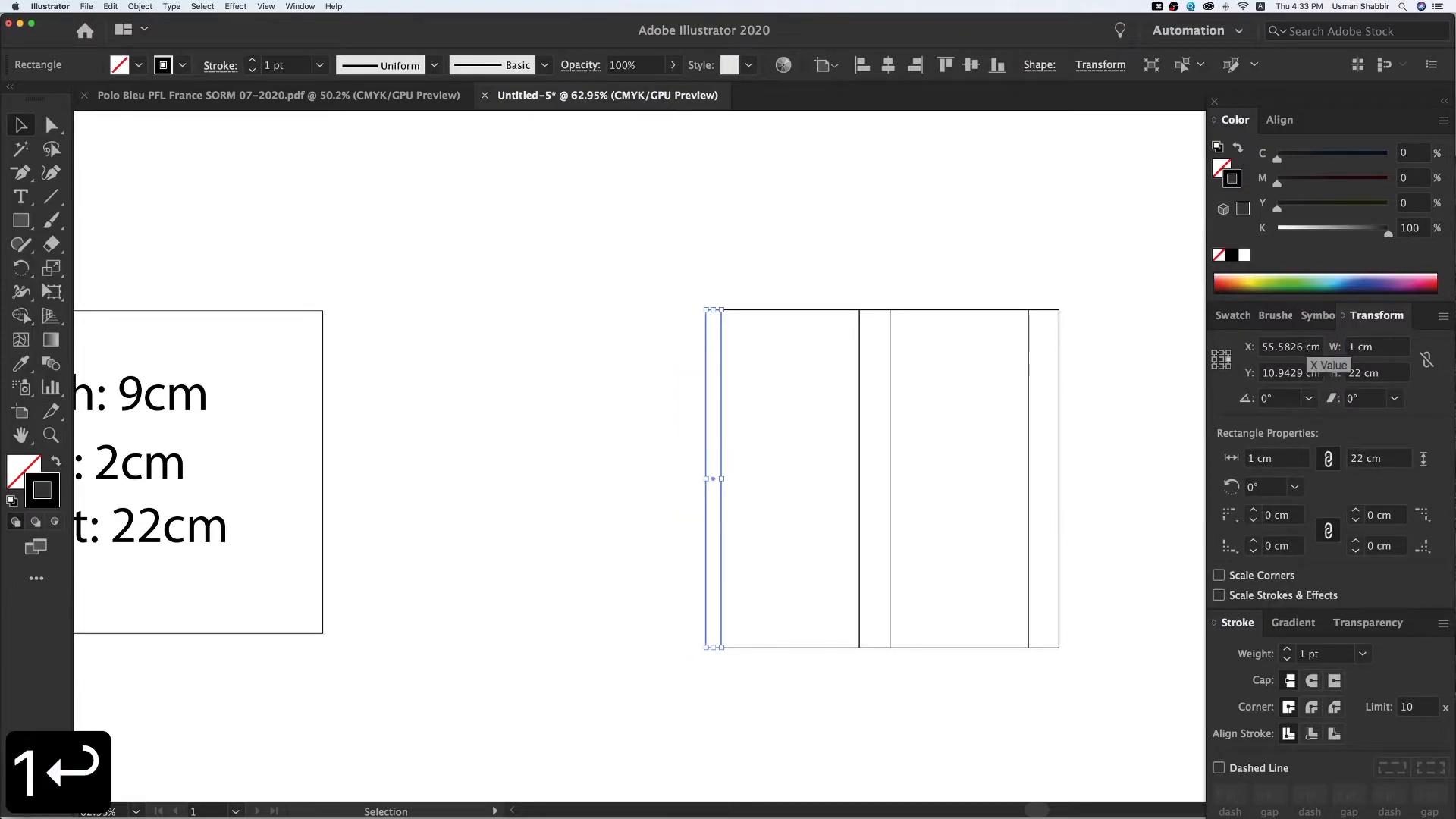
key("v")
left_click(637, 243)
Step: Set the keyboard increment preference to 1 and activate the Direct Selection tool
key("z")
key("z")
left_click_drag(603, 225, 1155, 691)
key("v")
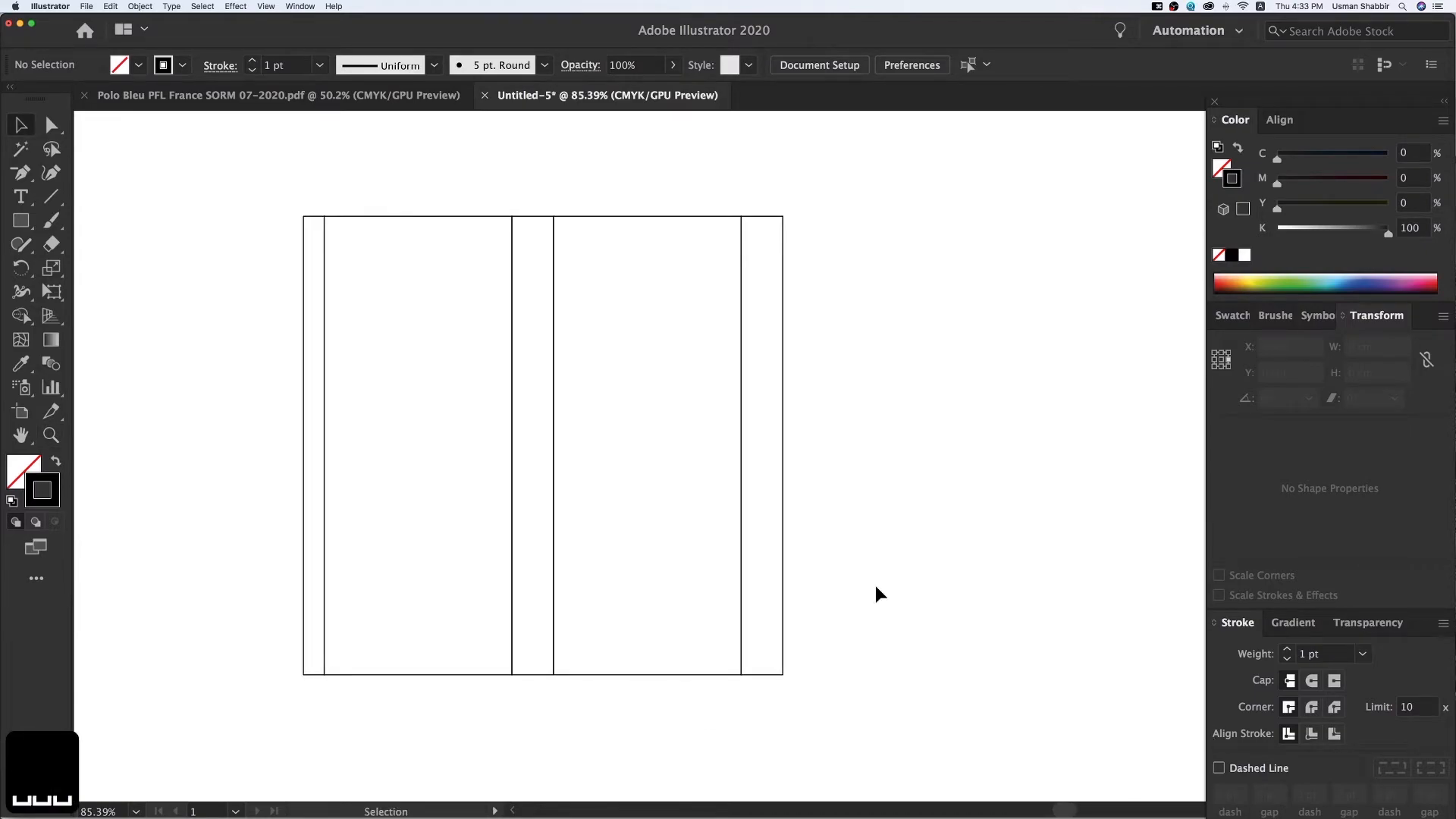
key("v")
key("space")
left_click_drag(791, 493, 793, 502)
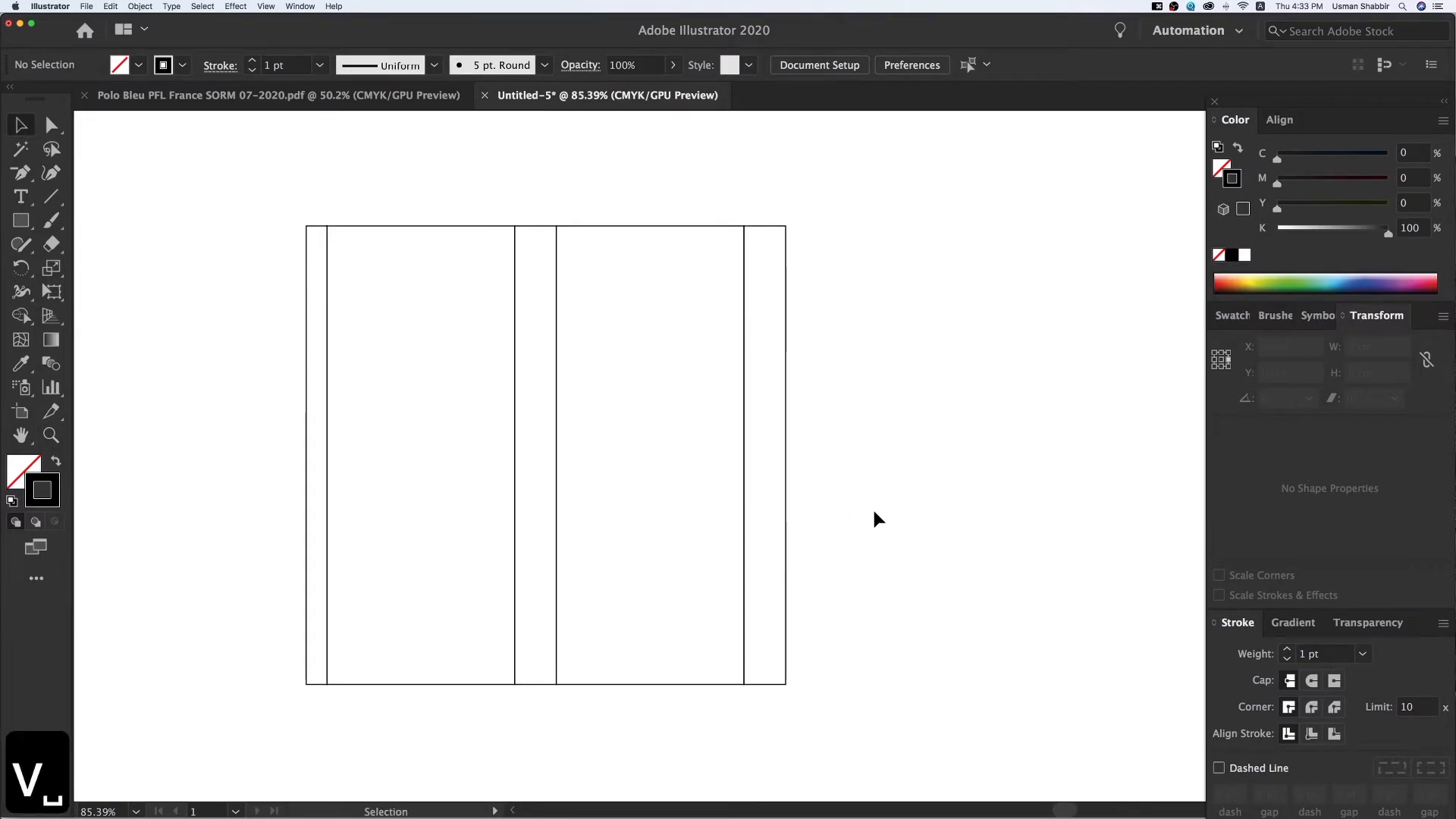
left_click_drag(562, 419, 561, 440)
key("v")
left_click(929, 66)
type("1")
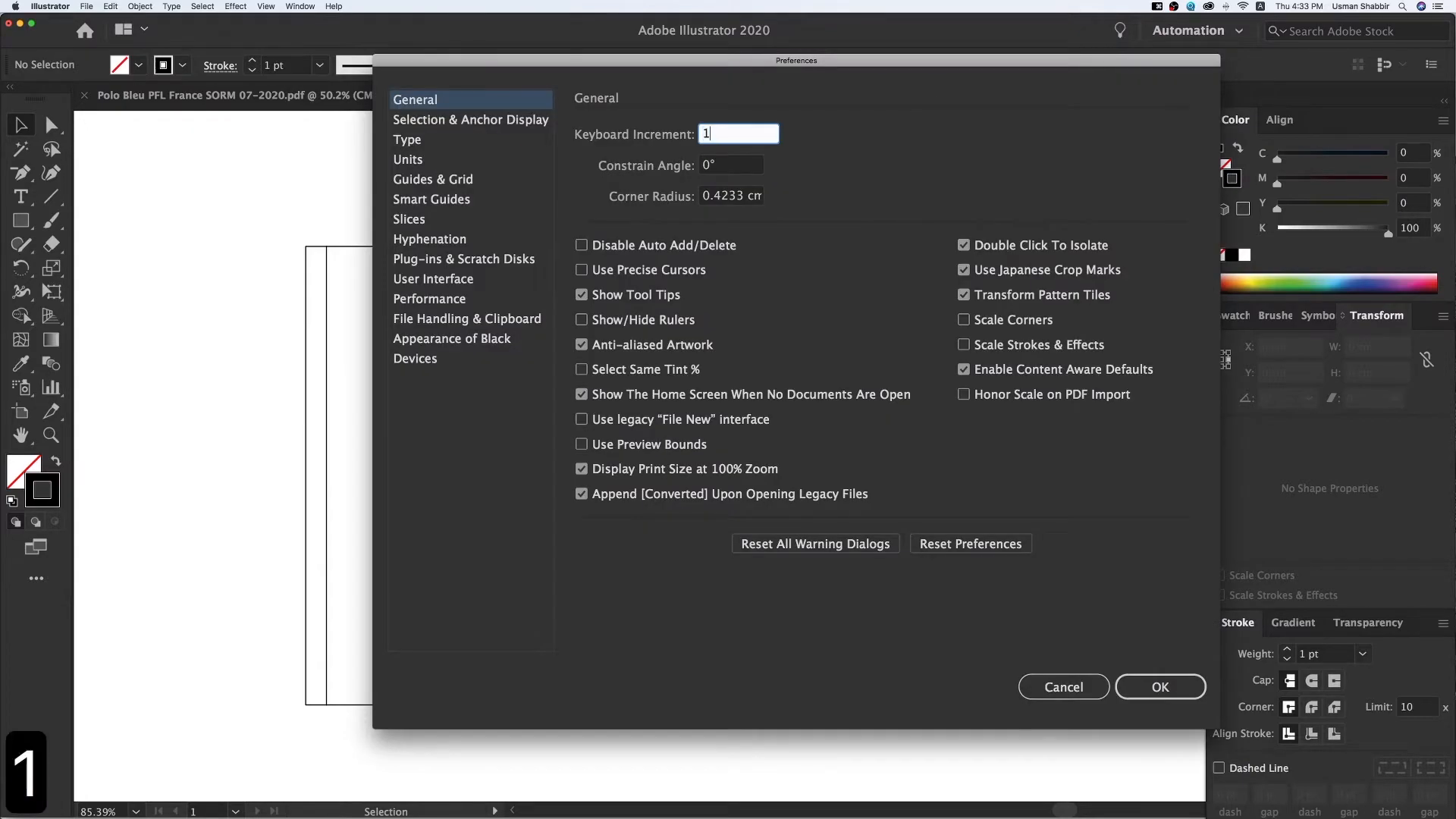
key("Return")
left_click(58, 126)
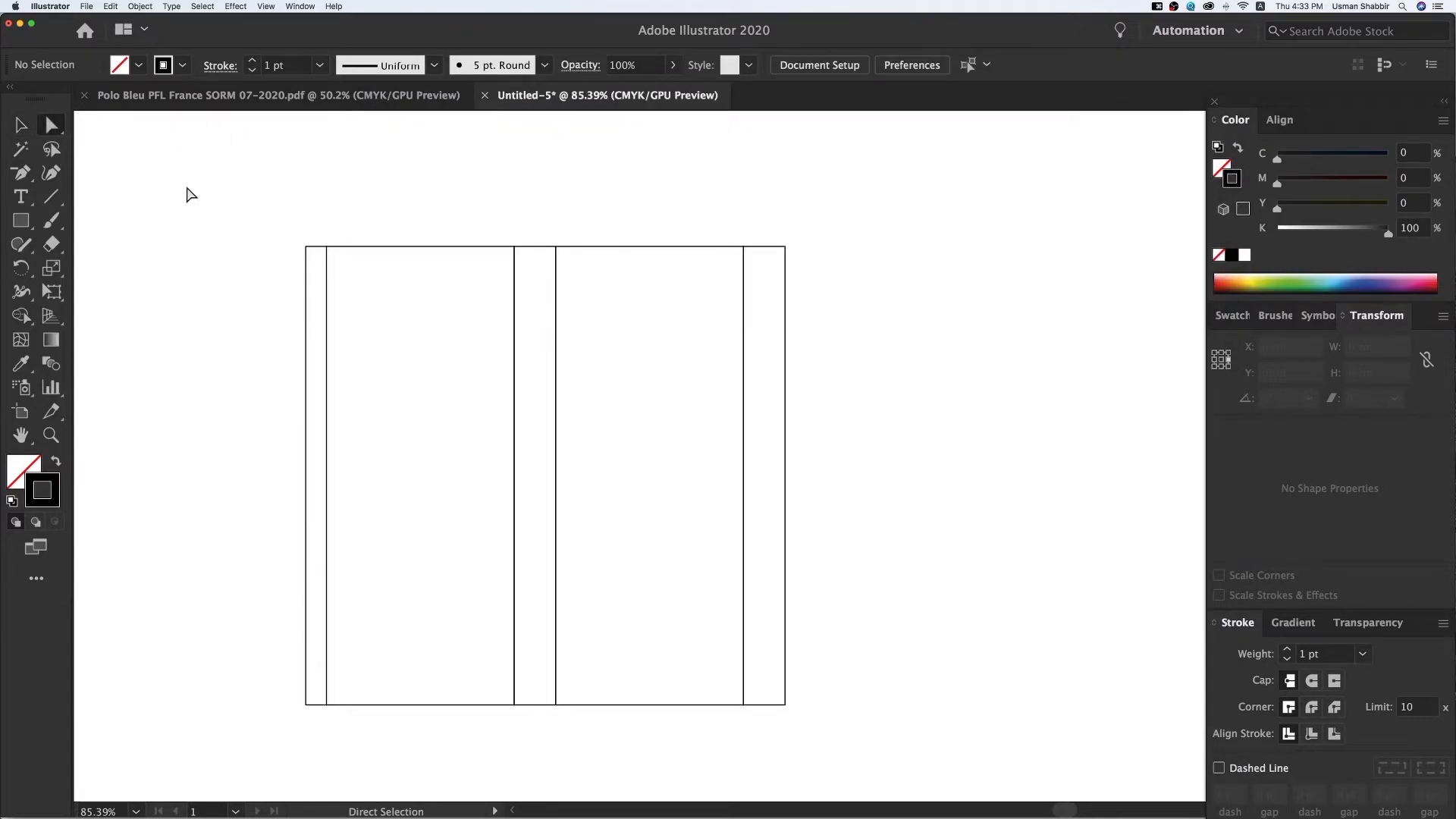
Step: Chamfer the glue flap's outer corners by moving its upper-left anchor down 1 cm and its lower-left anchor up 1 cm
left_click(307, 248)
key("Down")
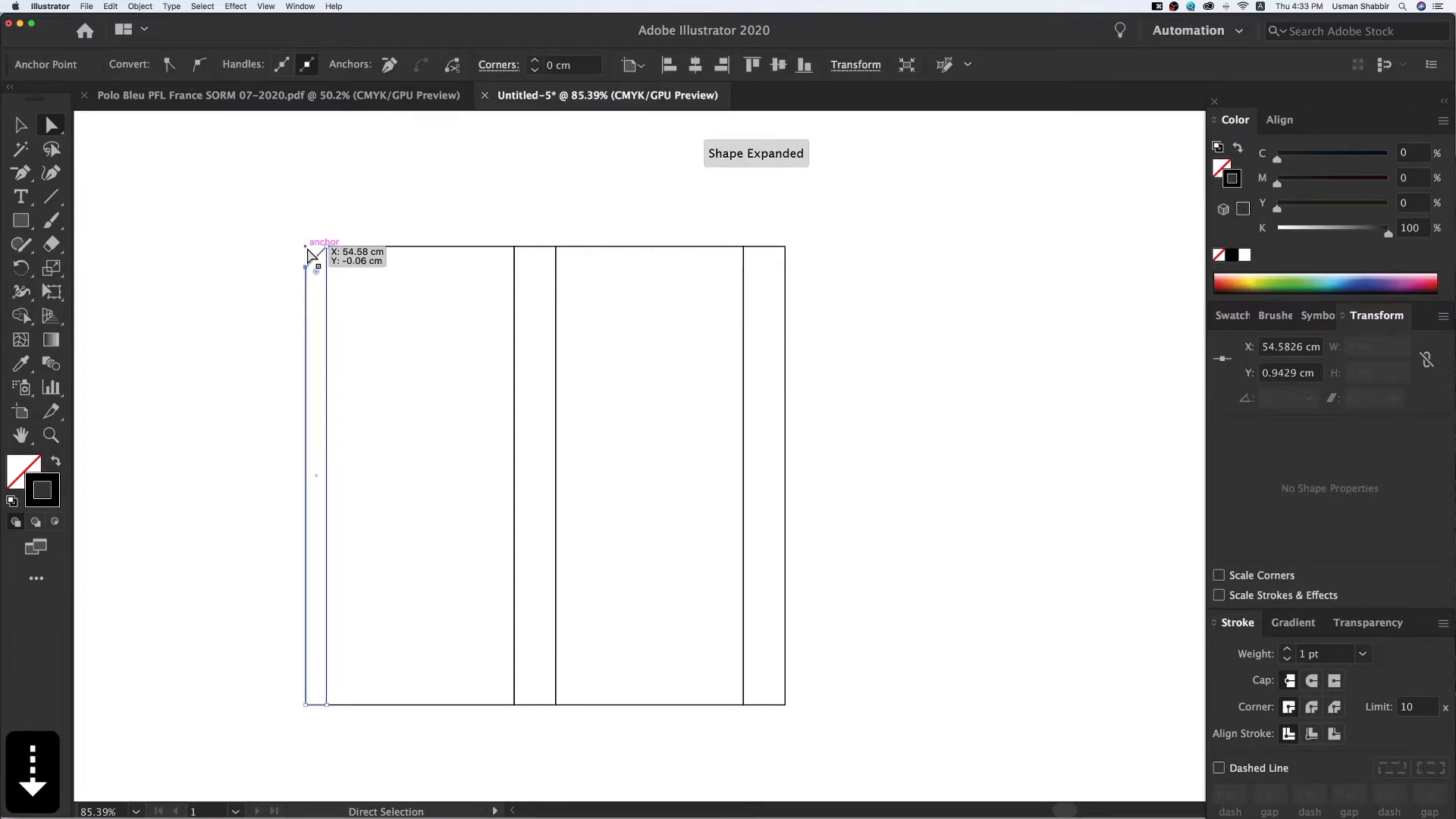
left_click(307, 706)
key("Up")
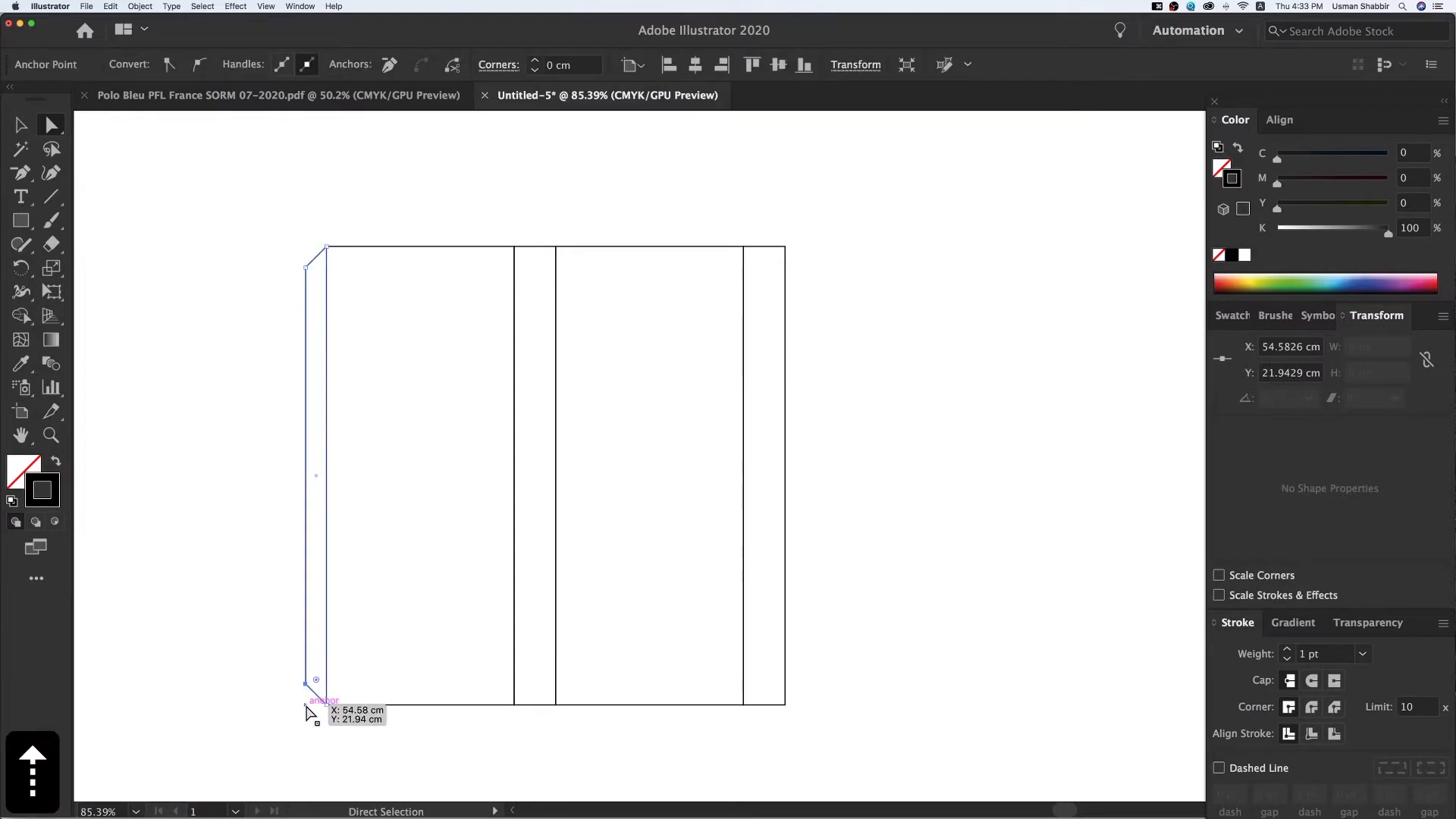
key("v")
left_click(845, 575)
Step: Copy the right 9 cm panel directly above itself and set the copy's height to 2 cm, keeping its bottom edge fixed
key("super+minus")
left_click_drag(802, 552, 797, 624)
left_click_drag(729, 722, 741, 365)
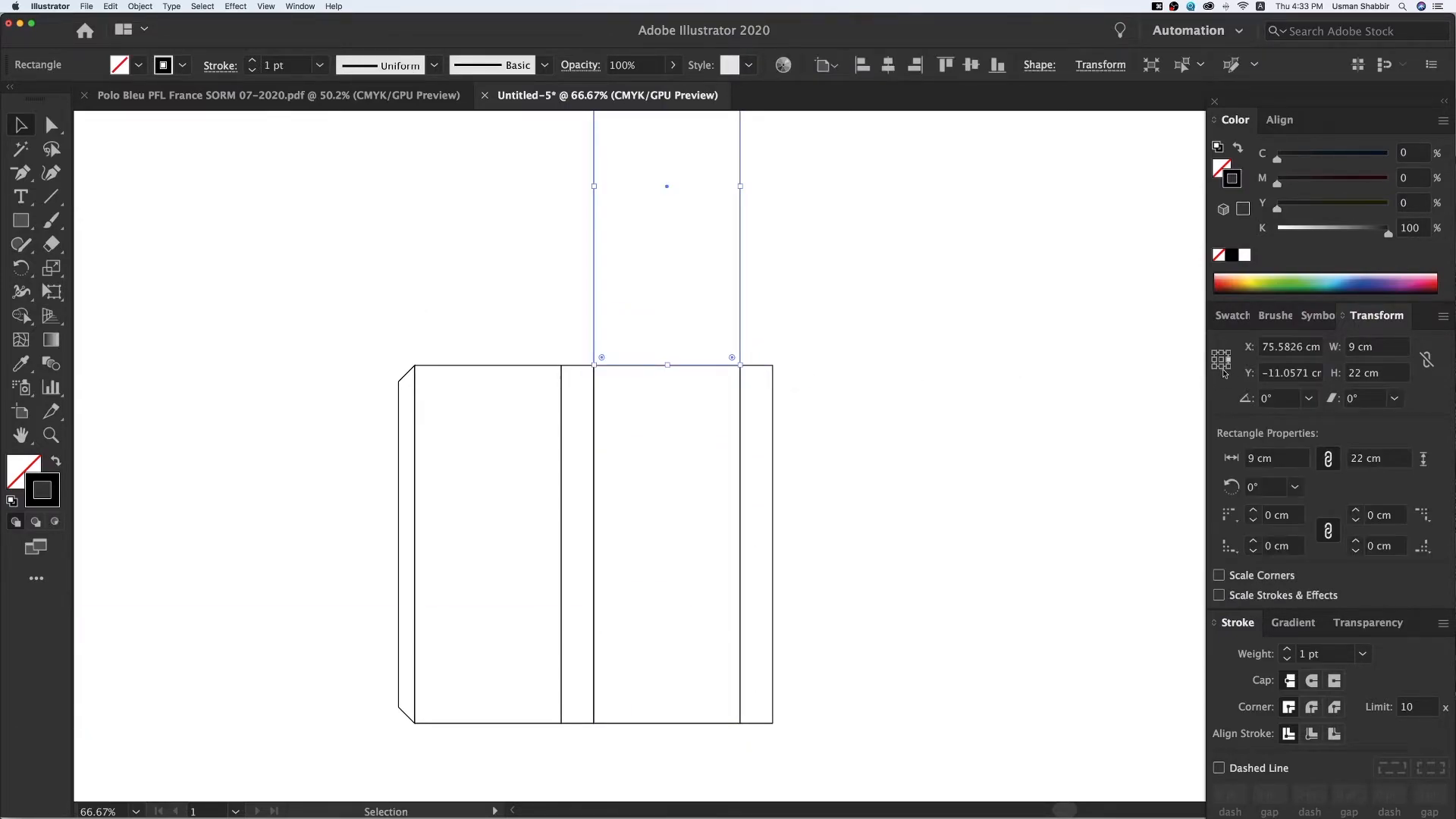
left_click(1353, 374)
type("2")
key("Return")
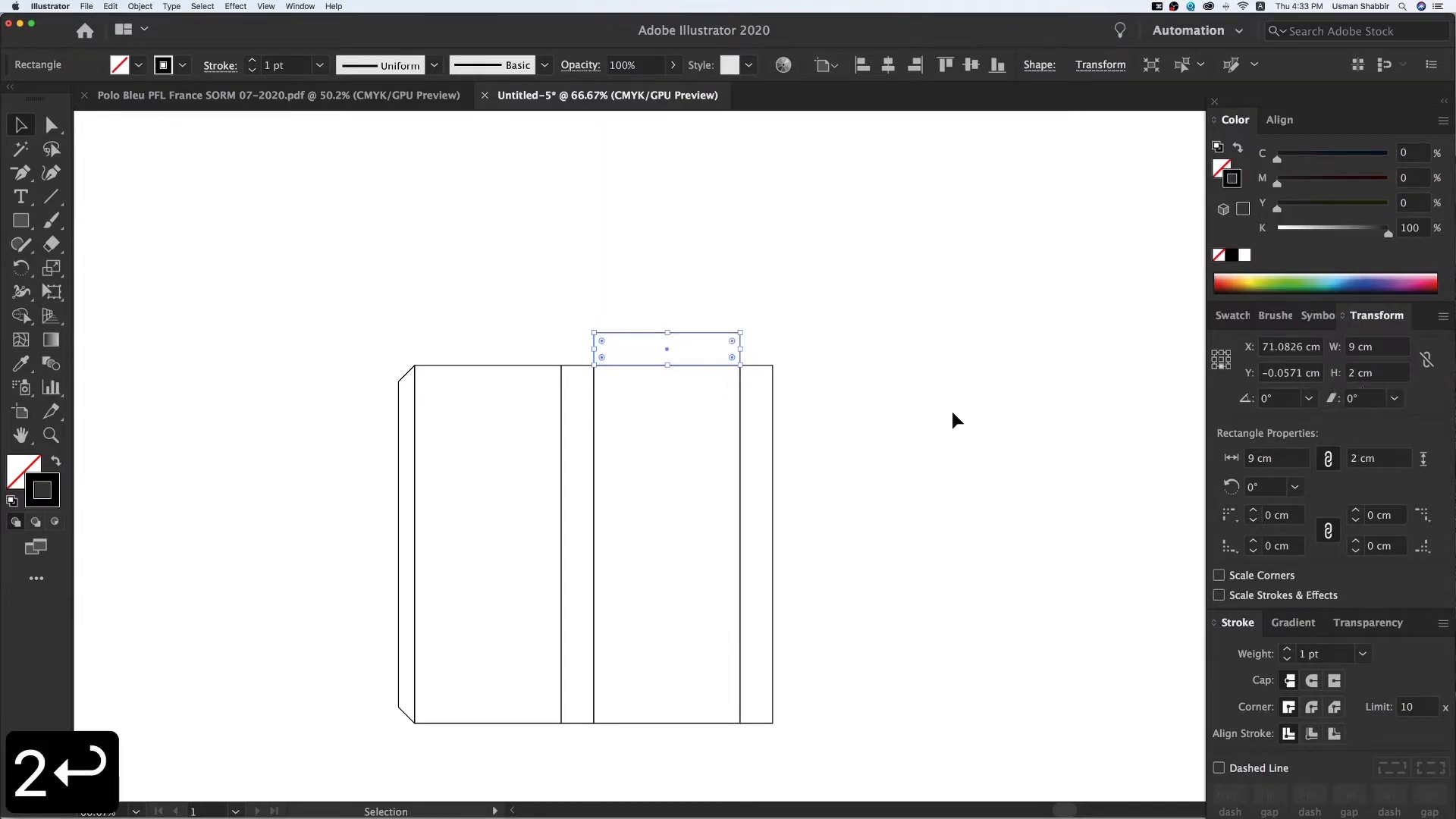
Step: Compare the width of the narrow side panel with the height of the lid panel above the 9 cm panel
left_click(543, 335)
left_click(576, 389)
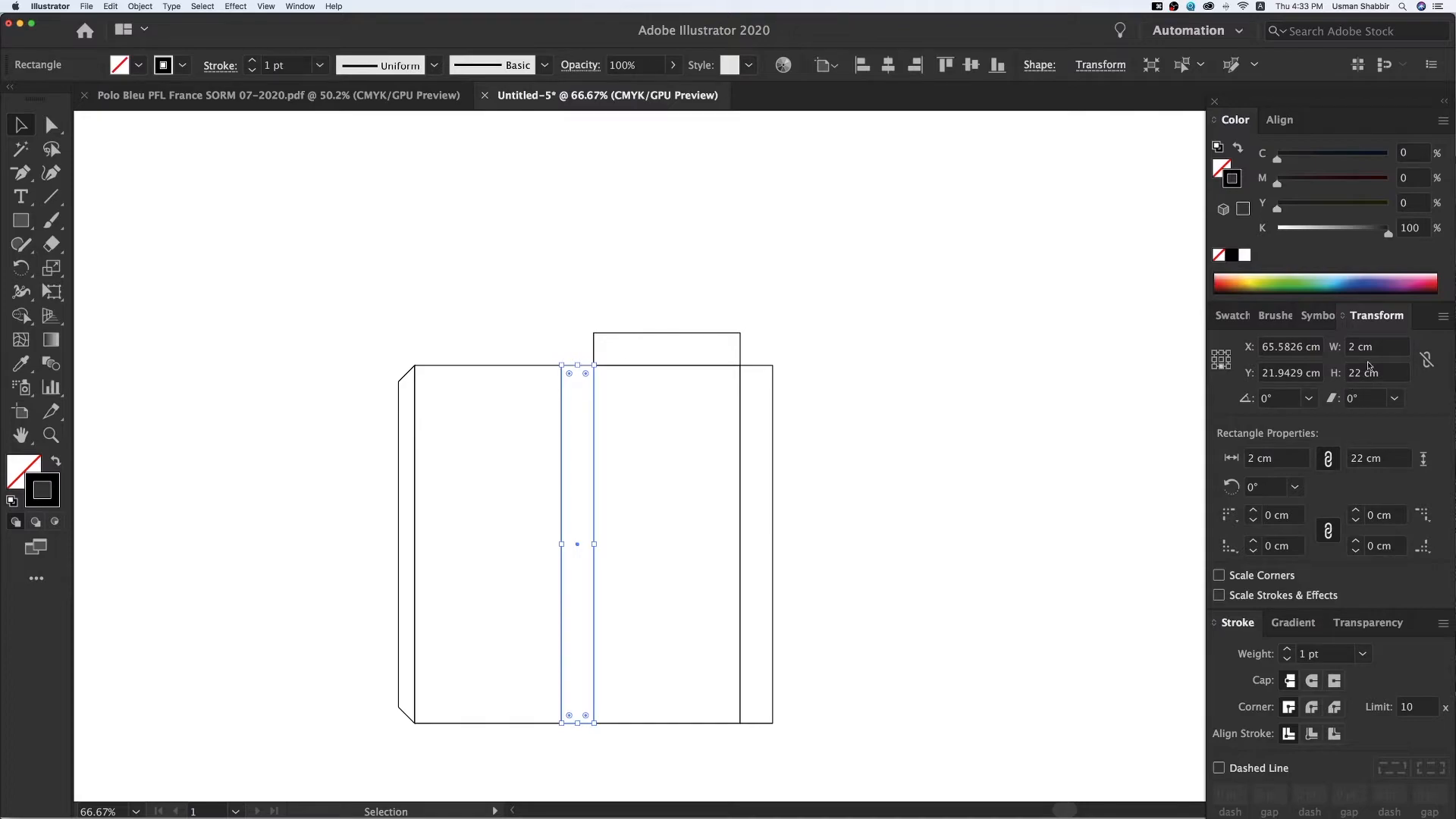
left_click(1364, 347)
left_click(709, 364)
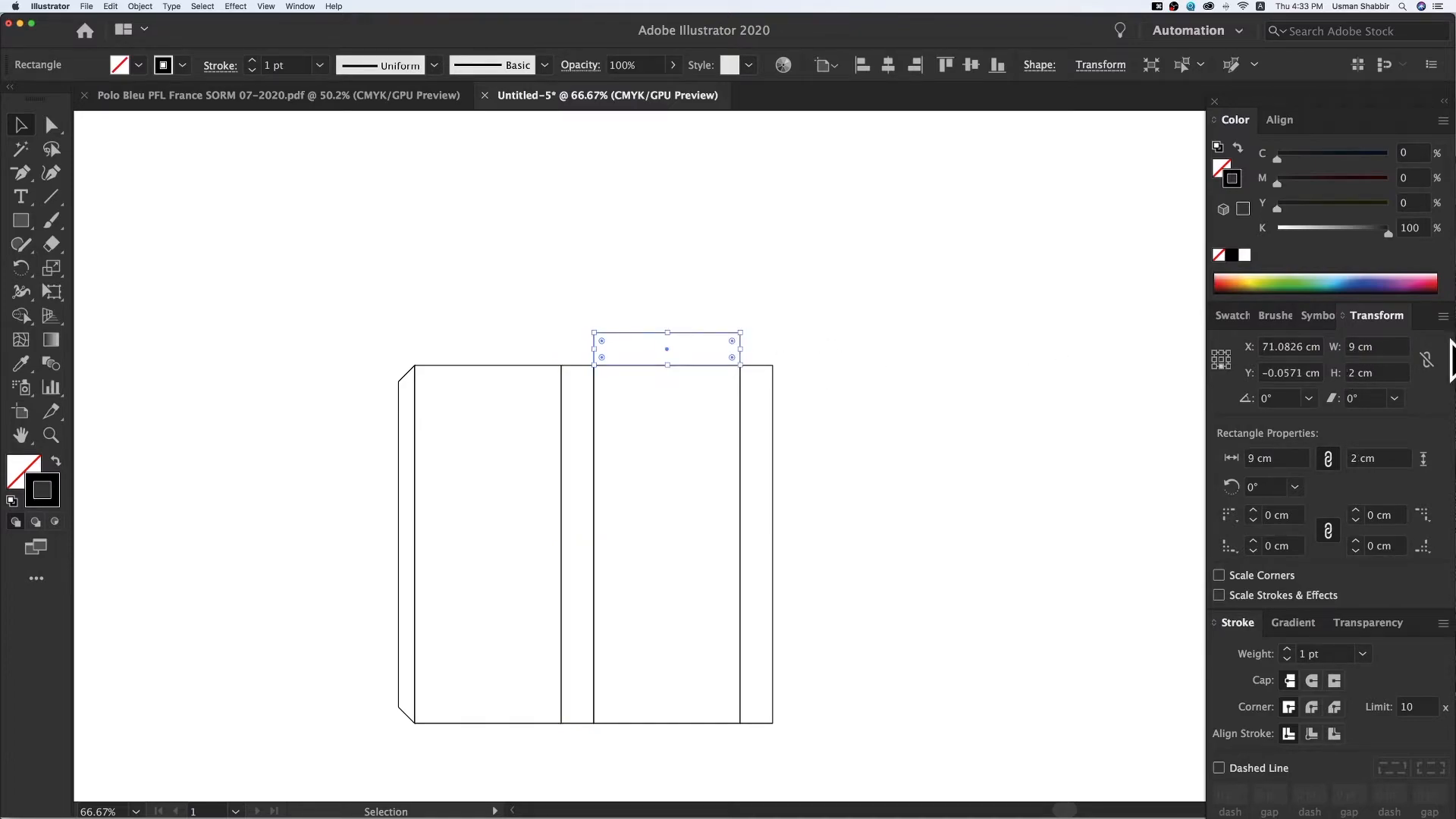
left_click(1387, 373)
left_click(745, 325)
Step: Copy the lid panel directly above itself and set the copy's height to 1.5 cm for the tuck flap
key("z")
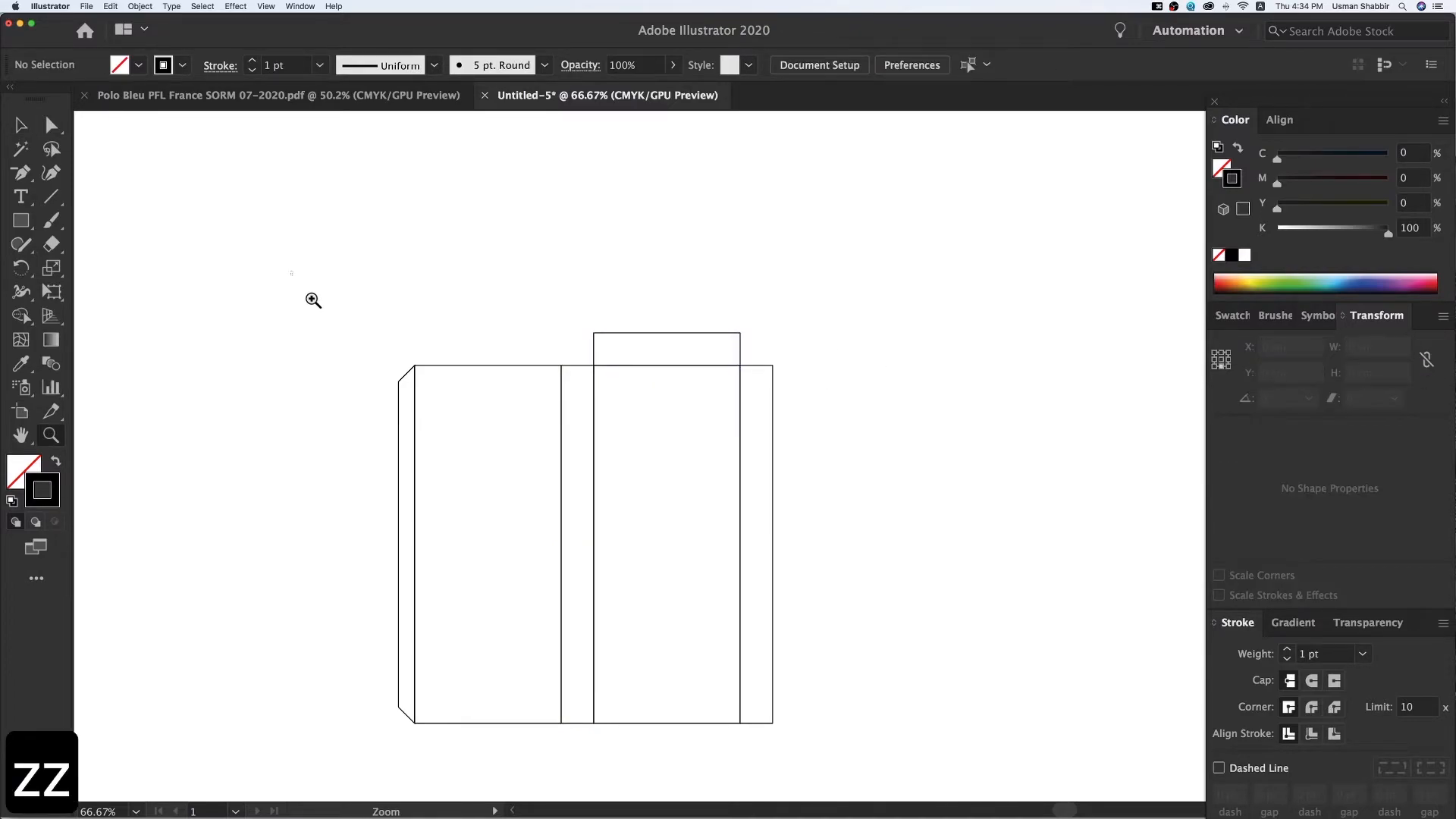
left_click_drag(291, 271, 1135, 747)
key("v")
left_click_drag(783, 325, 789, 283)
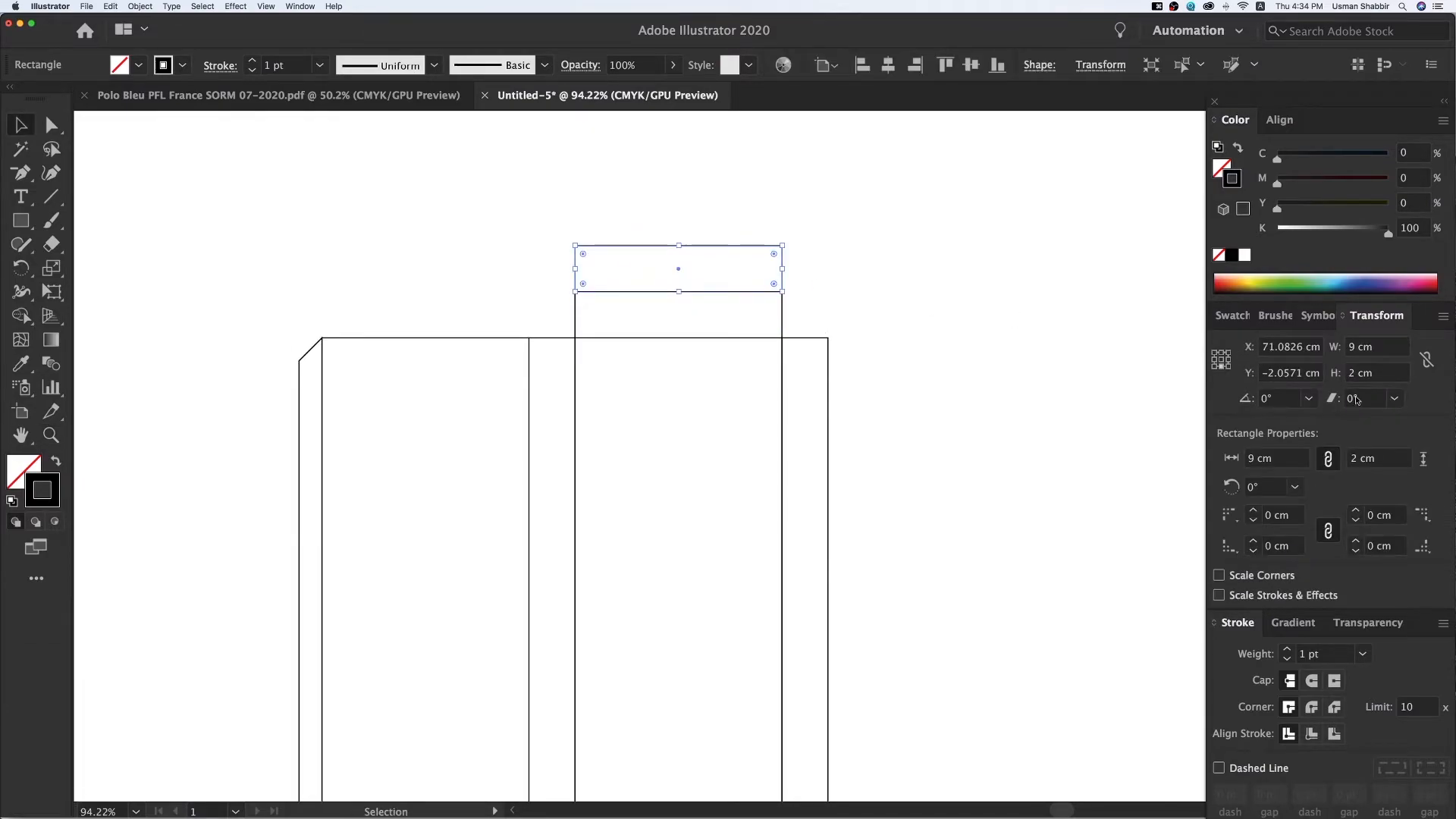
left_click(1340, 374)
type("1.5")
key("Return")
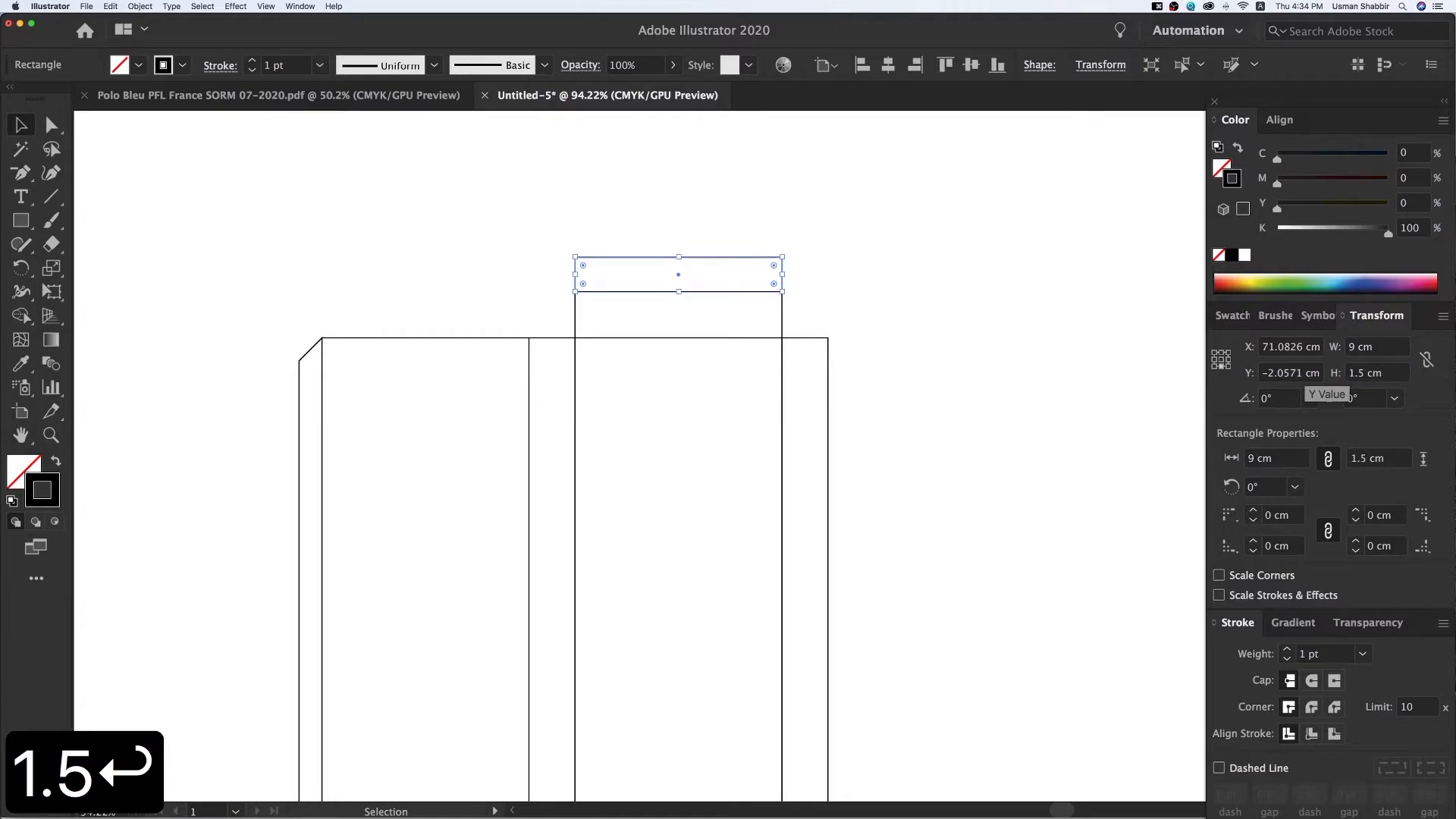
Step: Round the tuck flap's two upper corners to a 1.5 cm radius
left_click(47, 126)
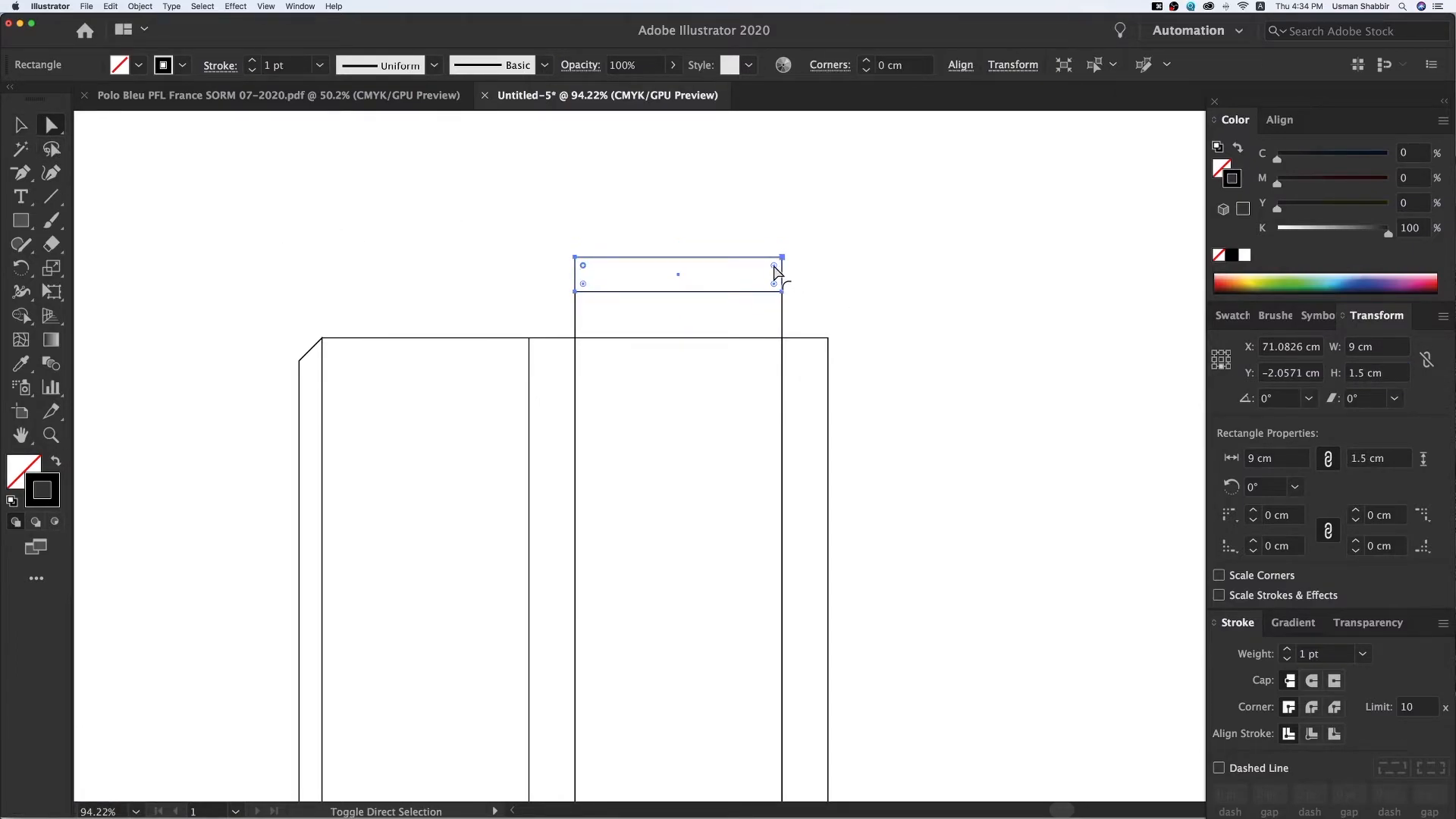
left_click_drag(776, 272, 699, 270)
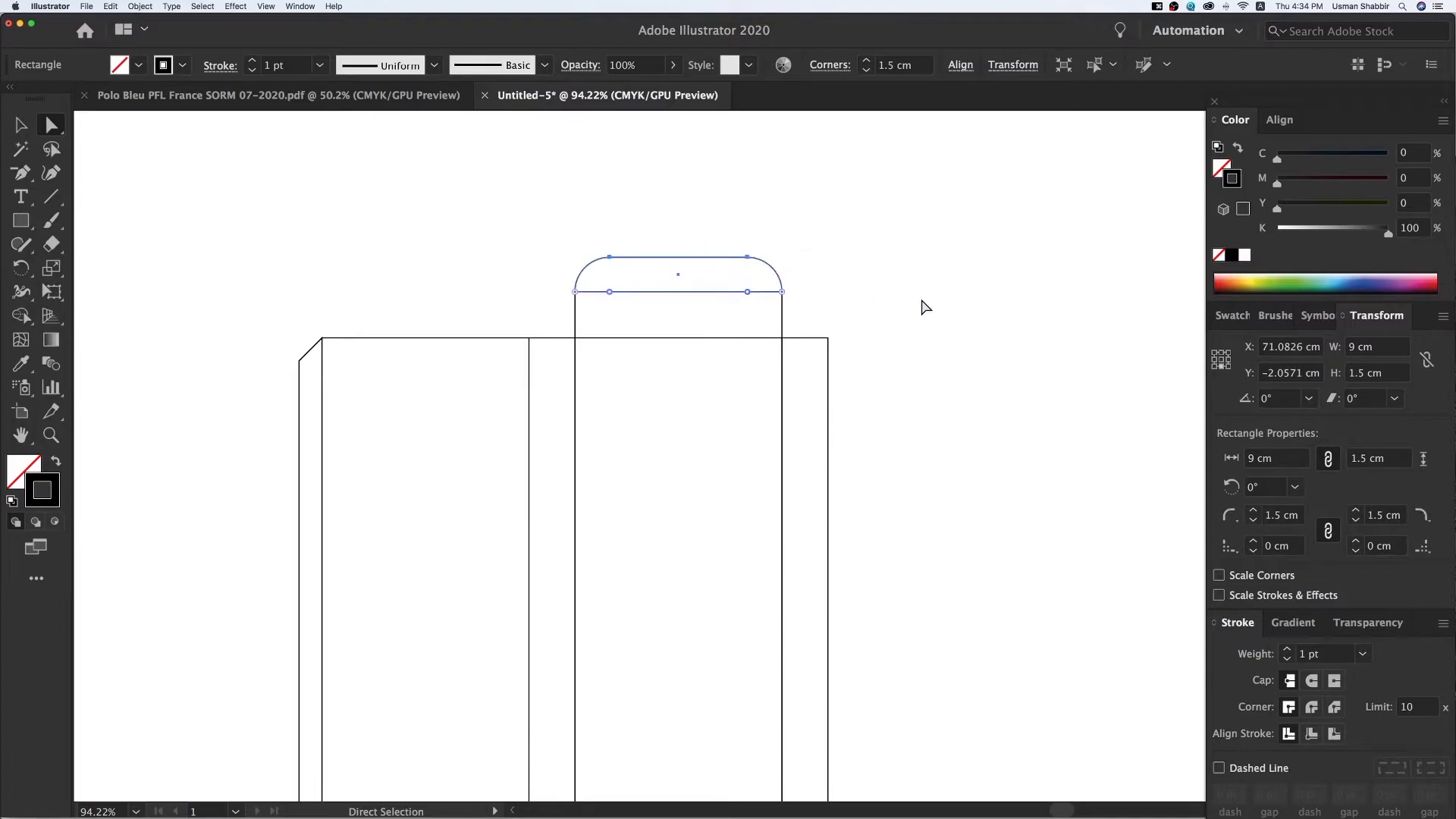
key("v")
left_click(942, 335)
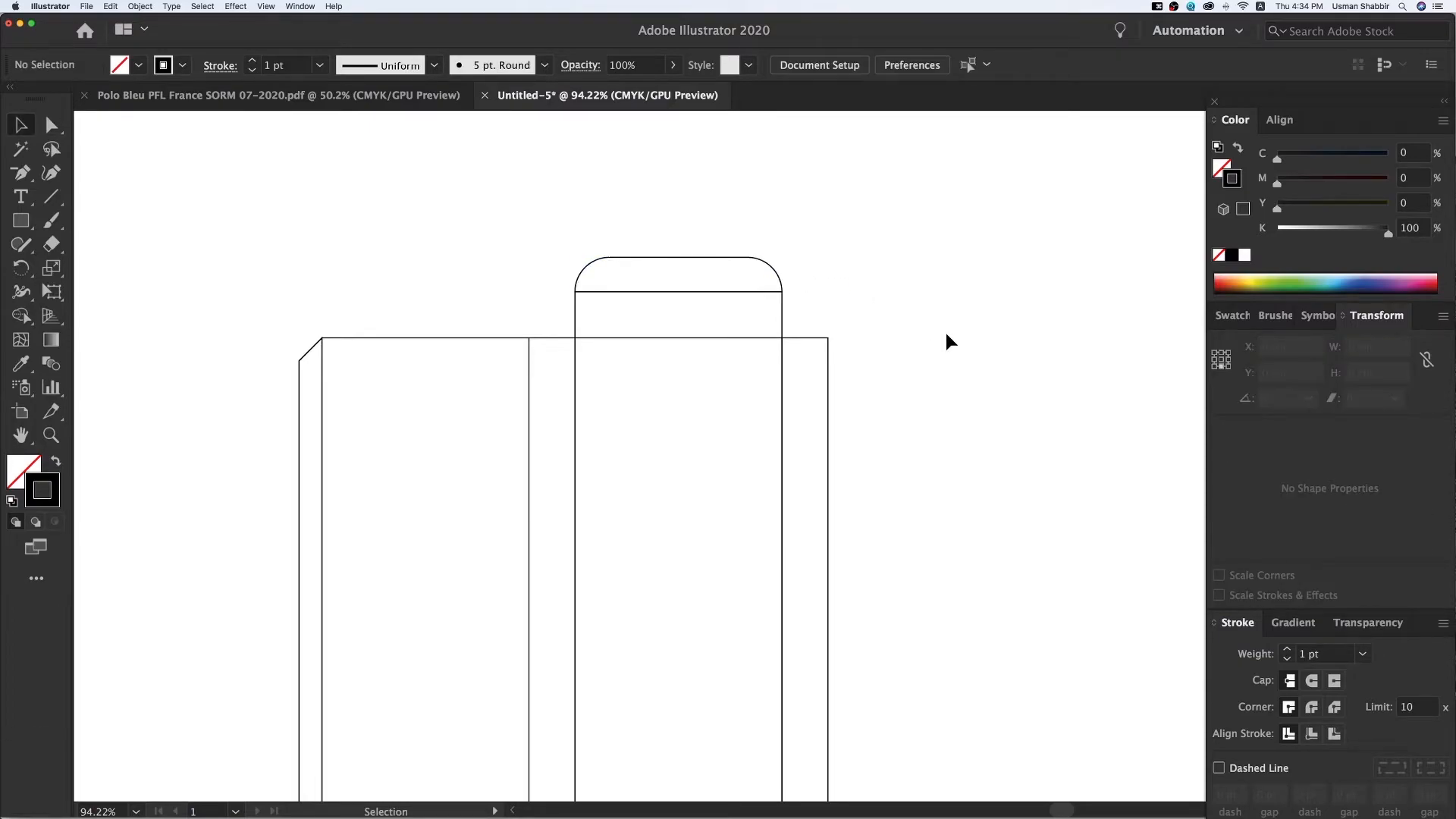
Step: Copy the middle narrow panel directly above itself and reduce the copy's height to 2 cm, level with the lid panel
key("v")
key("space")
left_click_drag(726, 331, 739, 289)
key("v")
scroll(618, 705, "up", 1)
left_click_drag(631, 649, 624, 351)
key("space")
left_click_drag(724, 398, 663, 517)
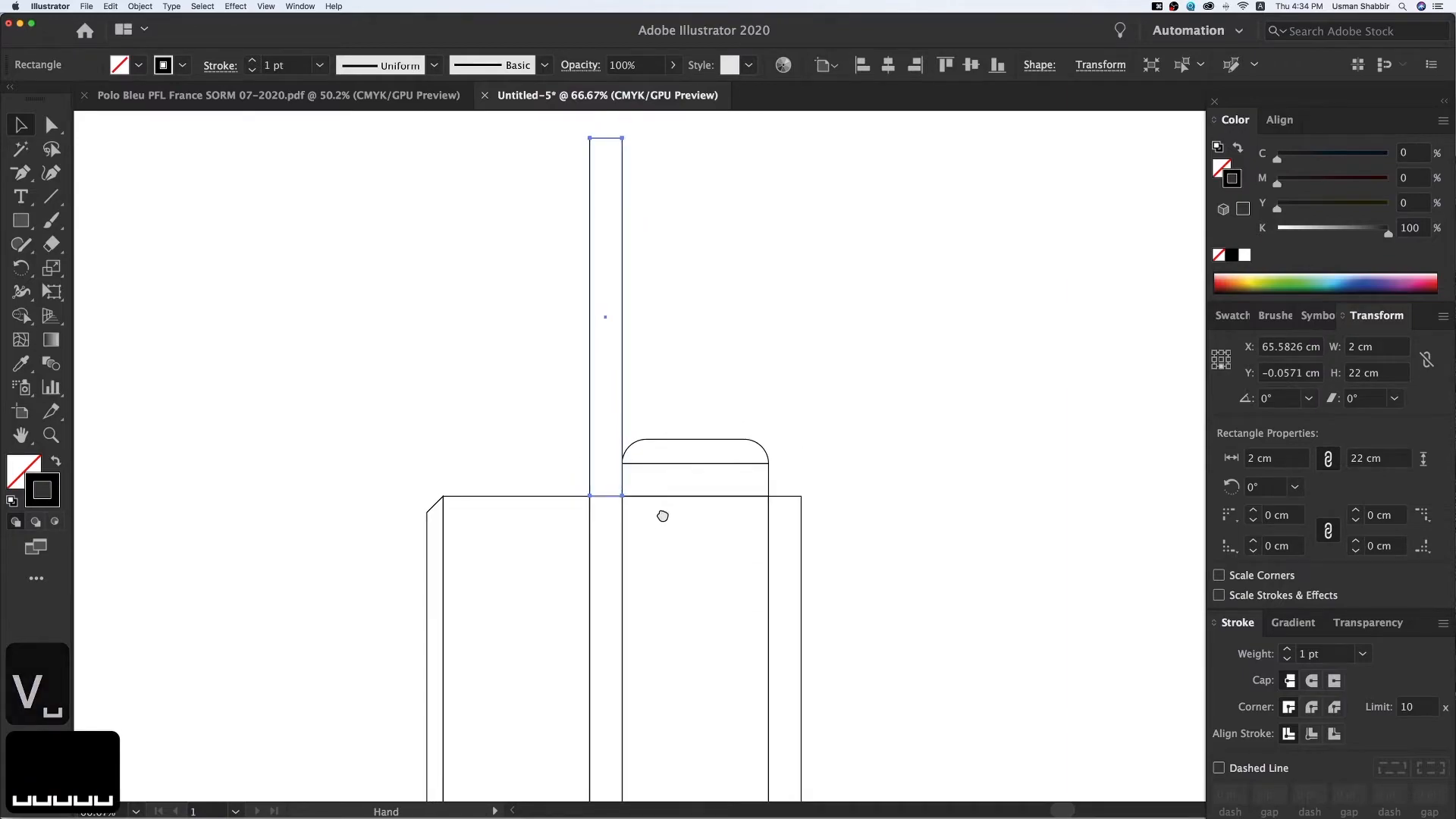
left_click_drag(605, 139, 640, 465)
left_click(531, 393)
Step: Add an anchor point near the bottom of both the right and left edges of the 2 × 2 cm dust flap
key("z")
left_click_drag(531, 393, 815, 629)
key("v")
left_click(438, 311)
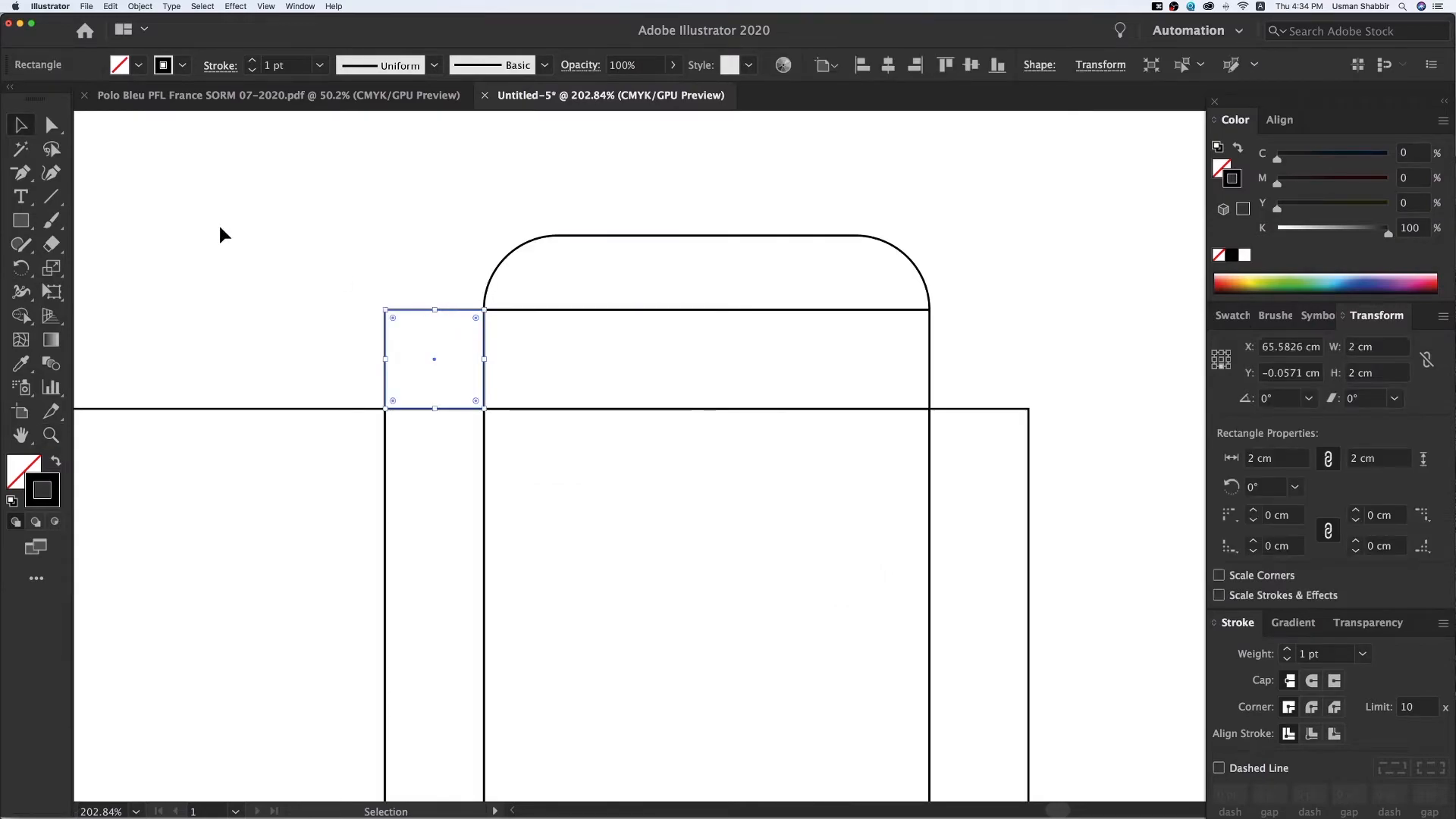
left_click(21, 173)
left_click(65, 197)
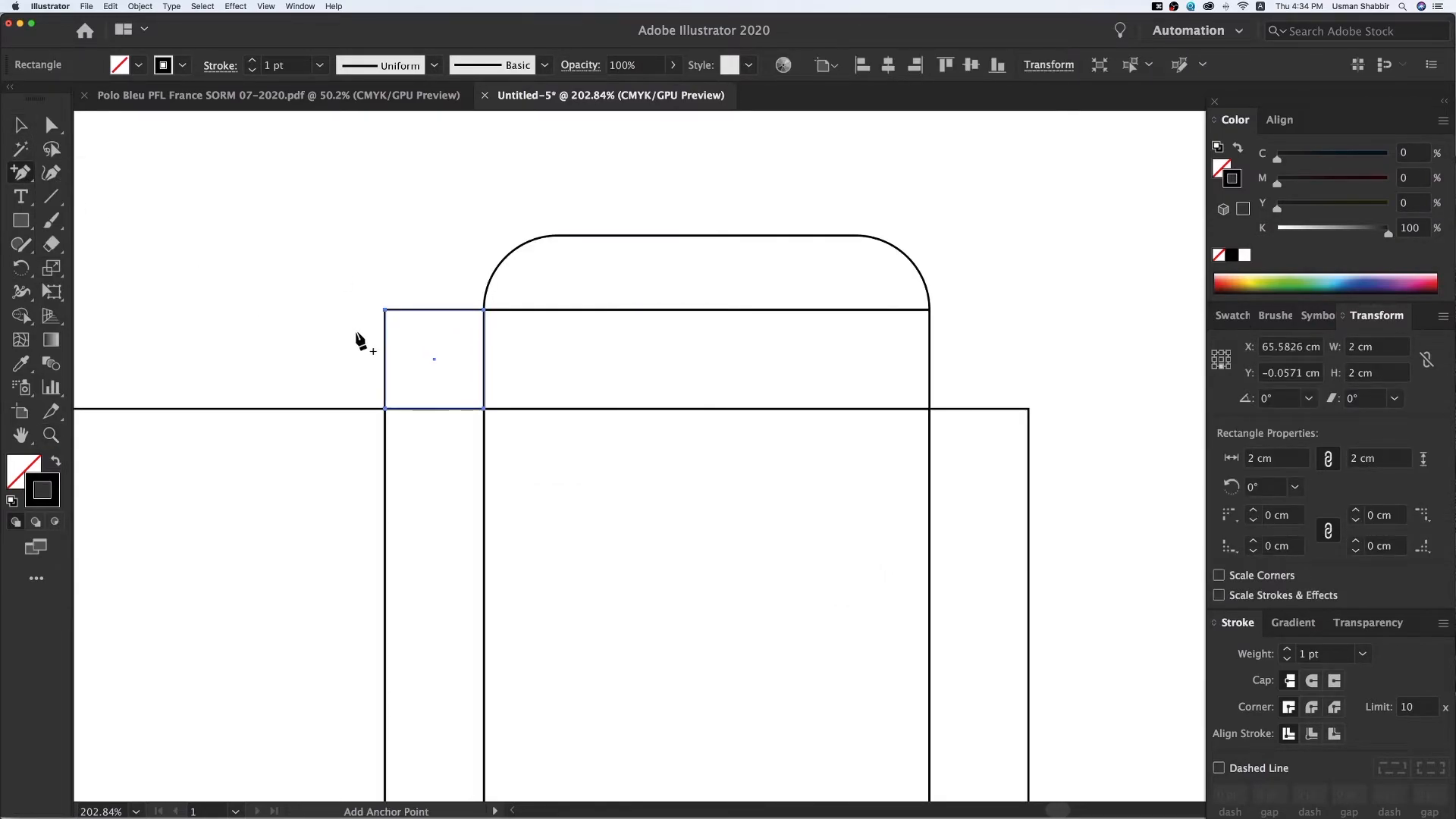
left_click(483, 397)
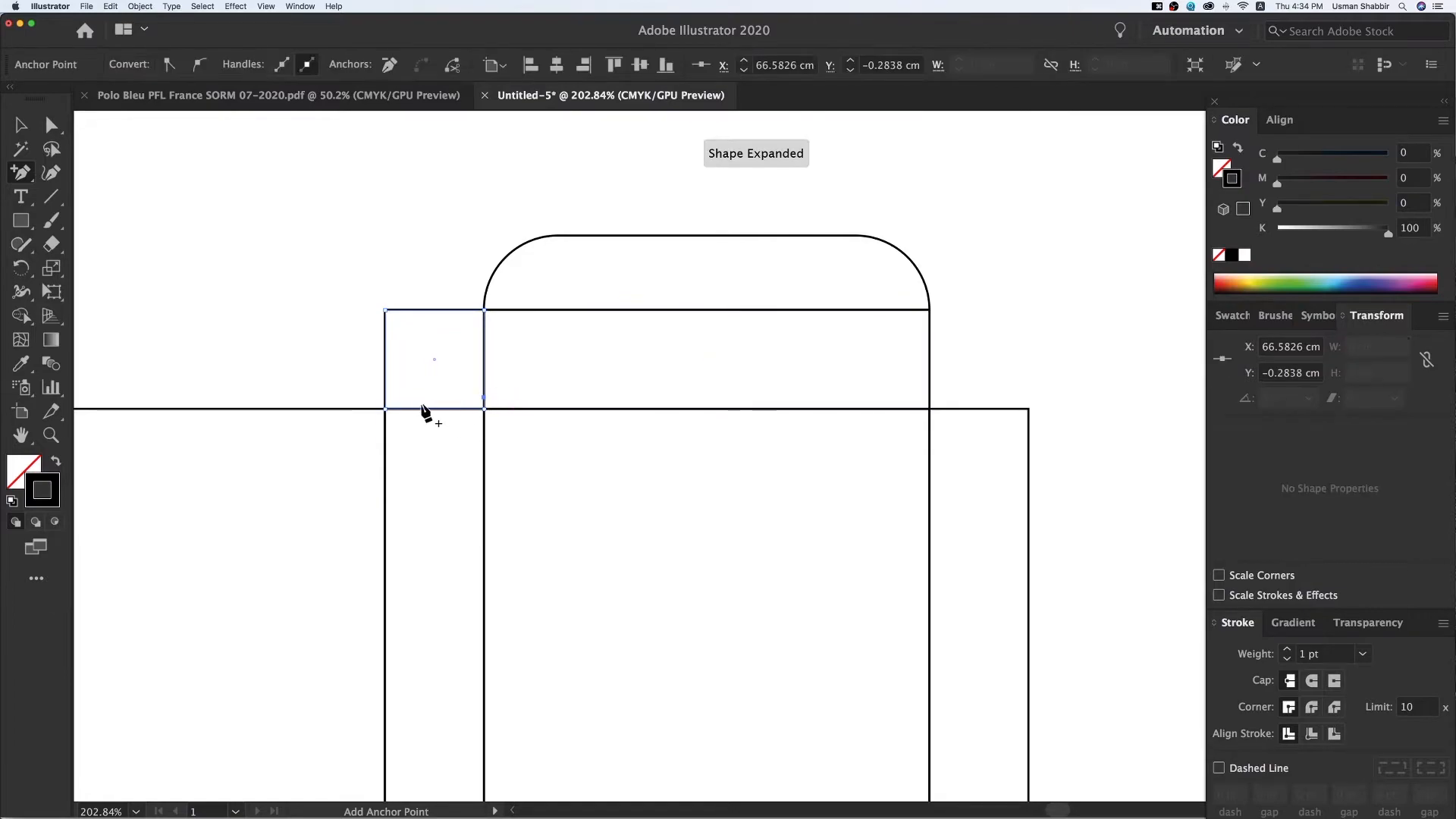
left_click(385, 396)
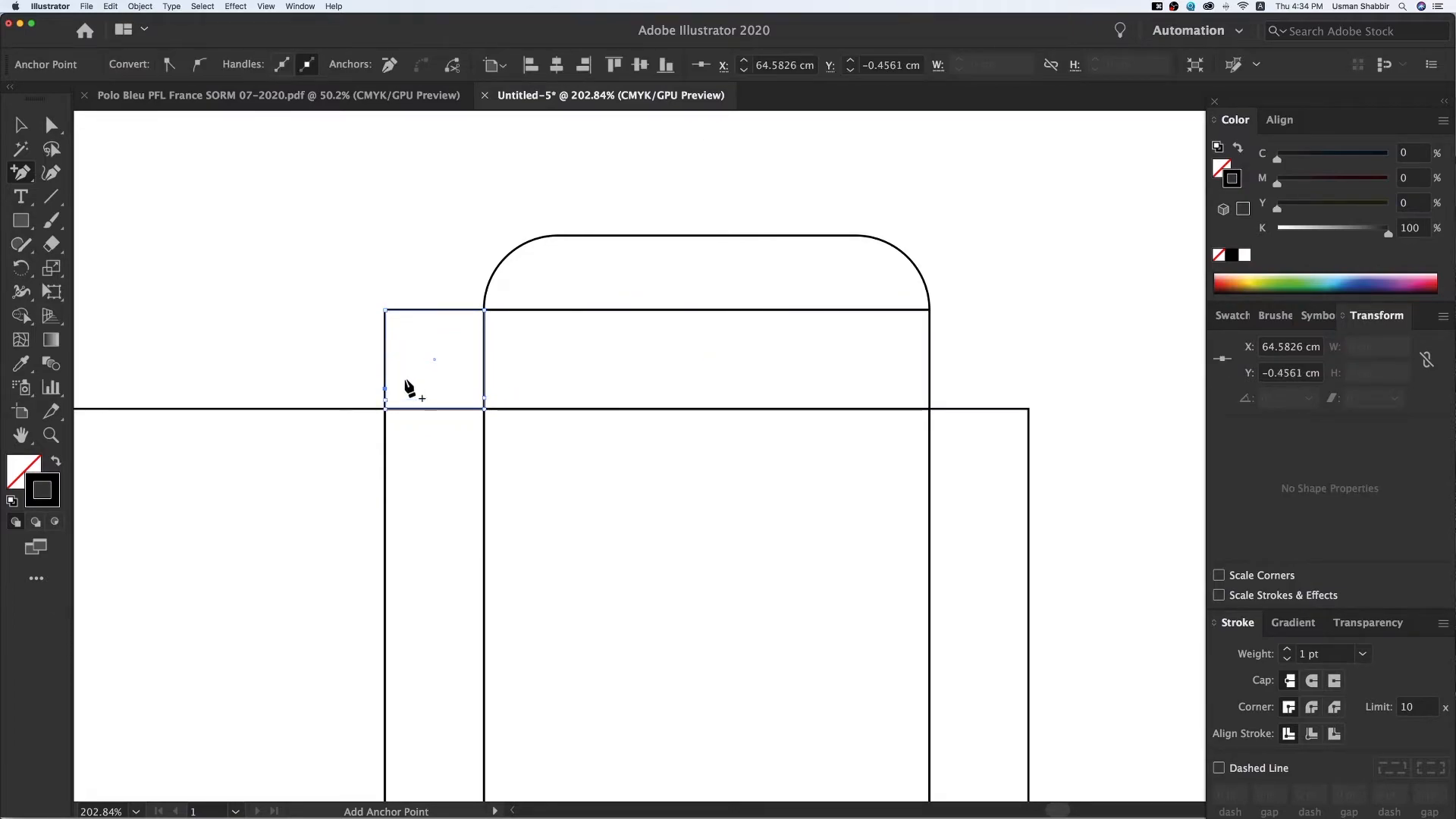
left_click(439, 270)
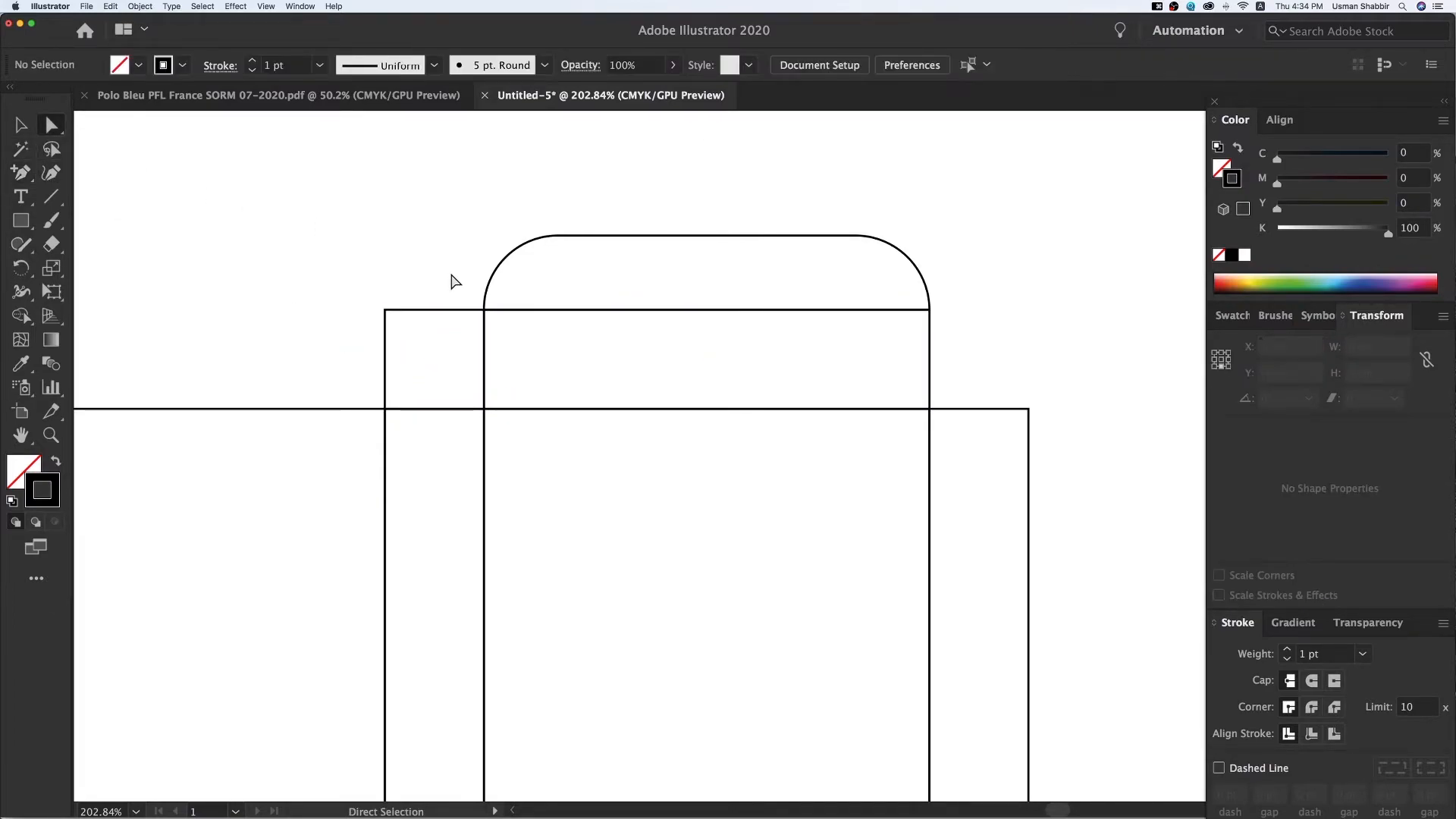
Step: Isolate the dust flap and shift its right edge slightly inward above the bottom corner, leaving a small angled notch
key("v")
double_click(443, 311)
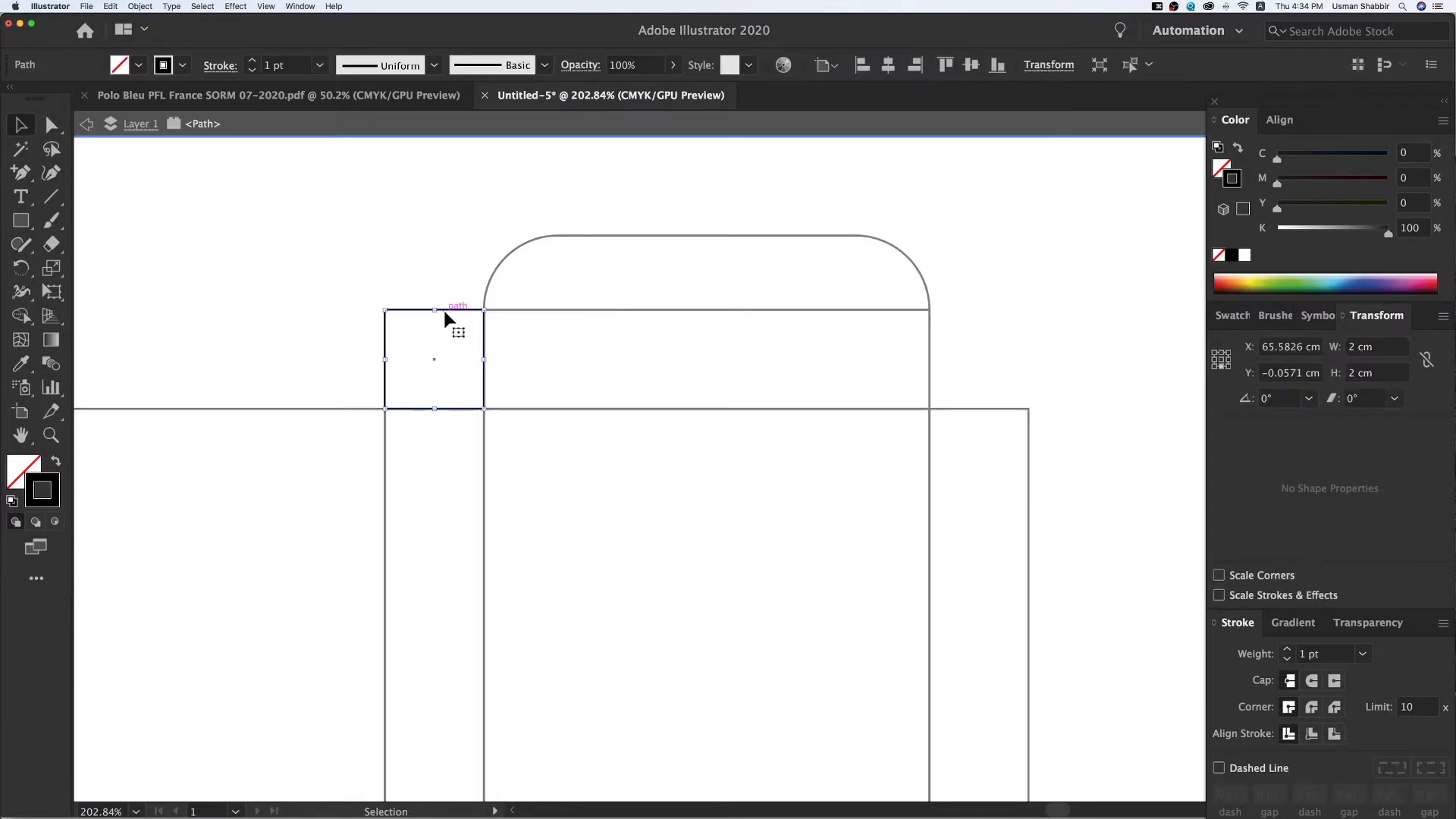
left_click(51, 126)
left_click_drag(455, 280, 475, 396)
left_click(403, 289)
Step: Taper the dust flap's left edge by moving its top-left anchor about 0.4 cm inward and the lower added anchor slightly inward
key("a")
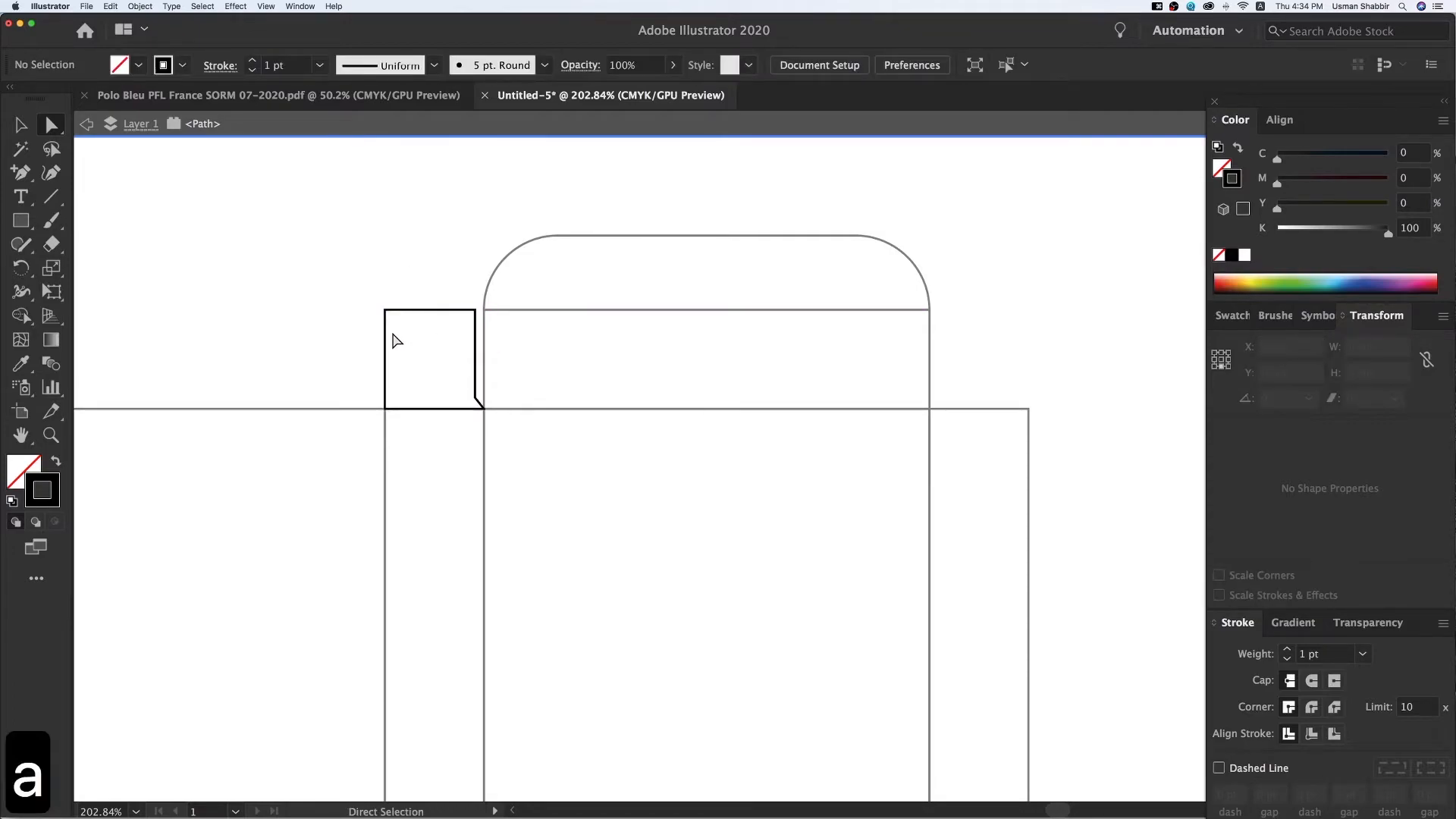
left_click_drag(385, 310, 407, 310)
left_click_drag(388, 394, 394, 393)
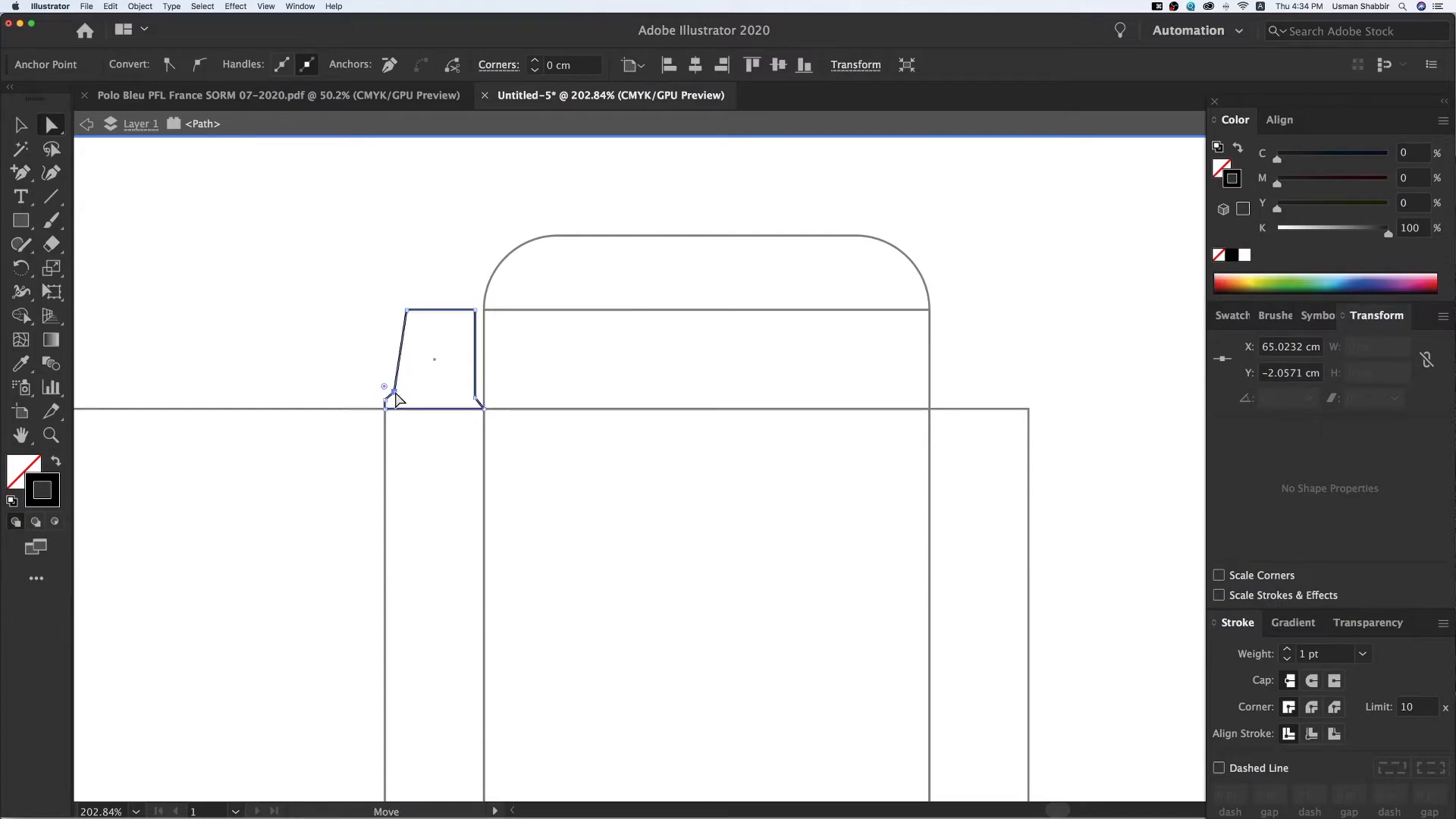
key("v")
left_click(351, 343)
double_click(348, 339)
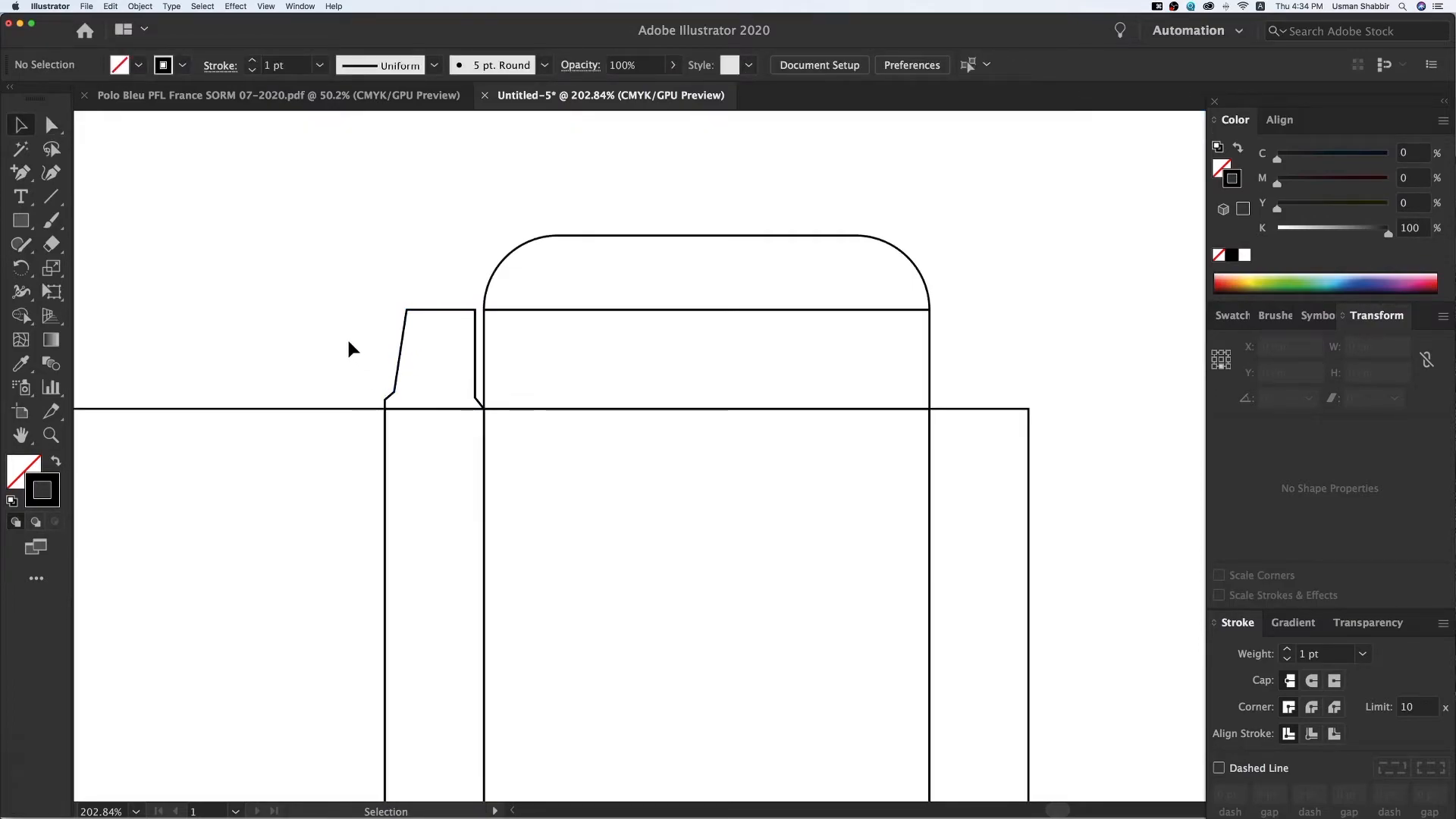
Step: Reduce the dust flap's width by 0.07 cm, keeping its right edge fixed
key("v")
mouse_move(381, 324)
left_mouse_down()
mouse_move(399, 344)
mouse_move(394, 328)
left_mouse_up()
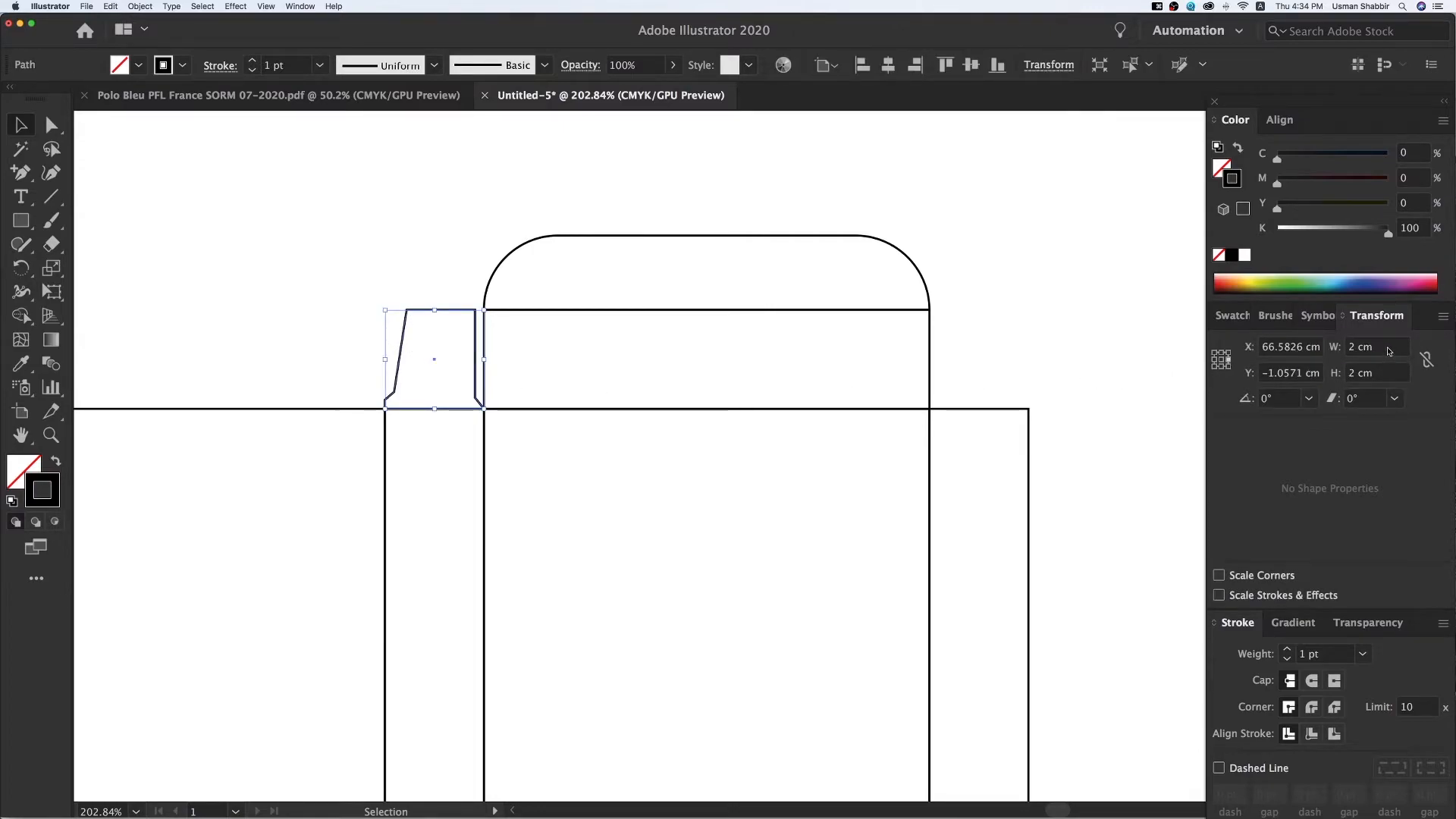
left_click(1389, 352)
type("-0.07")
key("Return")
key("v")
left_click(1048, 320)
Step: Copy the dust flap to the right side of the lid panel and reflect the copy so it mirrors the left one
key("super+minus")
key("space")
left_click_drag(821, 506, 722, 419)
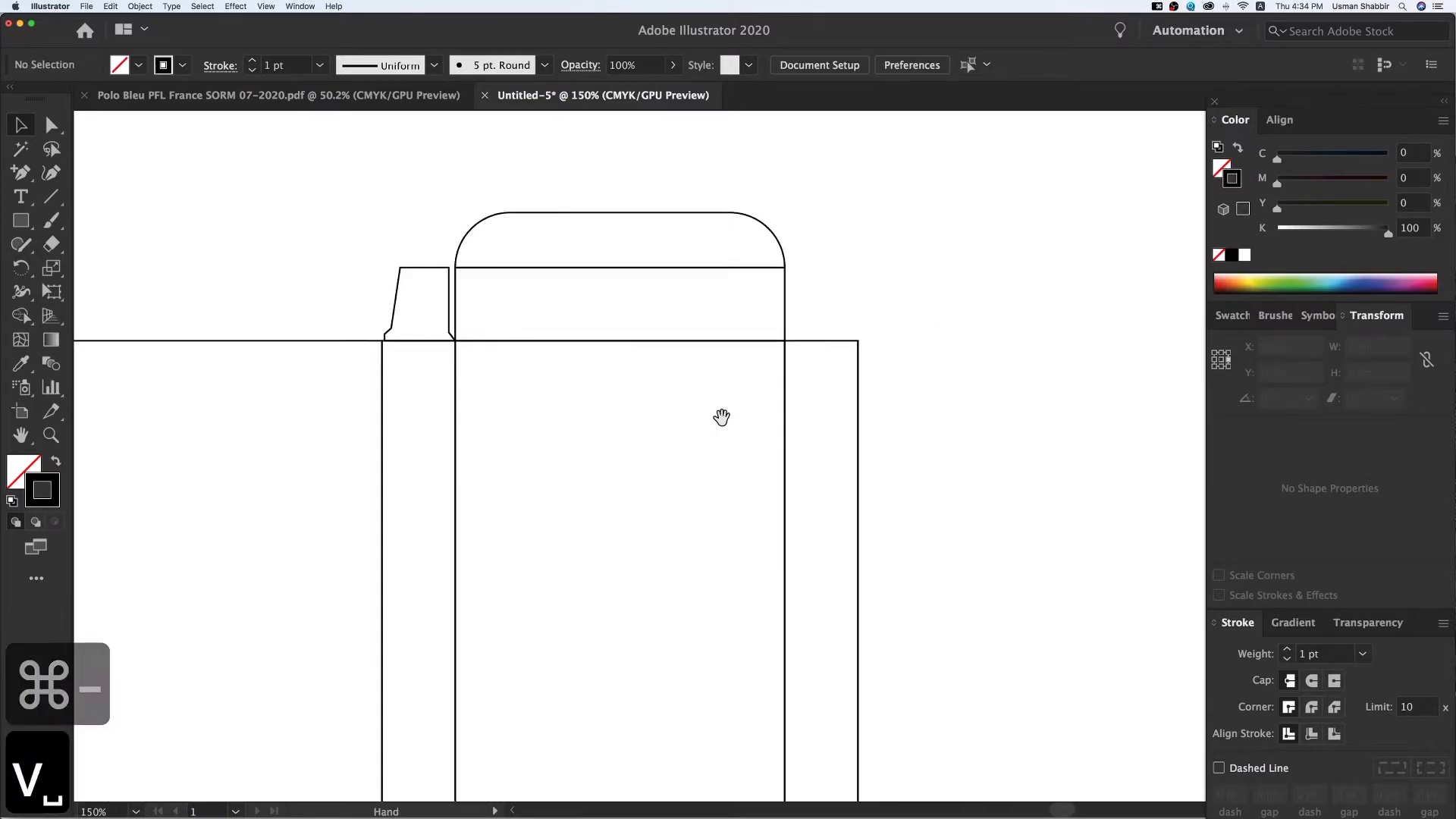
left_click_drag(396, 309, 814, 316)
right_click(784, 295)
mouse_move(835, 468)
left_click(919, 508)
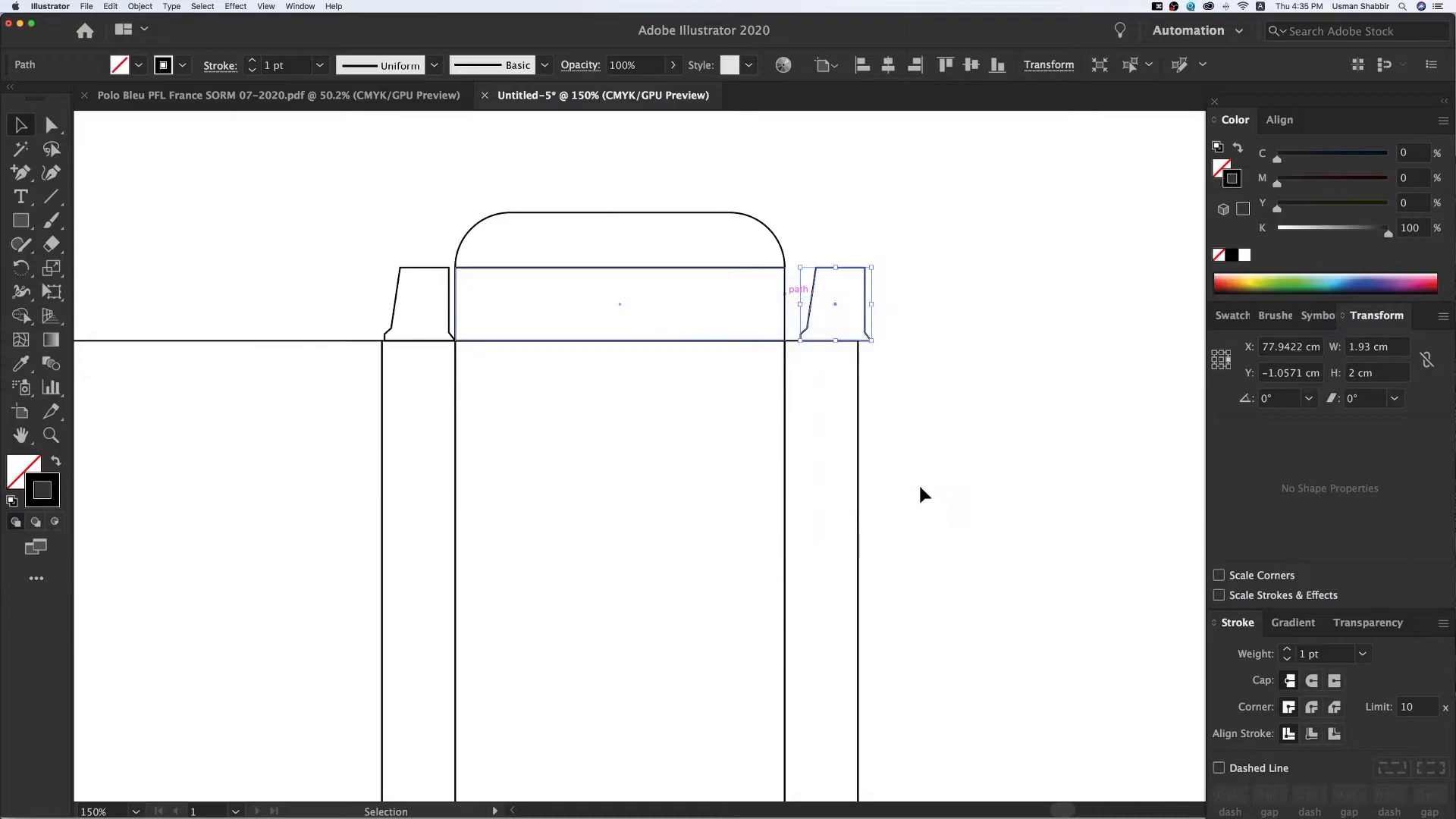
left_click(1104, 662)
Step: Align the left edges of the mirrored dust flap and the far-right narrow panel
left_click(920, 348)
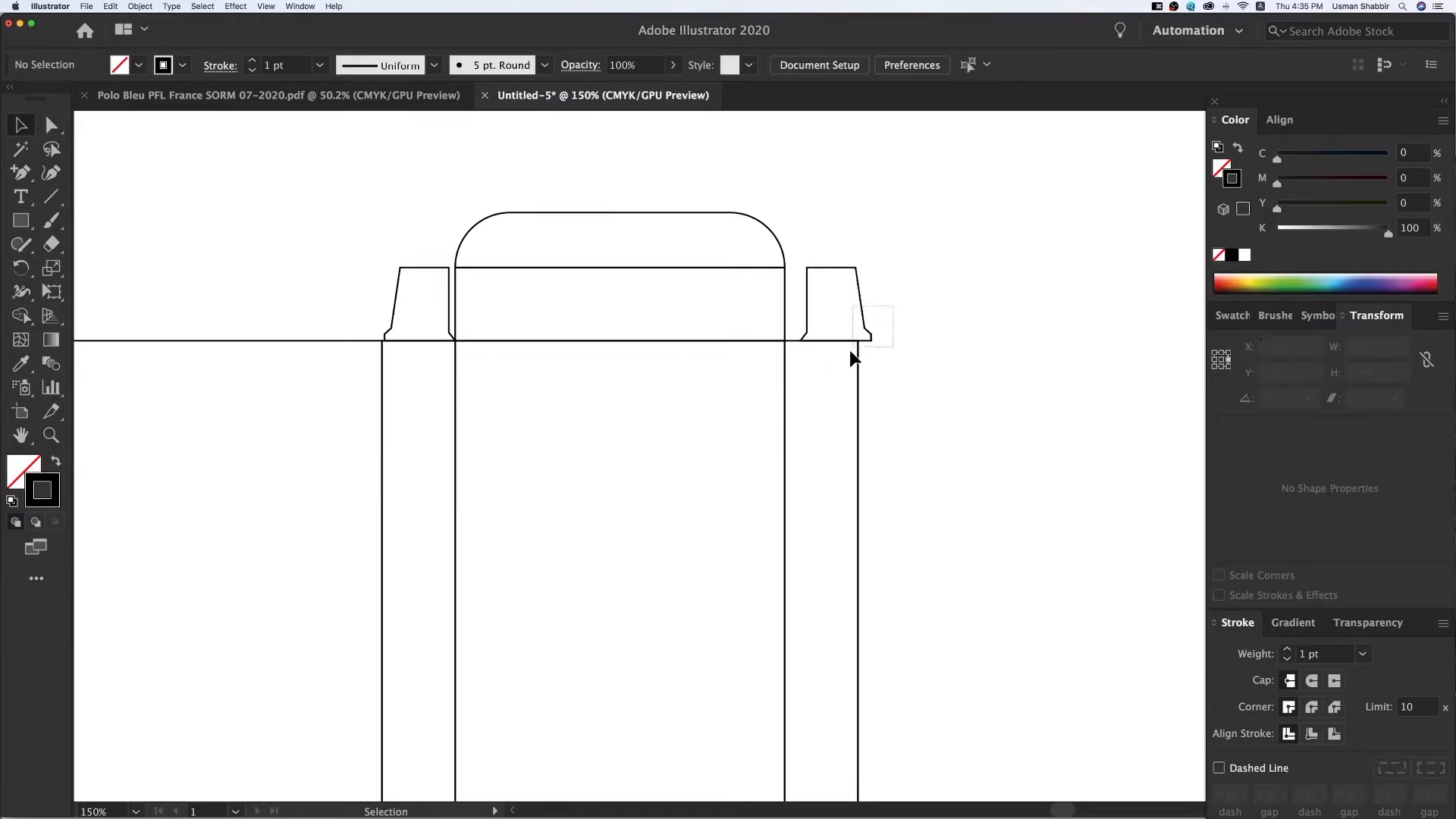
left_click_drag(850, 351, 848, 354)
left_click(863, 65)
left_click(970, 452)
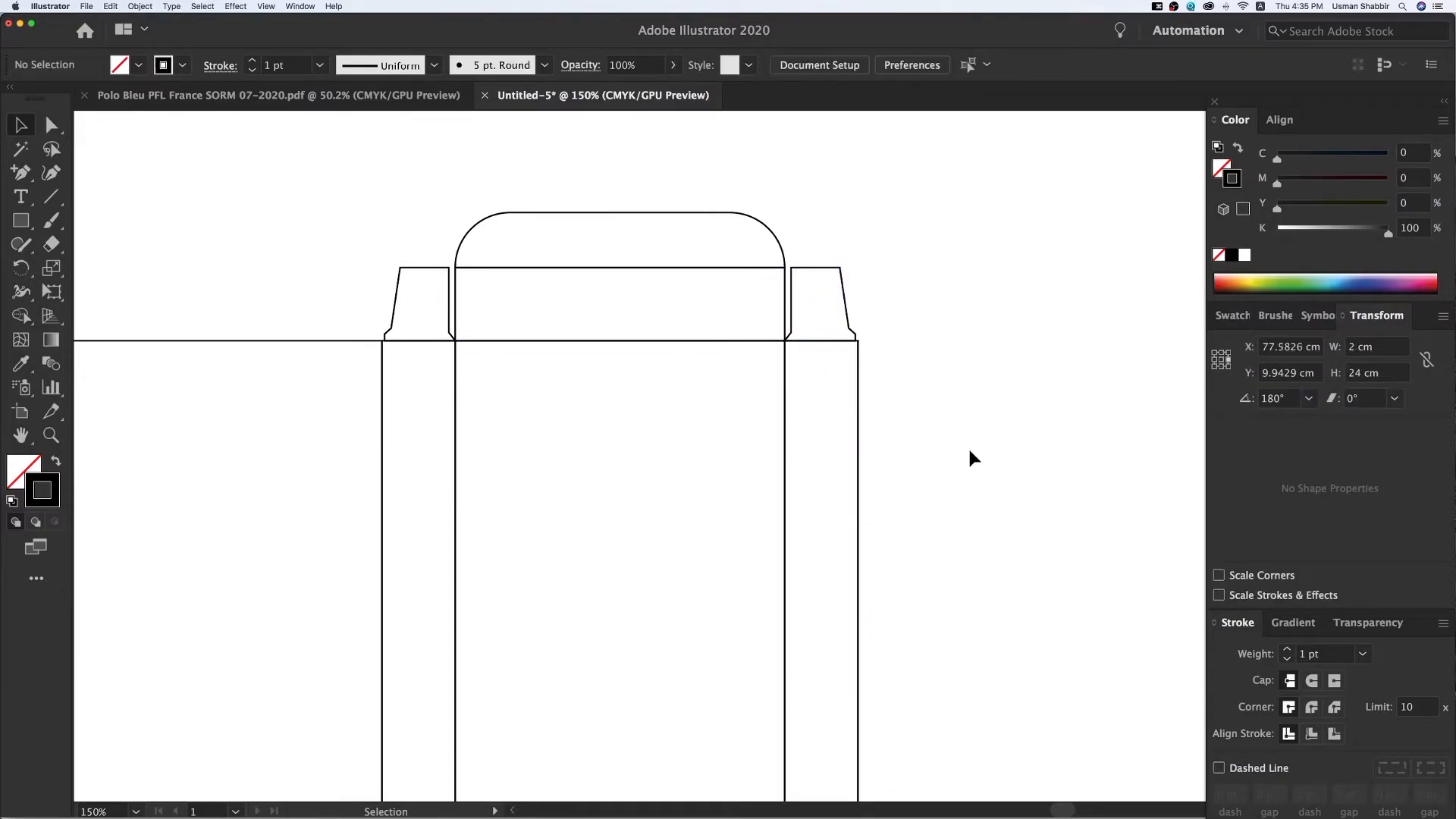
Step: Reduce the far-right narrow panel's width by 0.07 cm, keeping its left edge fixed
key("super+minus")
left_click_drag(886, 389, 855, 280)
left_click(820, 304)
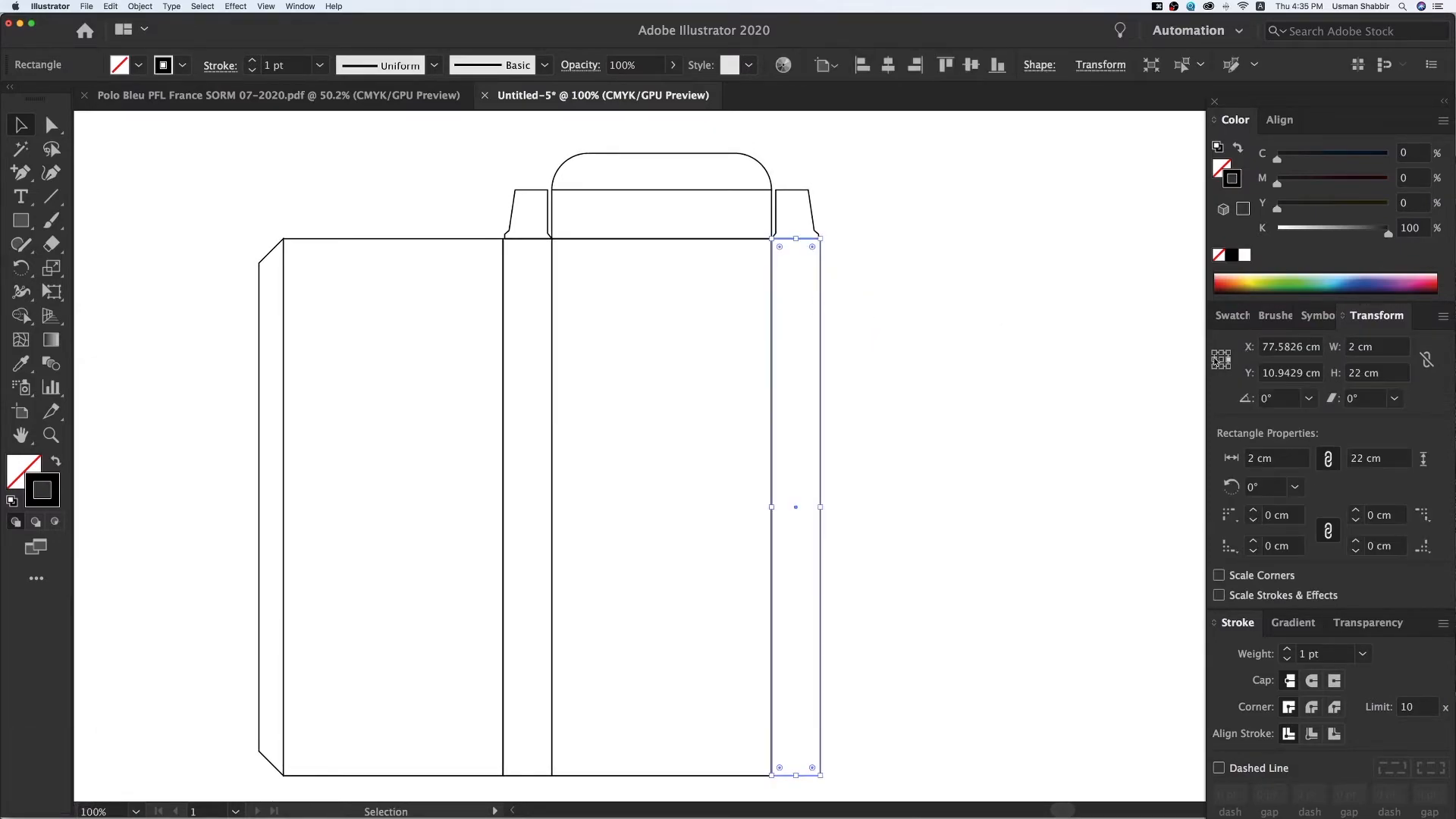
left_click(1388, 350)
type("-0.07")
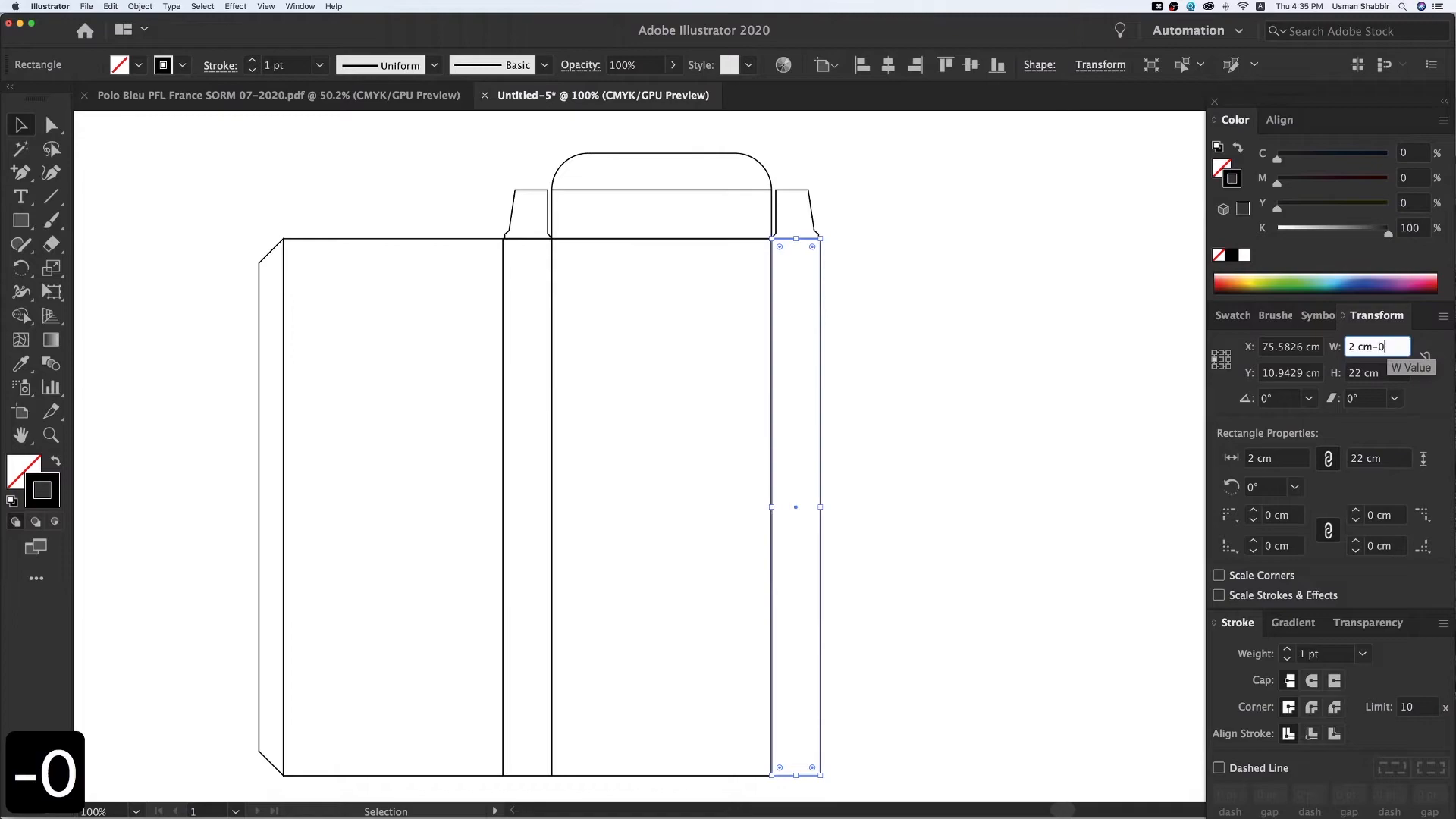
key("Return")
key("v")
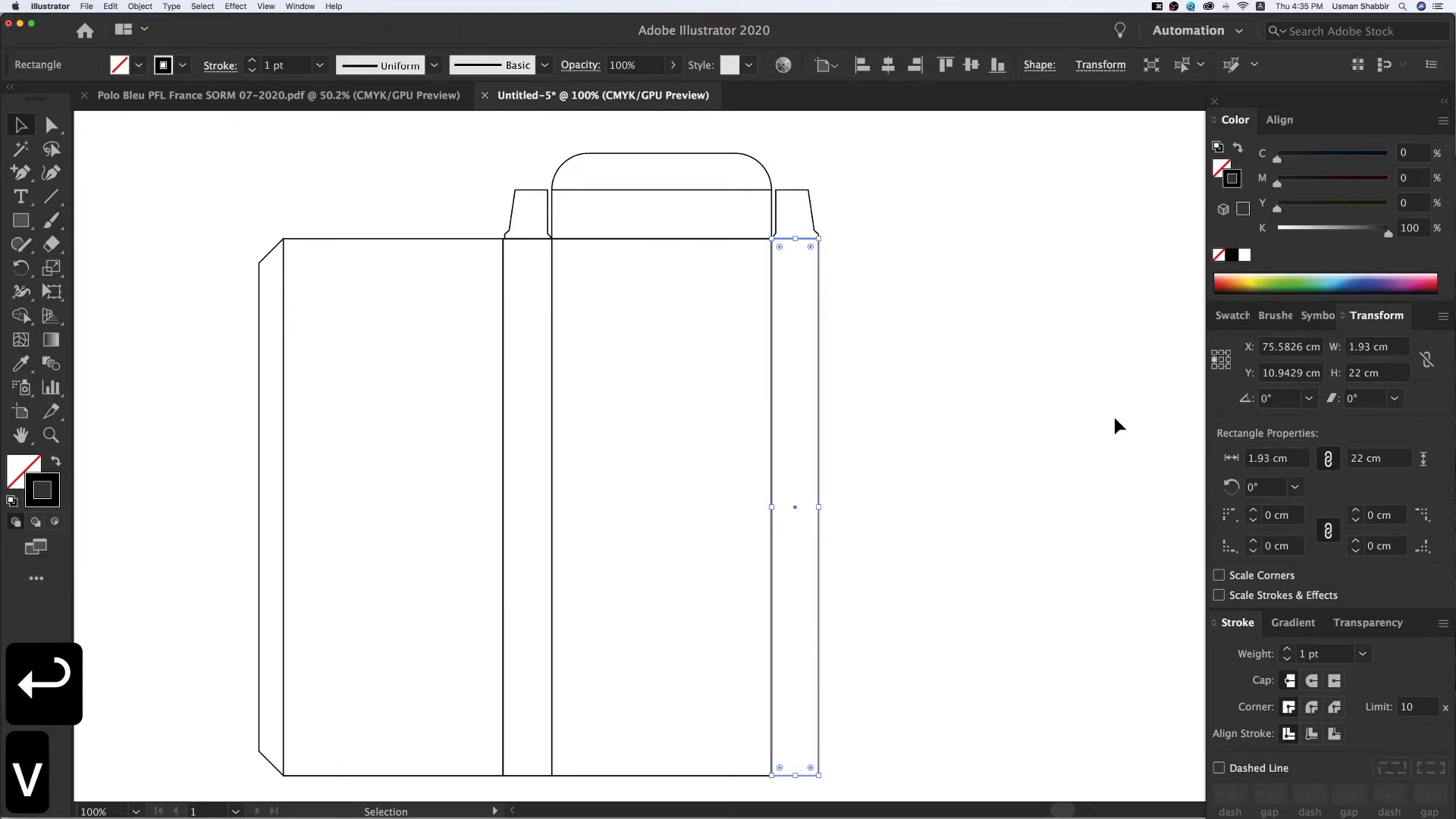
left_click(1041, 421)
Step: Examine the whole dieline in outline view and in normal preview
key("super+y")
key("super+y")
key("super+minus")
key("v")
key("z")
key("z")
left_click_drag(403, 234, 998, 816)
key("v")
Step: Copy the 9 × 2 cm lid panel straight down to the bottom edge of the right 9 cm panel
key("space")
left_click_drag(817, 364, 799, 397)
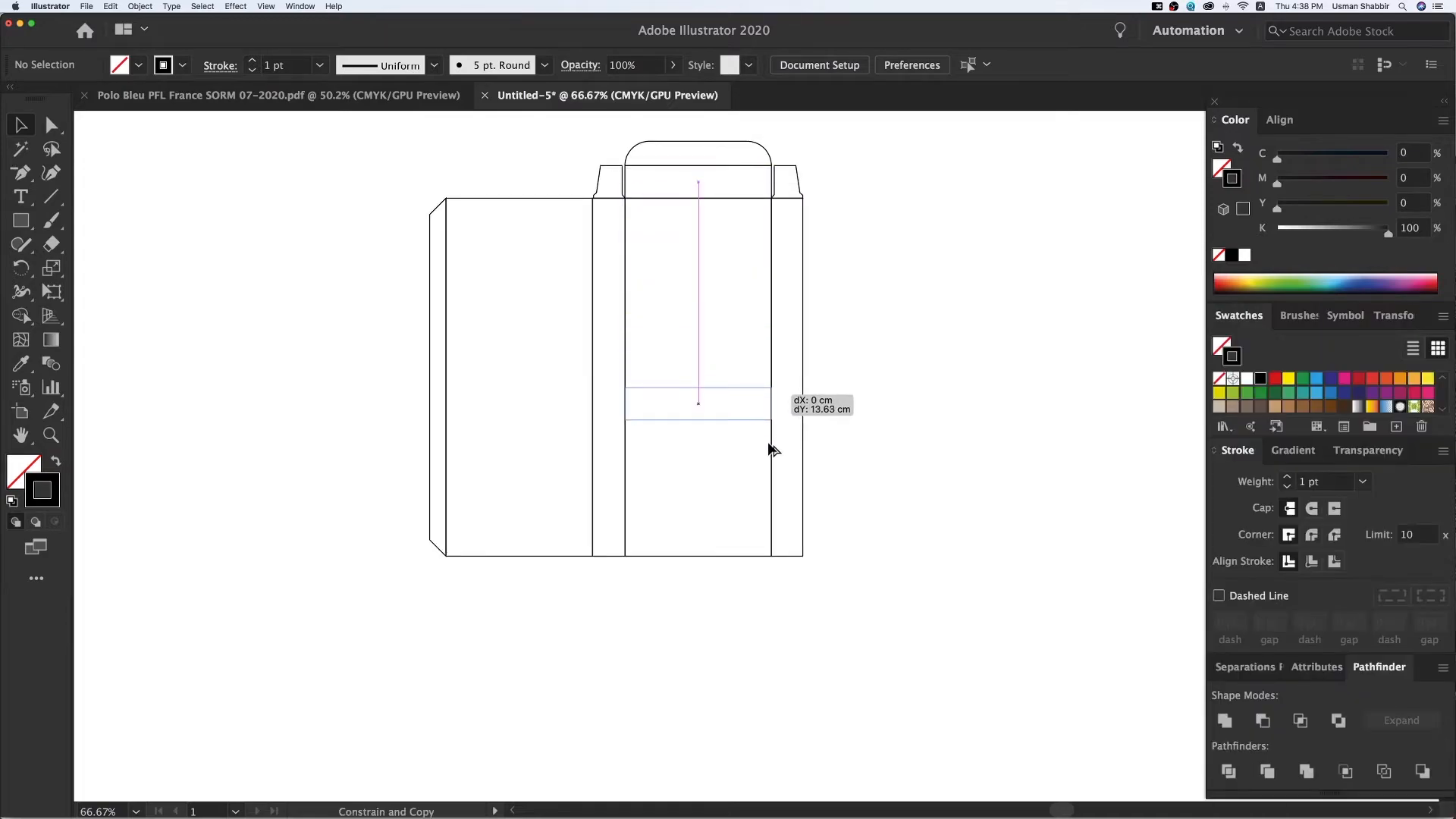
left_click_drag(766, 447, 764, 563)
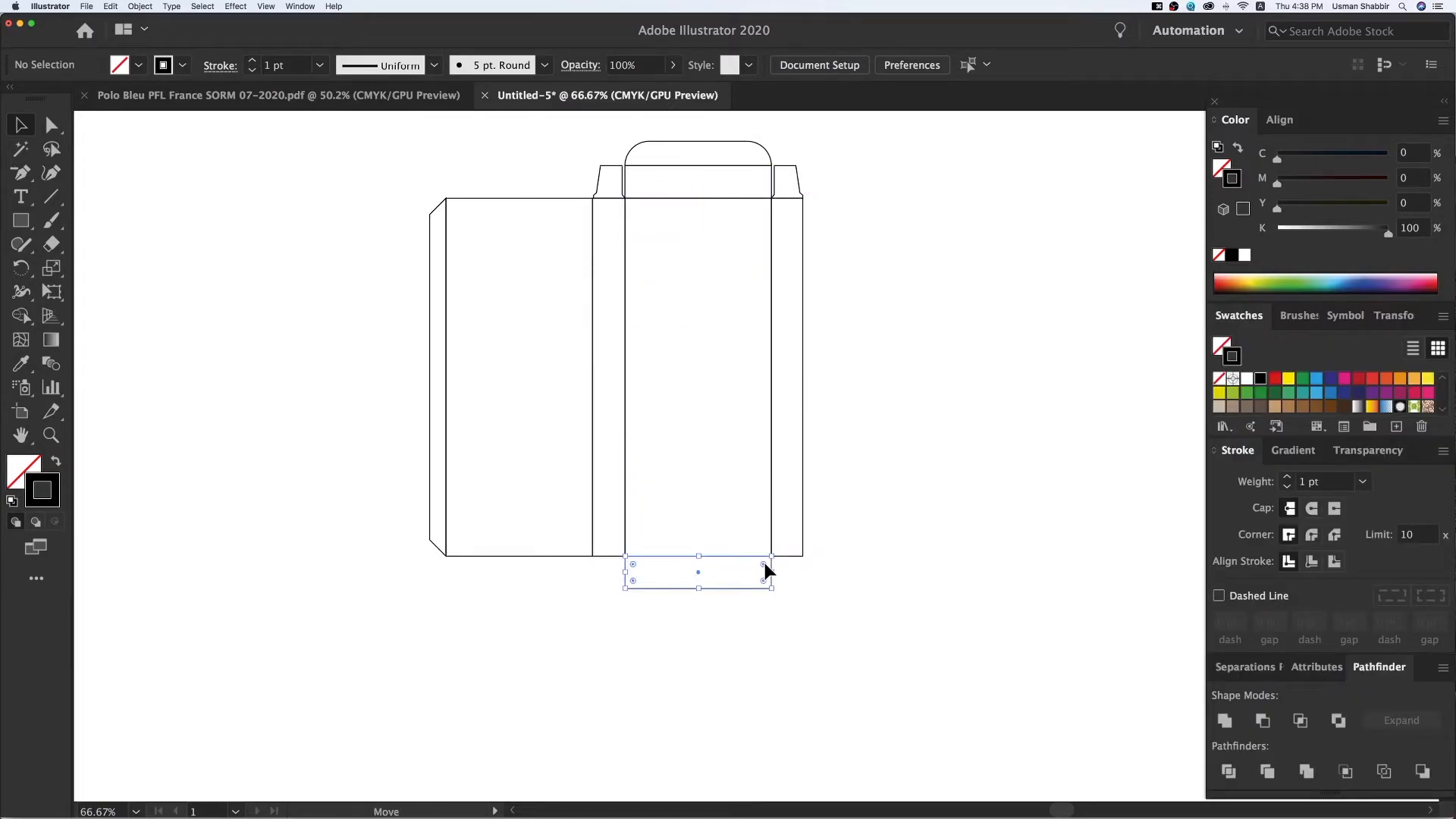
Step: Halve the bottom rectangle's height to 1 cm, keeping its top edge against the 9 cm panel
key("z")
key("z")
left_click_drag(375, 447, 986, 651)
key("v")
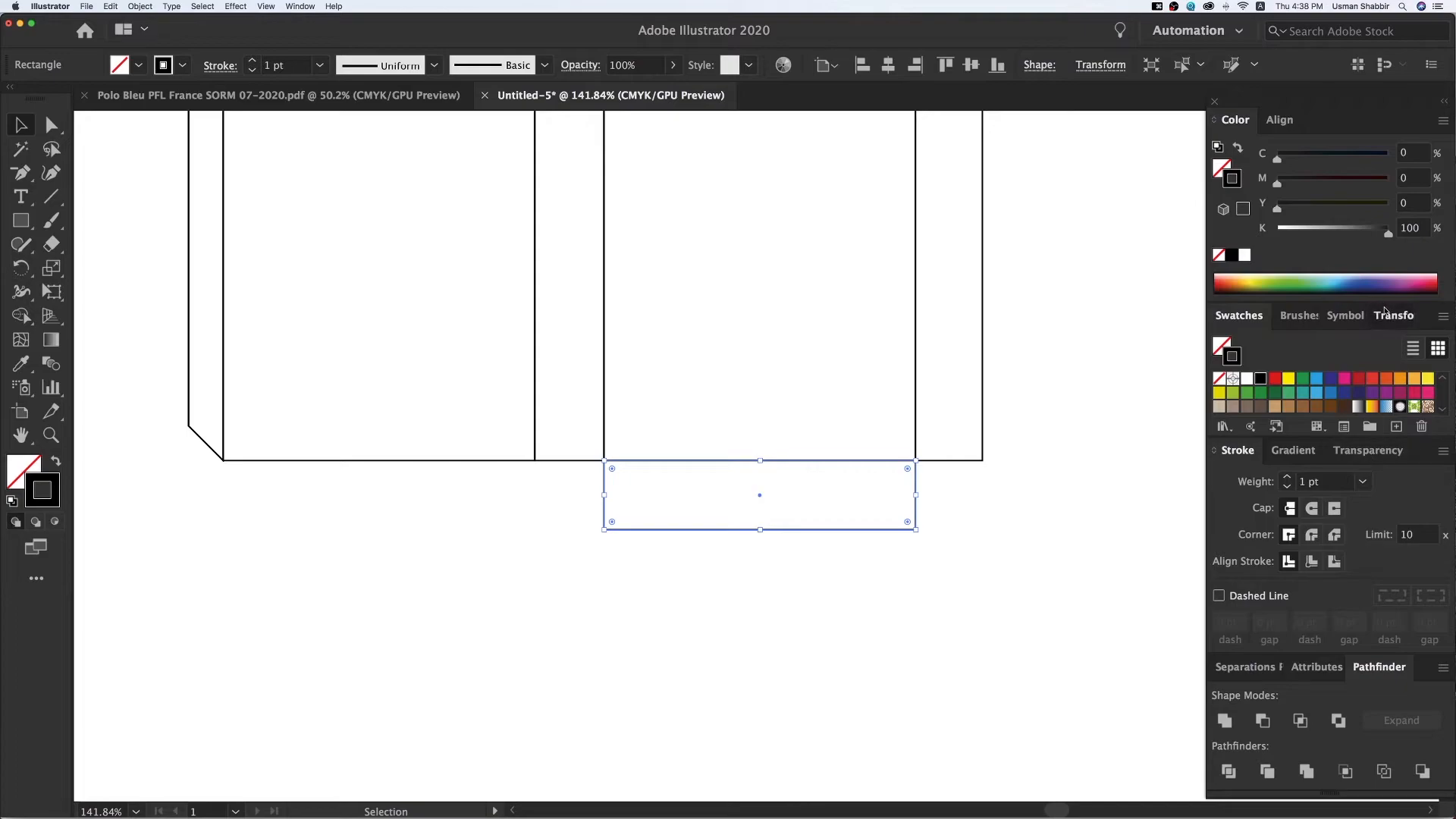
left_click(1386, 313)
left_click(1390, 376)
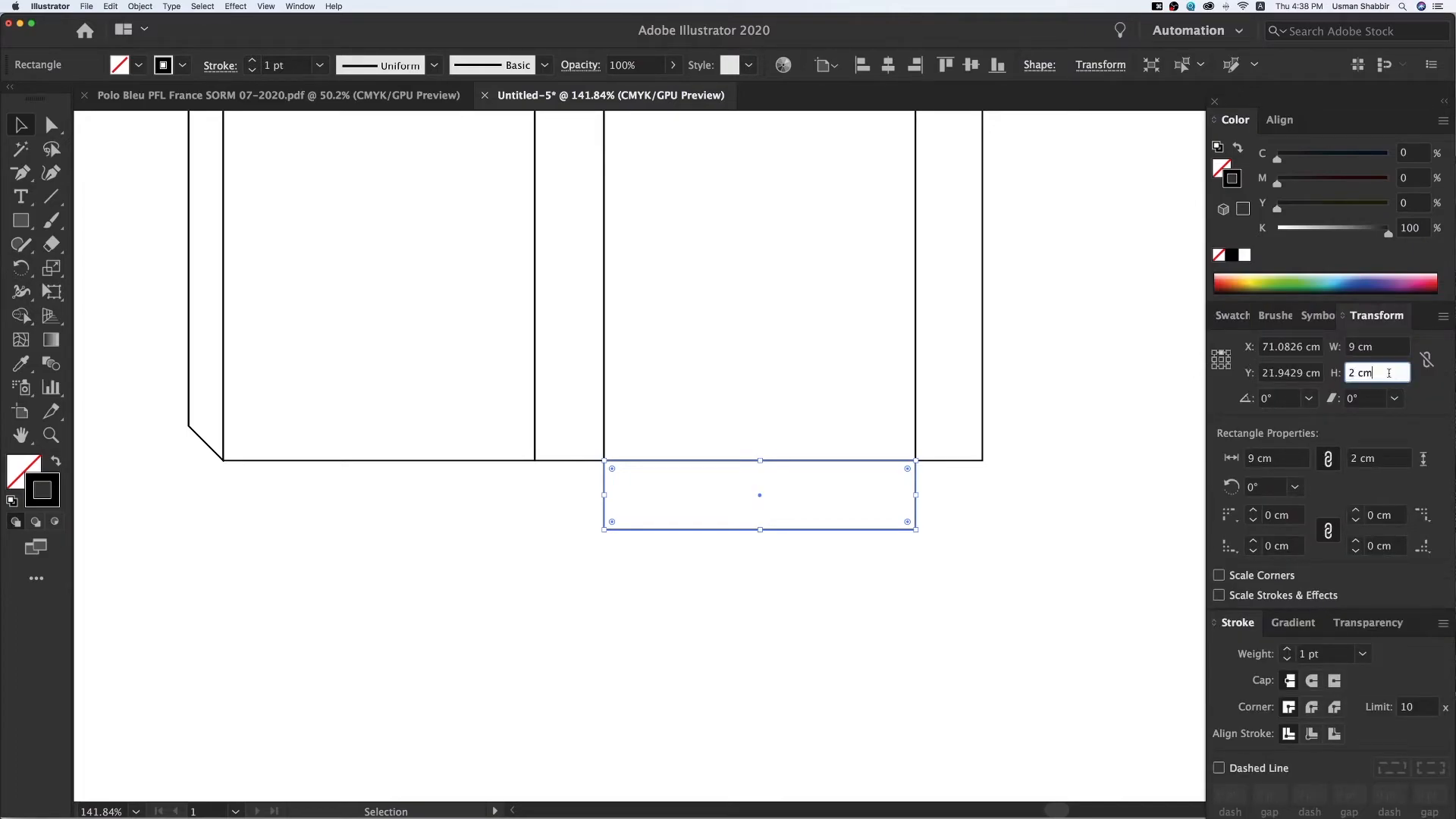
type("/2")
key("Return")
key("v")
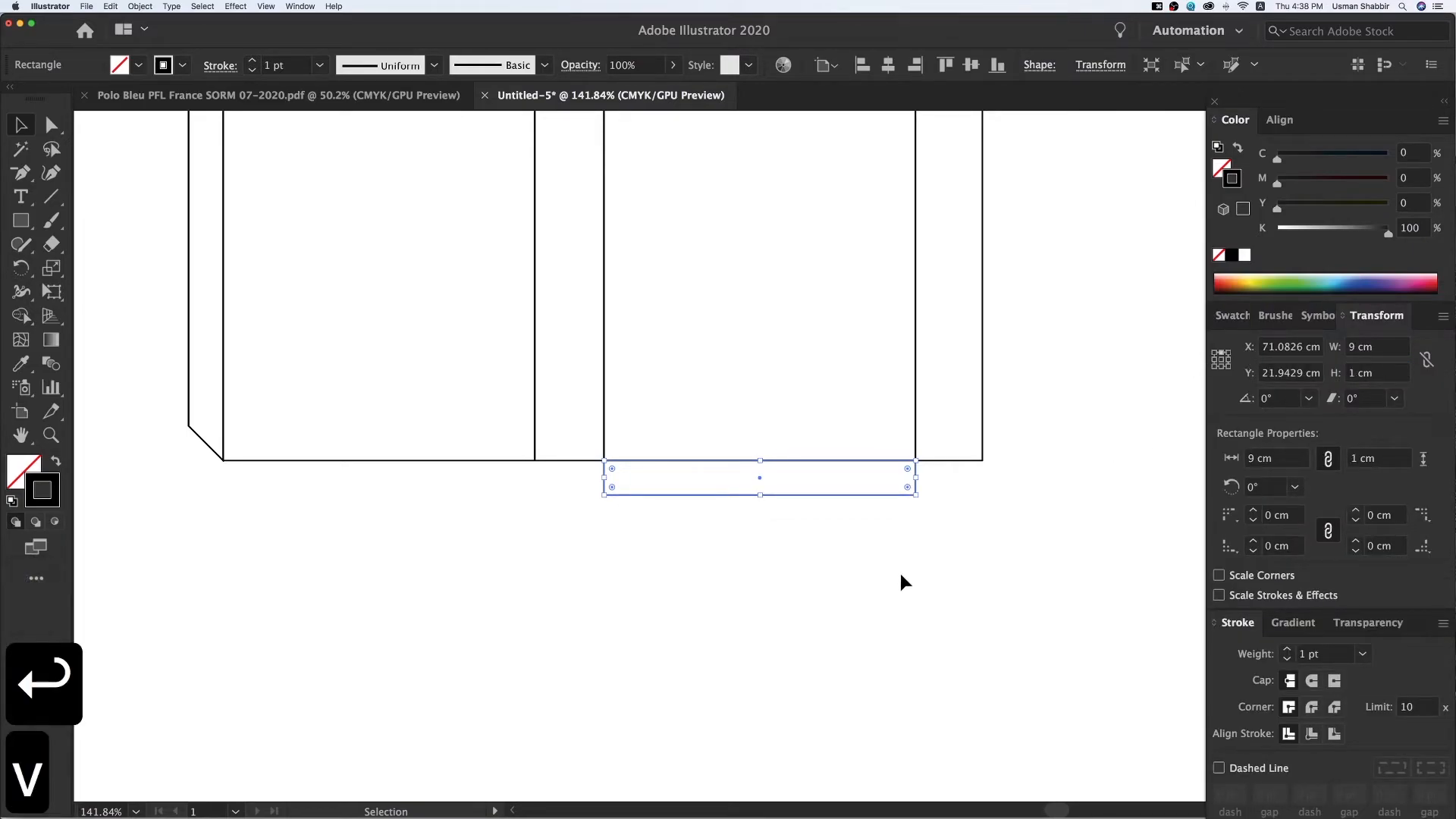
Step: Copy the 9 × 1 cm bottom rectangle directly beneath itself and reduce the copy's width to 1.125 cm, keeping its left edge fixed
left_click(882, 499)
left_click_drag(883, 499, 903, 534)
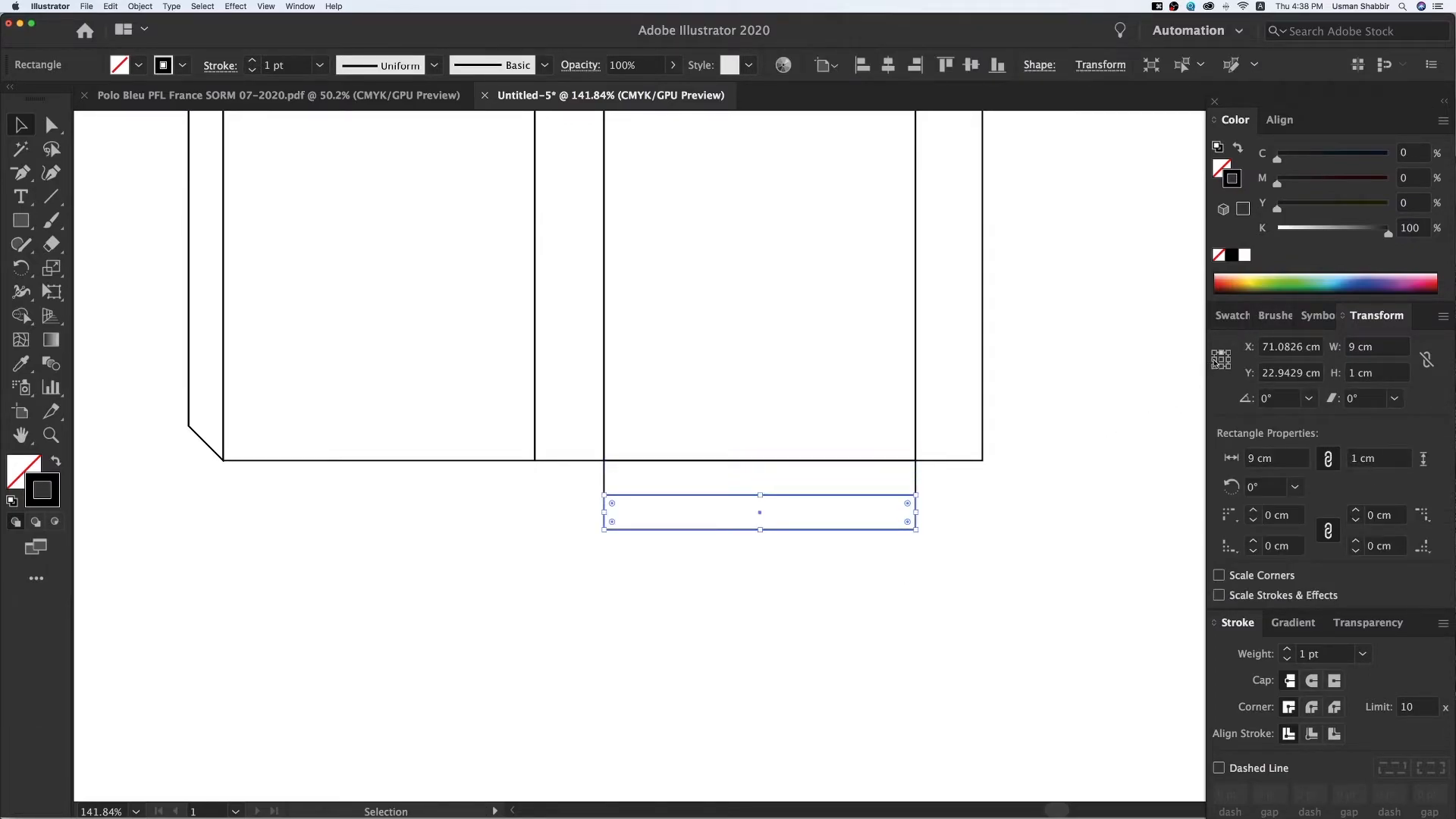
left_click(1384, 346)
type("/2")
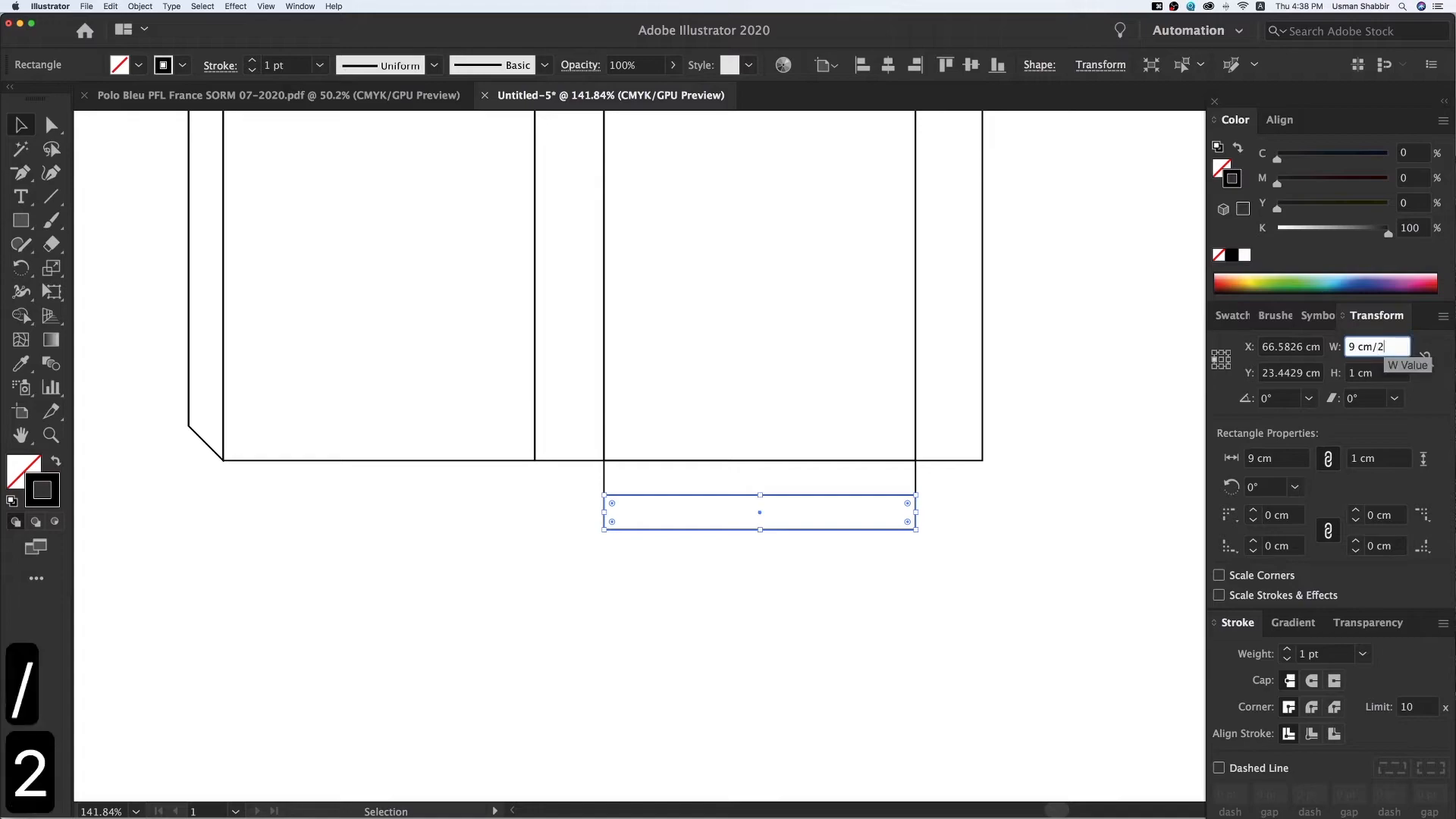
key("Return")
left_click(1395, 347)
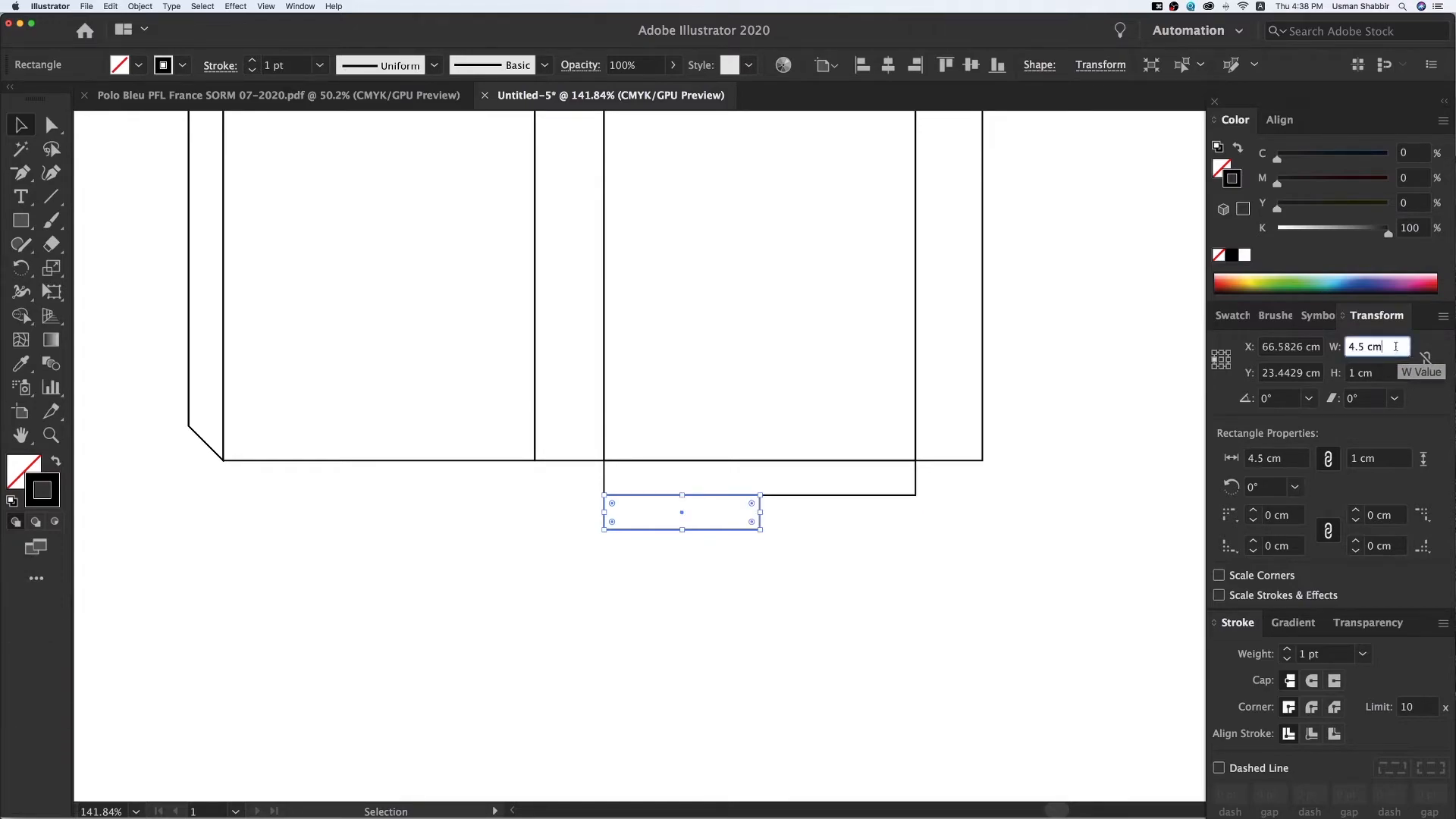
type("/2")
key("Return")
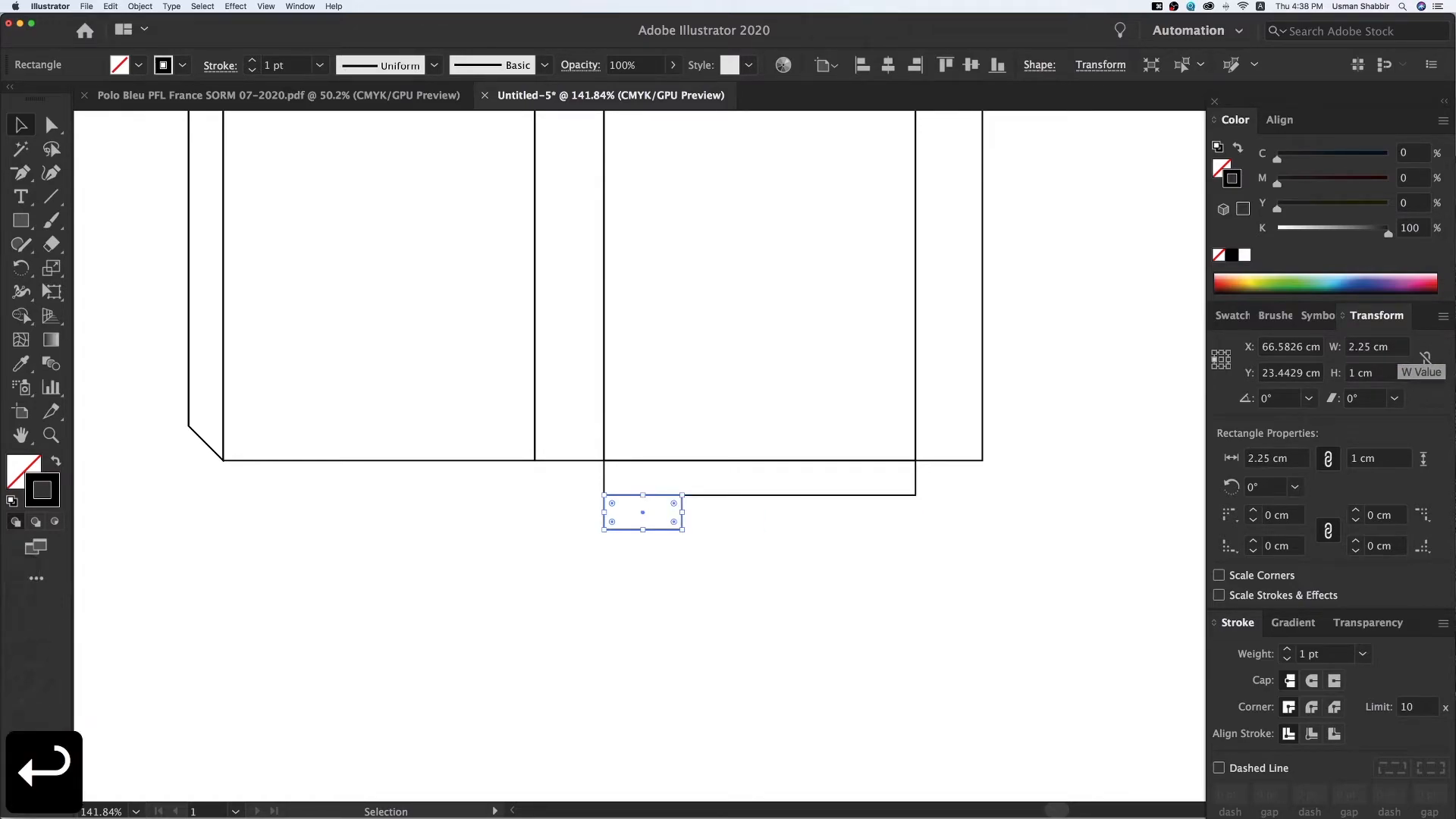
left_click(1395, 347)
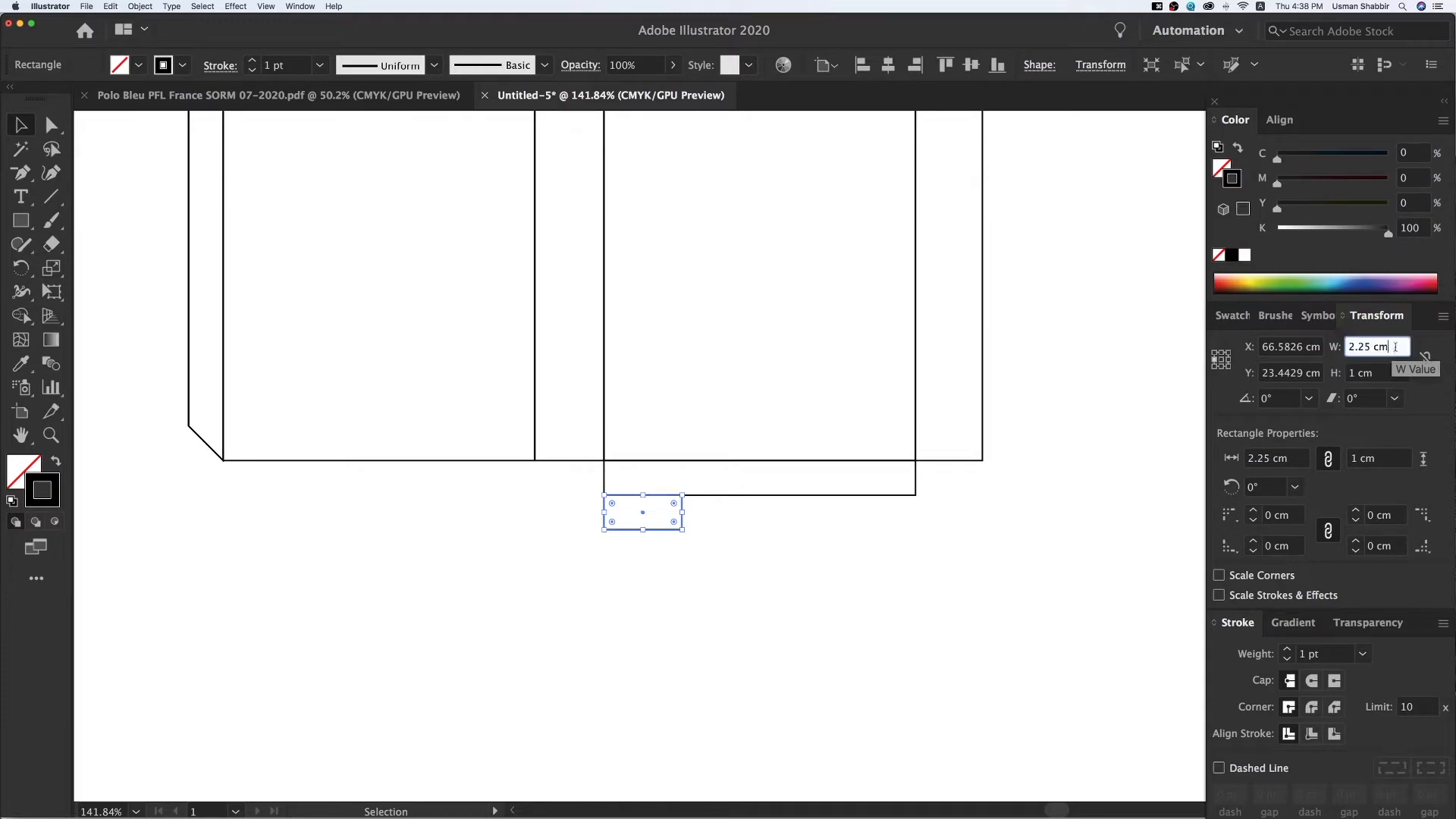
type("/2")
key("Return")
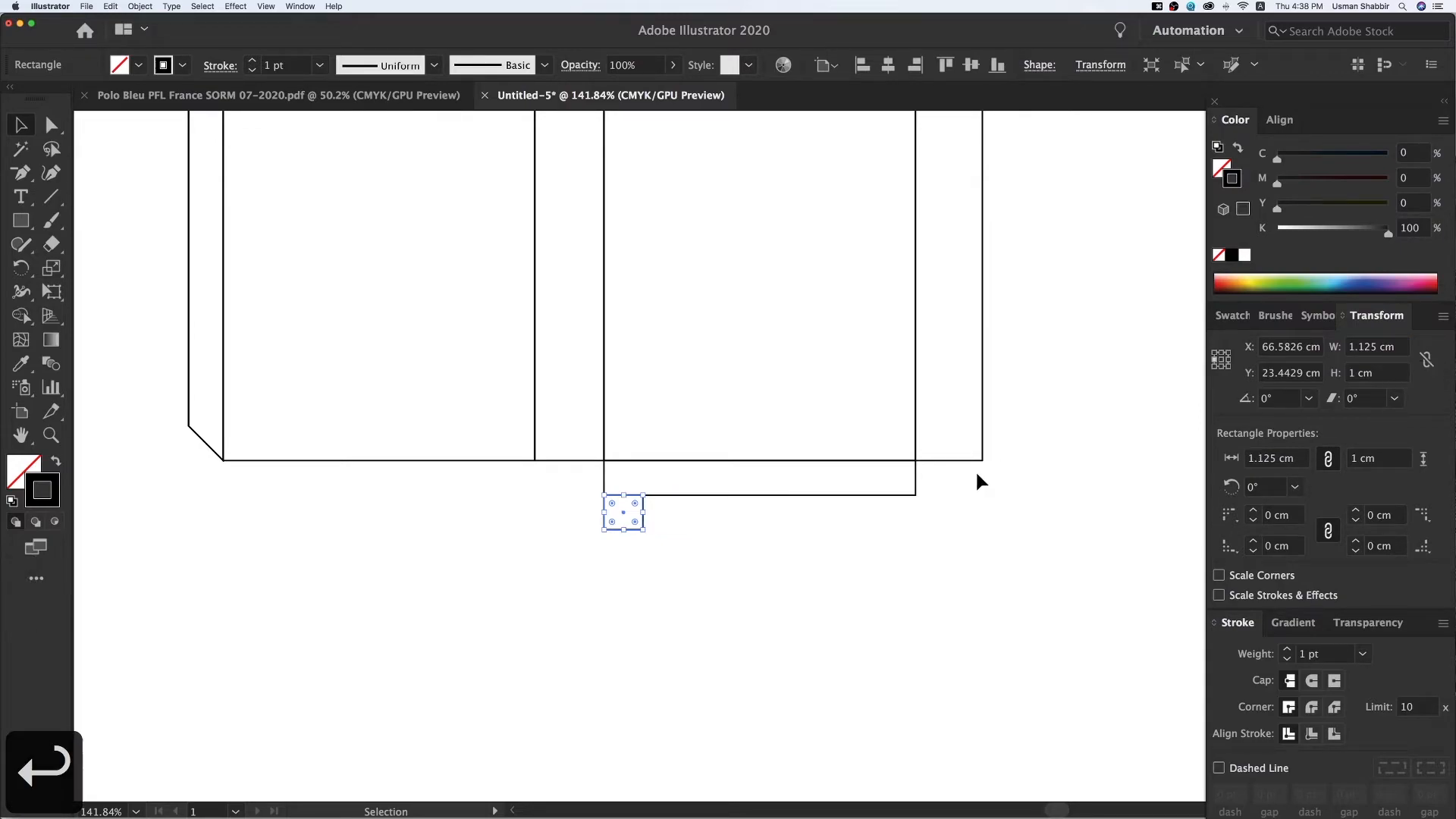
Step: Copy the 1.125 cm rectangle across and align the copy with the right edge of the 9 × 1 cm strip
left_click(658, 561)
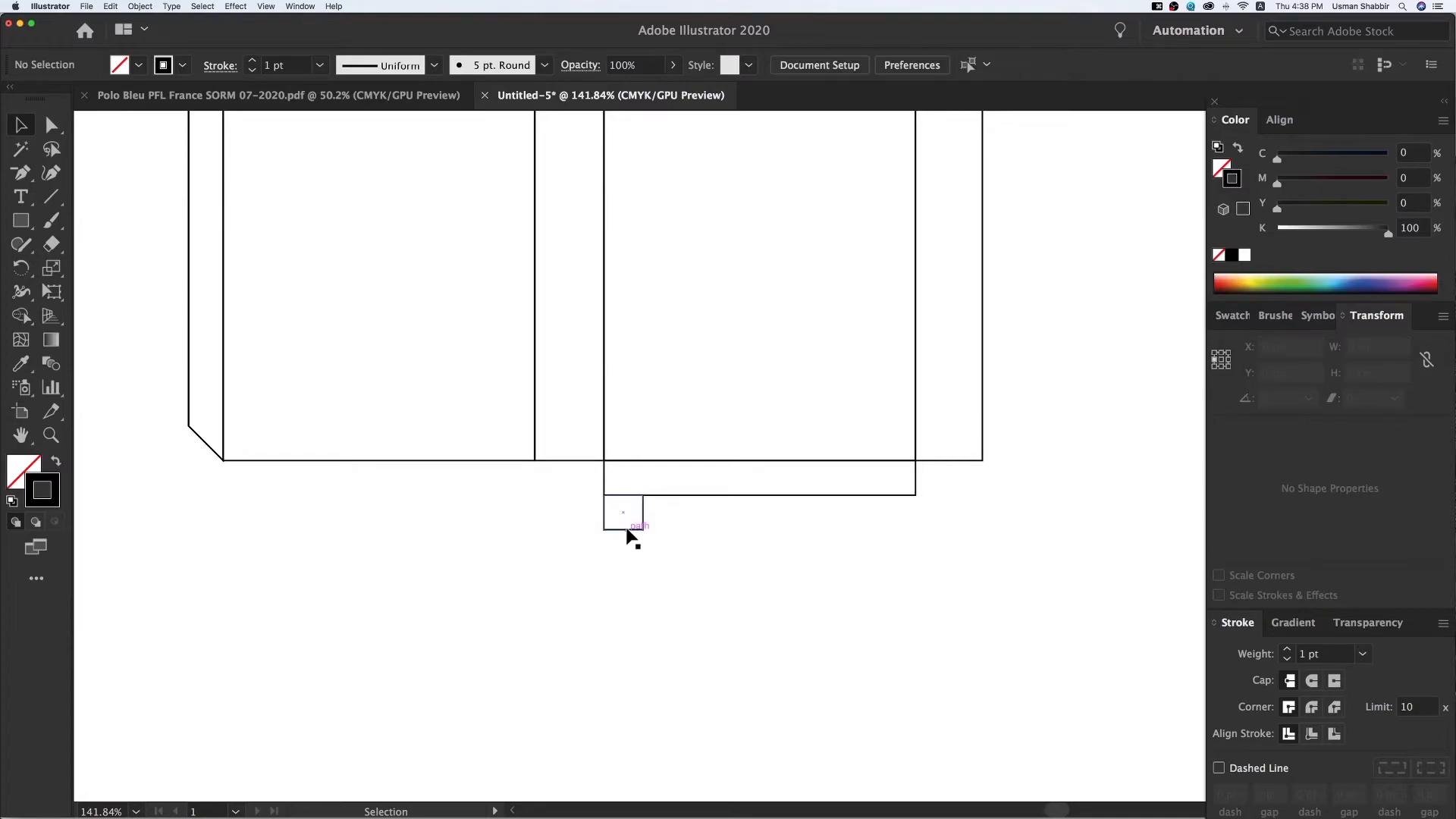
left_click_drag(630, 530, 812, 530)
left_click(895, 494, "shift")
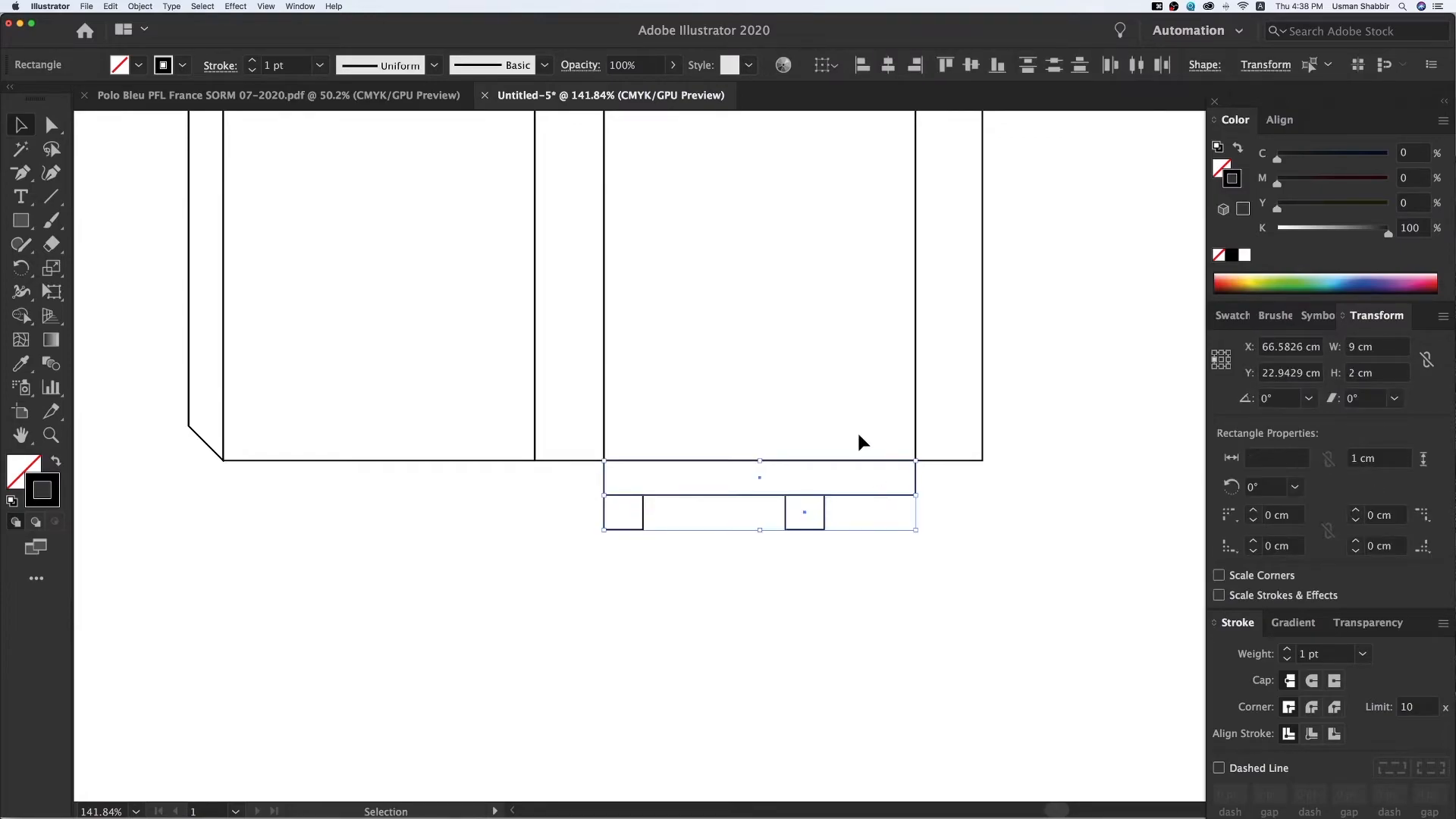
left_click(979, 681)
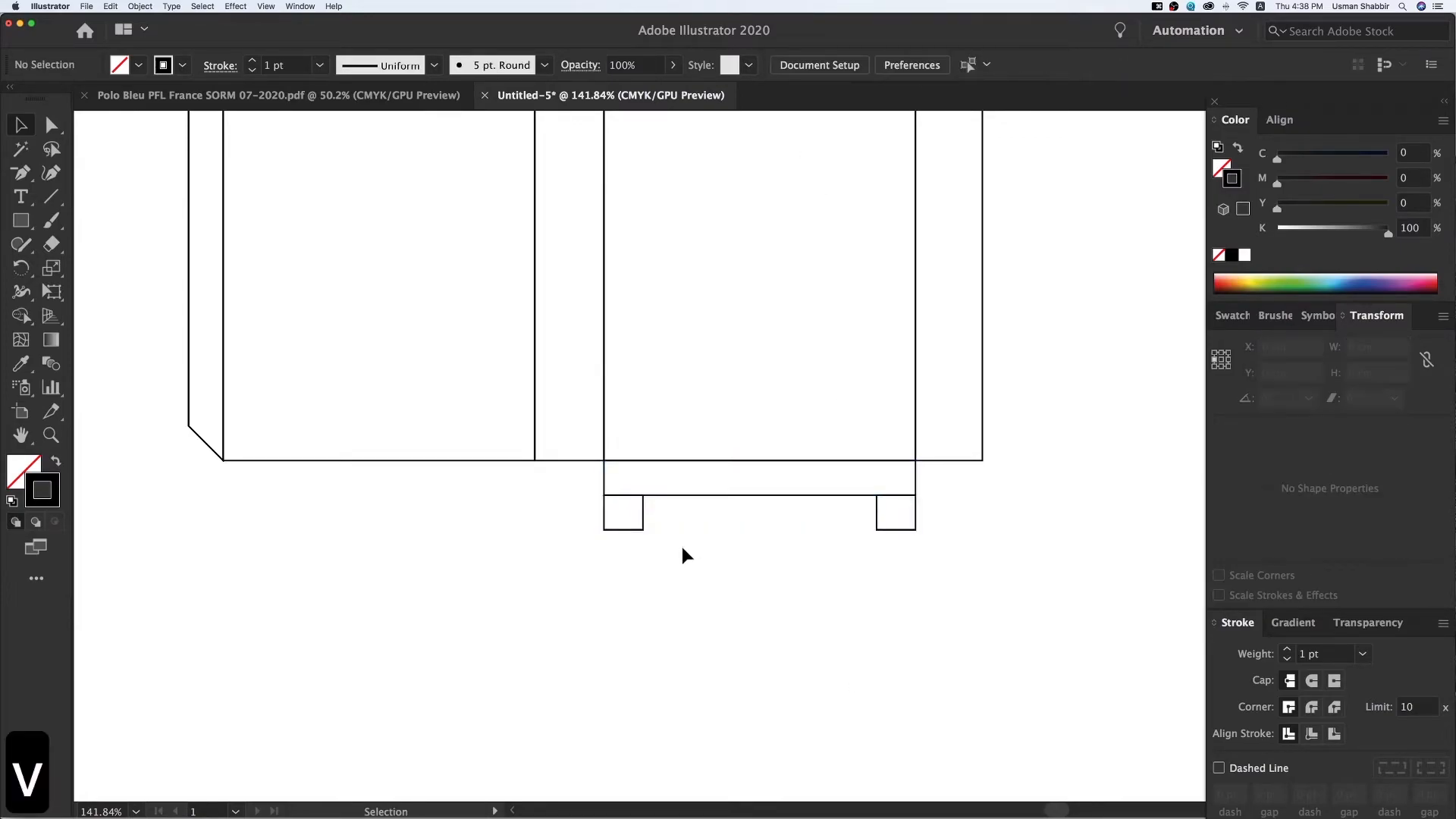
Step: Copy the strip with its two small corner rectangles to the bottom edge of the left 9 cm panel
scroll(720, 577, "left", 3)
scroll(720, 576, "up", 1)
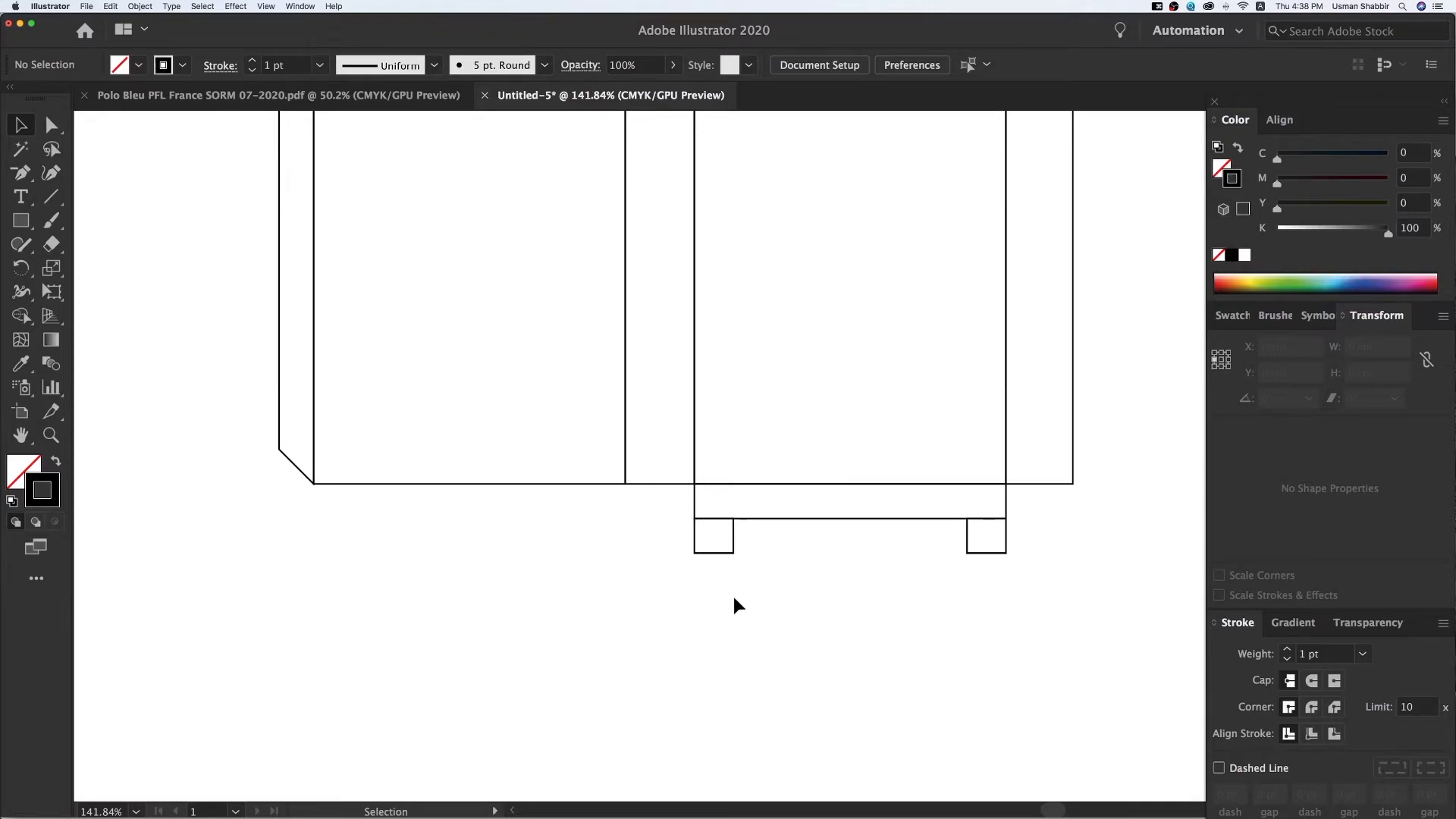
left_click_drag(614, 562, 587, 518)
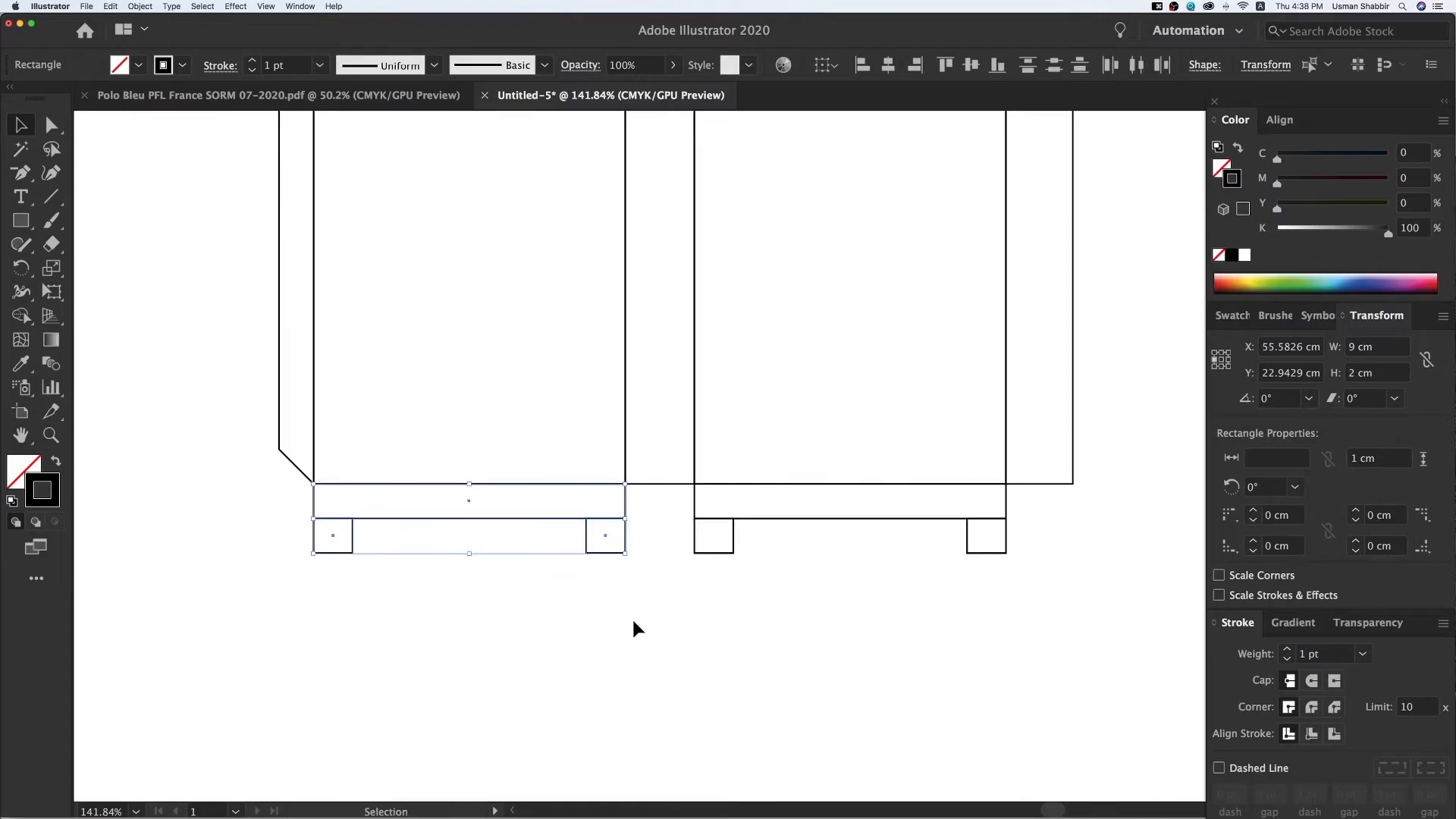
left_click(597, 610)
Step: In outline view, draw a rectangle filling the gap between the left flap's two small rectangles, and reduce its width by 0.05 cm from the centre
key("super+y")
key("z")
left_click(579, 504)
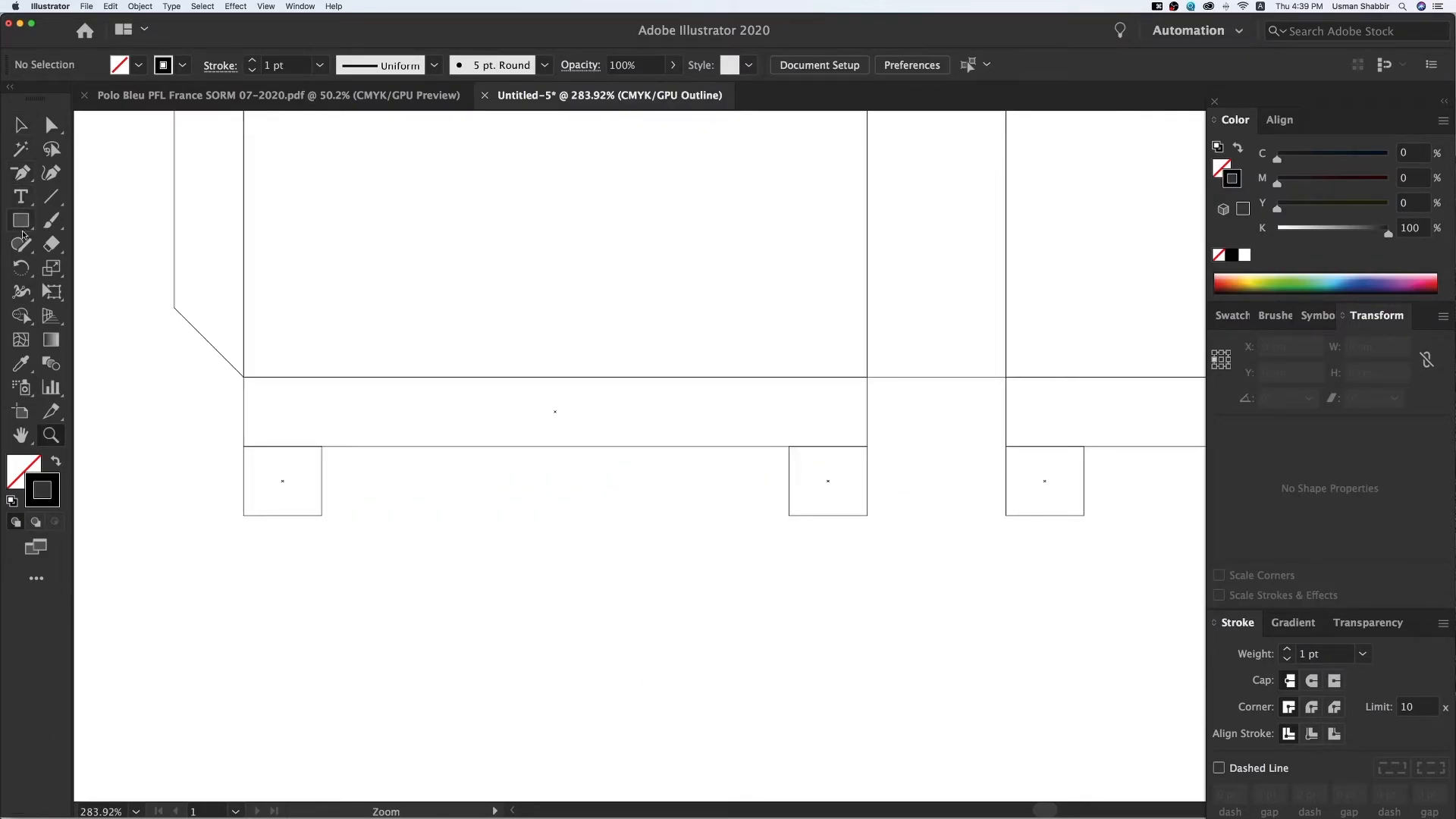
left_click_drag(321, 446, 790, 515)
key("v")
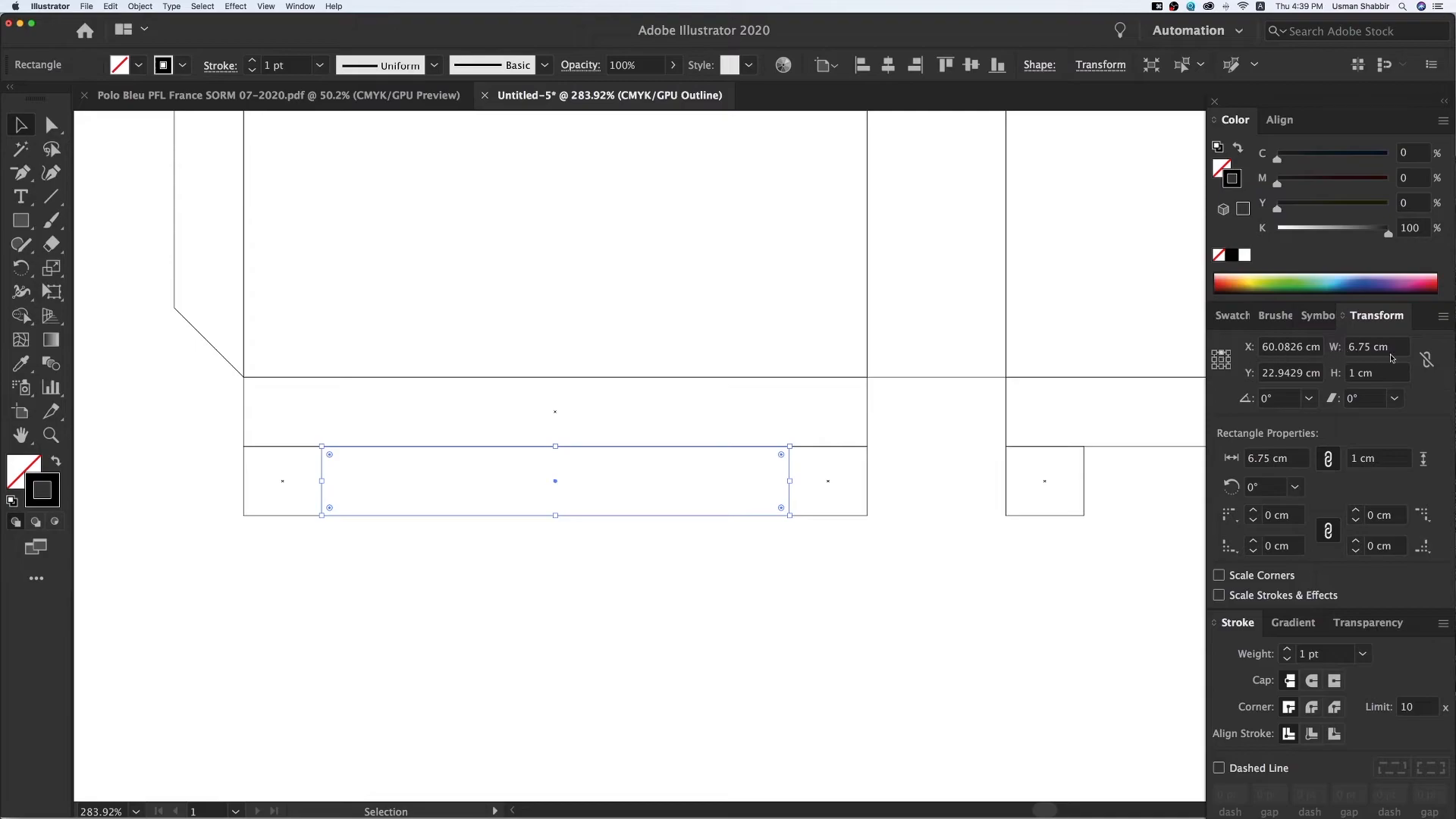
left_click(1401, 347)
type("-0.05")
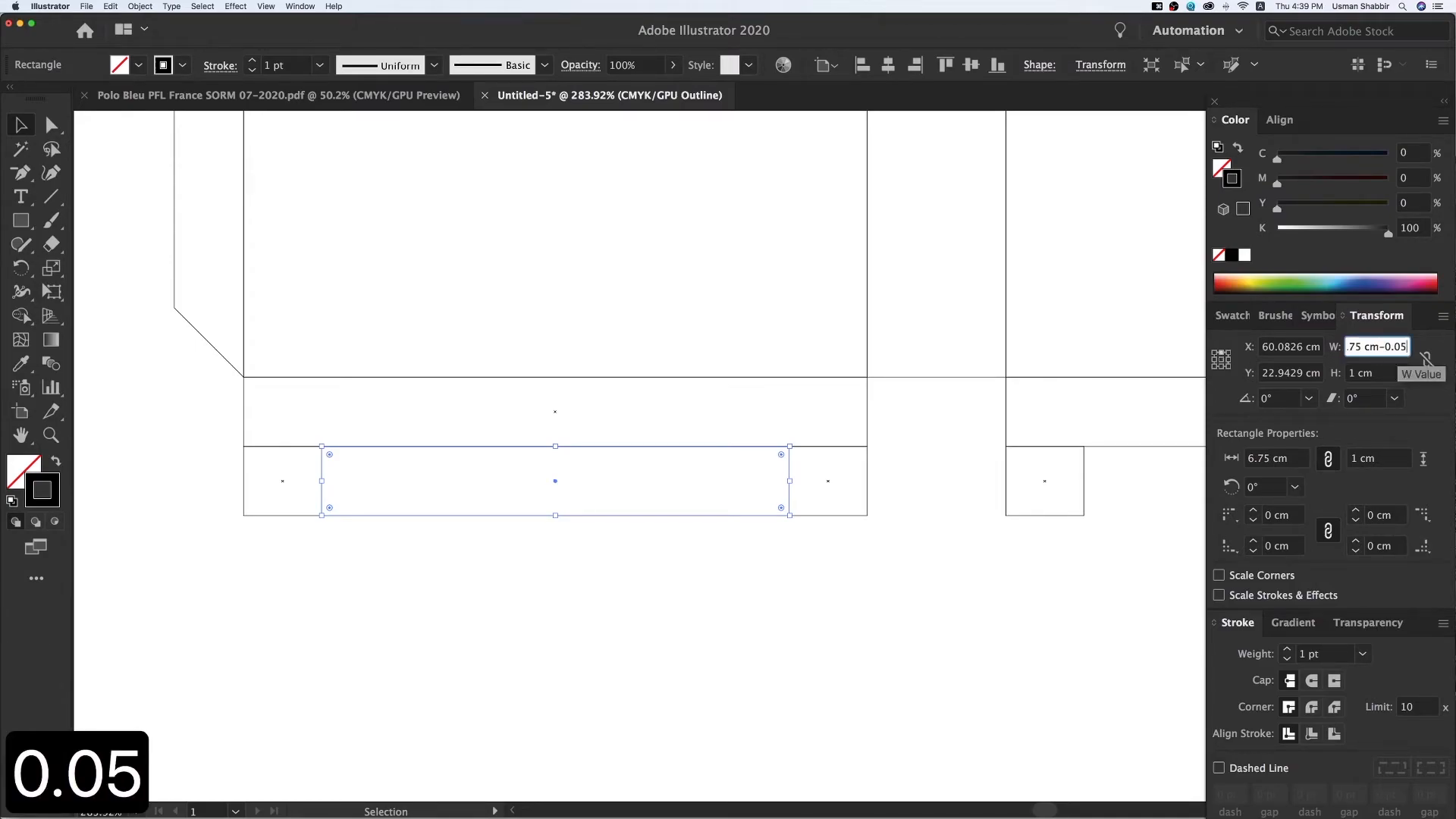
key("Return")
left_click(713, 571)
Step: Delete the two small corner rectangles beneath the left 9 cm strip
left_click(838, 490)
key("Delete")
left_click_drag(294, 547, 299, 485)
key("Delete")
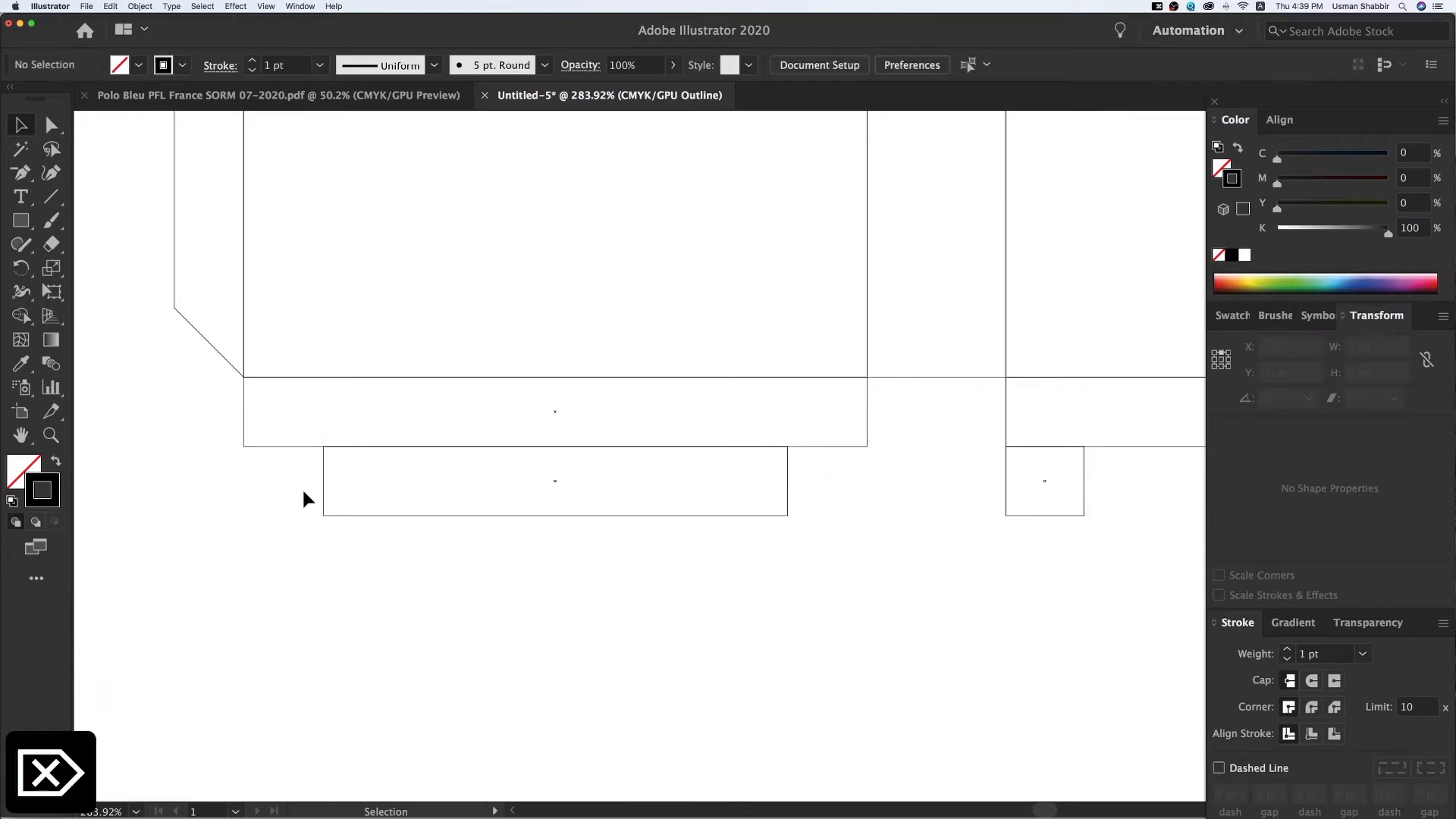
Step: Unite the rectangles of the left 9 cm panel's bottom flap into one shape, and those of the right panel's flap into another
key("super+minus")
key("super+minus")
key("super+minus")
key("v")
key("z")
key("z")
left_click_drag(260, 341, 1137, 744)
key("v")
left_click_drag(360, 572, 417, 502)
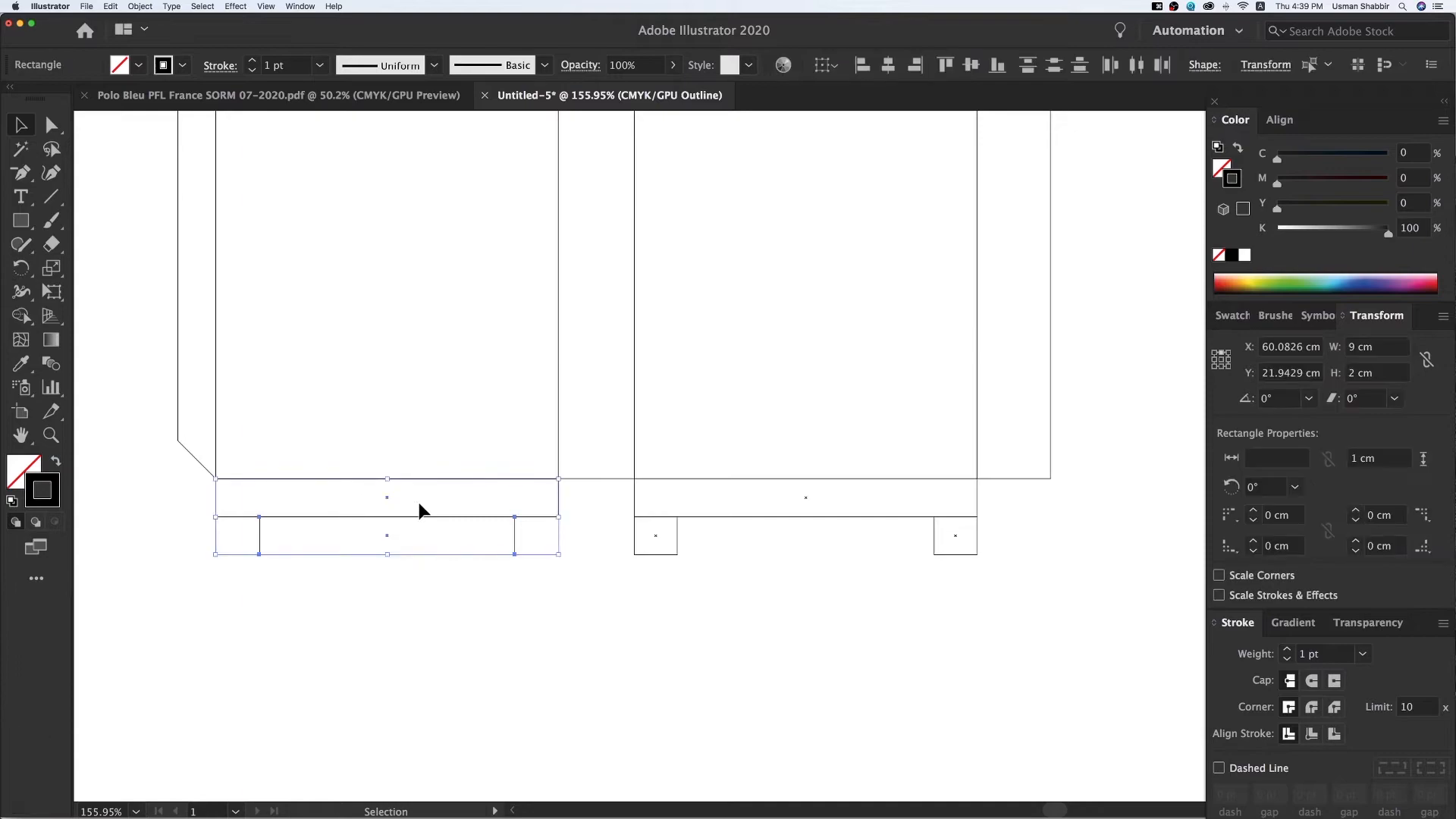
left_click(1239, 314)
left_click(1225, 721)
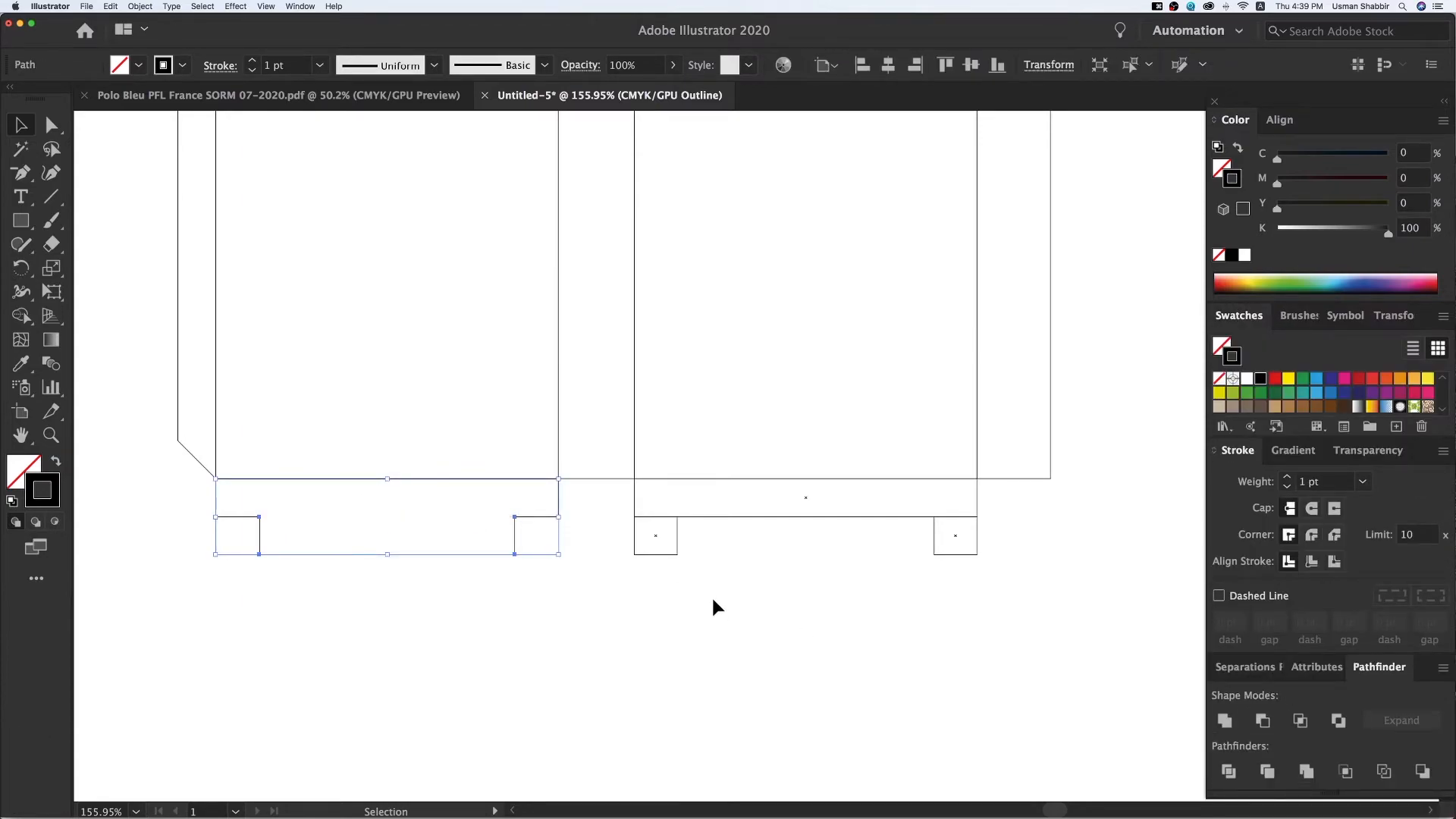
left_click_drag(994, 505, 994, 506)
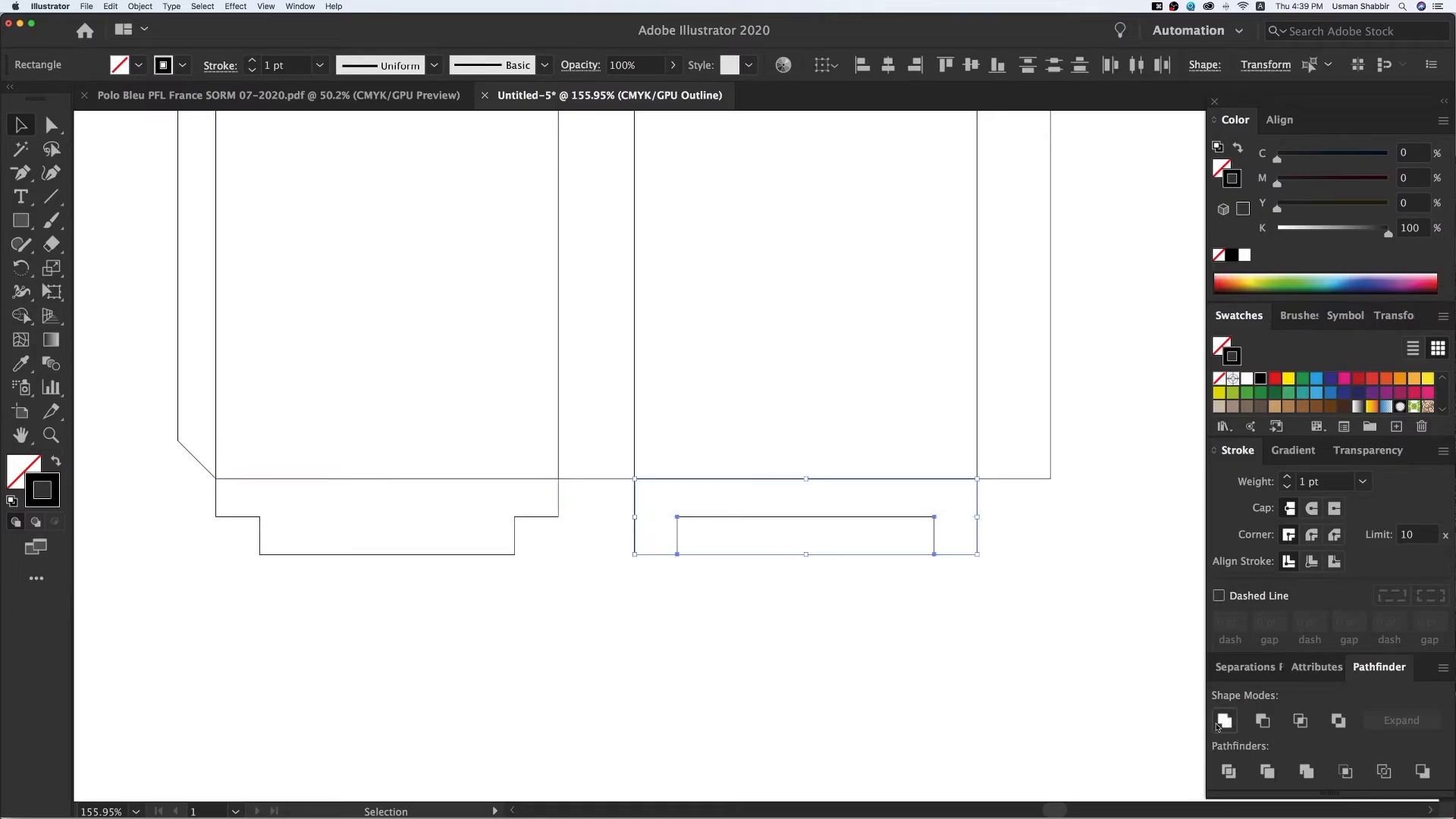
left_click(1219, 724)
Step: Delete the outer corner anchor points on both sides of the left bottom flap so its upper sides slope inward
left_click(22, 175)
left_click(558, 517)
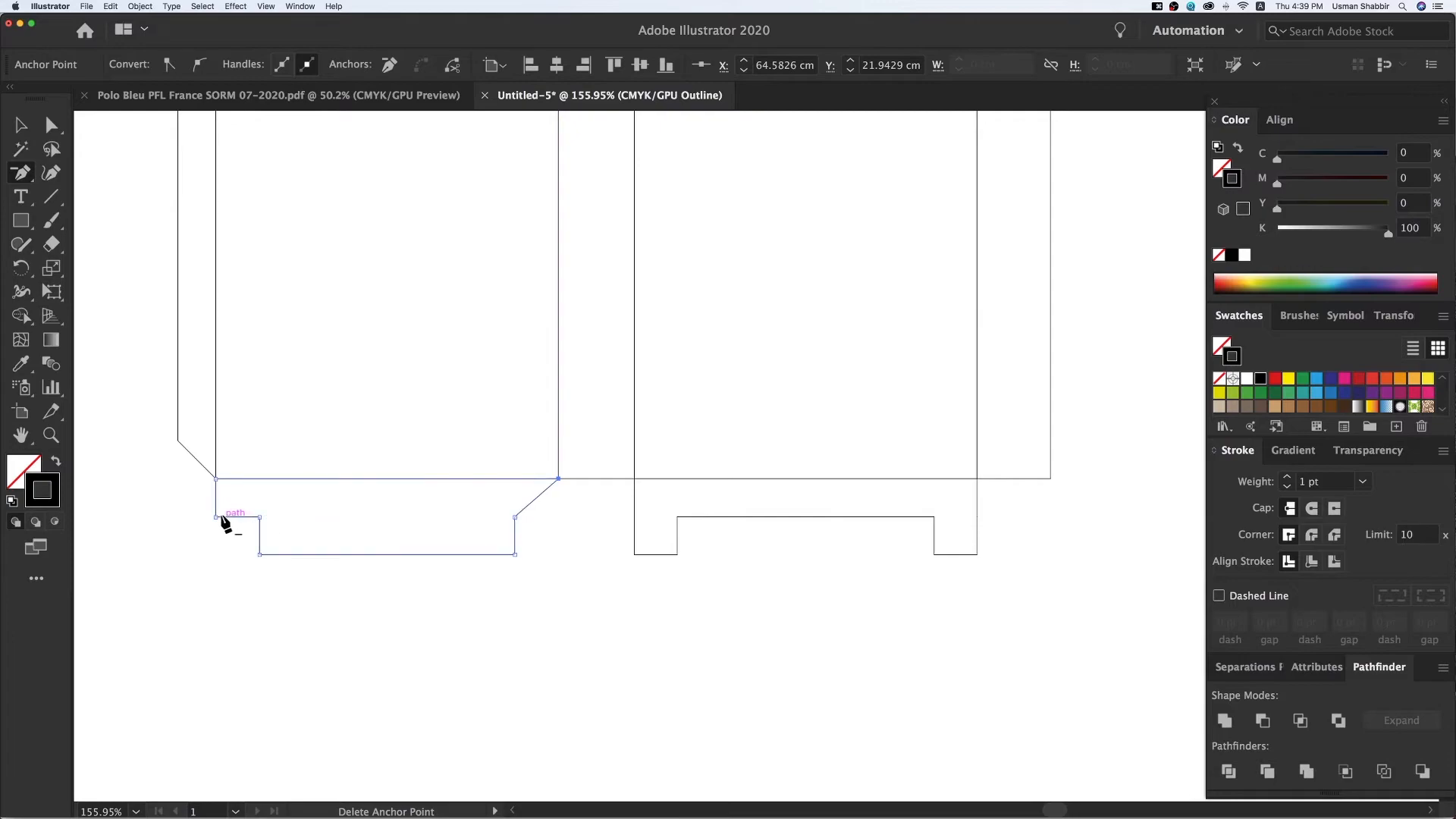
key("v")
left_click(570, 631)
Step: Draw a 2 × 2 cm rectangle beneath the narrow panel between the two 9 cm panels
key("super+minus")
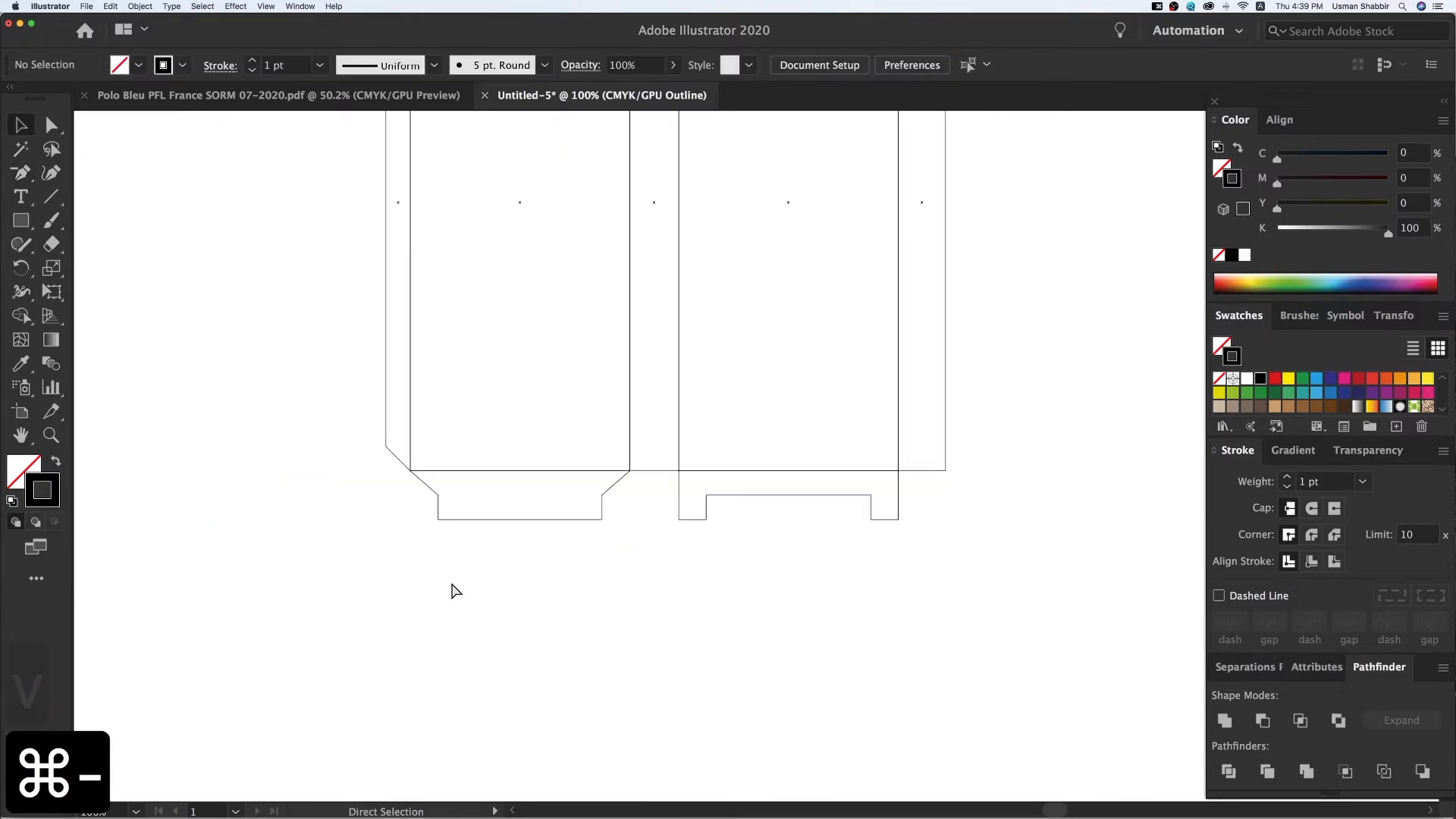
key("z")
left_click_drag(260, 303, 983, 635)
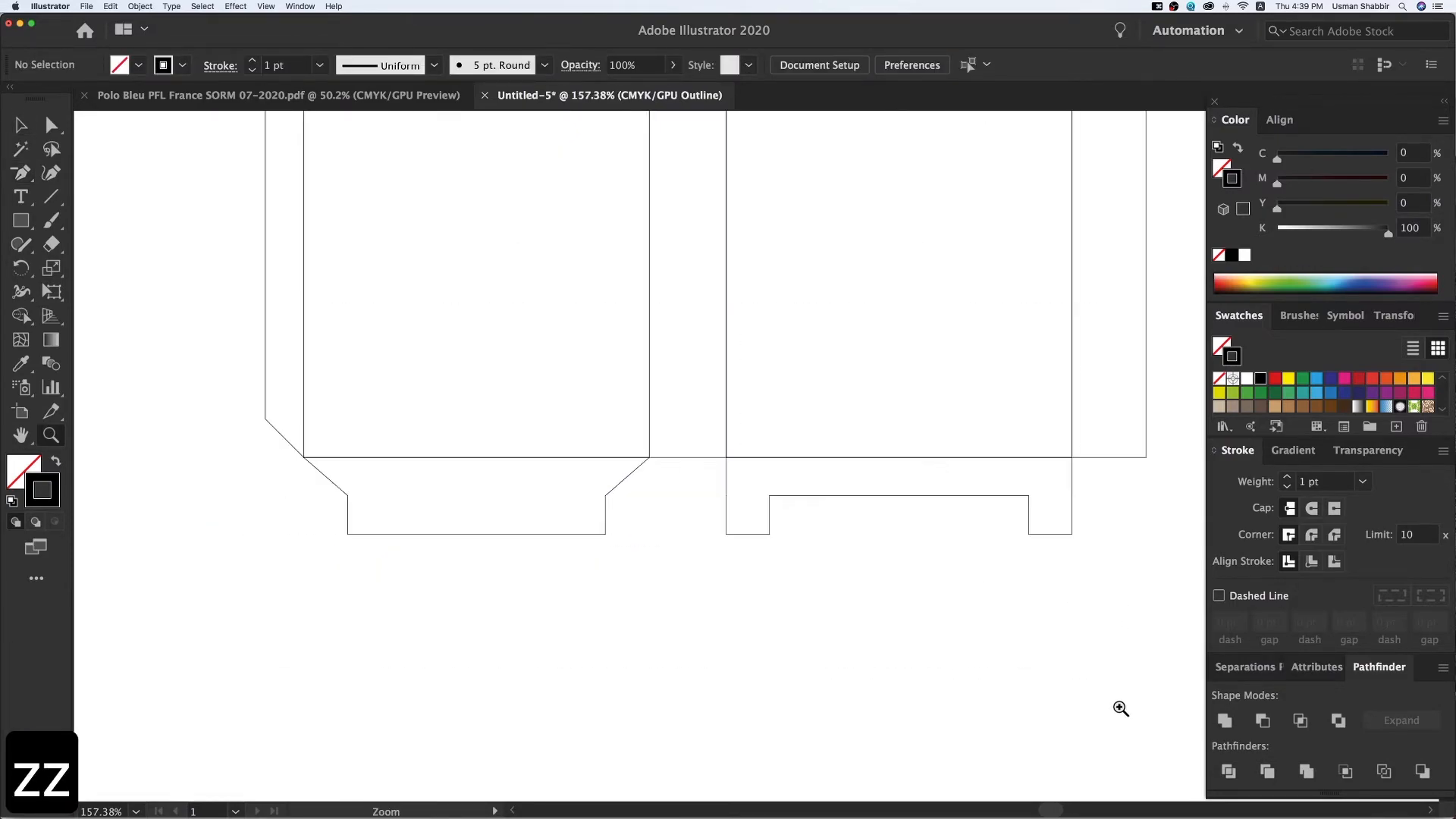
key("v")
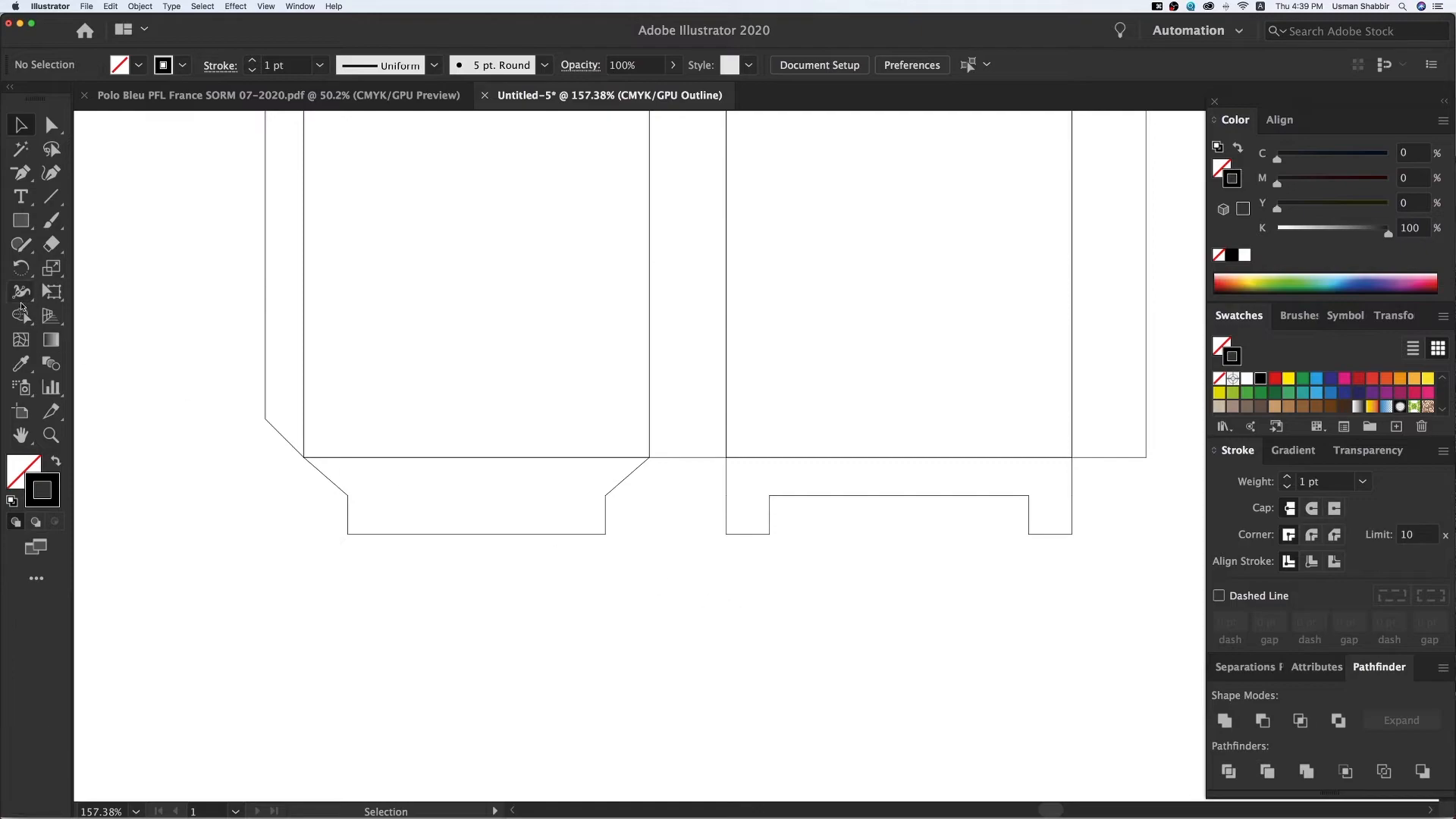
left_click(28, 226)
left_click_drag(650, 458, 727, 534)
key("v")
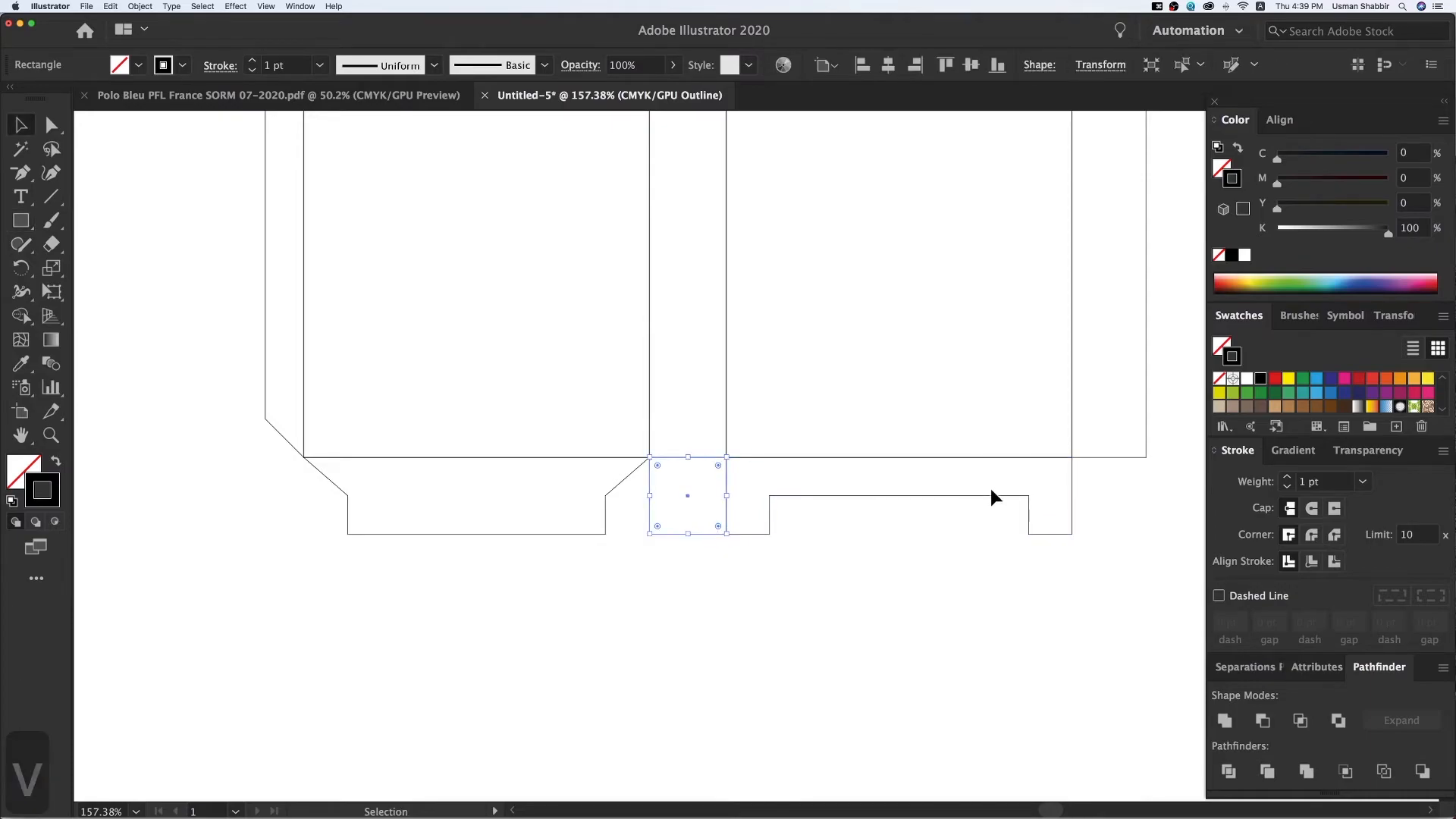
Step: Halve the 2 cm square's height to 1 cm, keeping its top edge against the narrow panel
left_click(1396, 316)
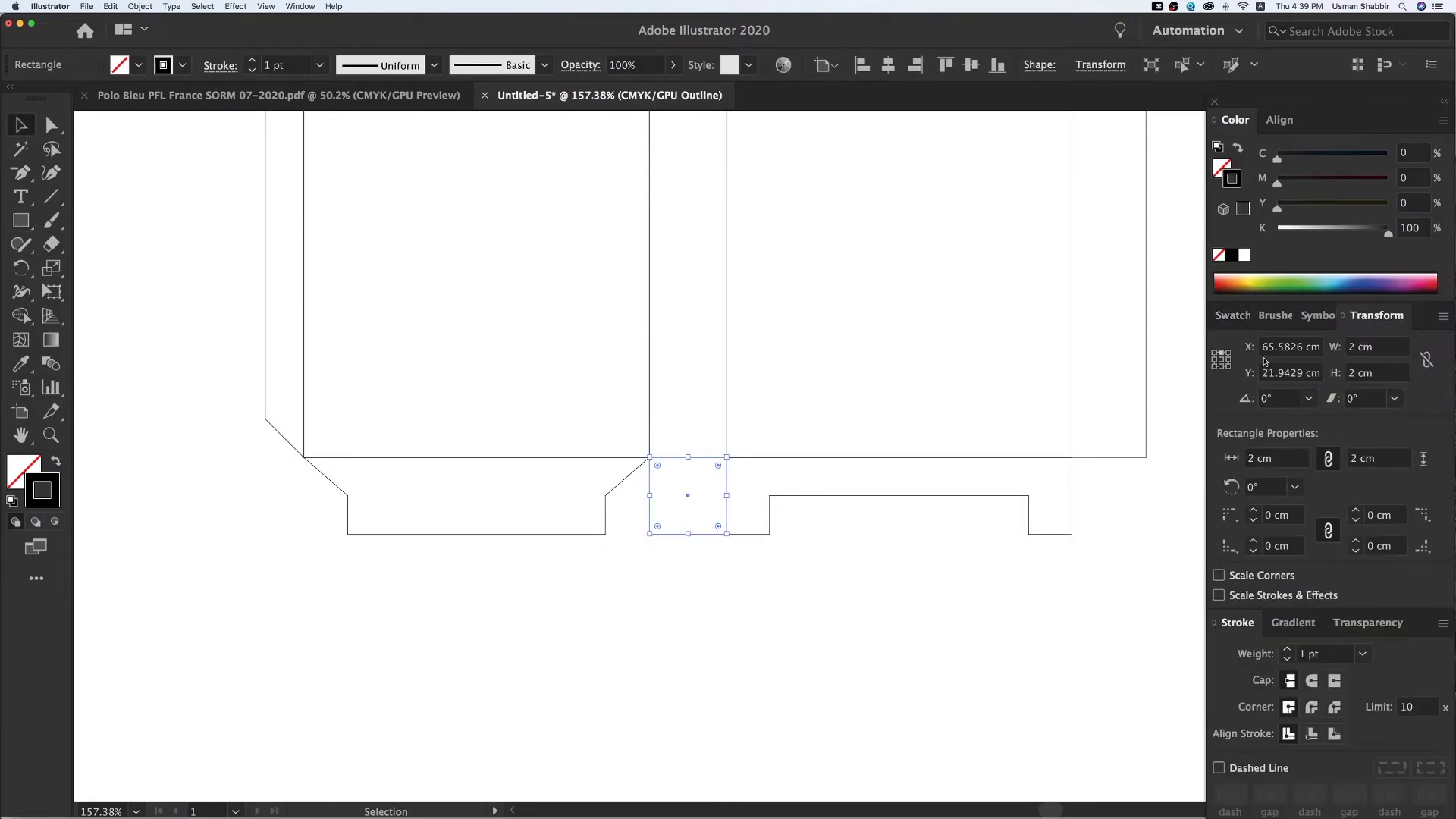
left_click(1384, 373)
type("/2")
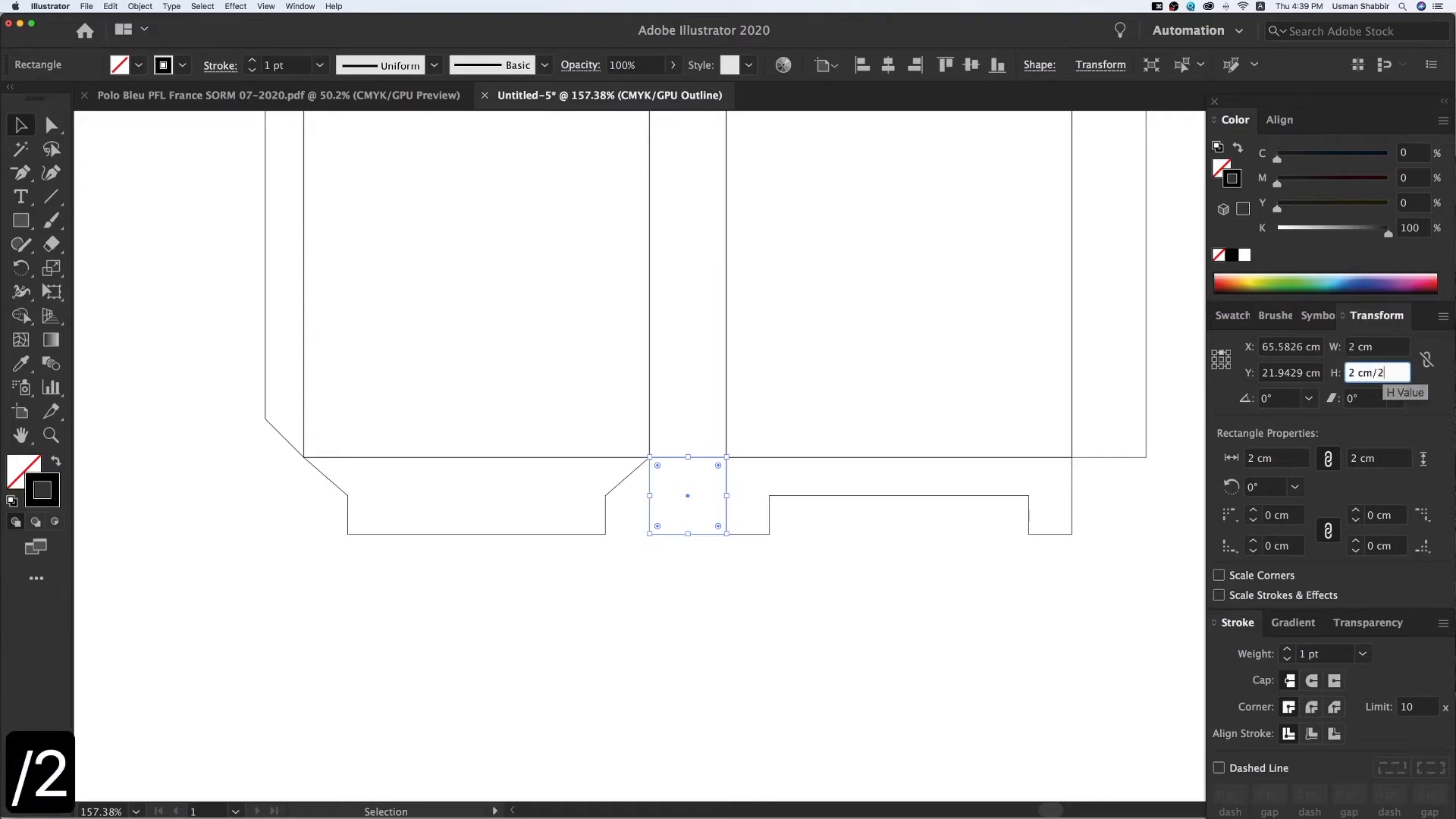
key("Return")
key("v")
left_click(862, 603)
Step: Copy the 2 × 1 cm rectangle directly below itself and halve the copy's width to 1 cm, keeping its left edge fixed
left_click_drag(679, 495, 679, 533)
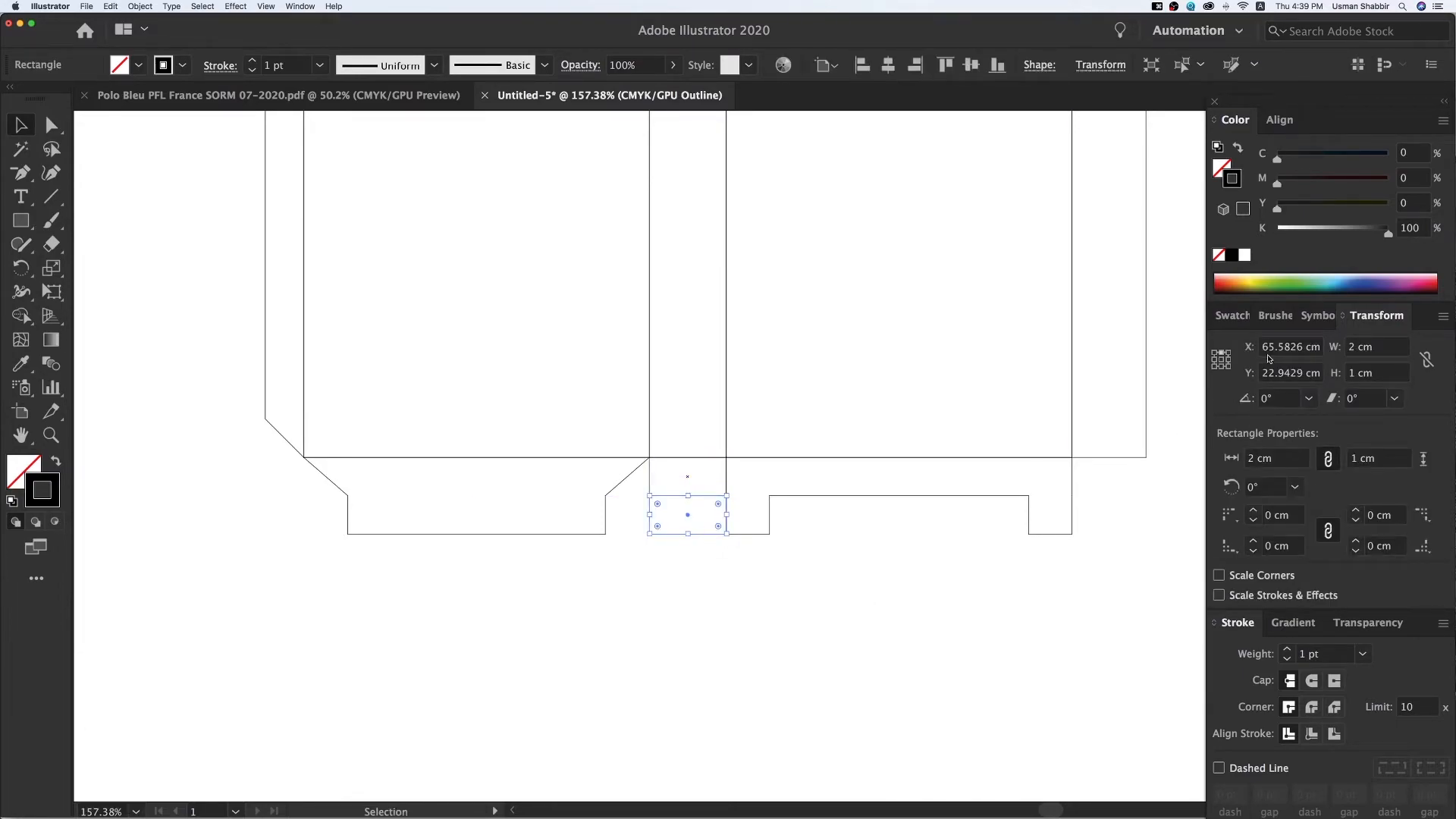
left_click(1215, 365)
left_click(1379, 346)
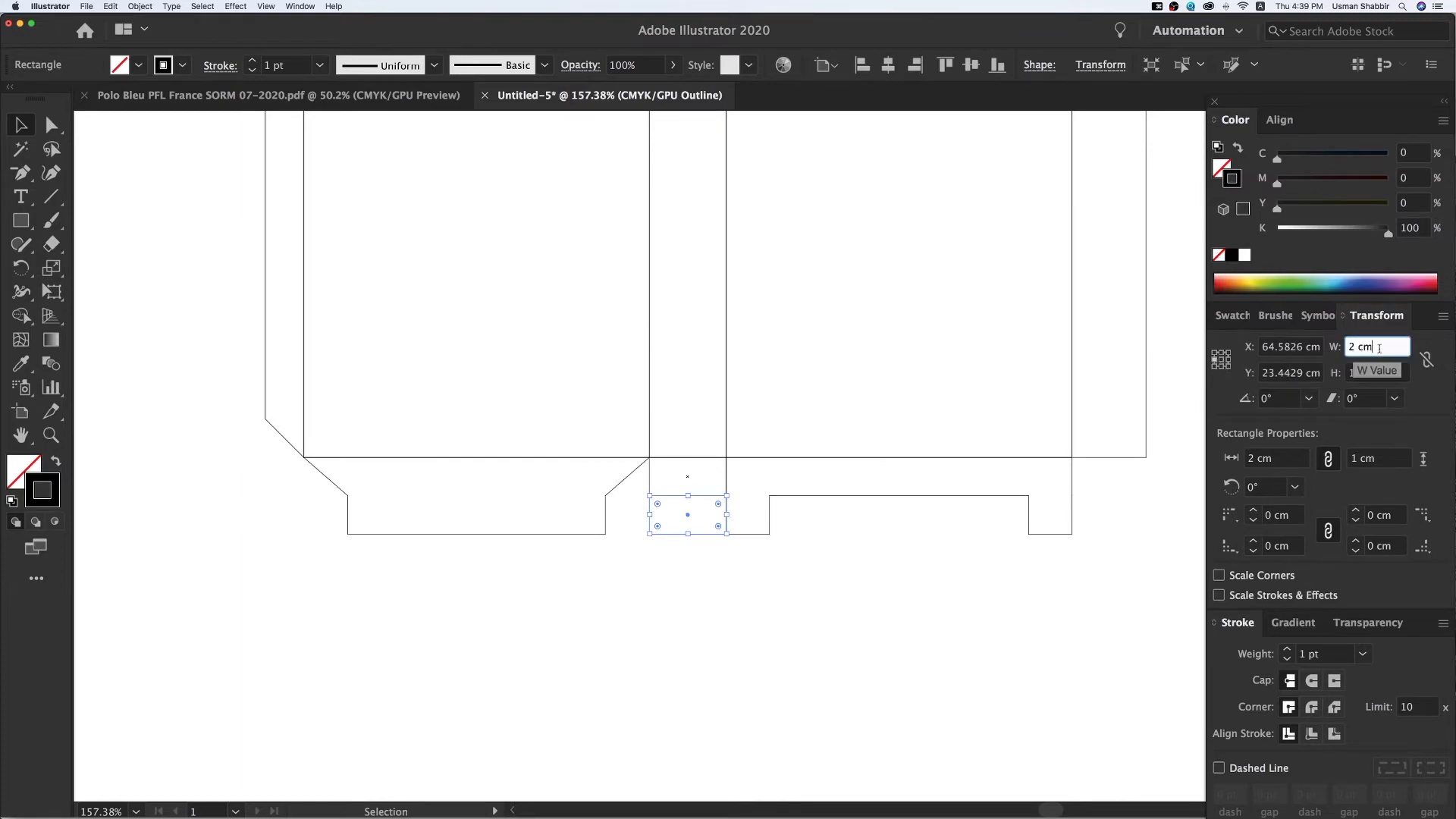
type("/2")
key("Return")
key("v")
left_click(766, 566)
Step: Unite the two rectangles beneath the narrow middle panel into one L-shaped flap
left_click_drag(660, 547, 701, 488)
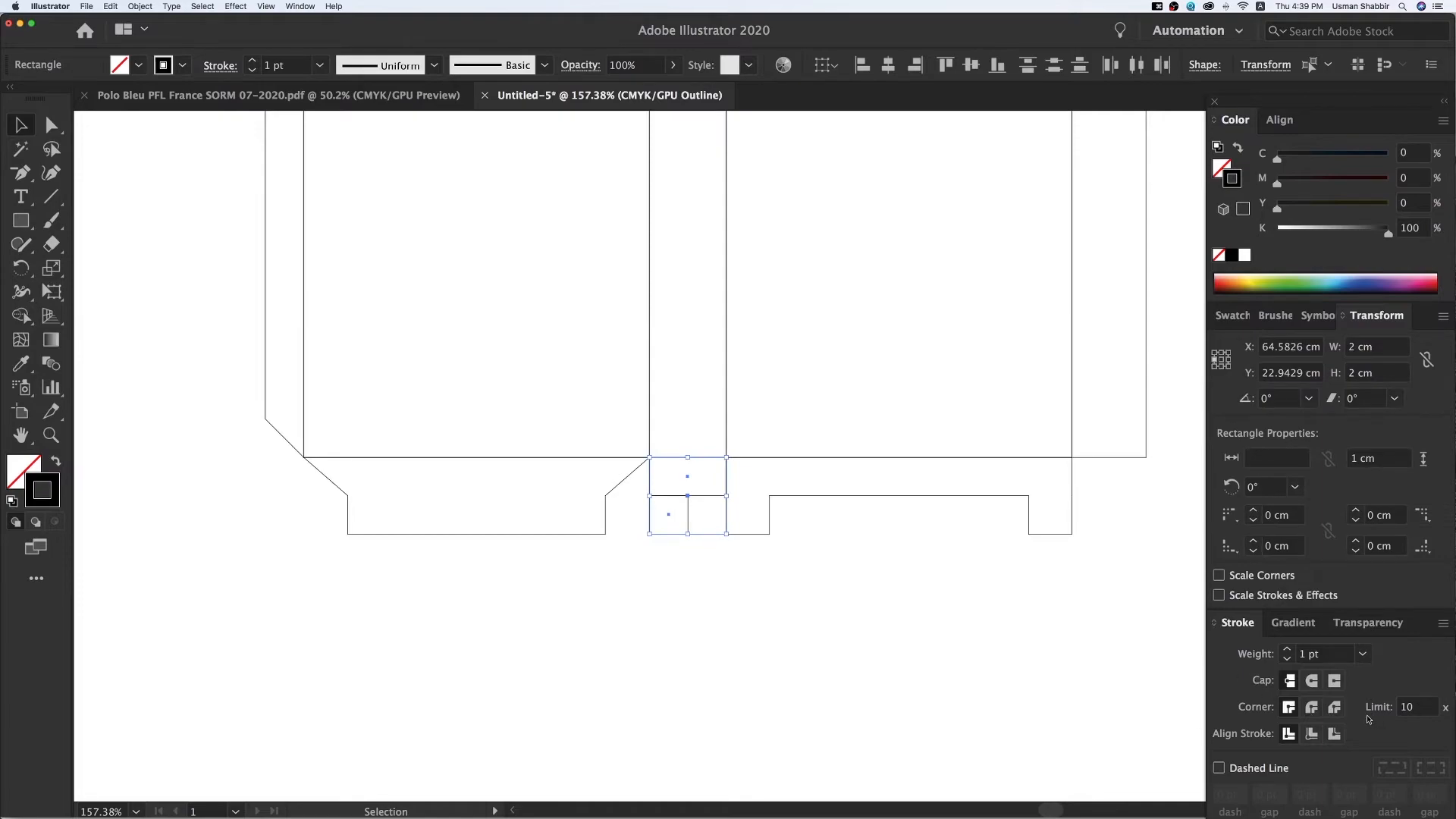
left_click(1236, 316)
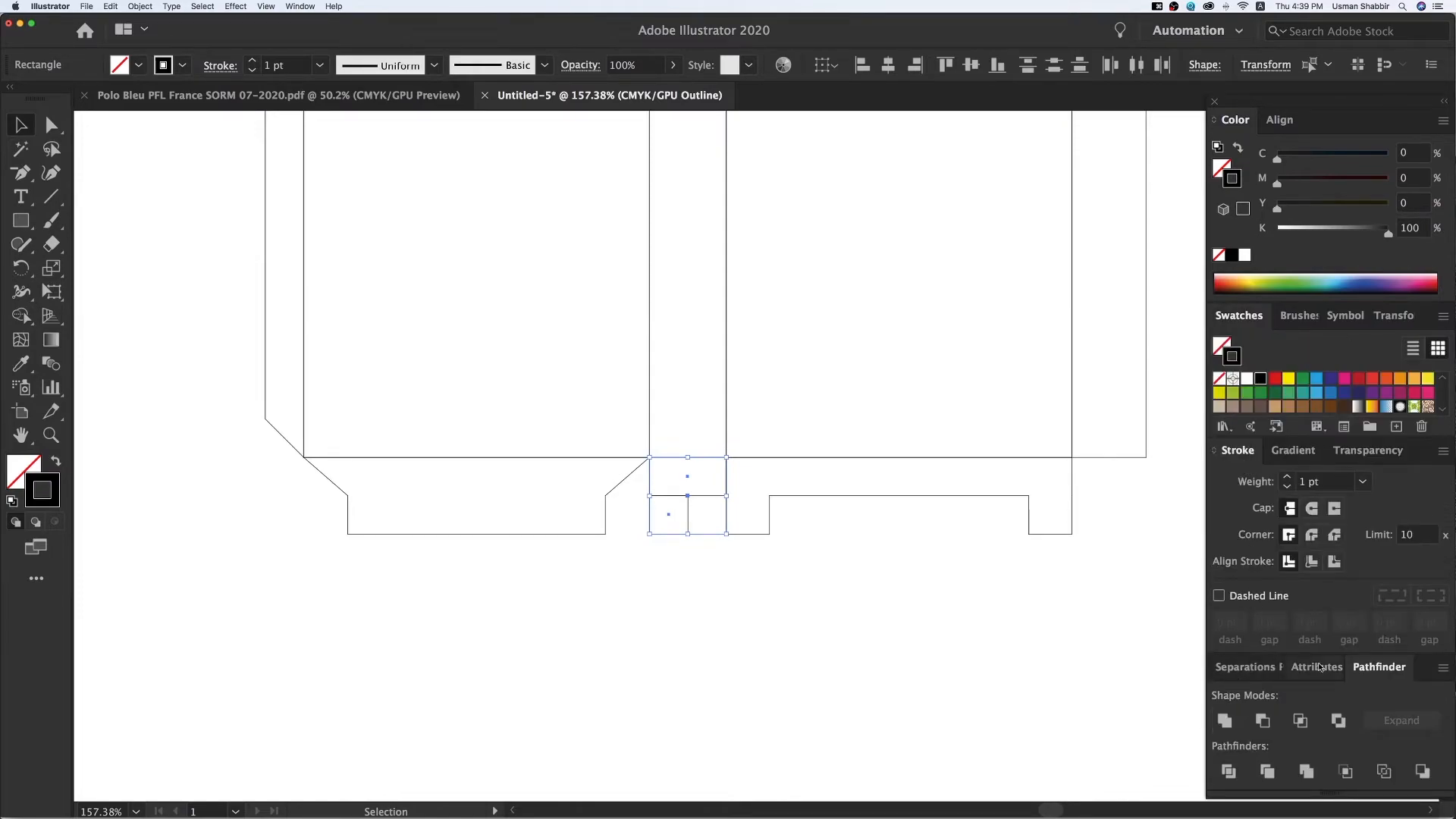
left_click(1225, 721)
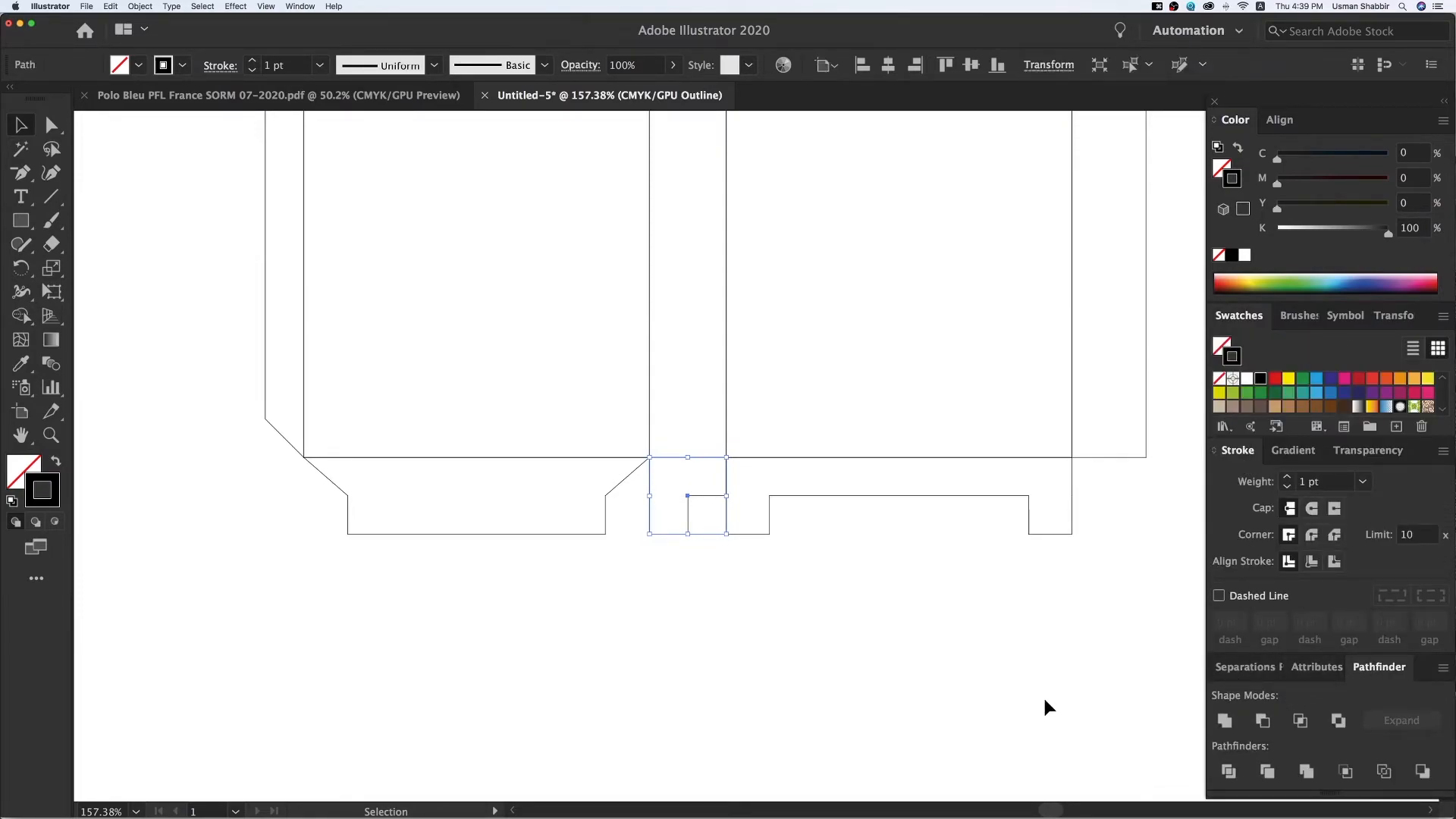
Step: Delete the anchor point halfway down the narrow flap's right edge to form a diagonal side
double_click(699, 496)
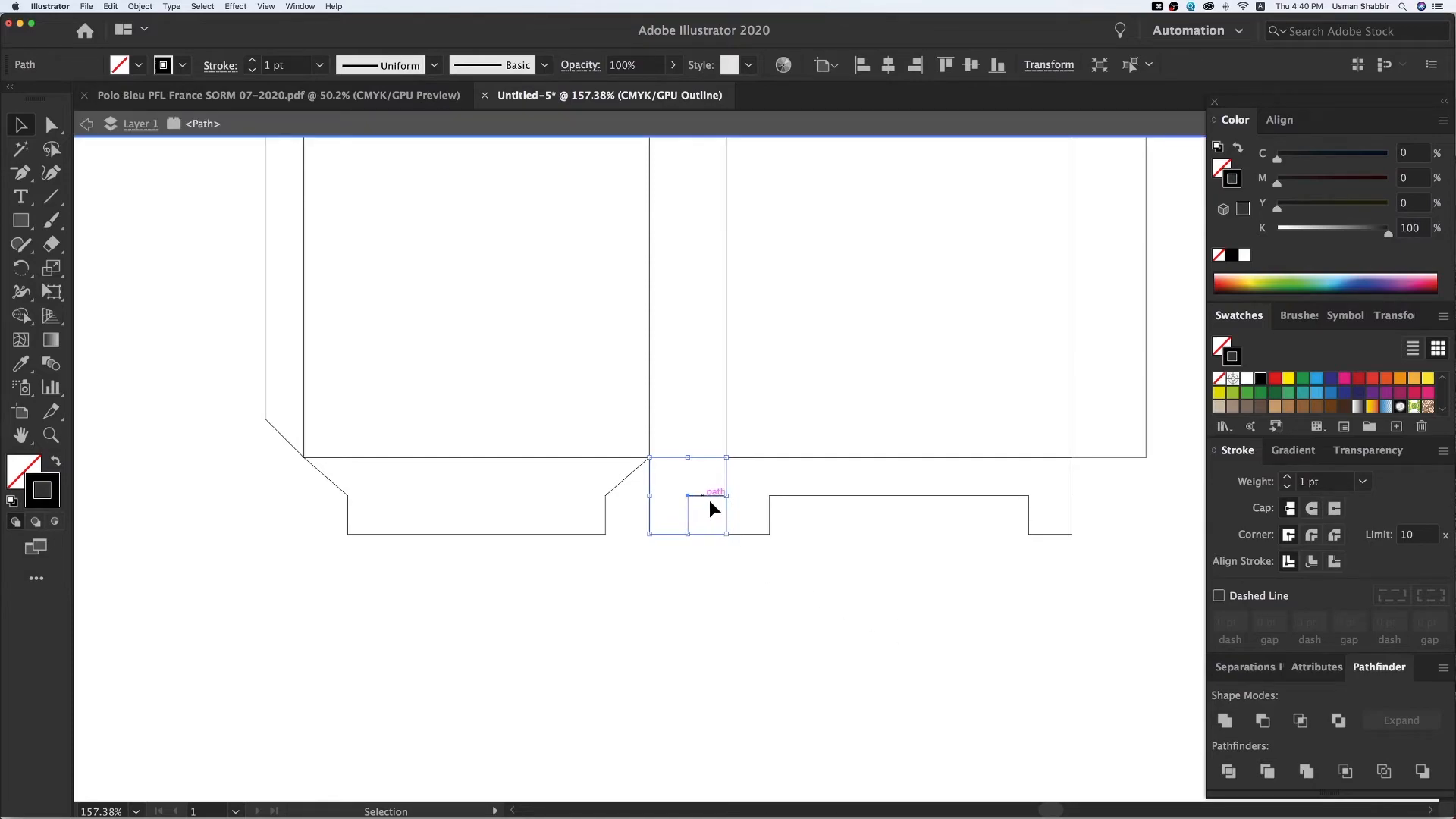
left_click(19, 175)
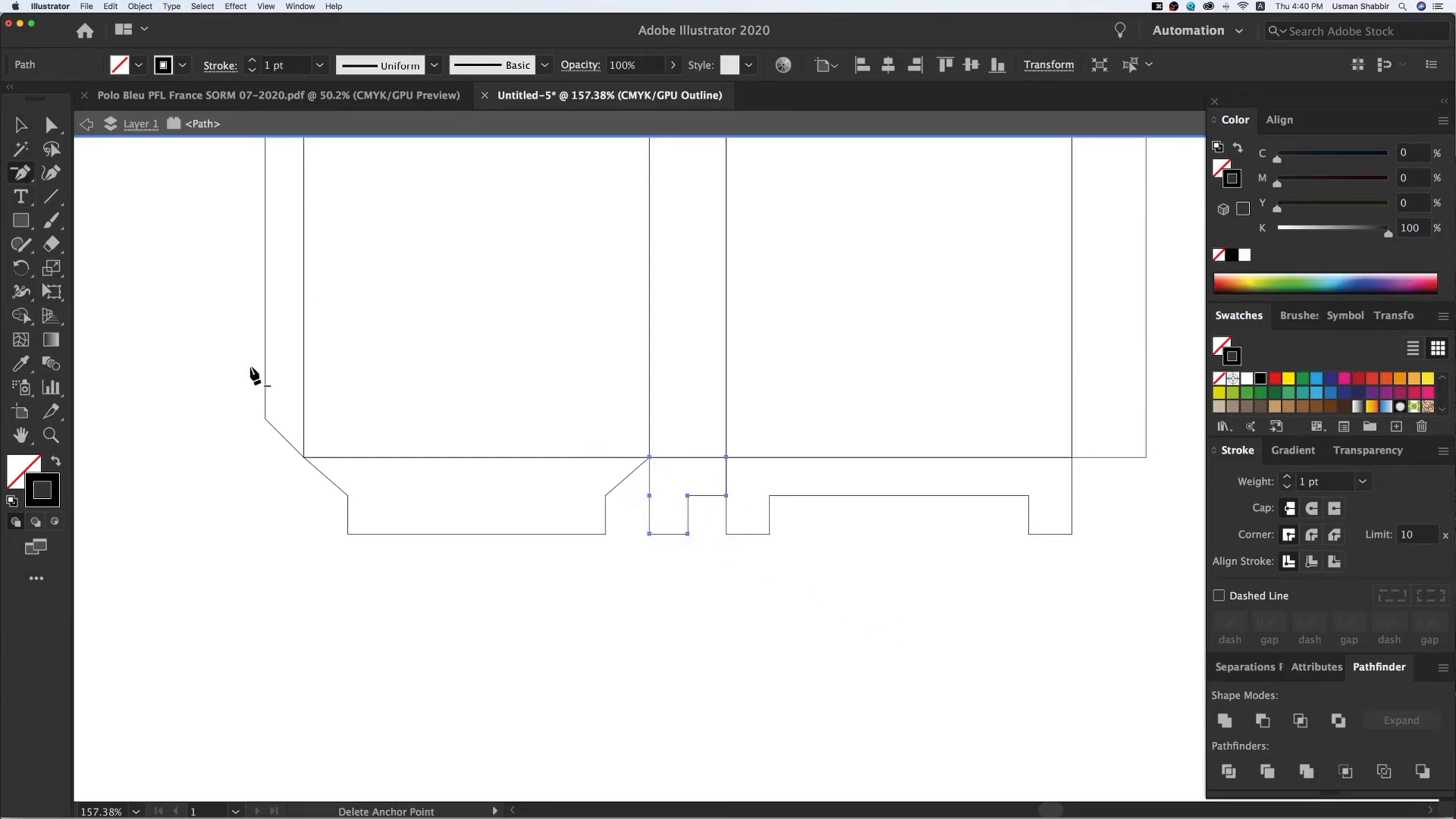
left_click(727, 495)
key("v")
key("Escape")
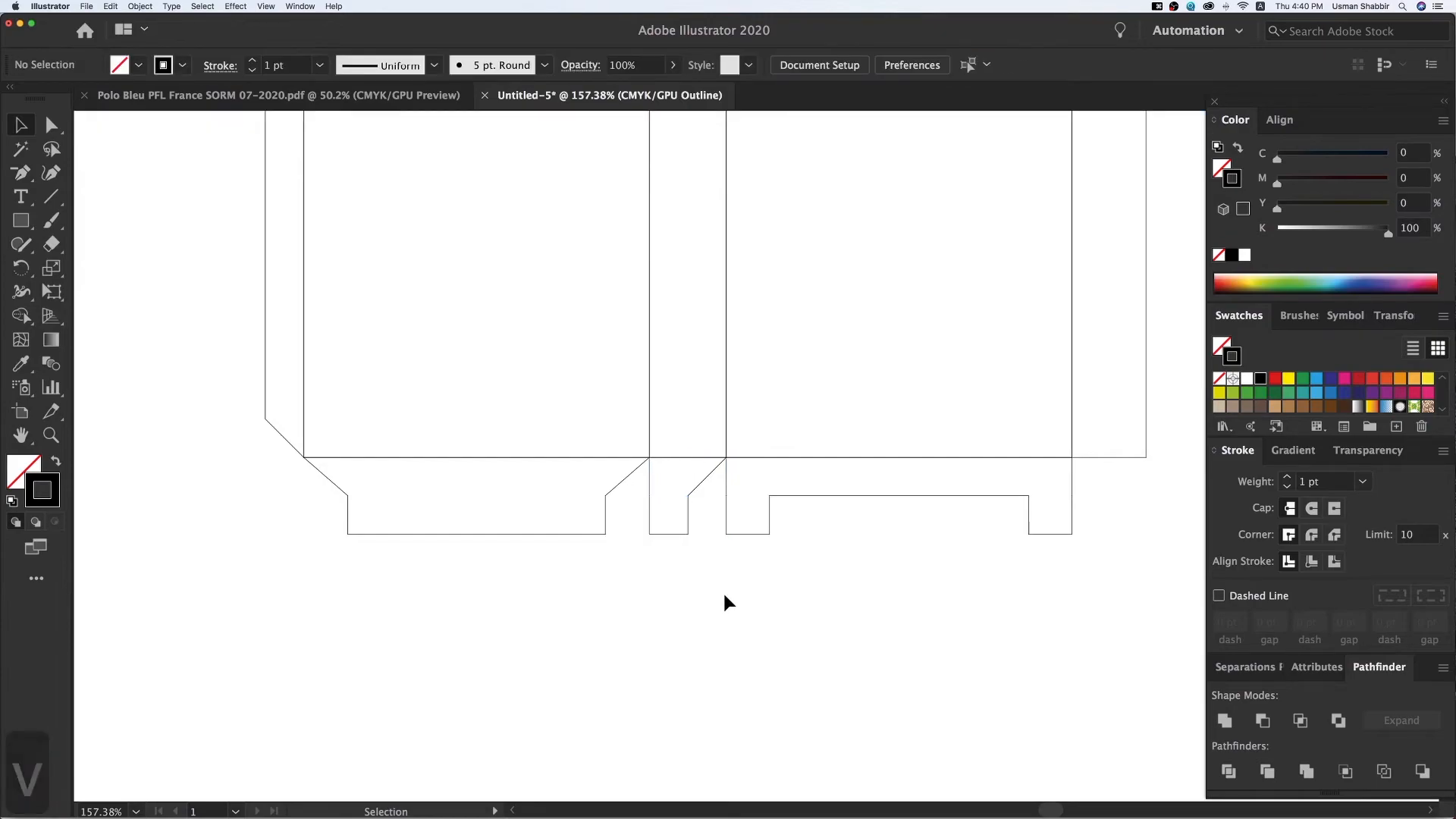
left_click_drag(722, 599, 693, 580)
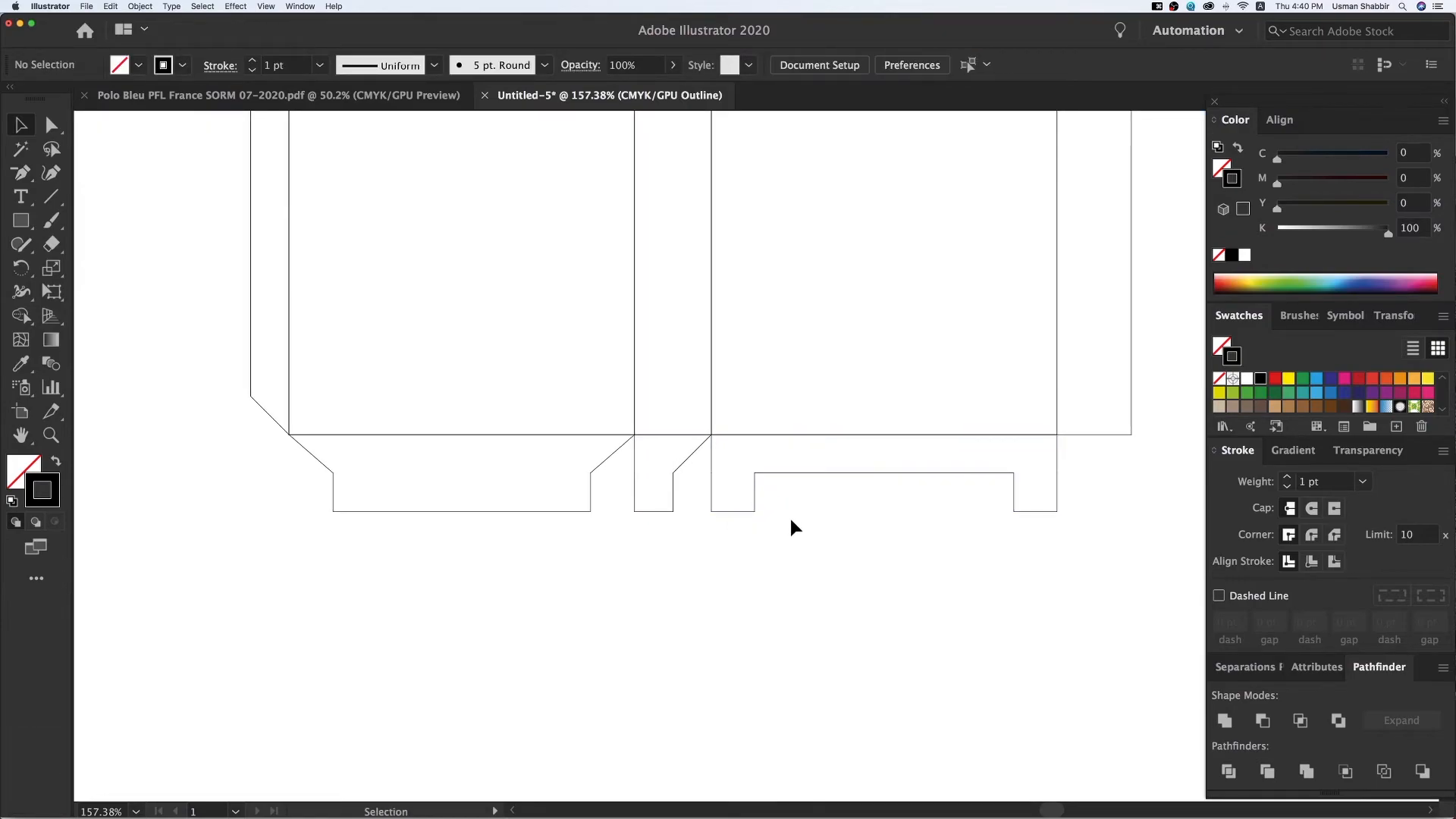
left_click_drag(793, 523, 805, 482)
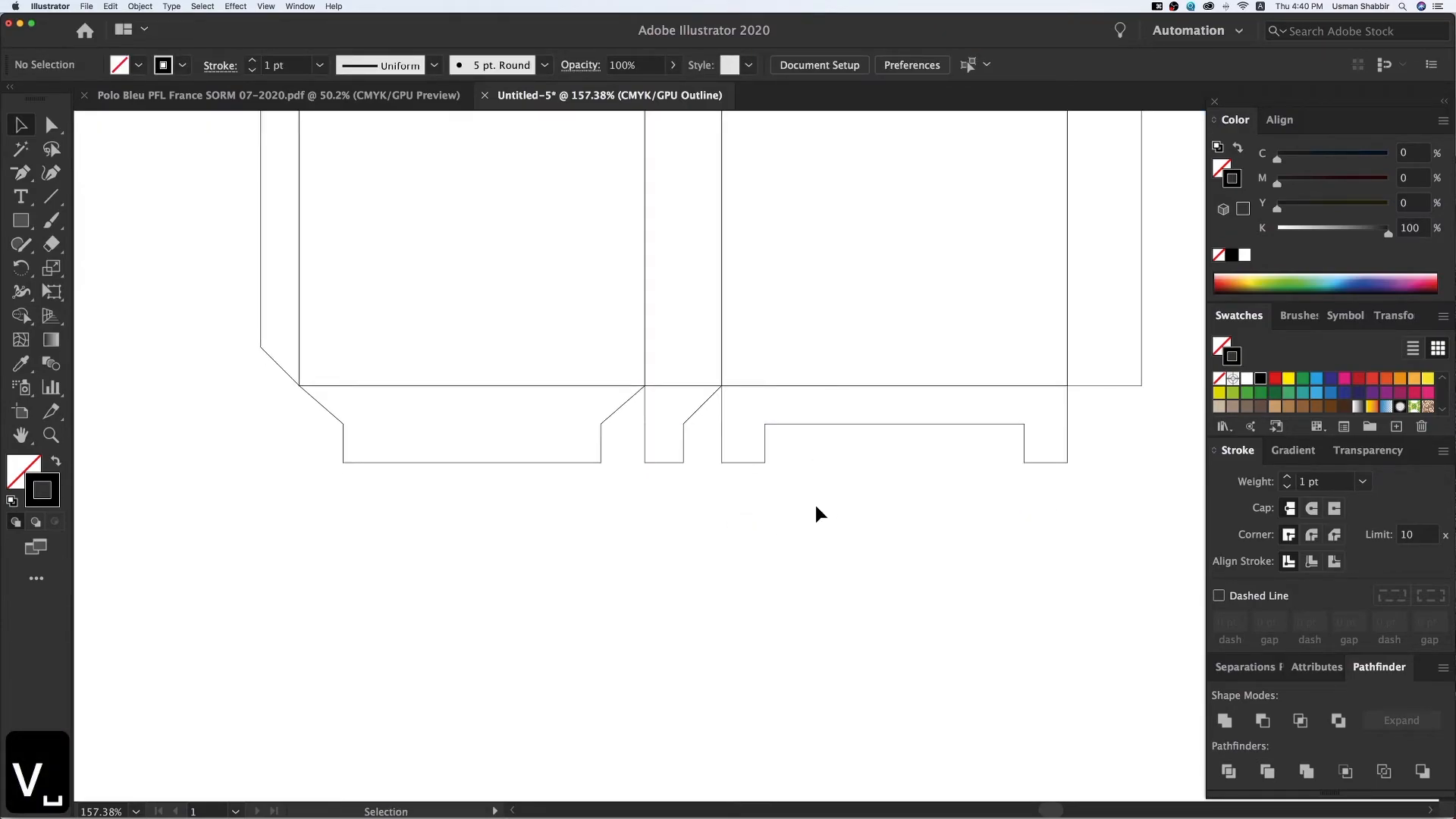
Step: Place copies of the notched bottom flap and the wide left bottom flap below the dieline, each rotated 180°
left_click(826, 425)
key("super+y")
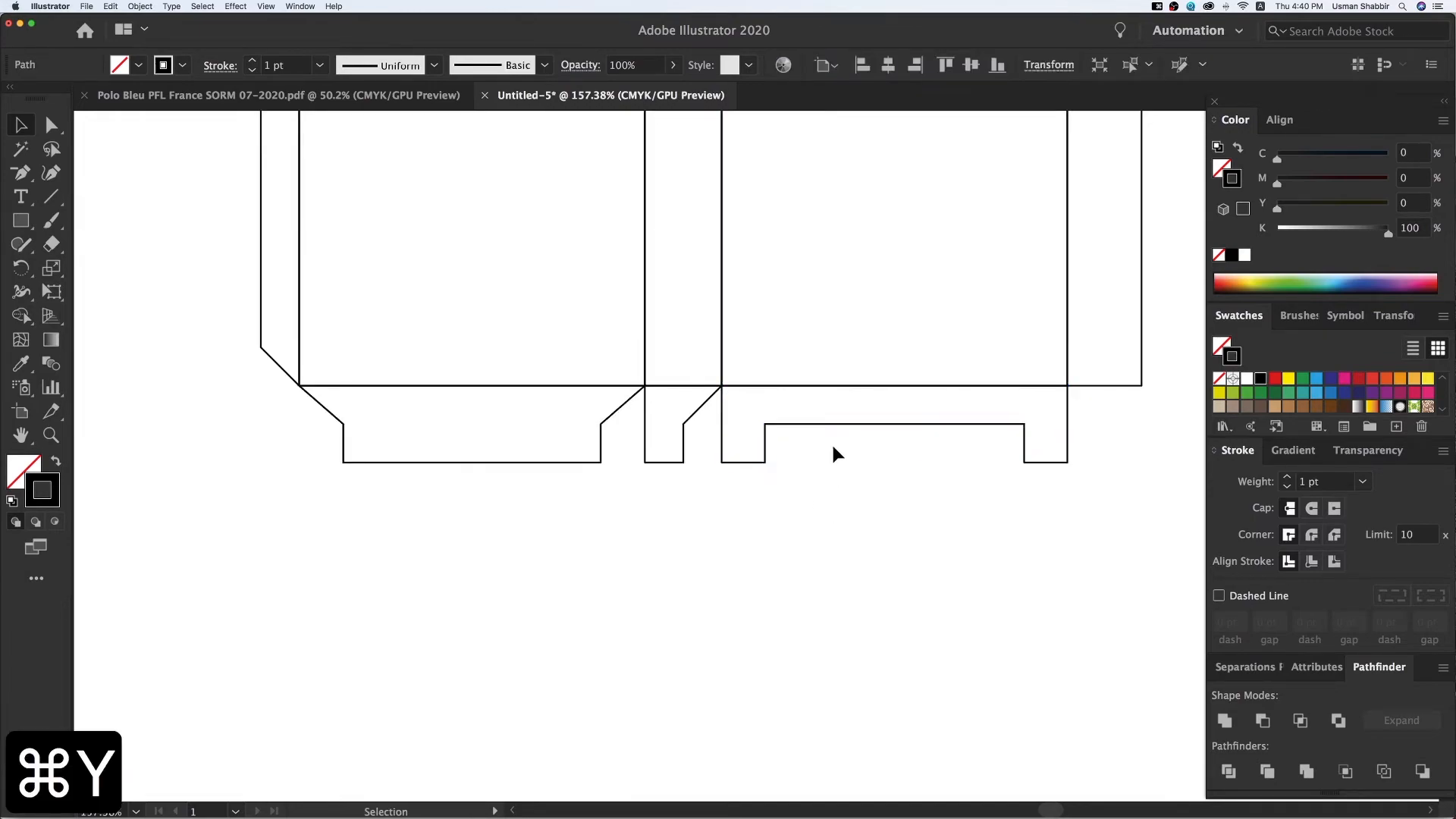
left_click_drag(834, 461, 780, 631)
left_click_drag(1020, 587, 773, 650)
left_click(527, 474)
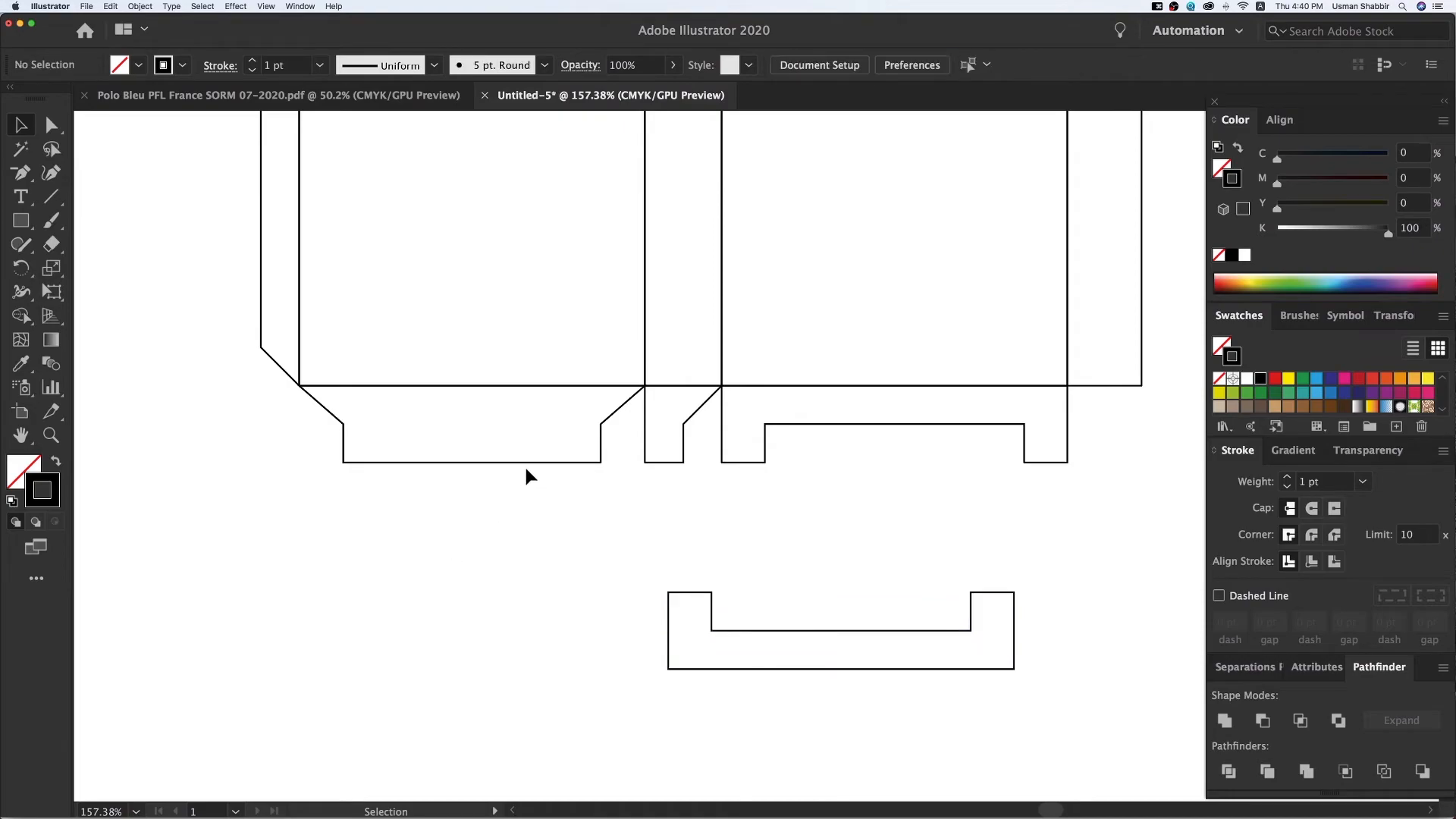
left_click_drag(525, 464, 546, 643)
left_click_drag(673, 572, 260, 650)
Step: Centre the two rotated flap copies on each other horizontally and vertically
left_click_drag(292, 522, 700, 669)
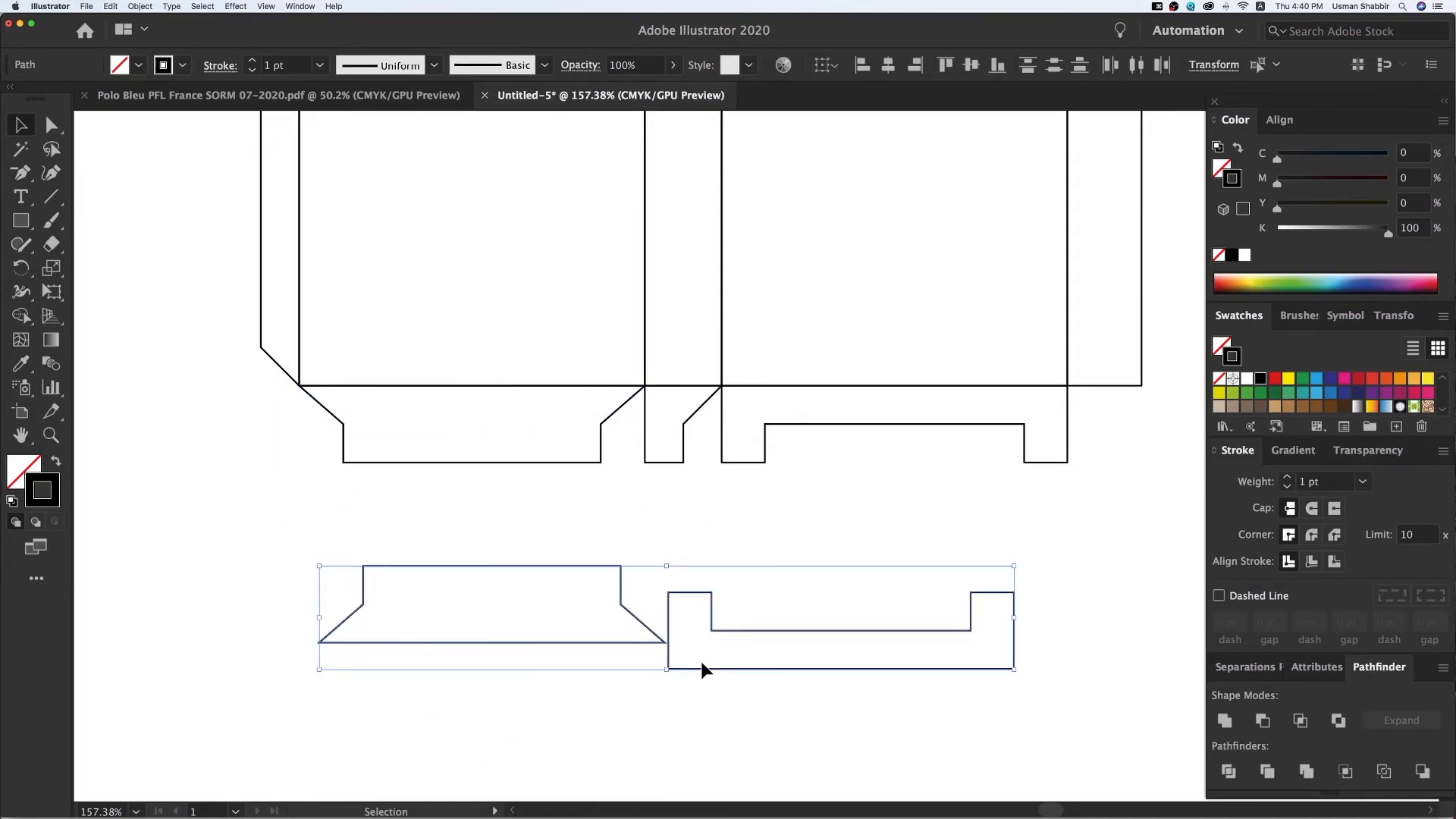
left_click(888, 65)
left_click(971, 64)
left_click(939, 616)
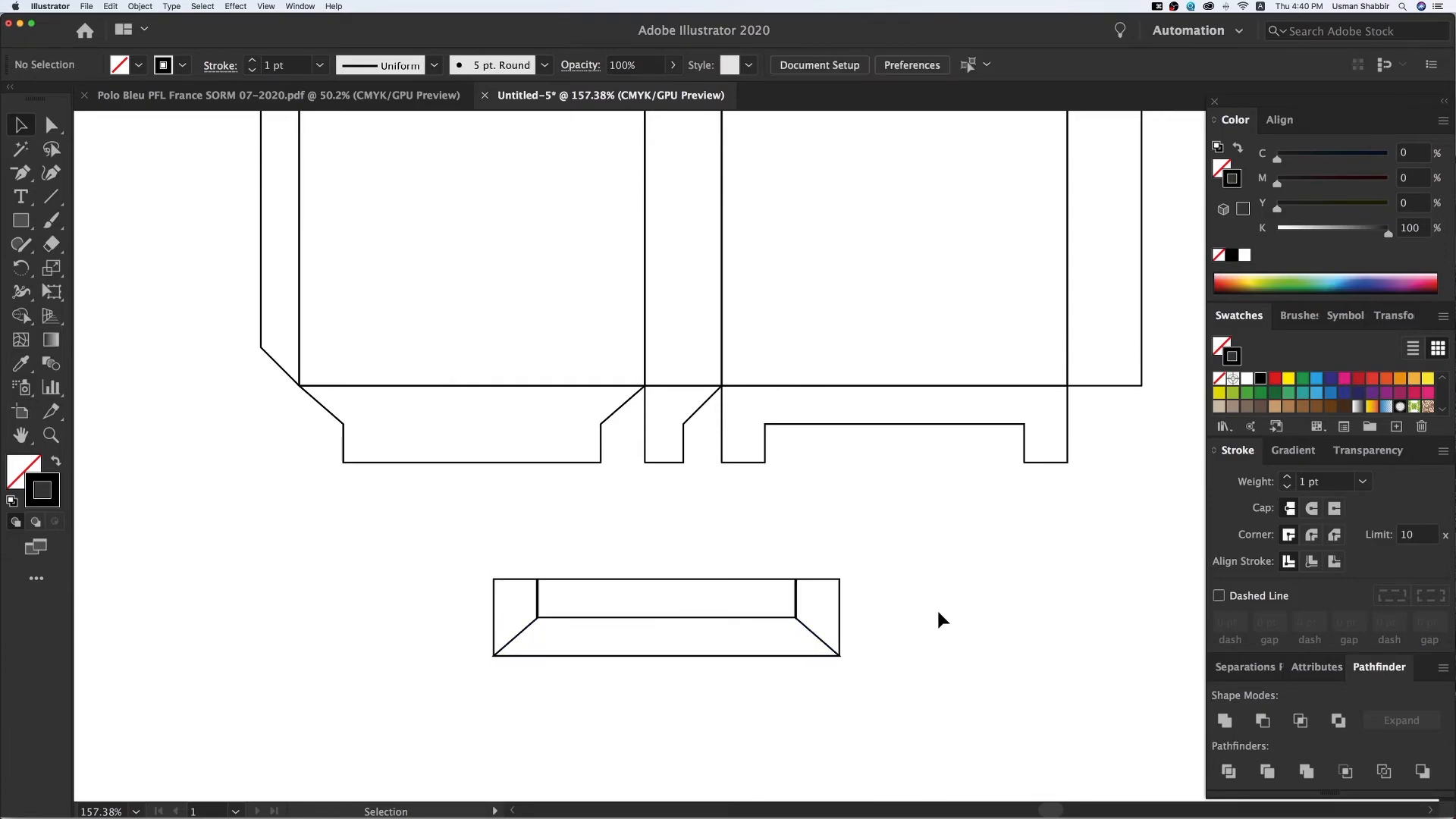
Step: Copy the middle narrow flap beside the overlapping flap pair and rotate the copy 90° counterclockwise
left_click_drag(647, 462, 384, 618)
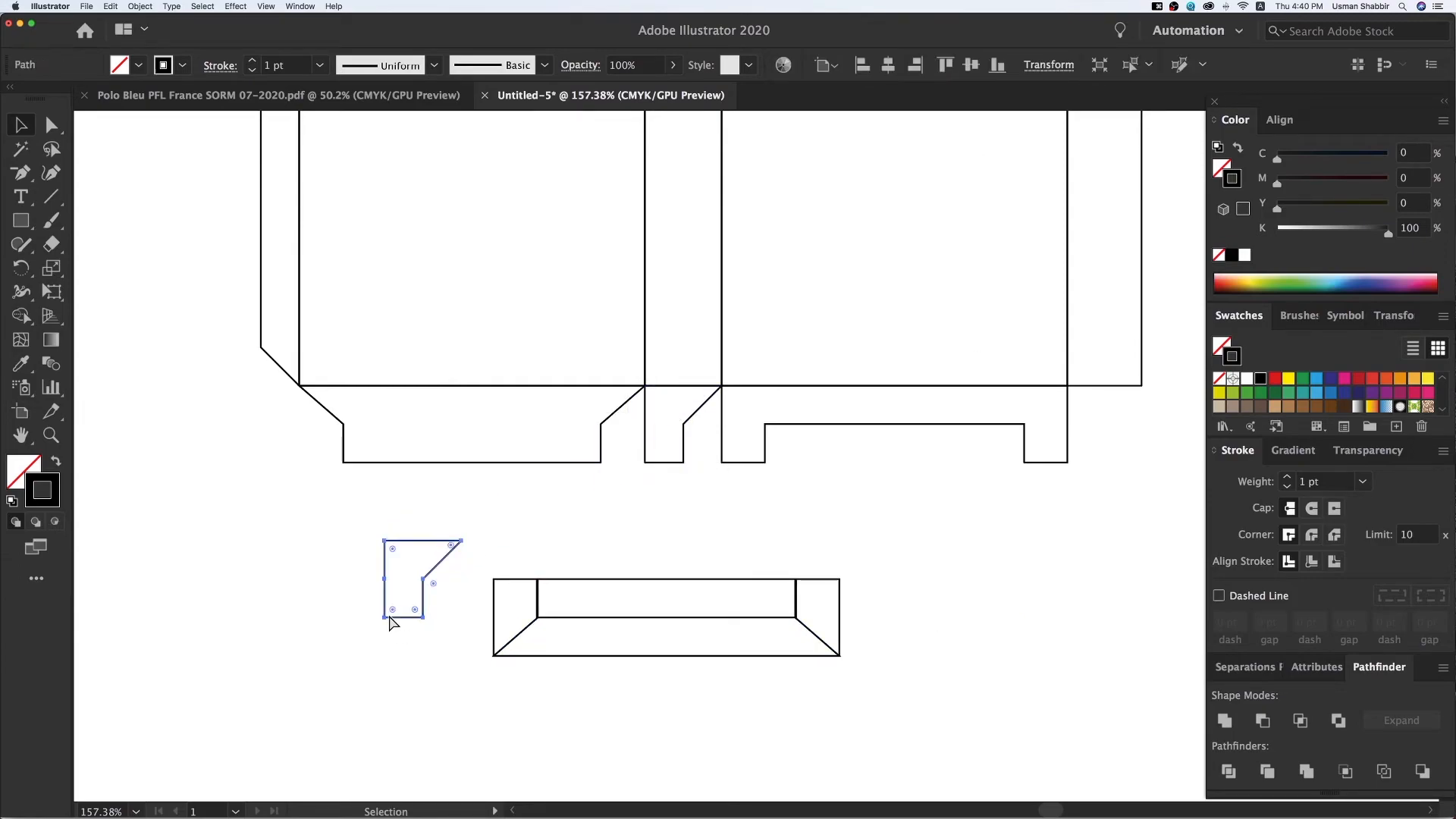
key("super+y")
left_click_drag(465, 534, 797, 764)
Step: Move the rotated narrow flap into the left end of the overlapping pair, snapping it to their lower-left corner
left_click(349, 489)
key("z")
key("z")
key("v")
left_click_drag(330, 447, 596, 542)
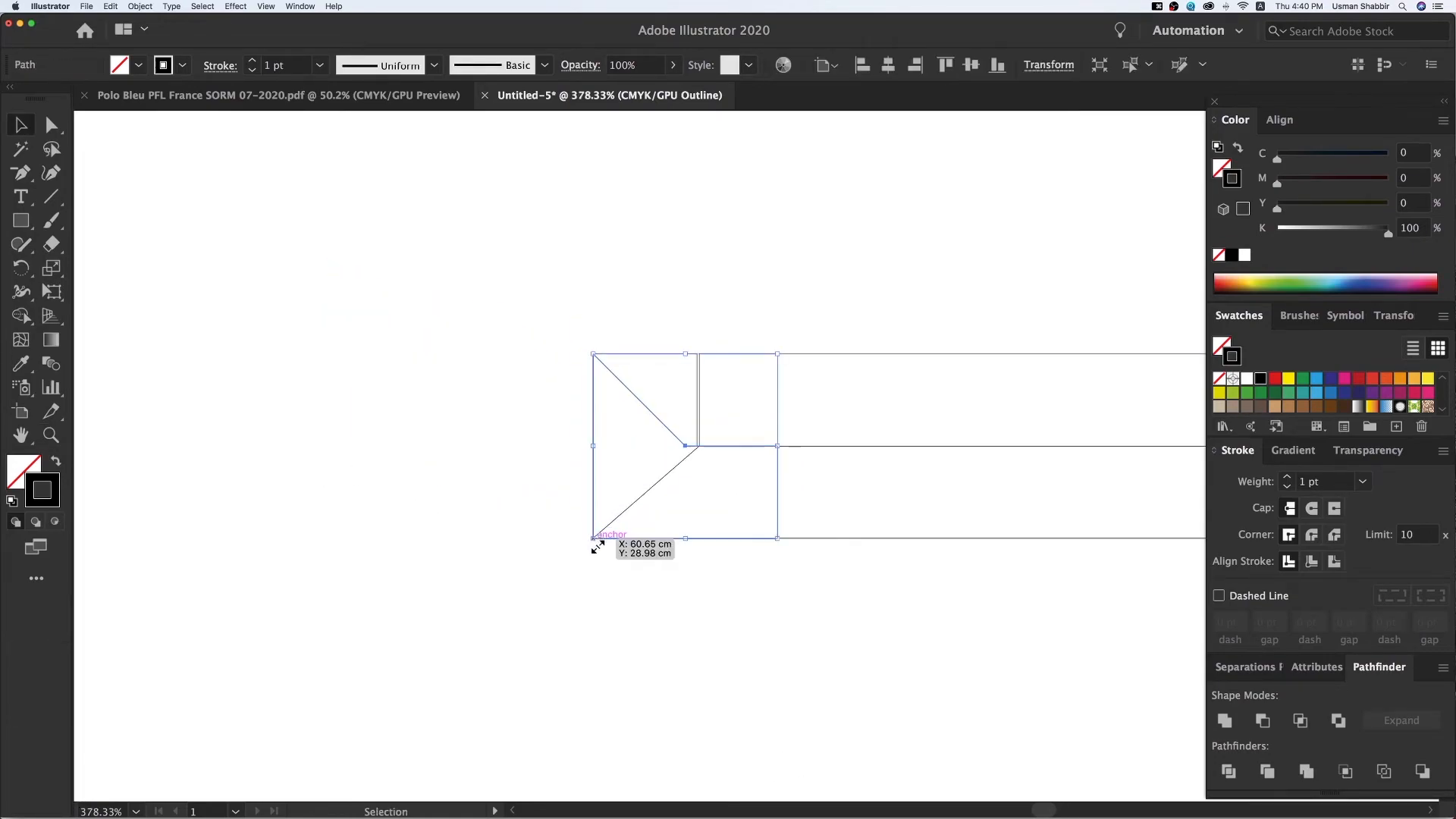
Step: Isolate the narrow flap copy and move its inner anchor point onto the corner where the two overlapping flaps meet
double_click(689, 450)
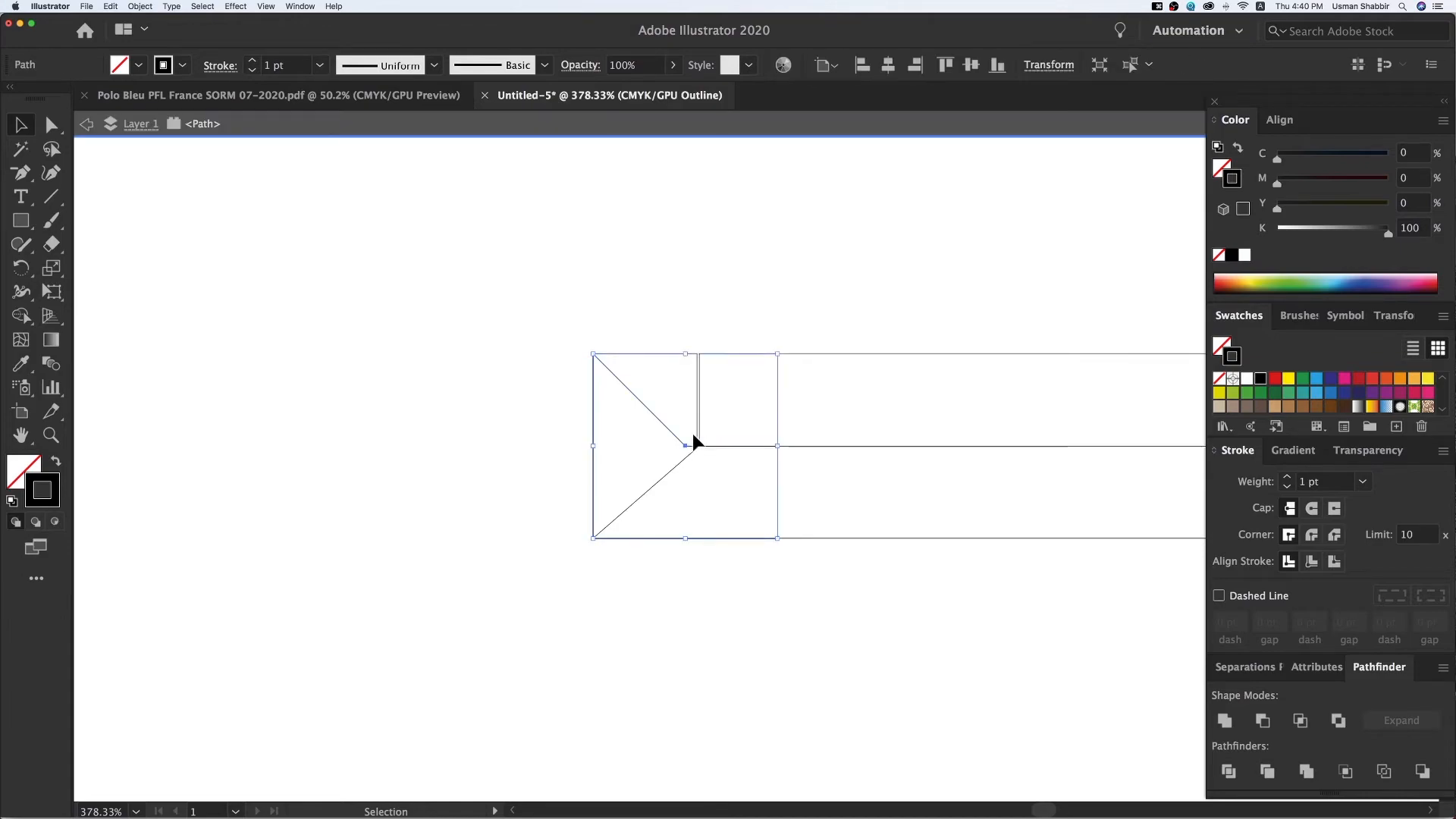
key("a")
left_click_drag(689, 452, 434, 495)
key("v")
key("space")
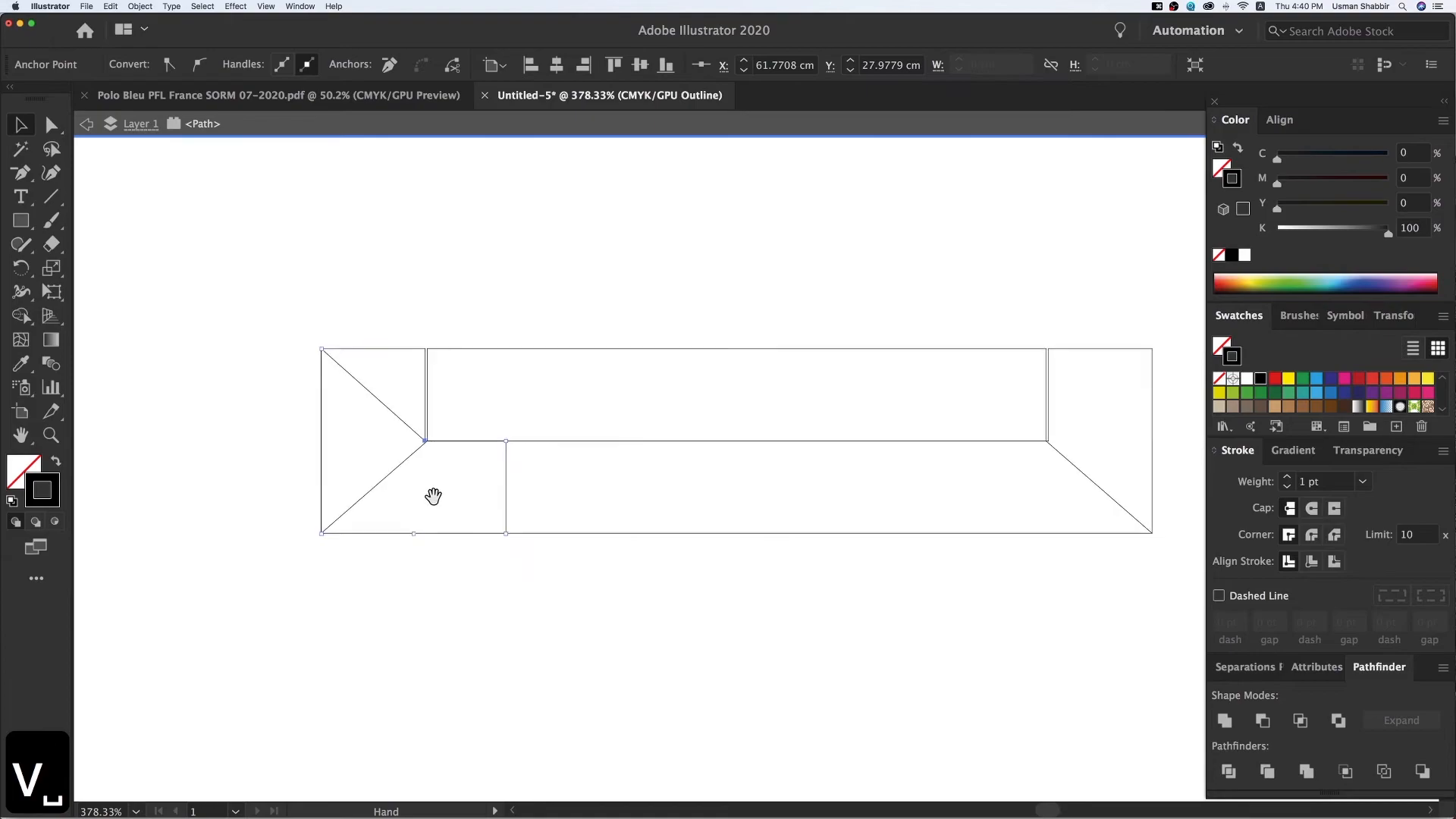
left_click(606, 613)
Step: Raise the narrow flap copy's free upper-right corner point slightly so its short top edge slopes upward
key("a")
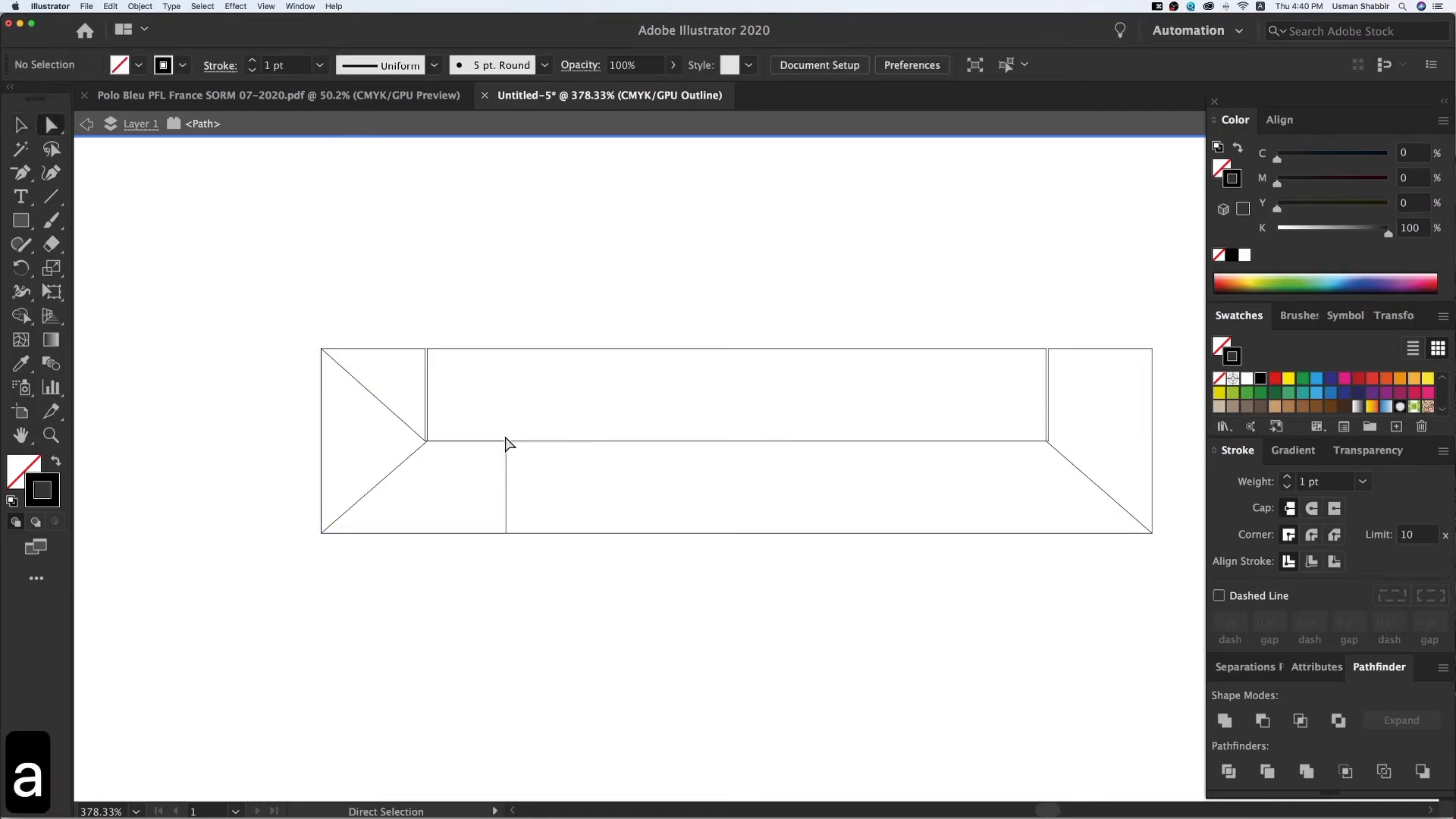
left_click(512, 447)
left_click_drag(507, 441, 508, 416)
key("v")
key("super+minus")
key("super+minus")
key("super+minus")
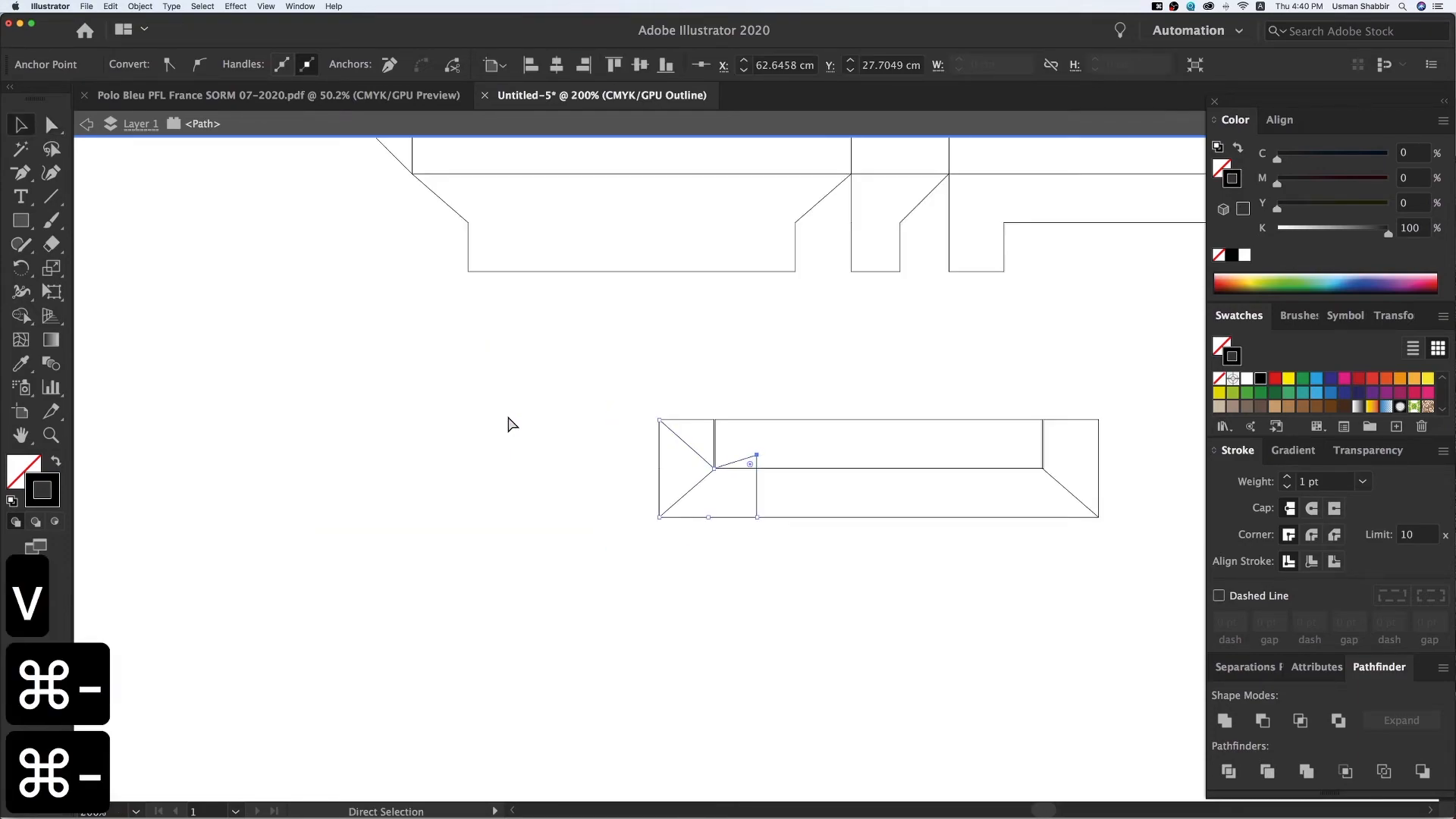
Step: Exit isolation and delete the two overlapping reference flap copies, keeping the reshaped narrow flap
key("super+y")
key("v")
double_click(754, 567)
key("v")
key("space")
left_click_drag(719, 497, 815, 557)
key("super+y")
key("Delete")
Step: Rotate the reshaped flap 90° clockwise and align its top and right edges with the original middle narrow flap
left_click(658, 487)
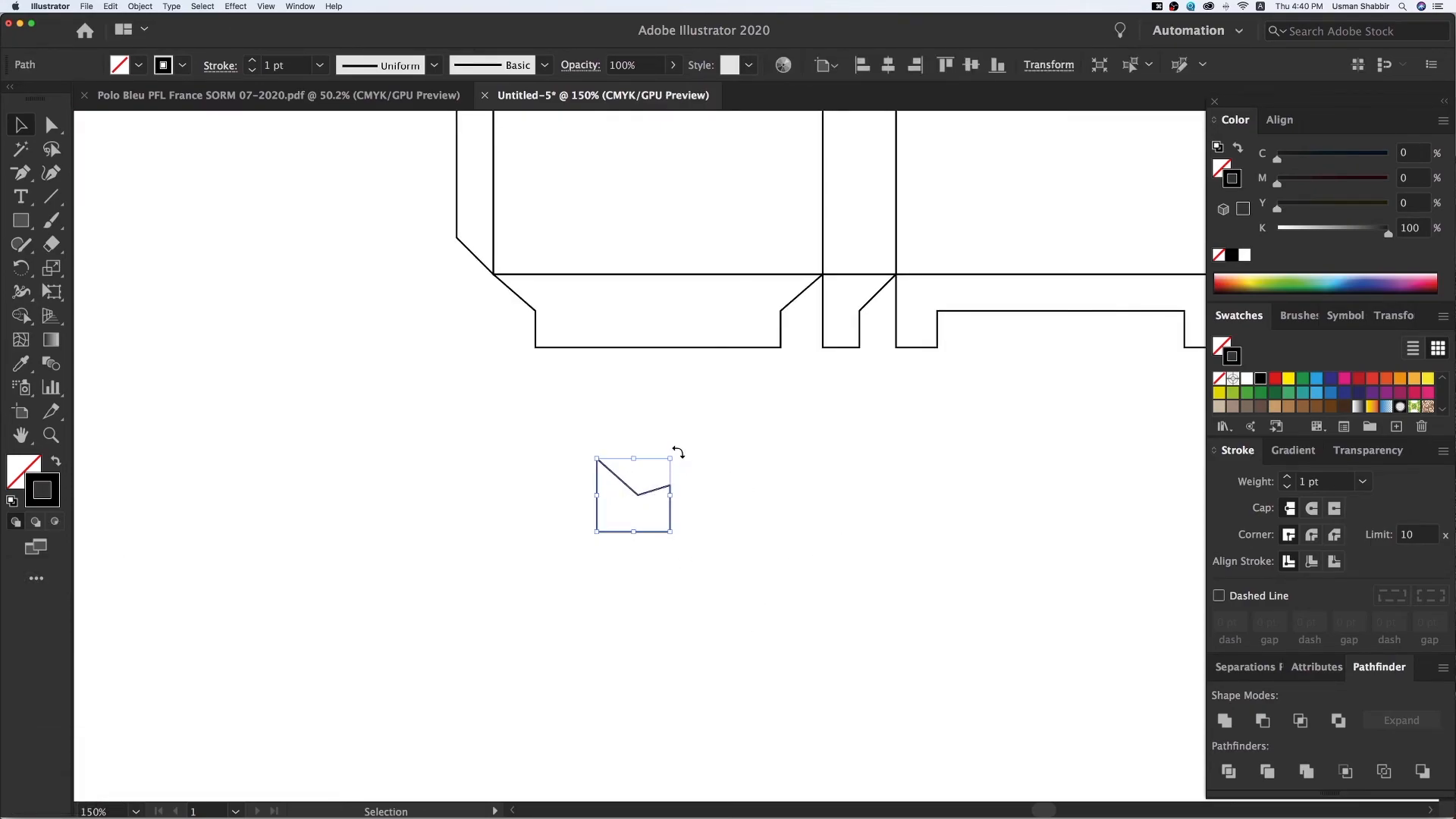
left_click_drag(720, 533, 638, 438)
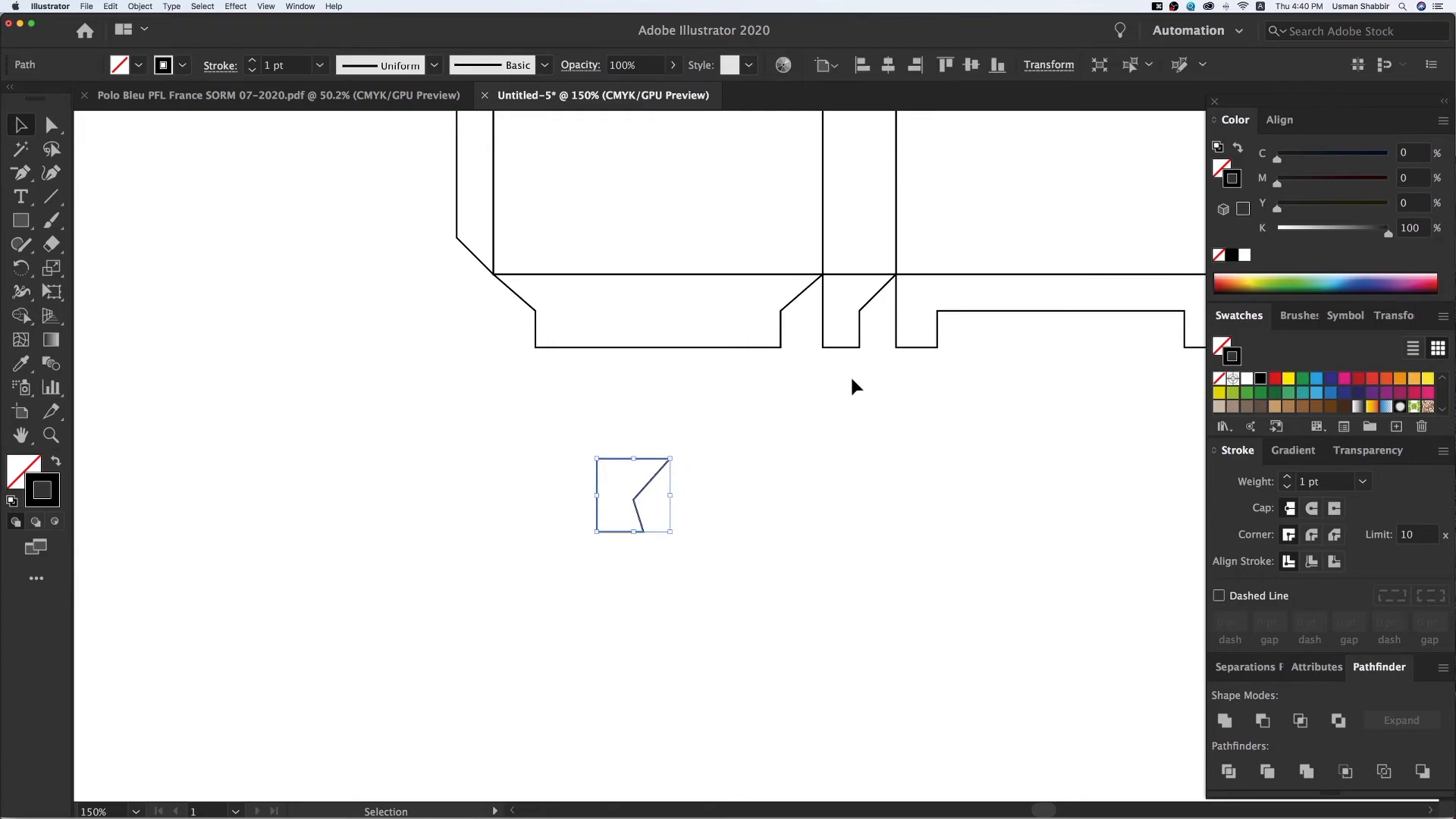
left_click(855, 339, "shift")
left_click(945, 65)
left_click(915, 64)
Step: Delete the original narrow flap that the reshaped one replaces
left_click(872, 372)
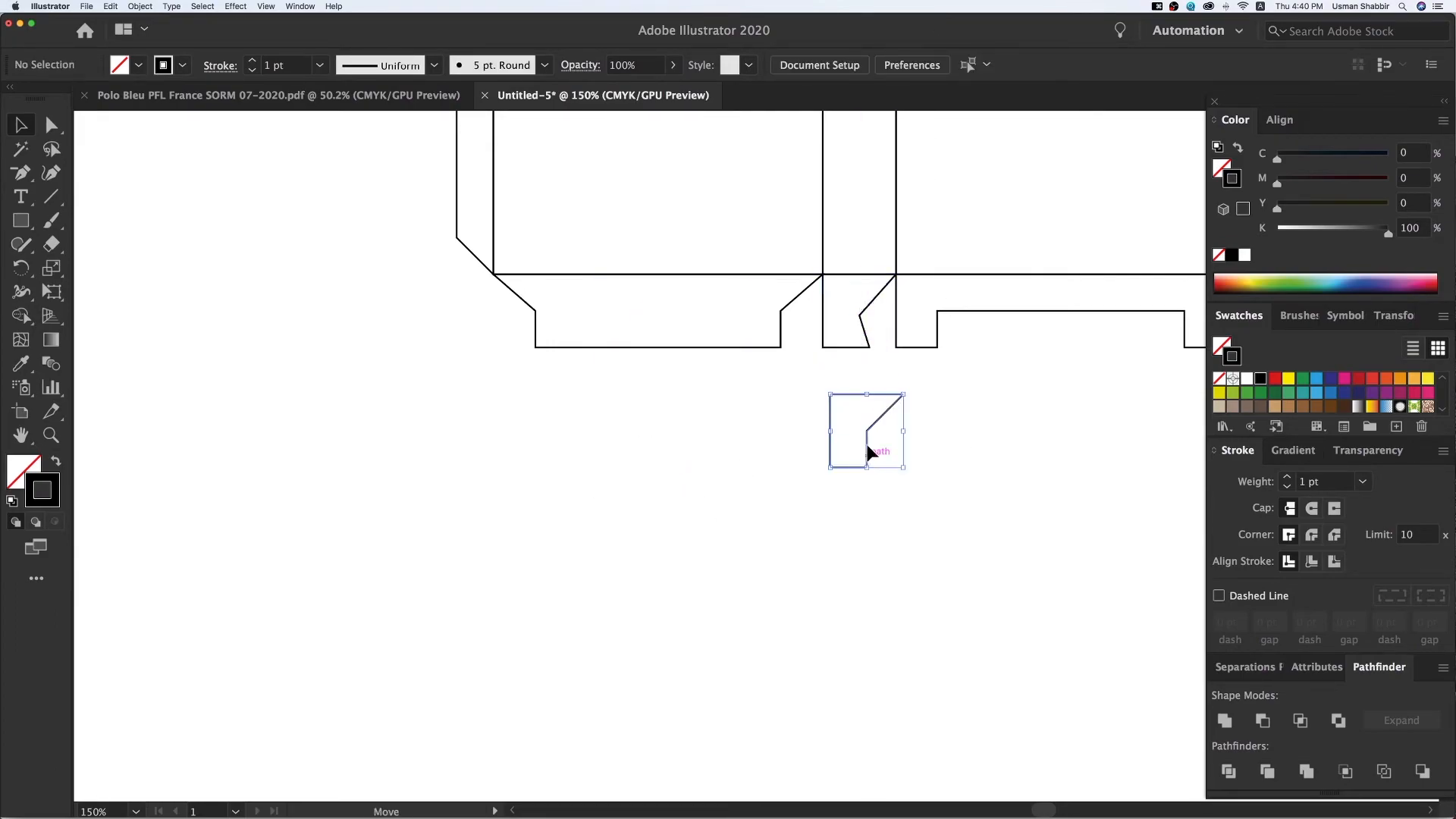
key("Delete")
key("super+minus")
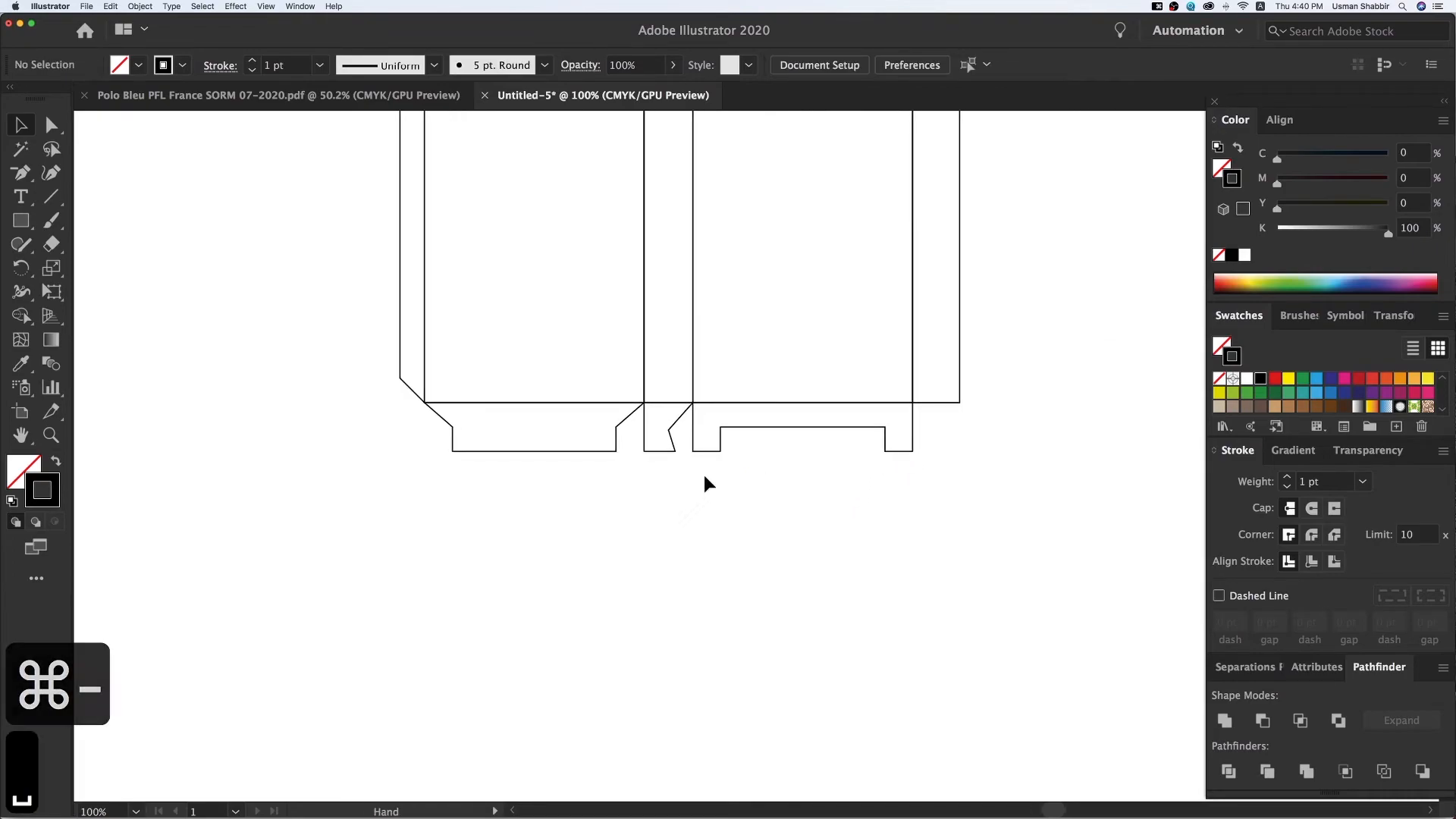
Step: Copy the reshaped flap beneath the rightmost narrow panel and reflect the copy across the vertical axis
left_click_drag(688, 453, 943, 461)
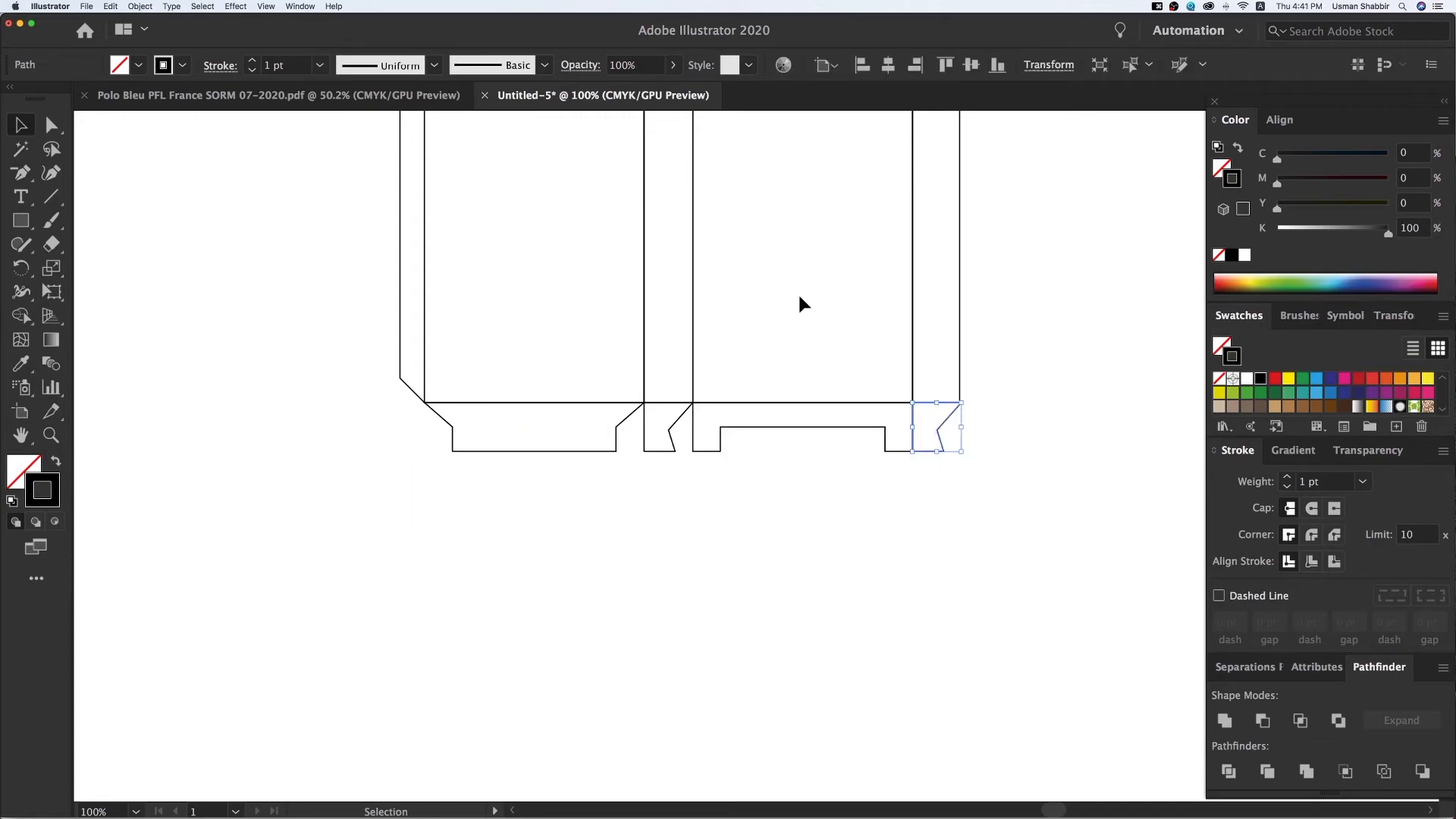
key("z")
key("z")
left_click_drag(719, 306, 1115, 630)
key("v")
right_click(702, 438)
mouse_move(773, 608)
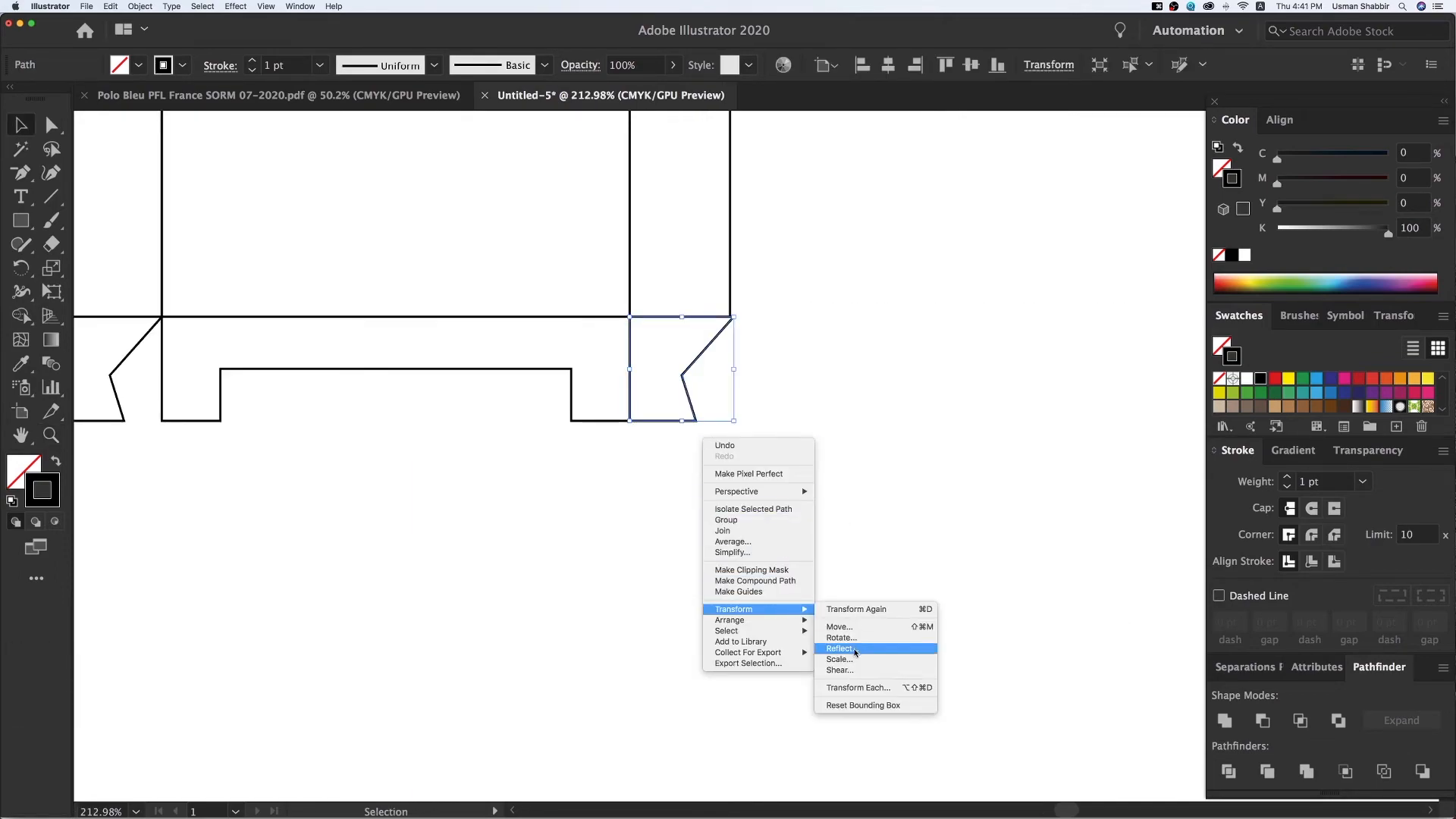
left_click(848, 649)
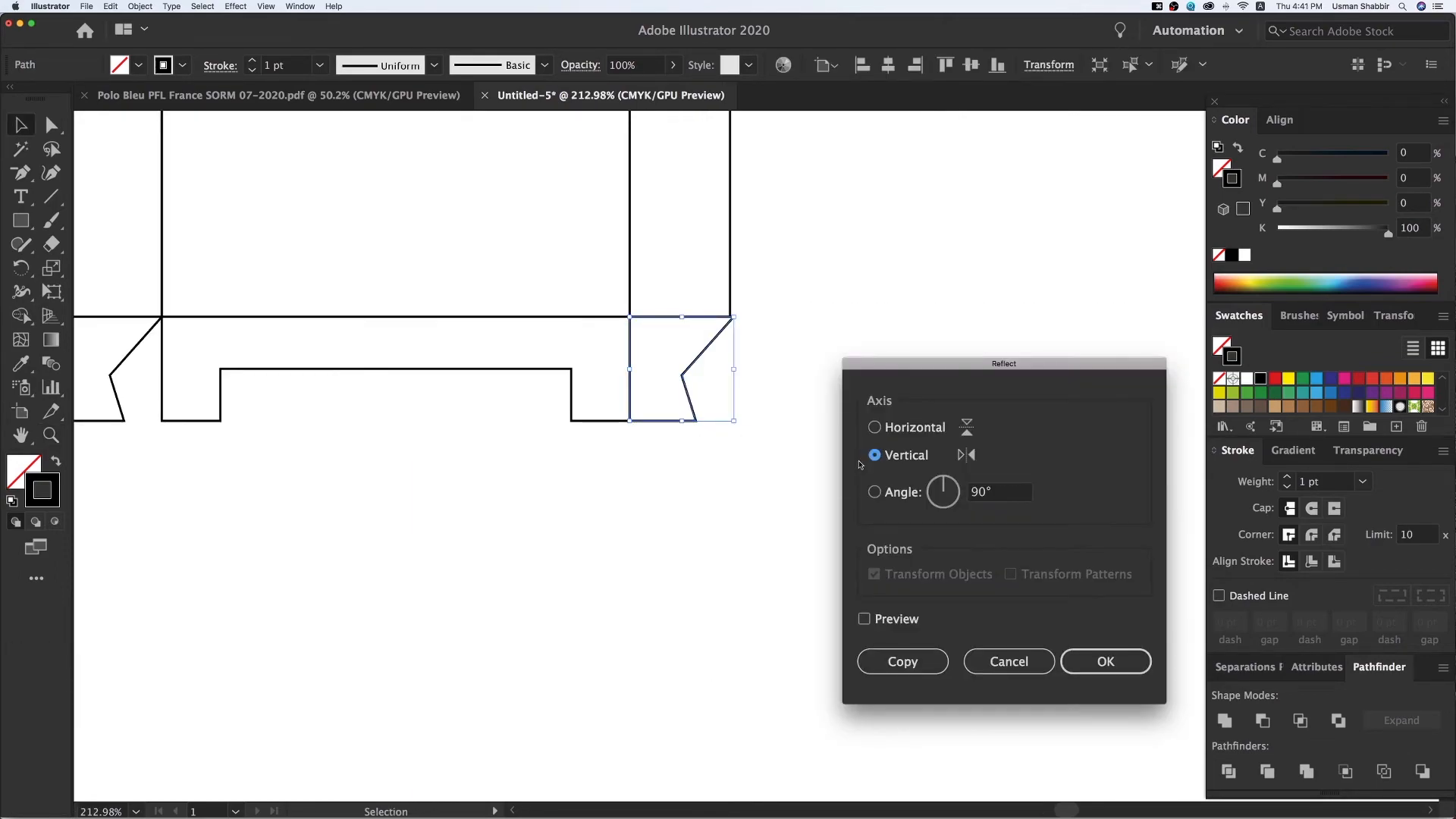
left_click(1100, 660)
left_click(722, 429)
Step: Move the mirrored flap's right-edge anchor points inward until they line up with the outer edge of the rightmost panel
key("super+y")
key("z")
left_click_drag(547, 255, 948, 503)
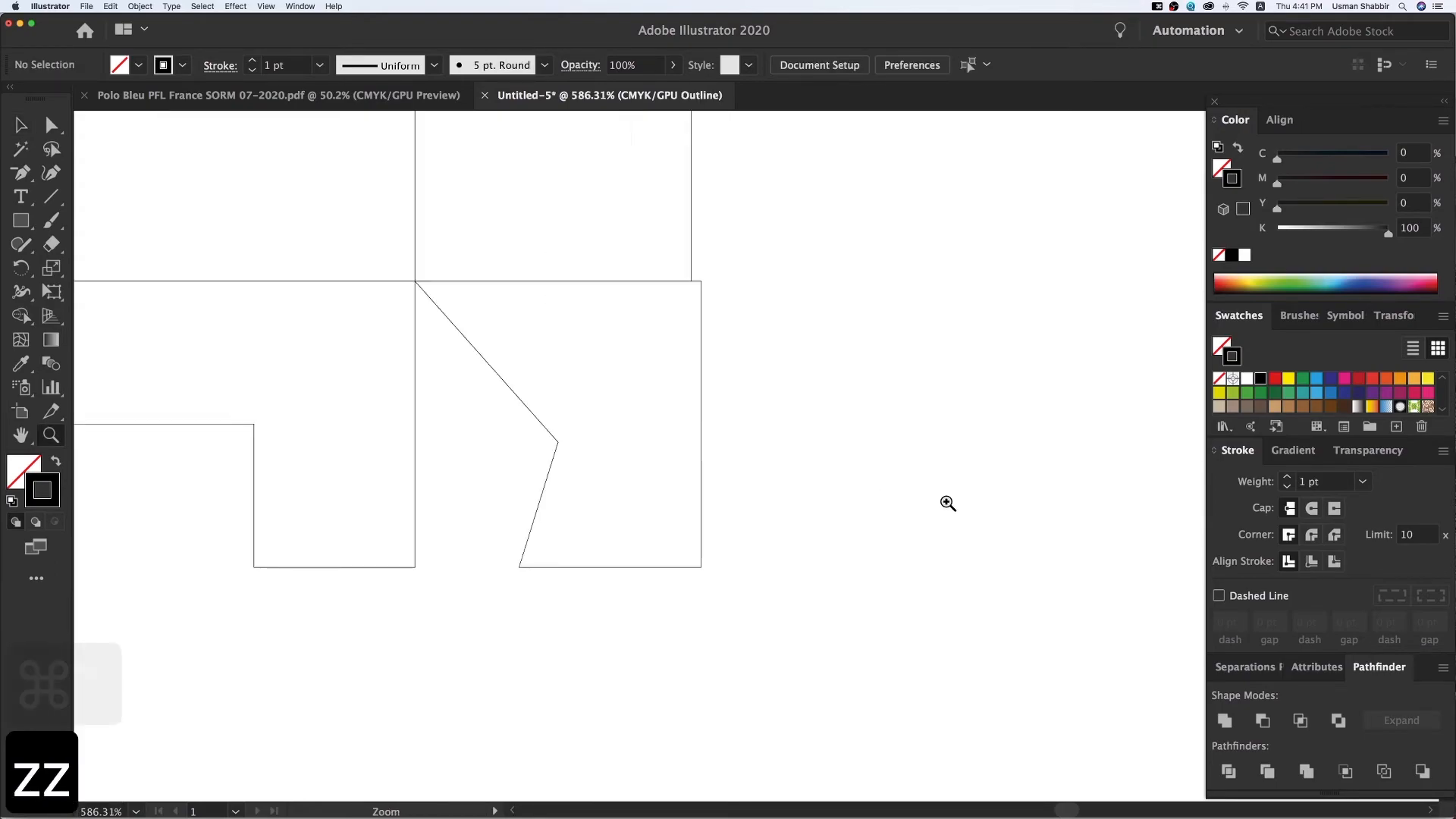
key("v")
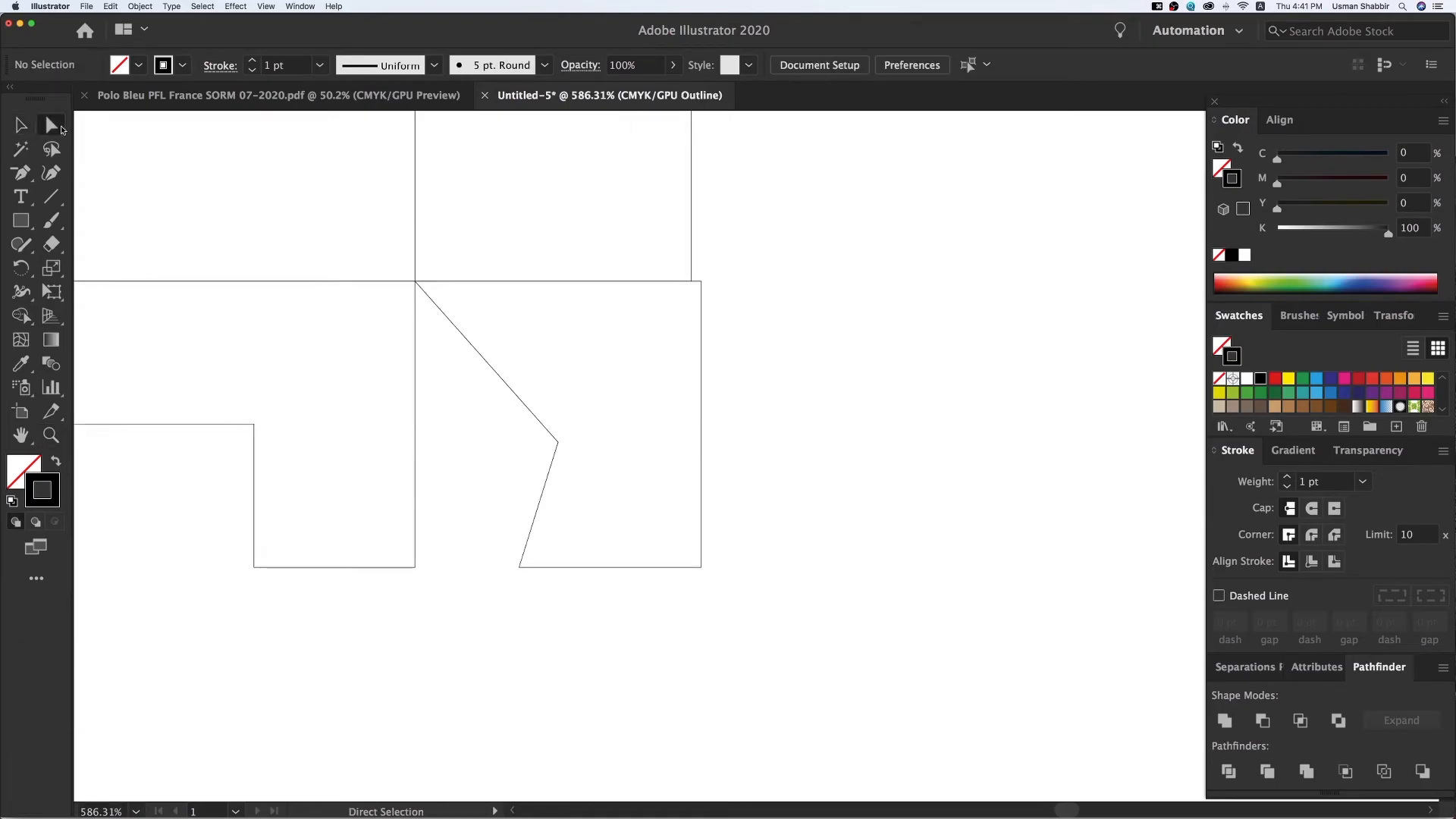
left_click_drag(699, 656, 691, 569)
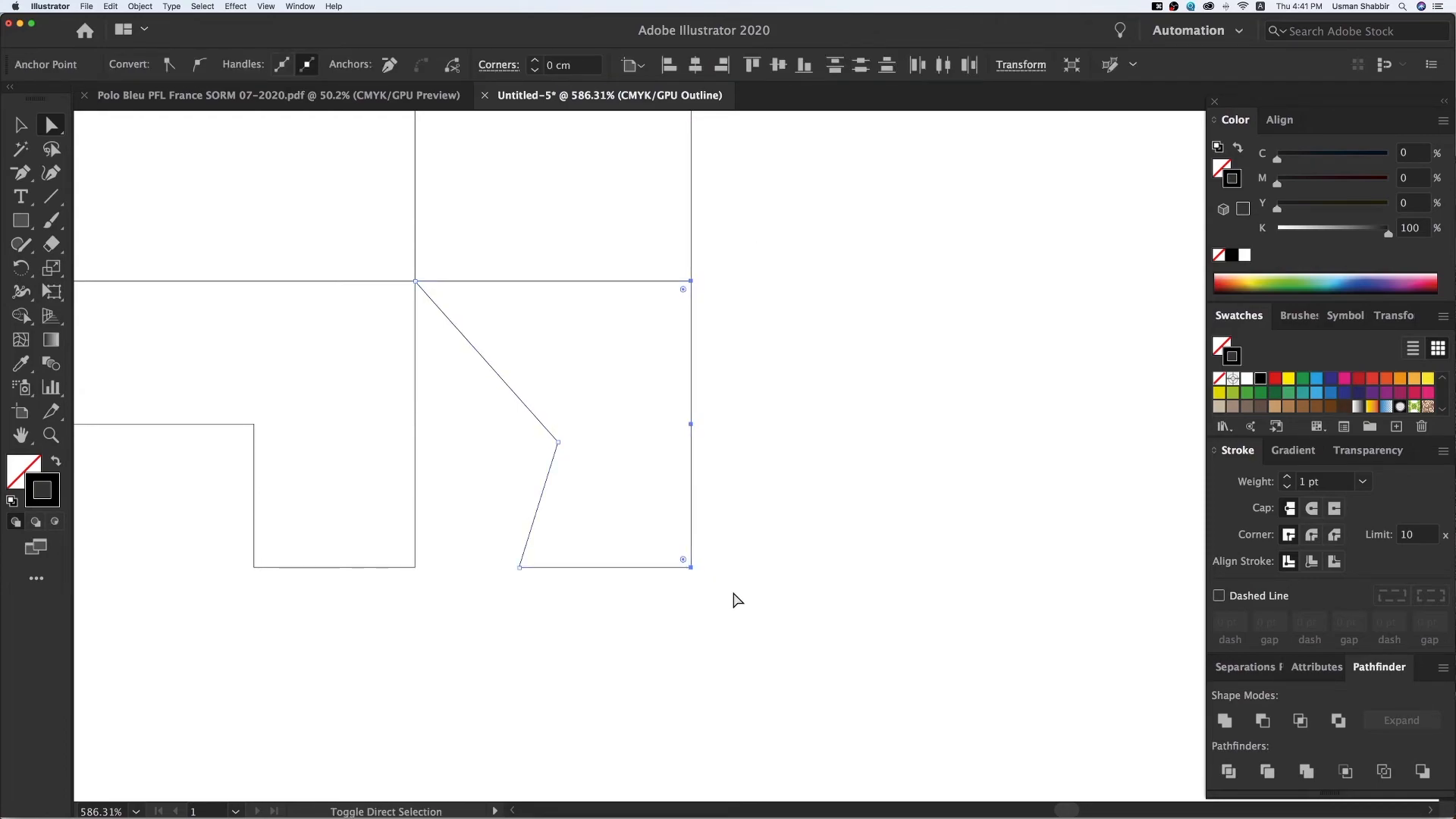
key("v")
left_click(786, 626)
Step: Inspect the complete dieline with its top closure and four bottom flaps
key("super+minus")
key("super+minus")
key("super+minus")
key("super+minus")
key("super+minus")
key("space")
left_click_drag(530, 458, 637, 692)
key("super+y")
key("super+minus")
key("super+minus")
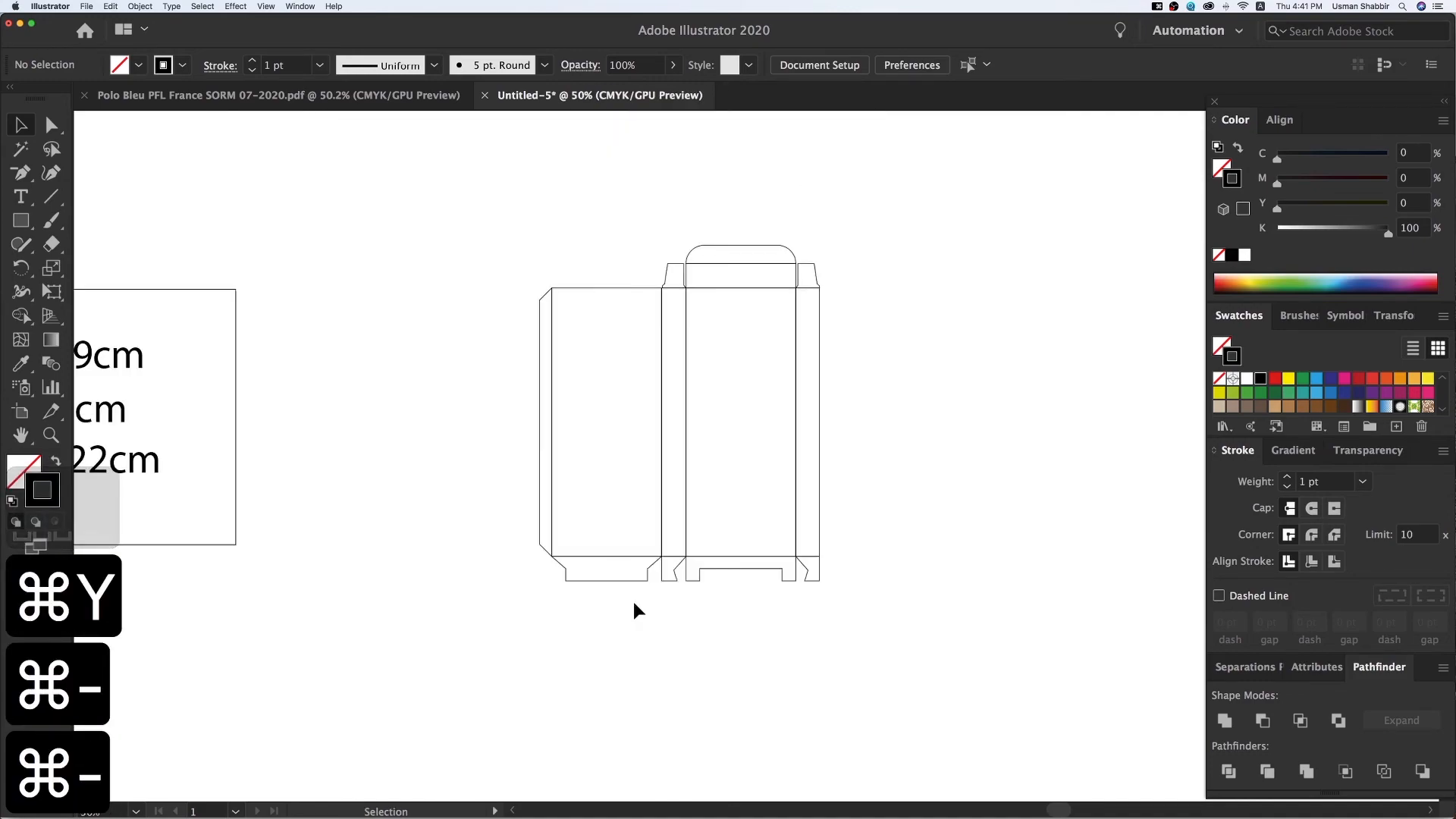
key("z")
left_click_drag(488, 205, 1024, 624)
key("v")
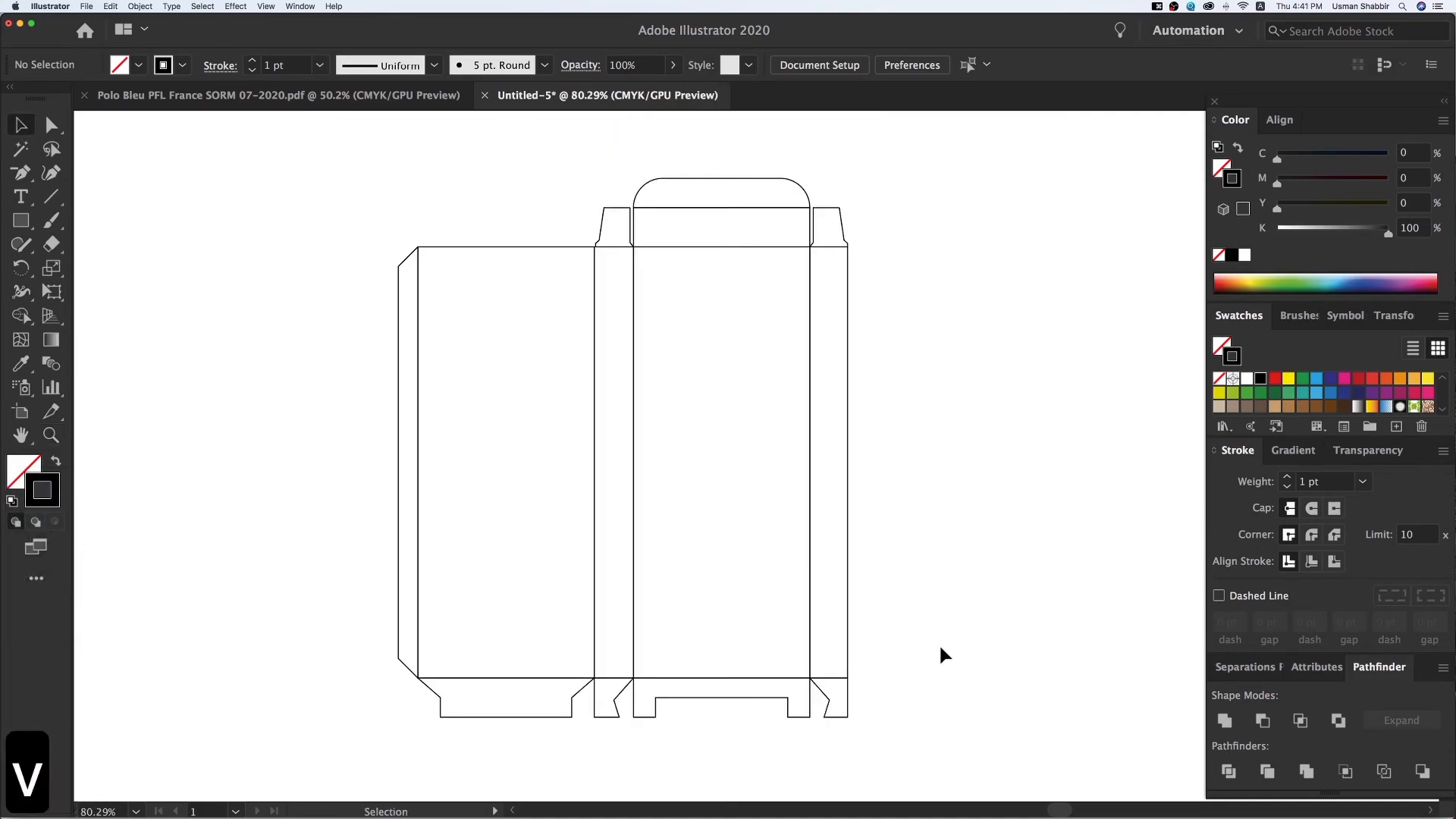
Step: Round the two lower corners of the wide left bottom flap
scroll(538, 558, "up", 1)
key("z")
left_click_drag(357, 504, 1059, 780)
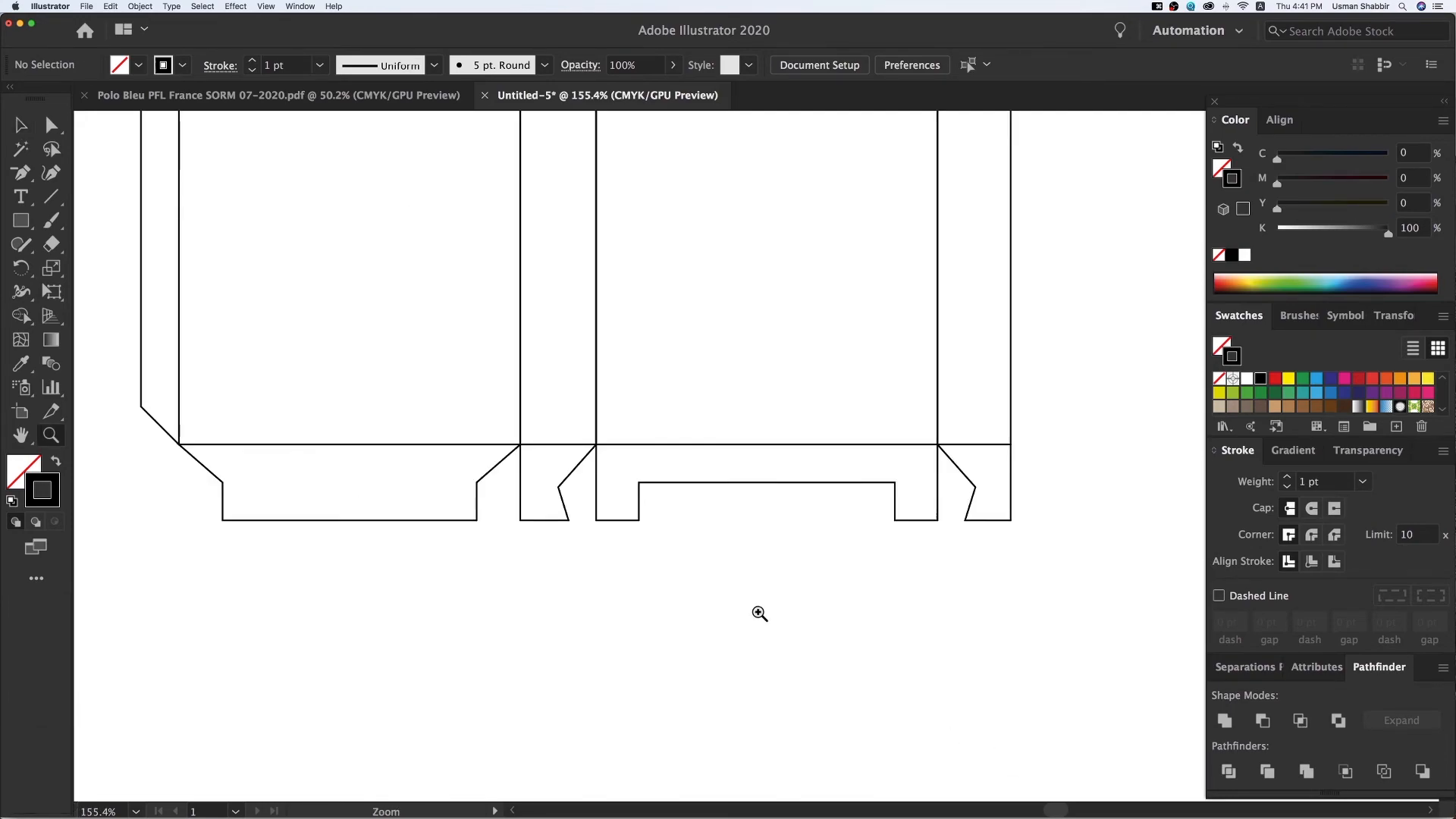
key("v")
key("a")
left_click(265, 534)
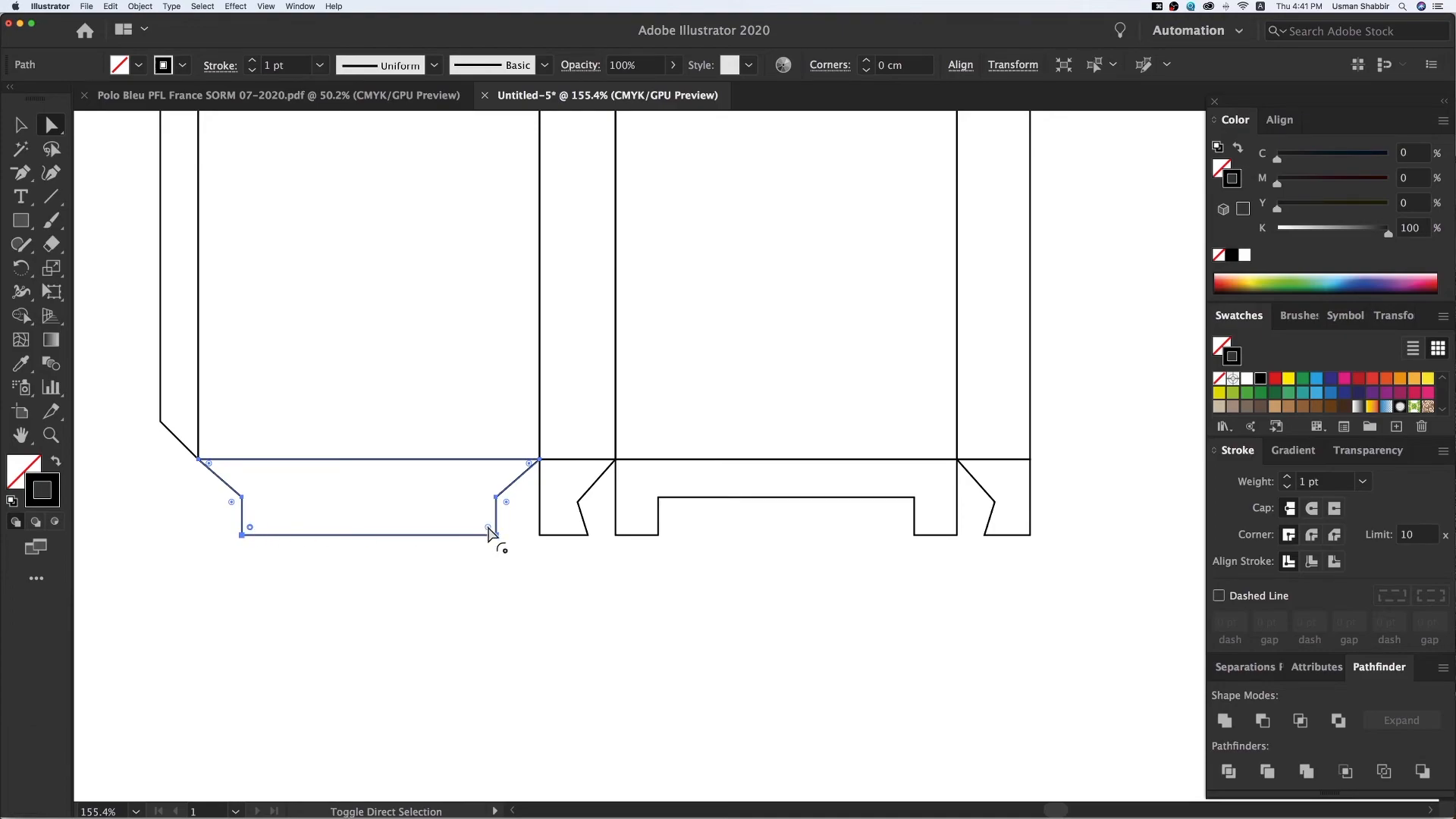
left_click_drag(463, 532, 463, 532)
key("v")
Step: Round the four lower tab corners of the notched bottom flap to a radius of about 0.35 cm
left_click(655, 525)
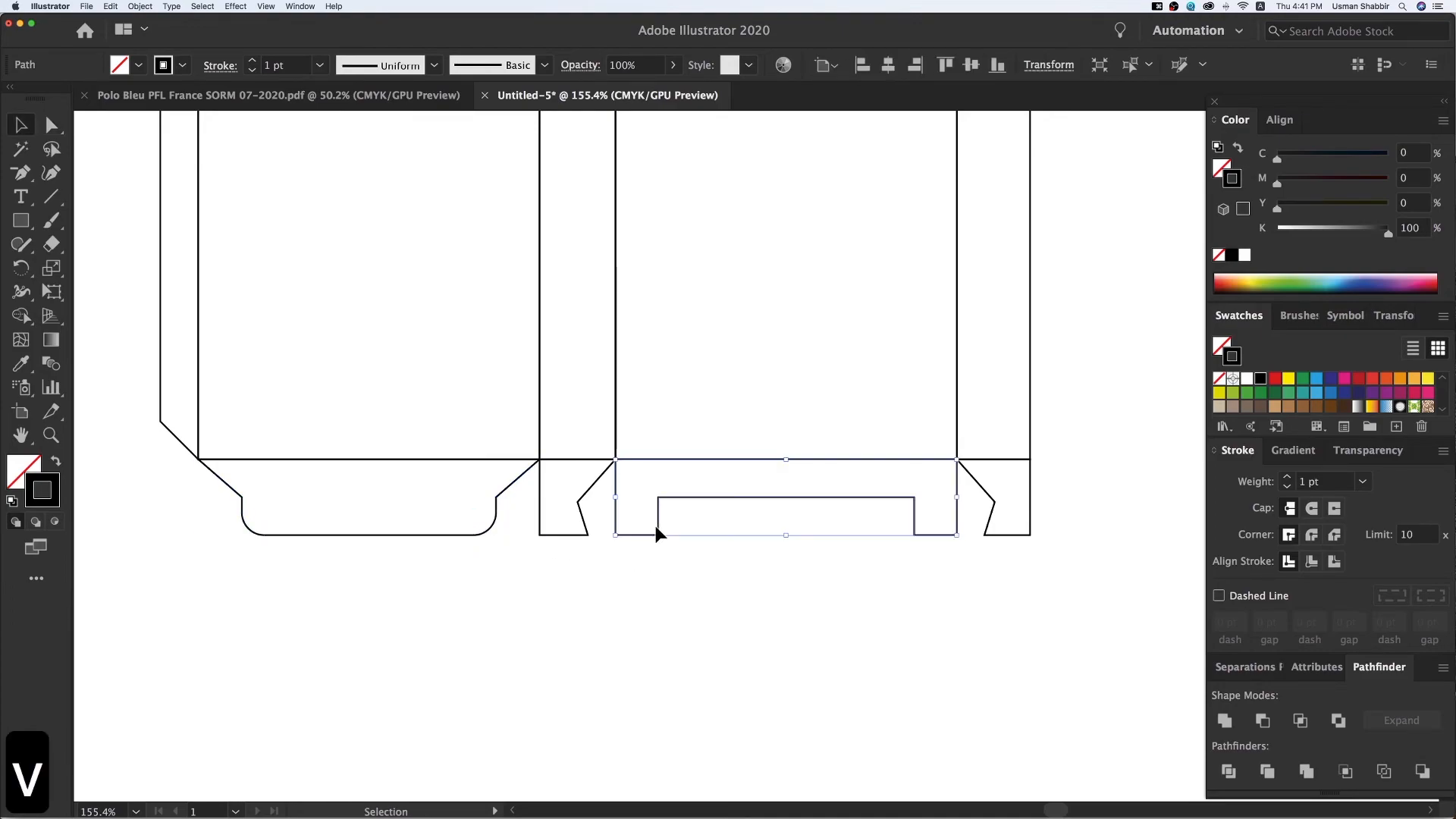
key("a")
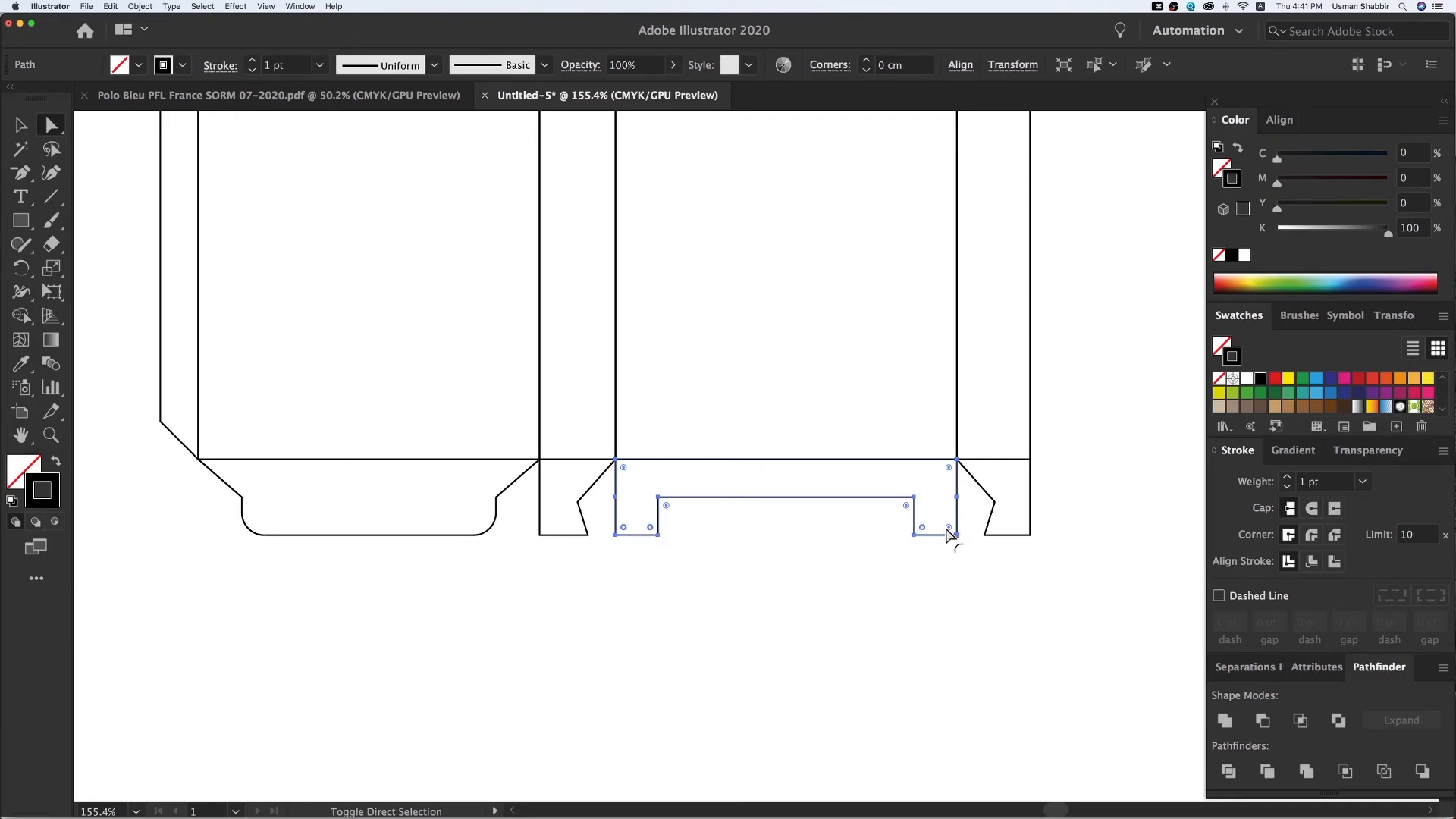
left_click_drag(952, 536, 941, 529)
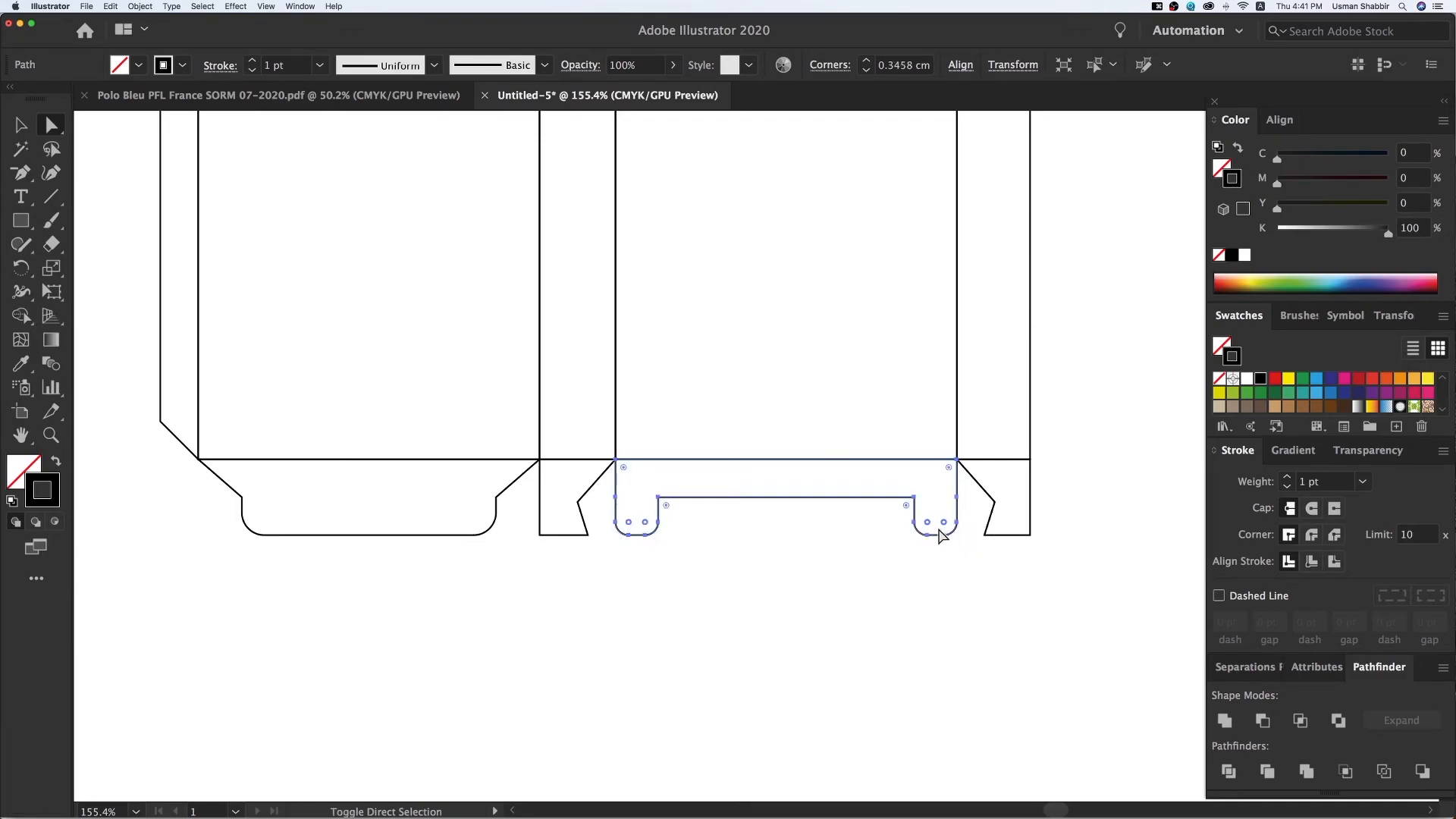
key("v")
left_click(706, 585)
Step: Round the lower corner at the end of the slanted edge on both narrow bottom flaps
left_click(579, 531)
key("a")
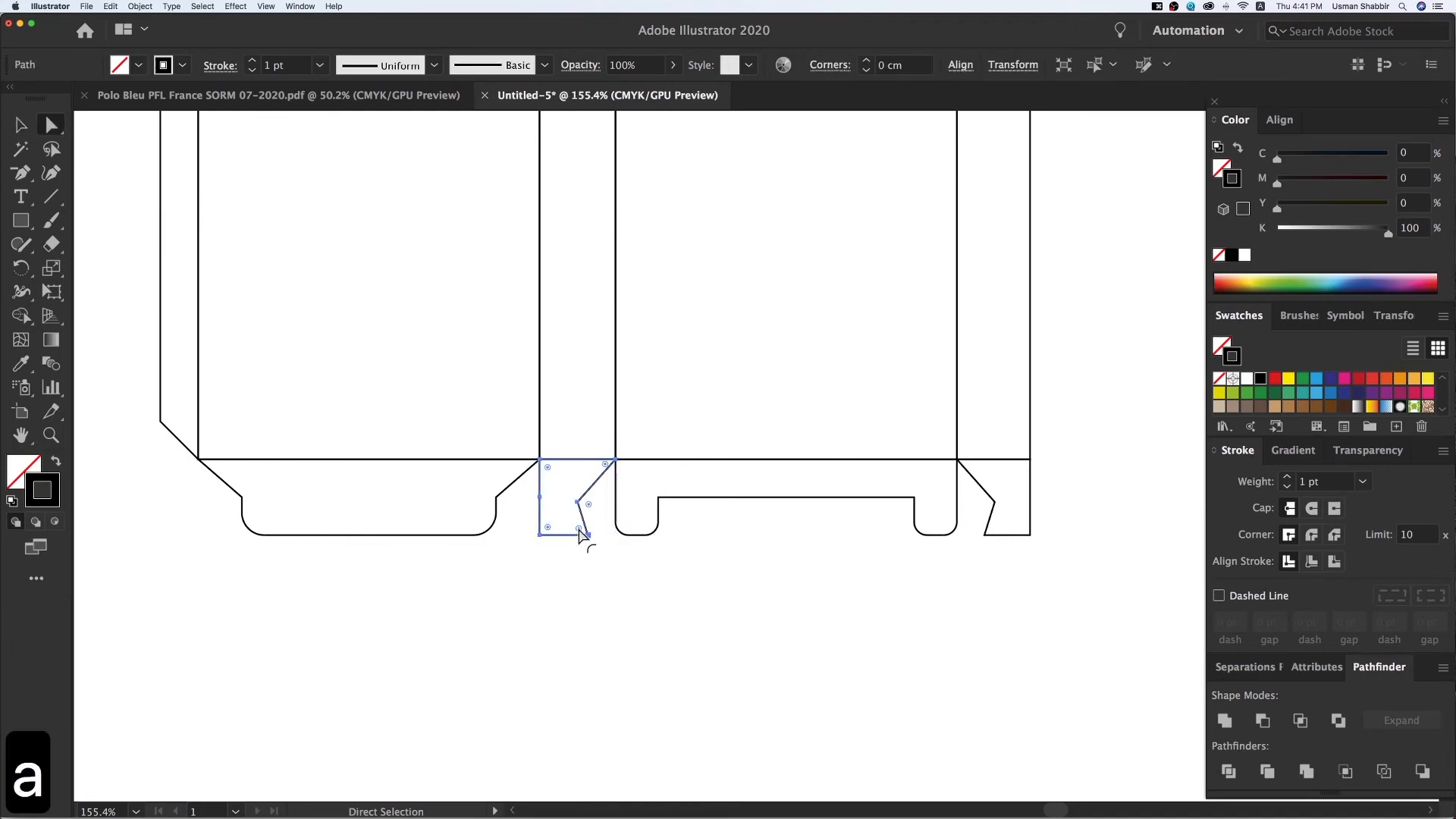
key("v")
left_click(880, 562)
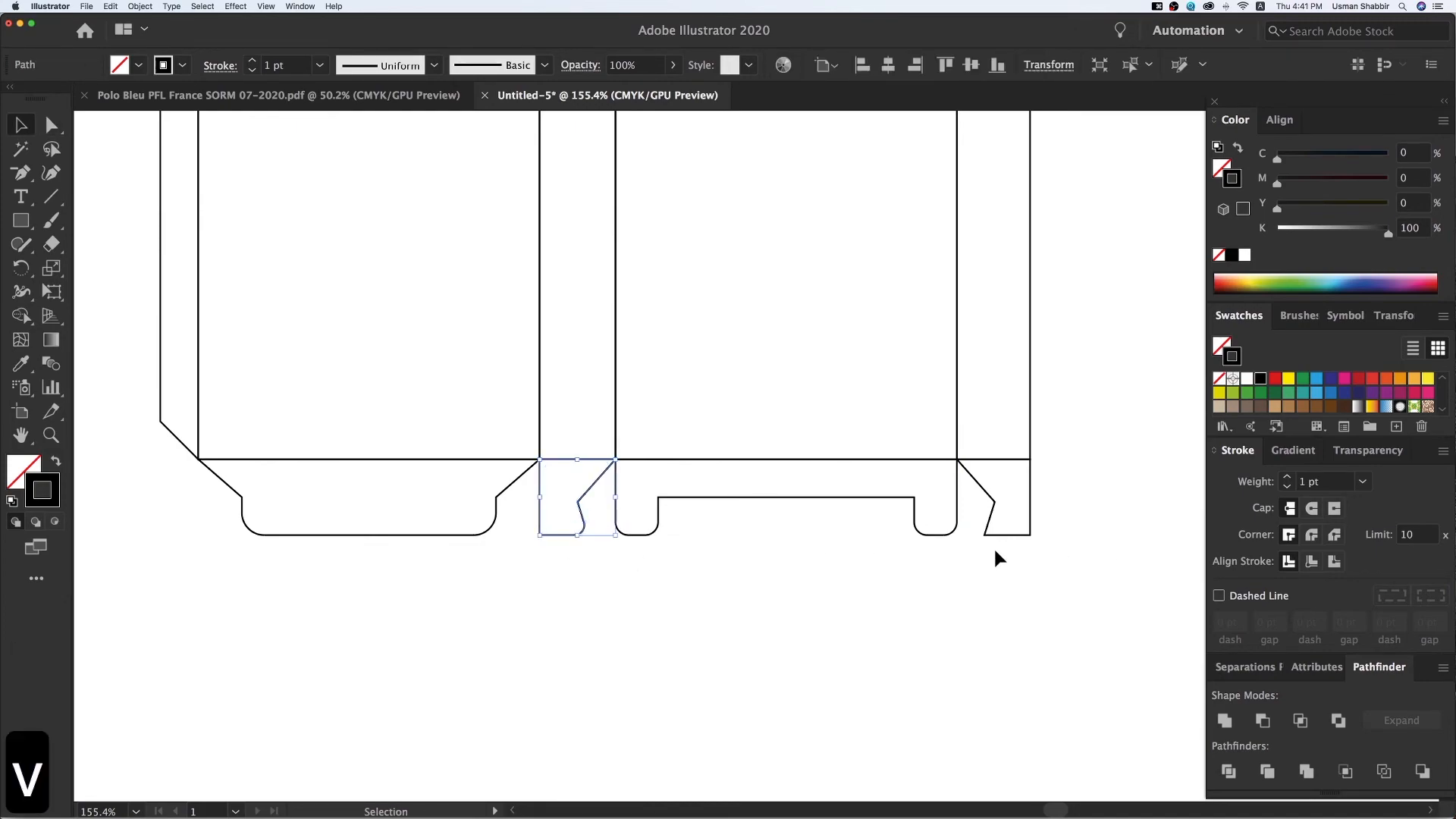
left_click(1014, 513)
key("a")
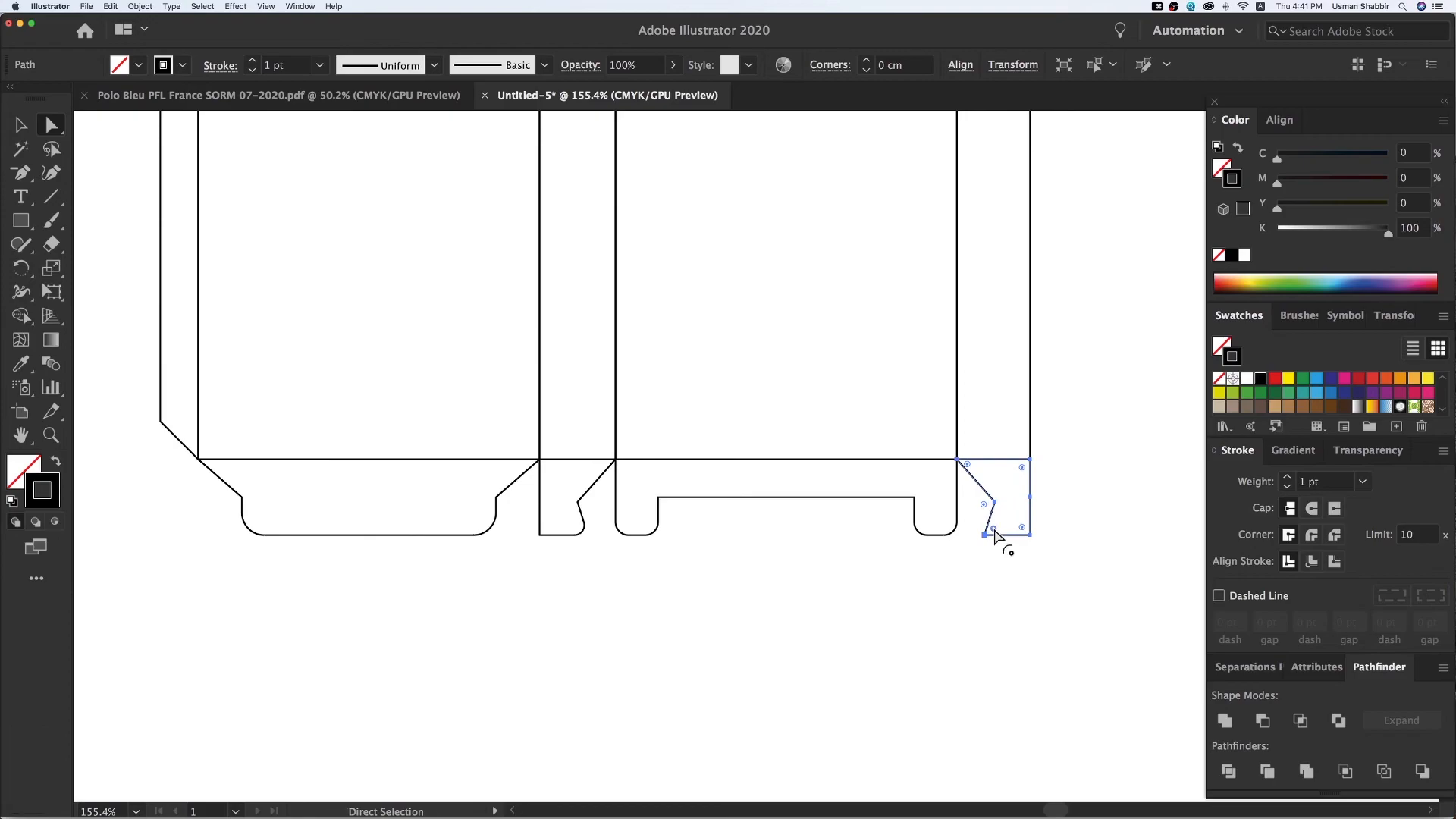
key("v")
left_click(1004, 602)
Step: Round the two upper corners of the left dust flap beside the top closure
key("super+minus")
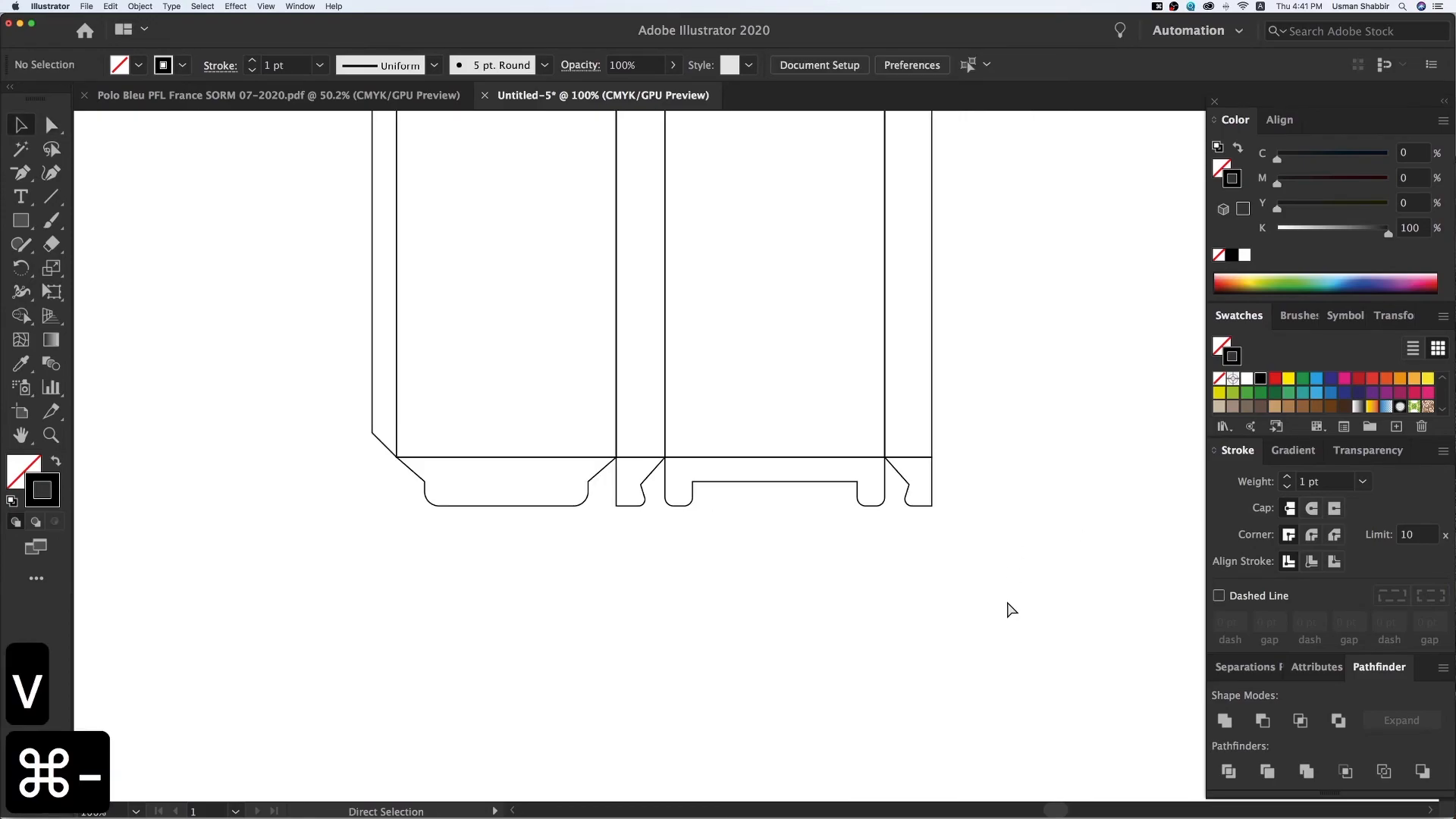
left_click_drag(730, 433, 682, 761)
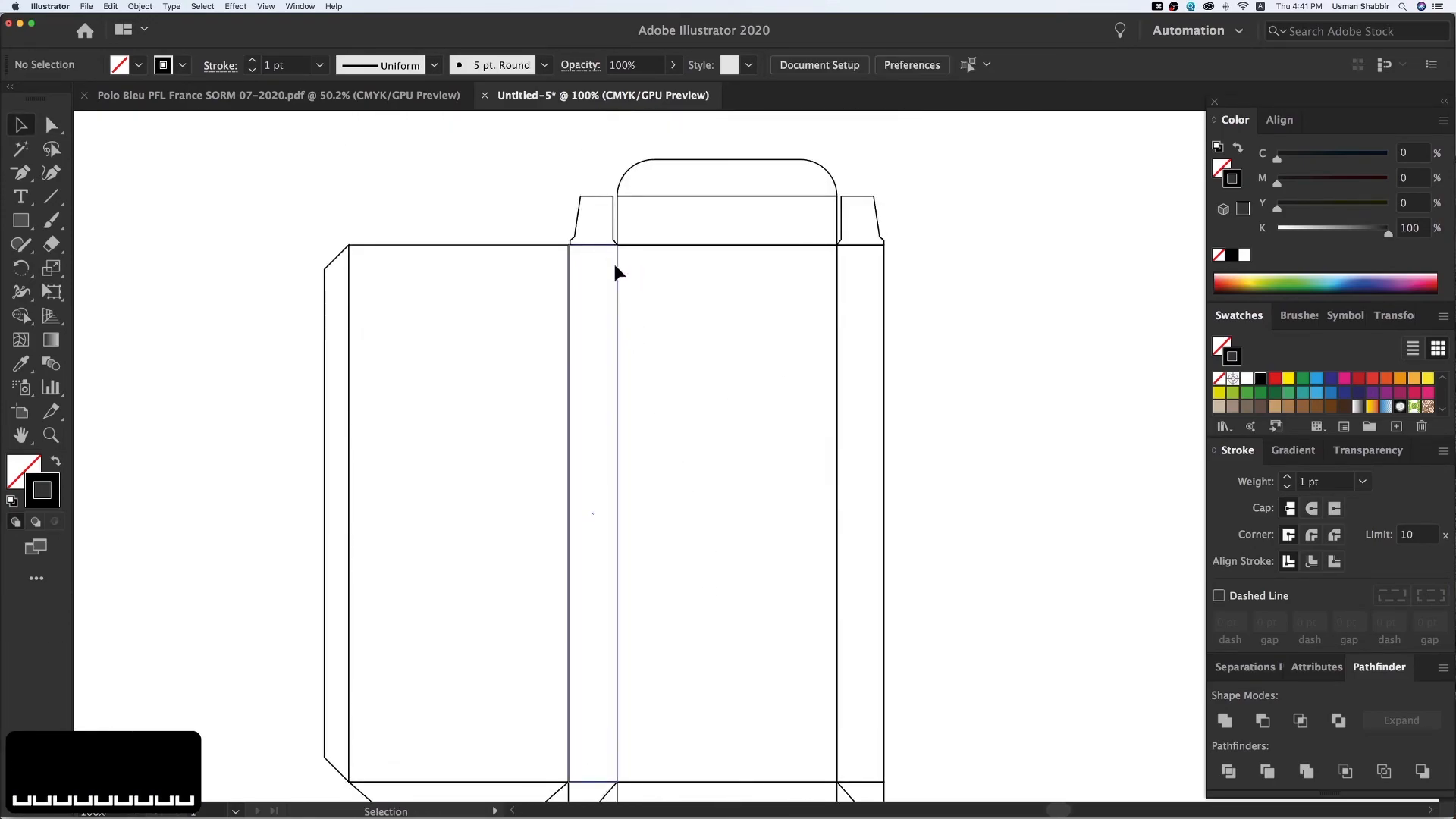
key("z")
key("z")
left_click_drag(537, 135, 954, 460)
key("v")
left_click(437, 305)
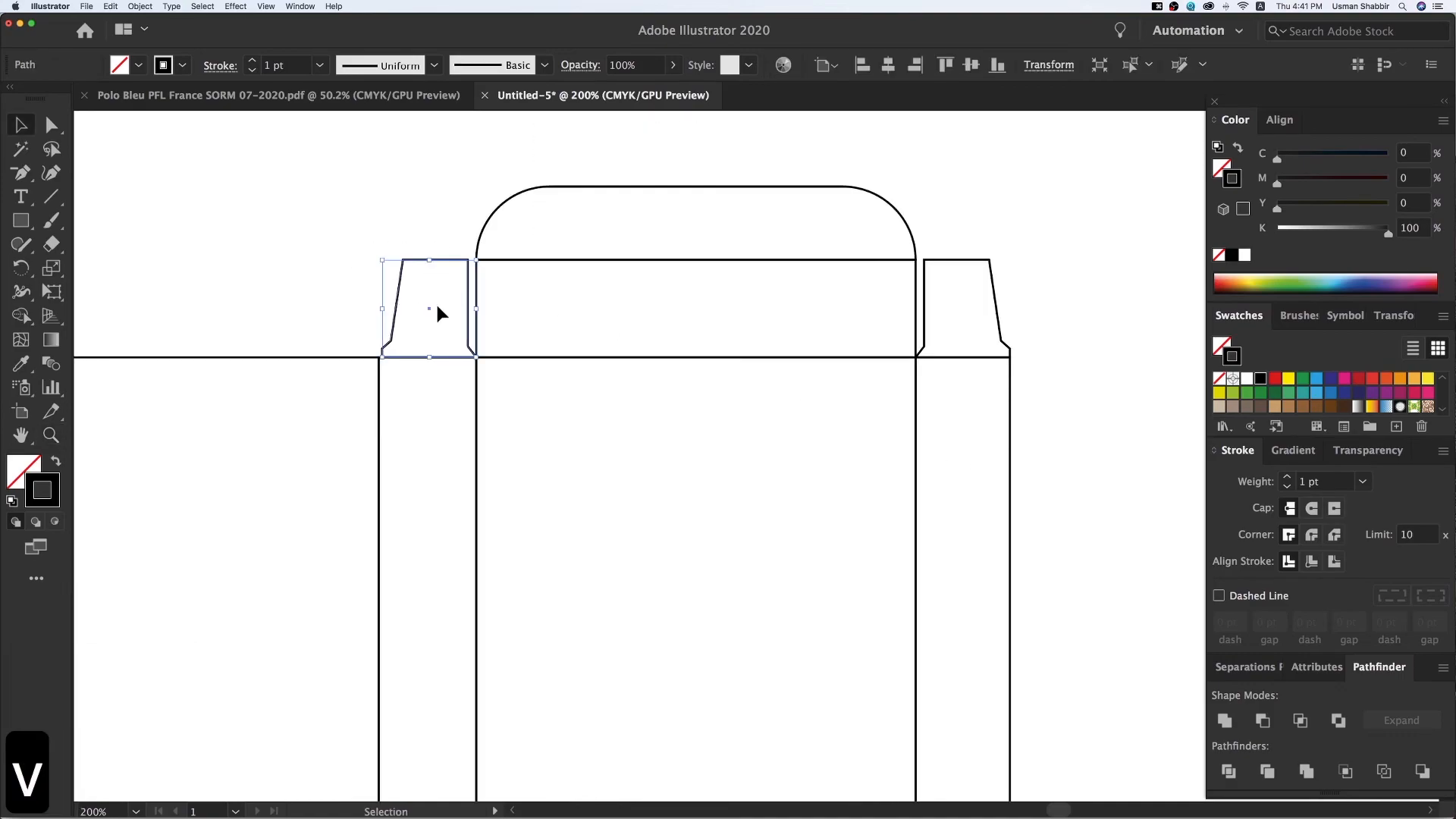
key("a")
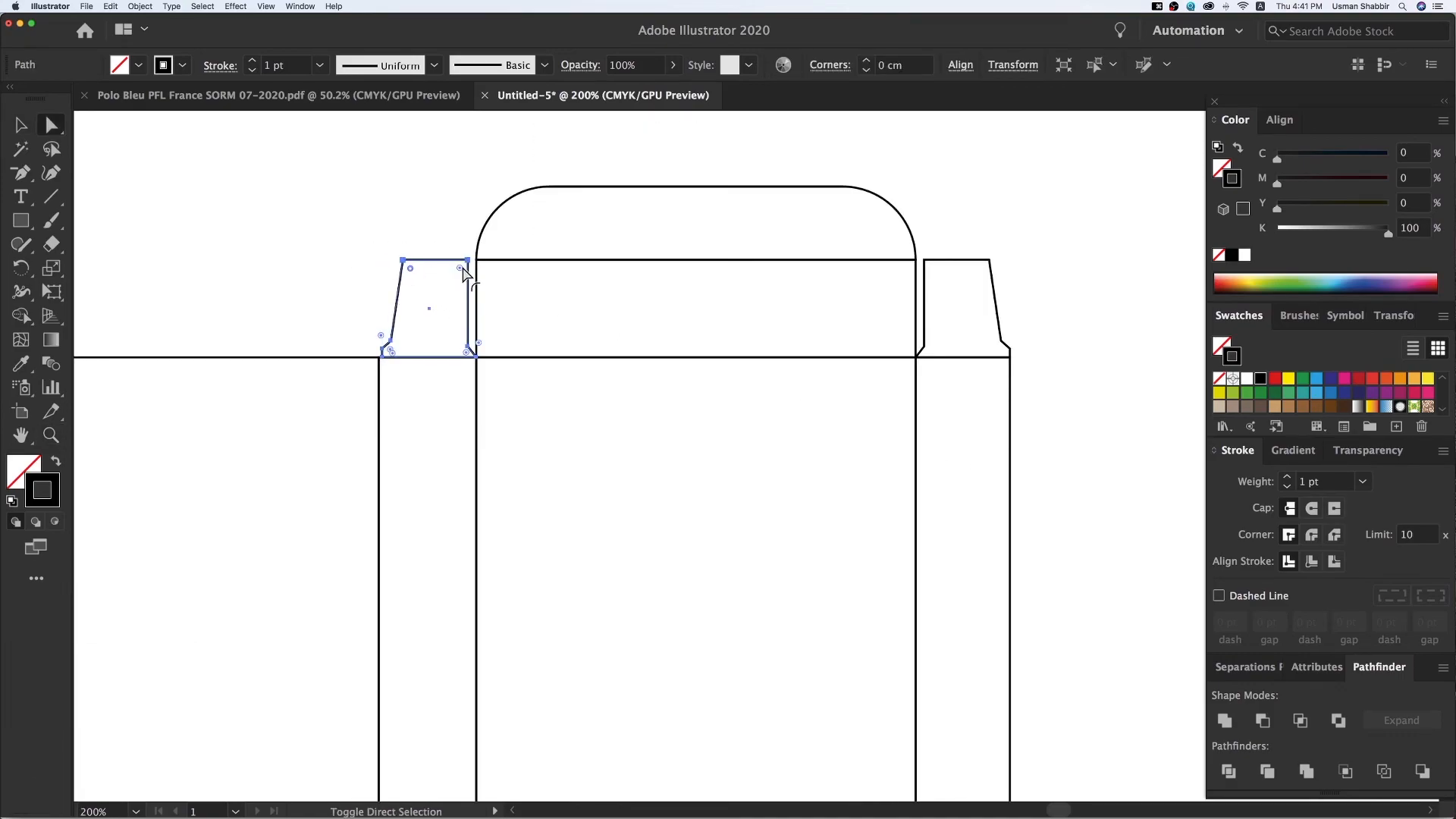
left_click_drag(455, 277, 454, 275)
key("v")
left_click(453, 221)
Step: Round the two upper corners of the right dust flap to a radius of about 0.3 cm
left_click(994, 273)
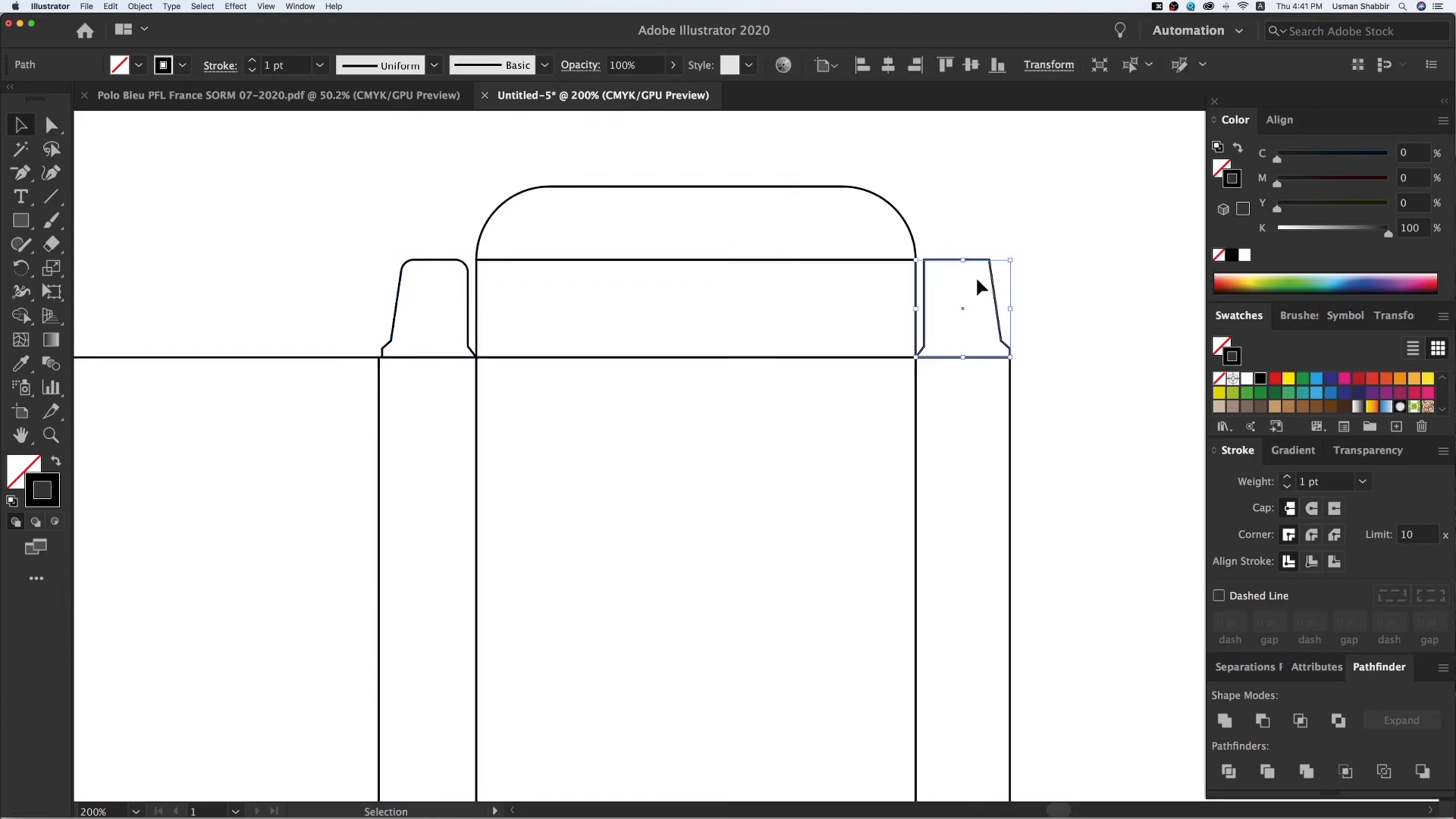
key("a")
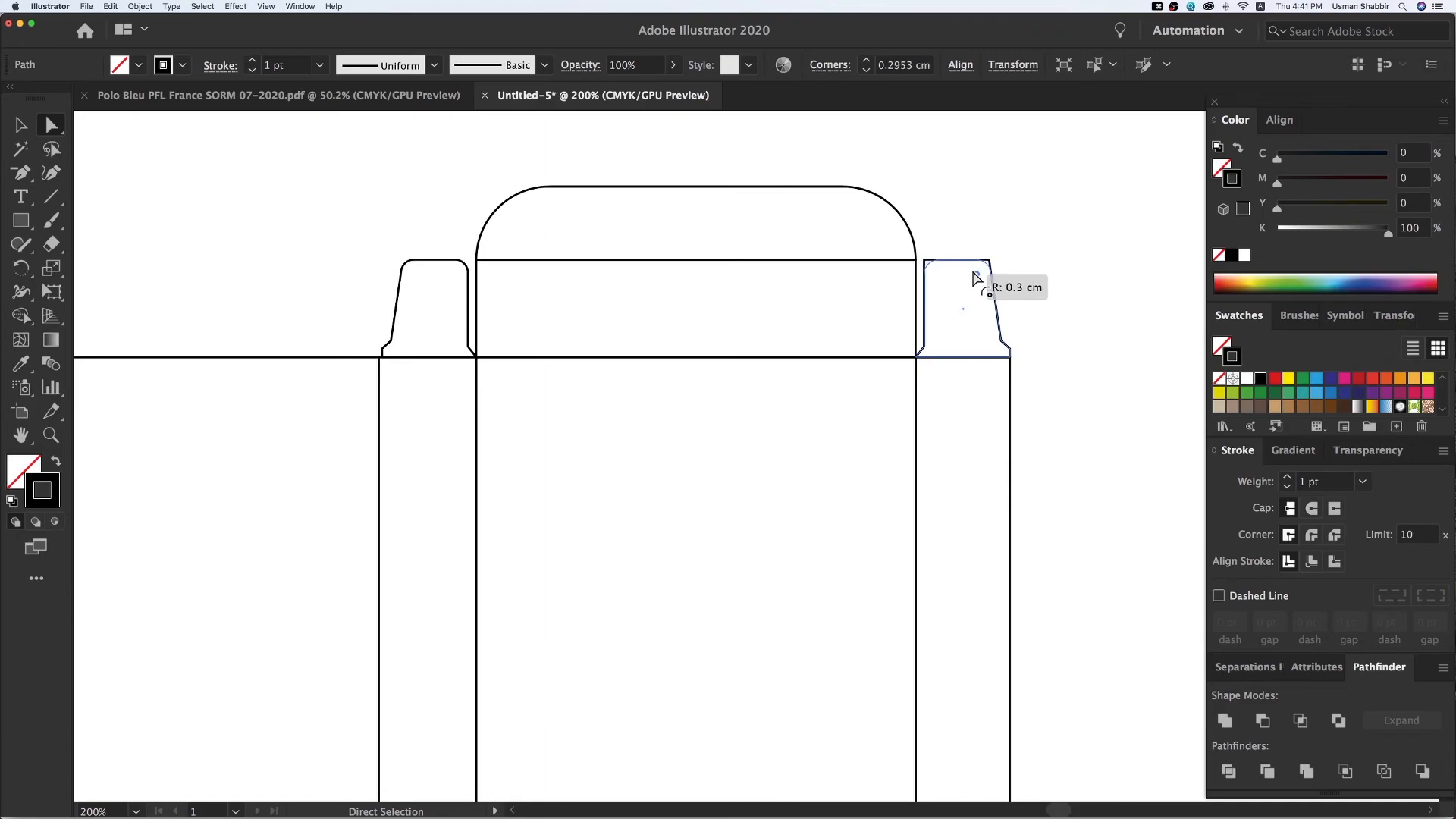
left_click_drag(976, 279, 975, 277)
key("v")
left_click(970, 233)
Step: Group all the paths of the finished box dieline
key("super+minus")
key("super+minus")
key("super+minus")
key("super+minus")
left_click_drag(535, 364, 936, 739)
key("super+g")
Step: Place a copy of the grouped dieline beside the original, level with it and to its right
key("v")
left_click(809, 702)
left_click_drag(756, 683, 585, 589)
left_click(577, 597)
left_click(603, 626)
key("v")
scroll(645, 570, "right", 2)
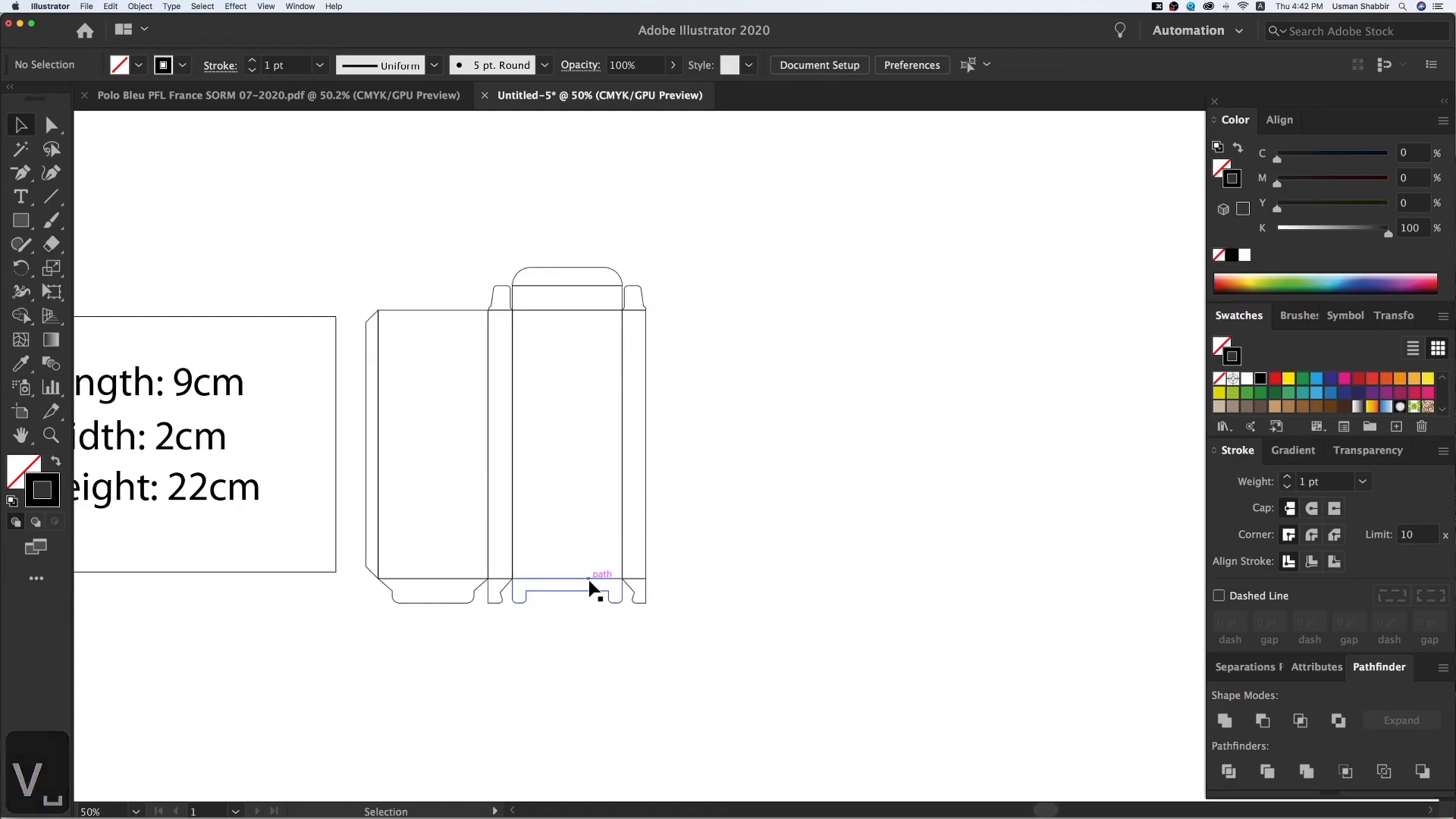
left_click_drag(588, 580, 910, 579)
left_click(667, 555)
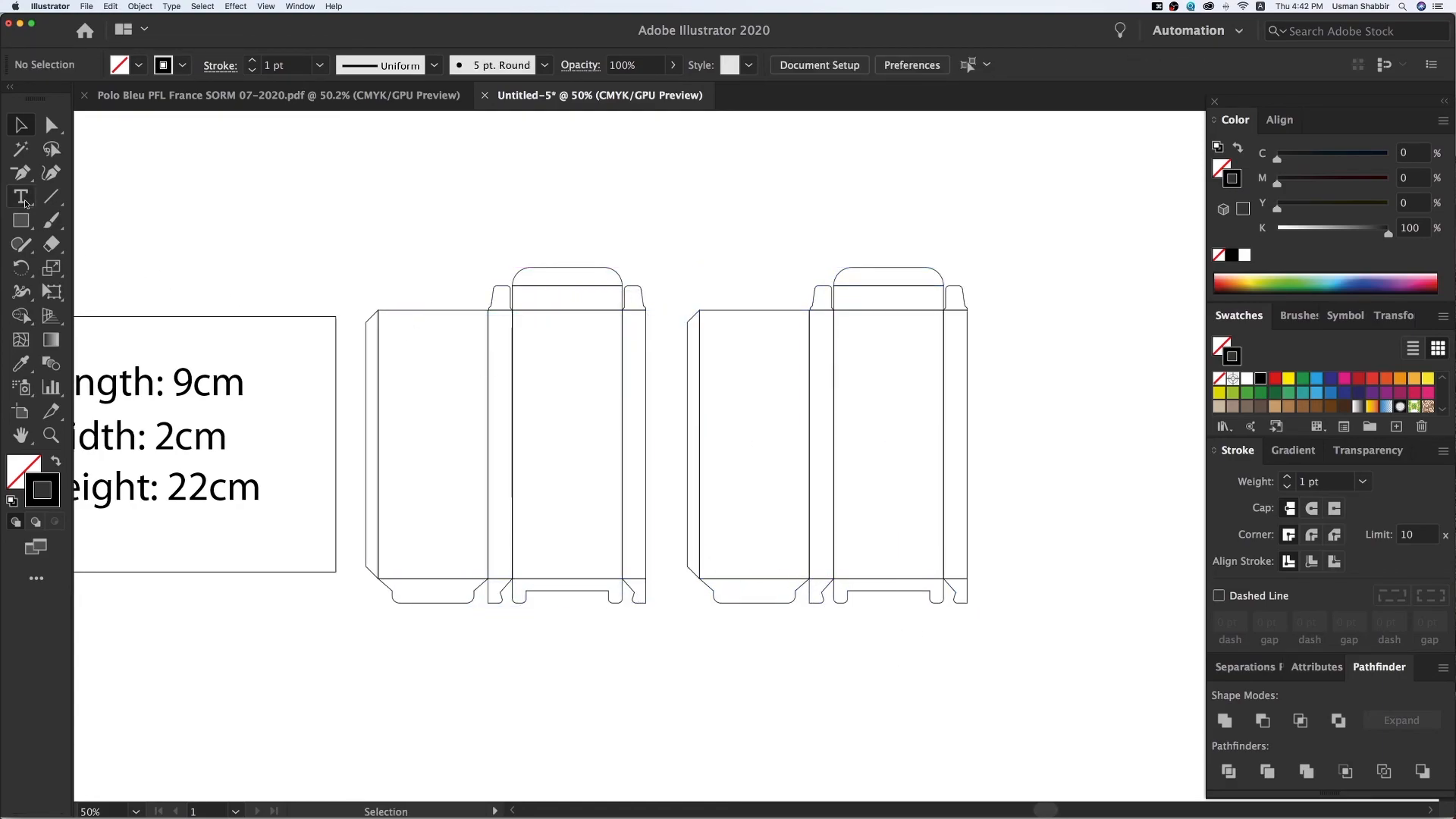
Step: Ungroup the copied dieline and delete its four bottom flaps
right_click(854, 601)
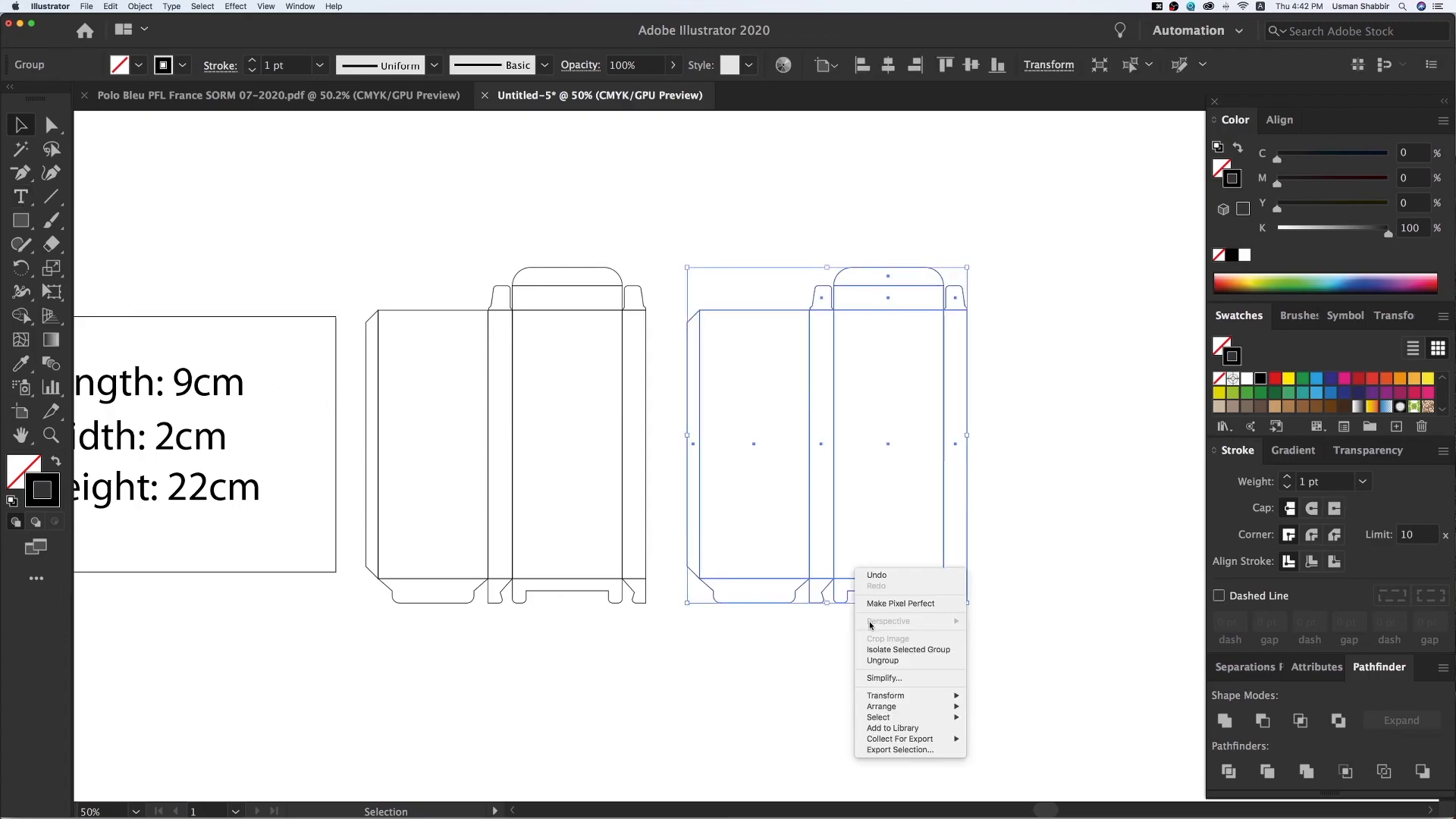
left_click(876, 661)
left_click(876, 673)
key("z")
key("z")
left_click_drag(618, 442, 1089, 725)
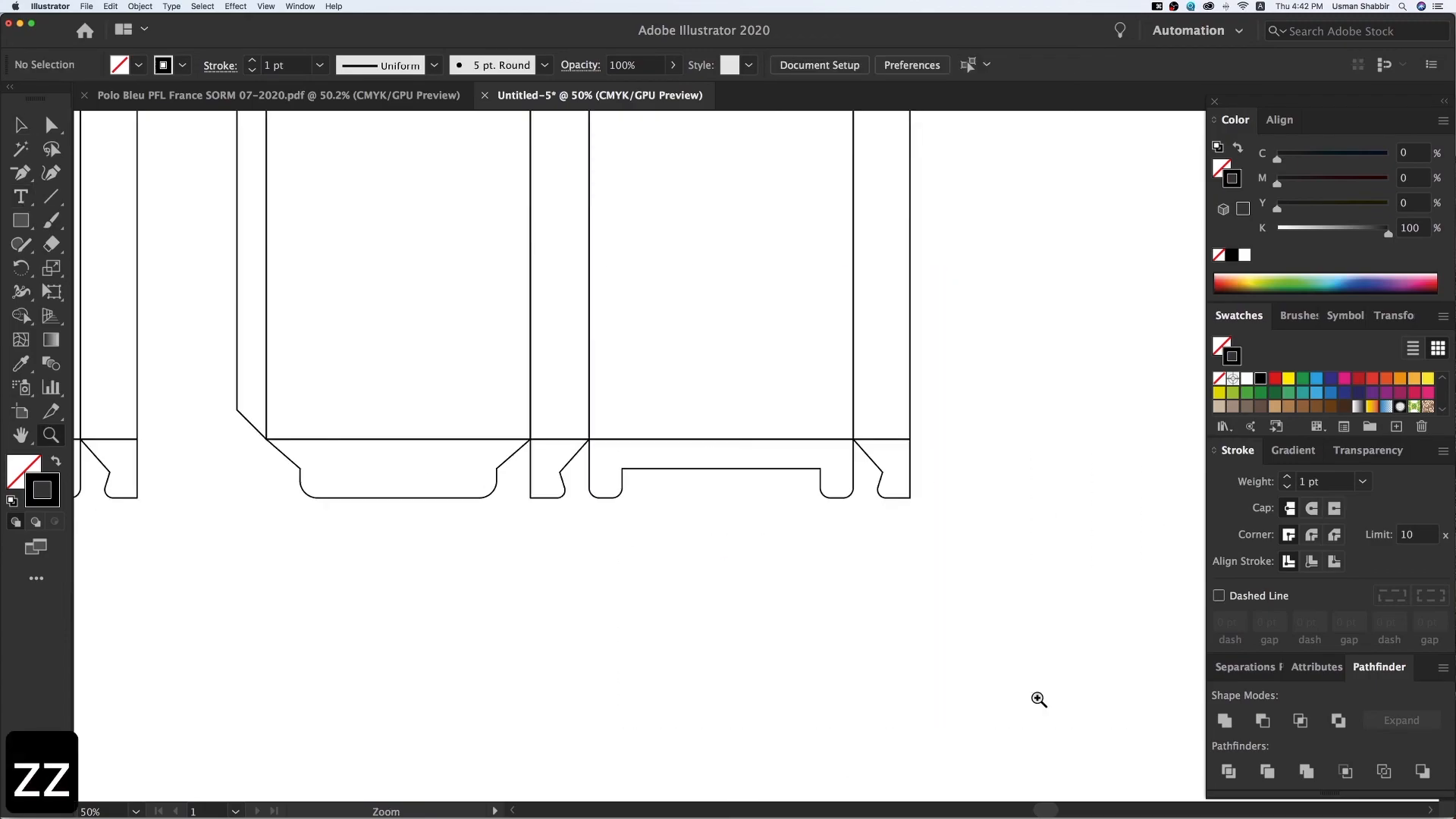
key("v")
left_click_drag(392, 519, 849, 473)
key("BackSpace")
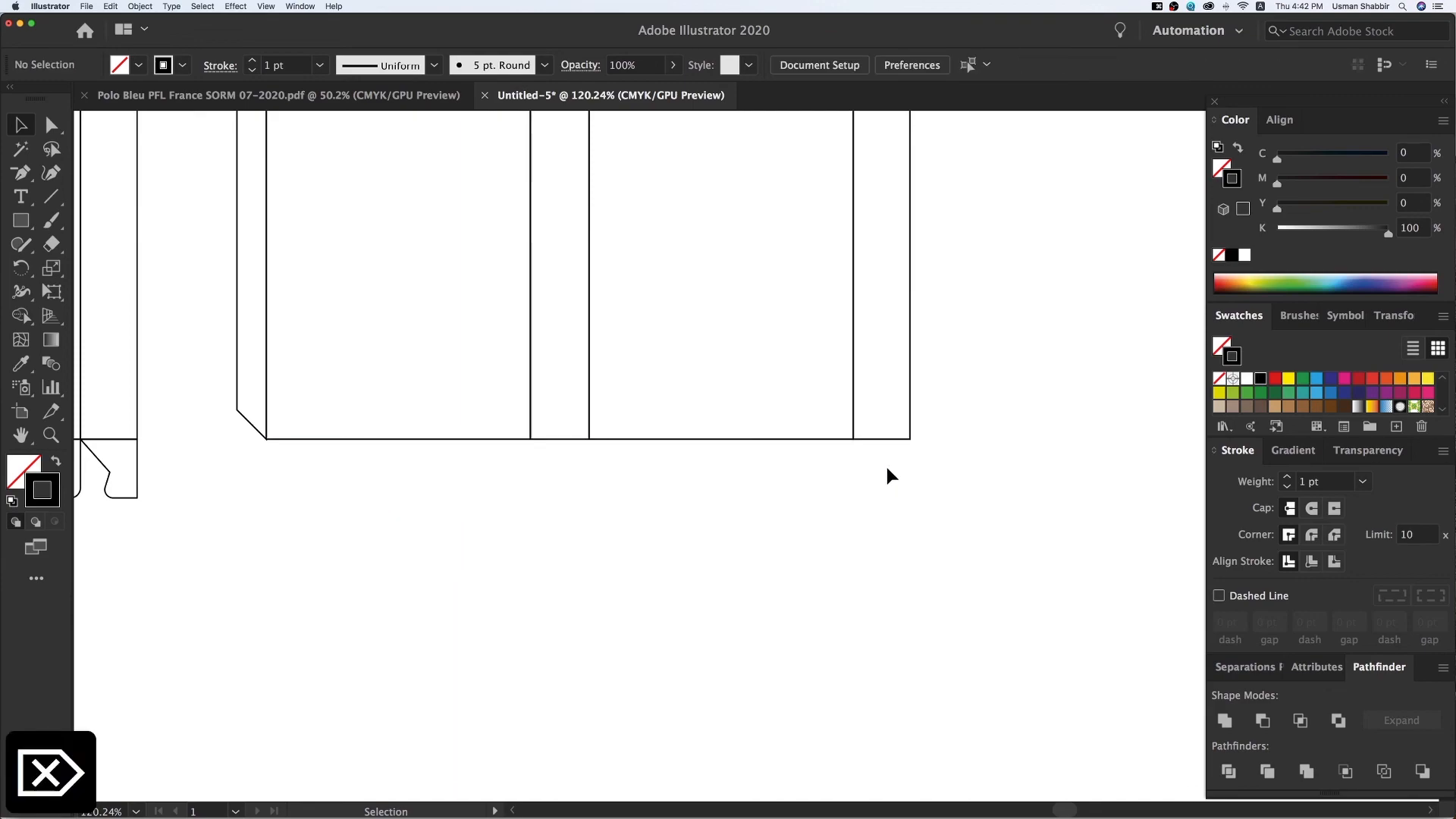
Step: Copy the top closure with its two dust flaps down to the bottom edge of the second dieline
key("super+minus")
key("super+minus")
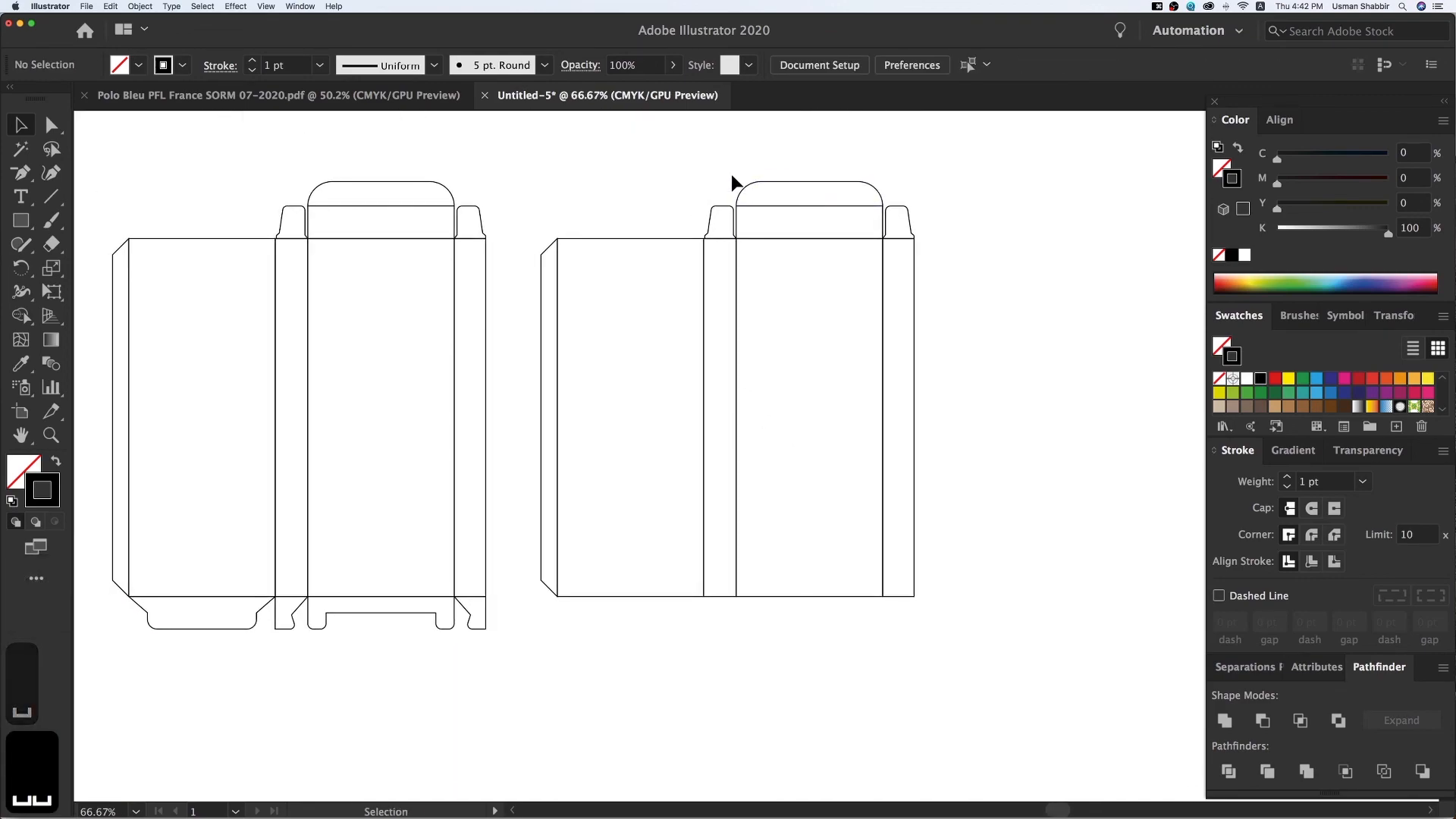
left_click_drag(880, 200, 899, 626)
Step: Reflect the copied closure and dust flaps across the horizontal axis
right_click(807, 607)
mouse_move(857, 666)
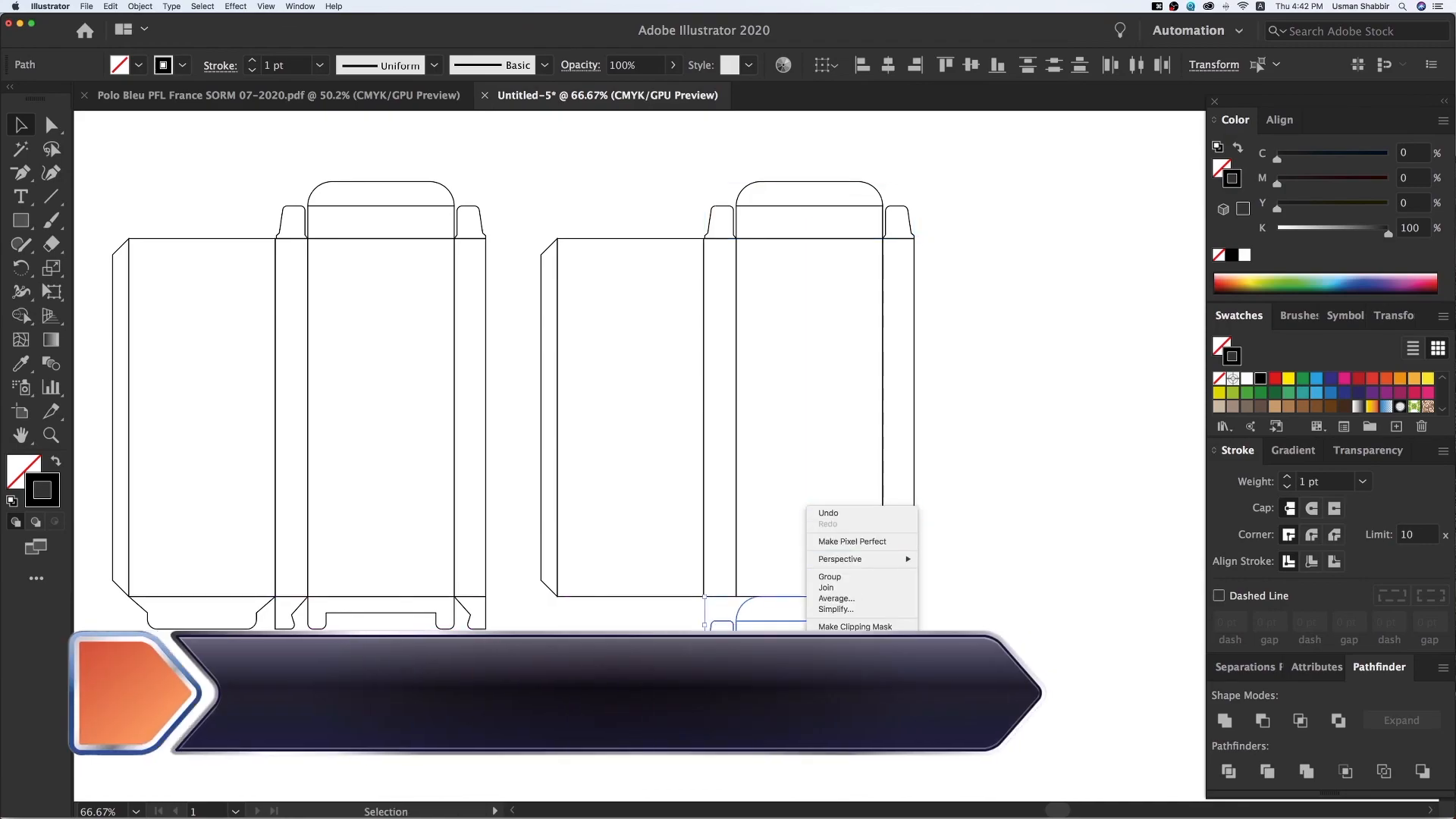
left_click(945, 705)
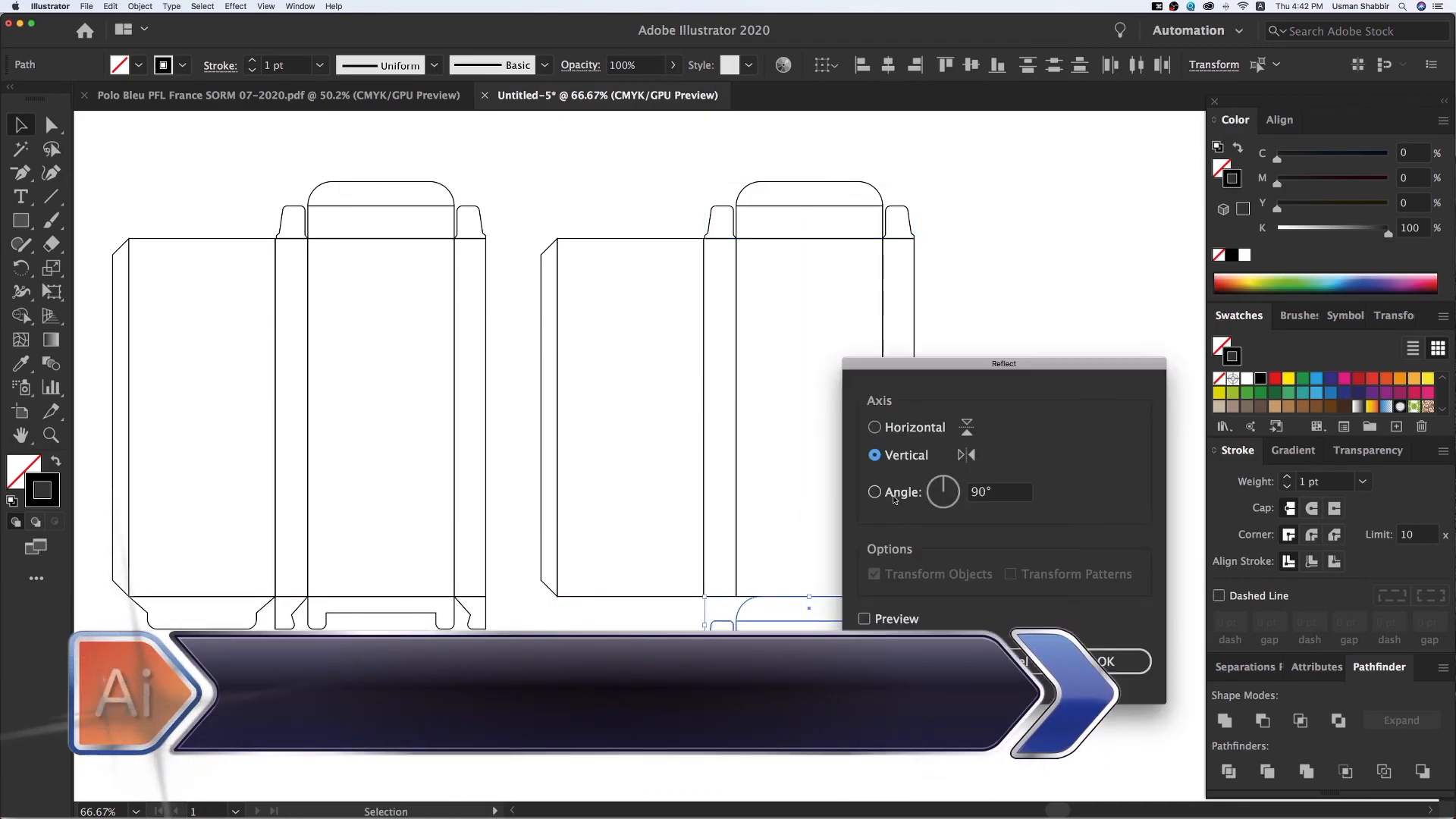
left_click(900, 429)
left_click(1106, 662)
Step: Examine in outline view how the reflected closure and dust flaps meet the bottom edge of the second dieline
key("z")
key("z")
left_click_drag(702, 553, 993, 653)
key("super+y")
key("z")
left_click_drag(721, 387, 839, 478)
key("v")
key("v")
key("v")
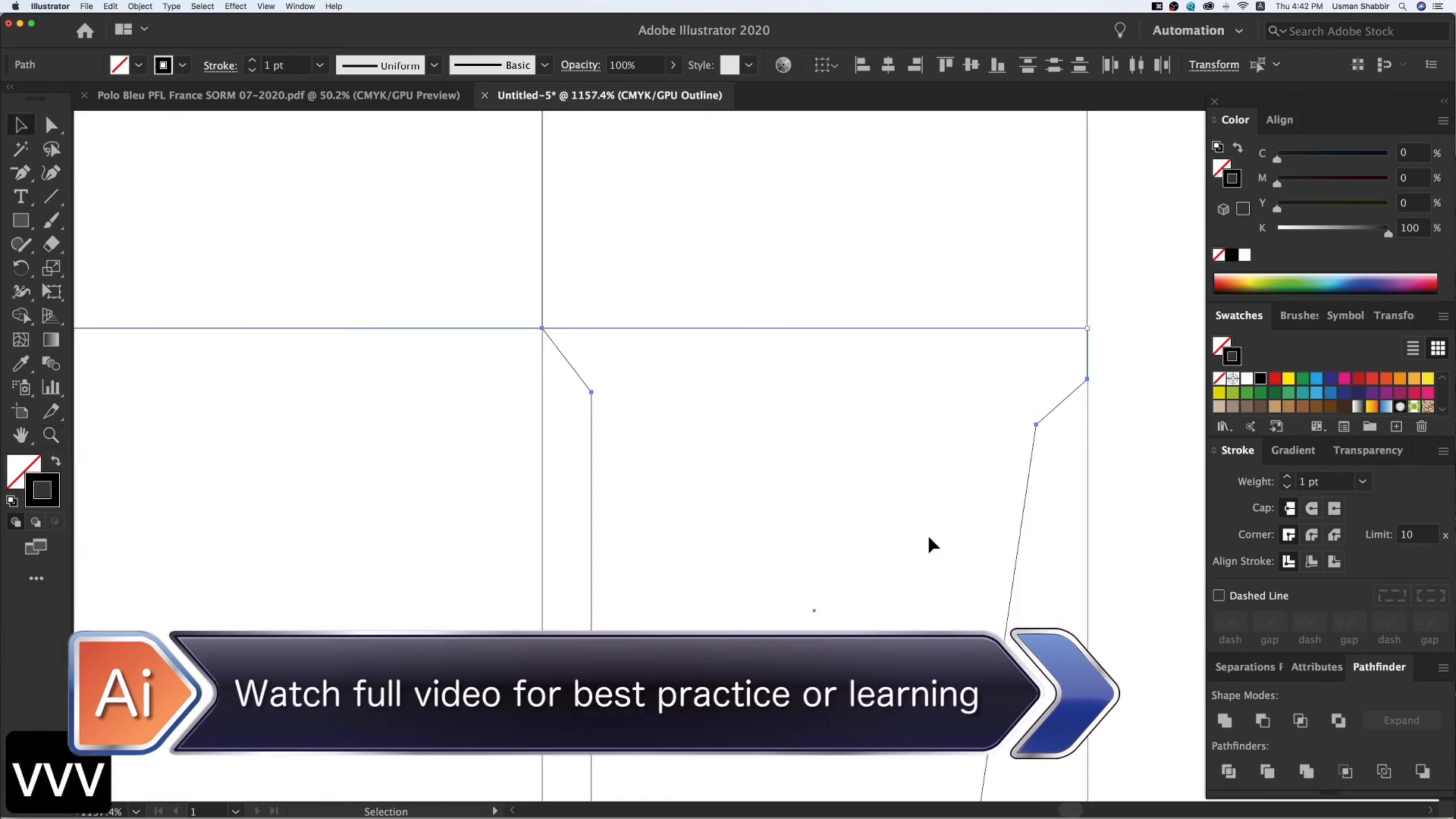
key("super+minus")
key("super+minus")
key("super+minus")
key("super+minus")
key("super+minus")
key("super+minus")
key("super+minus")
key("super+minus")
key("super+minus")
key("super+minus")
key("super+y")
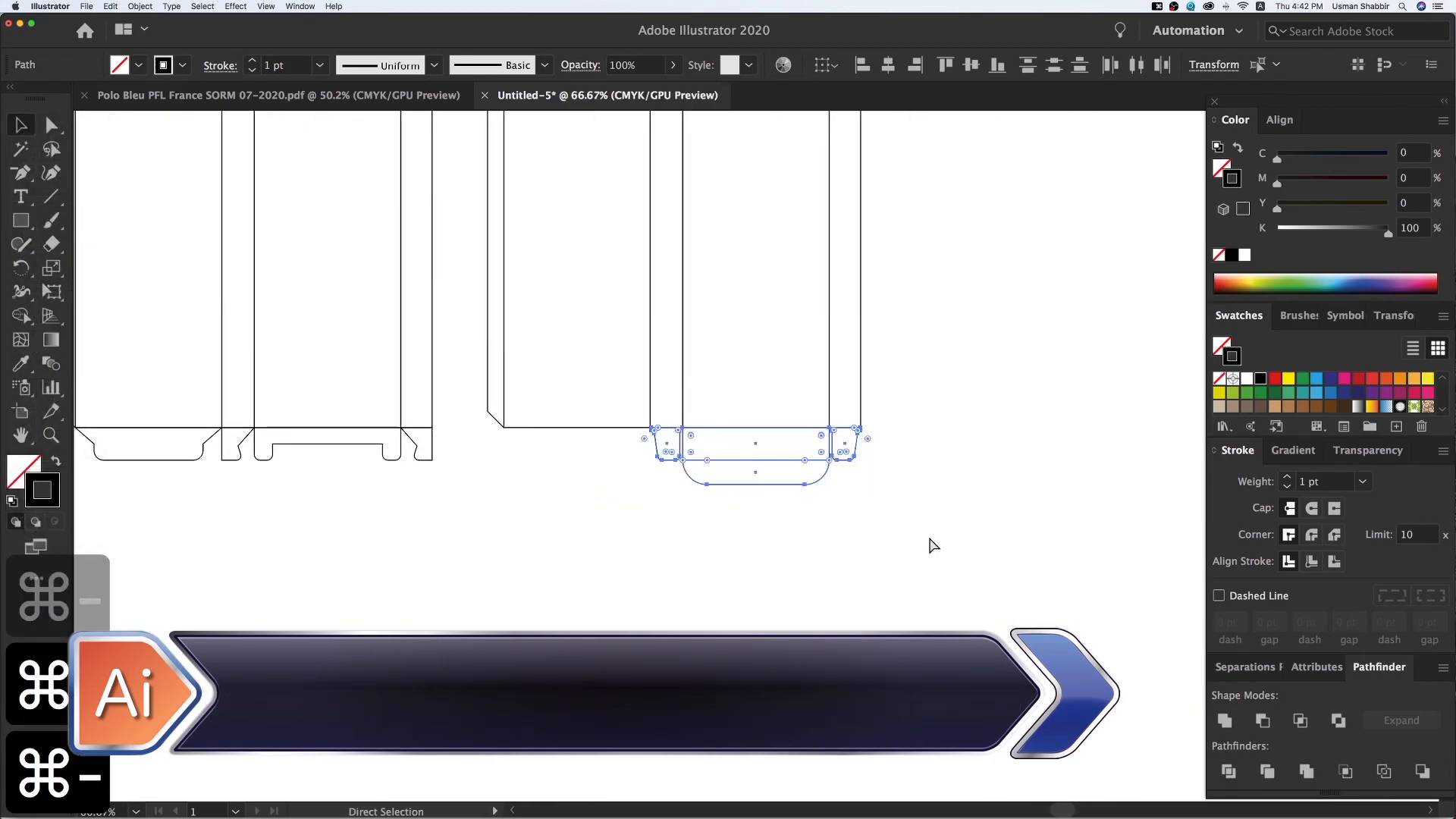
left_click(856, 520)
key("v")
key("space")
left_click_drag(839, 491, 890, 670)
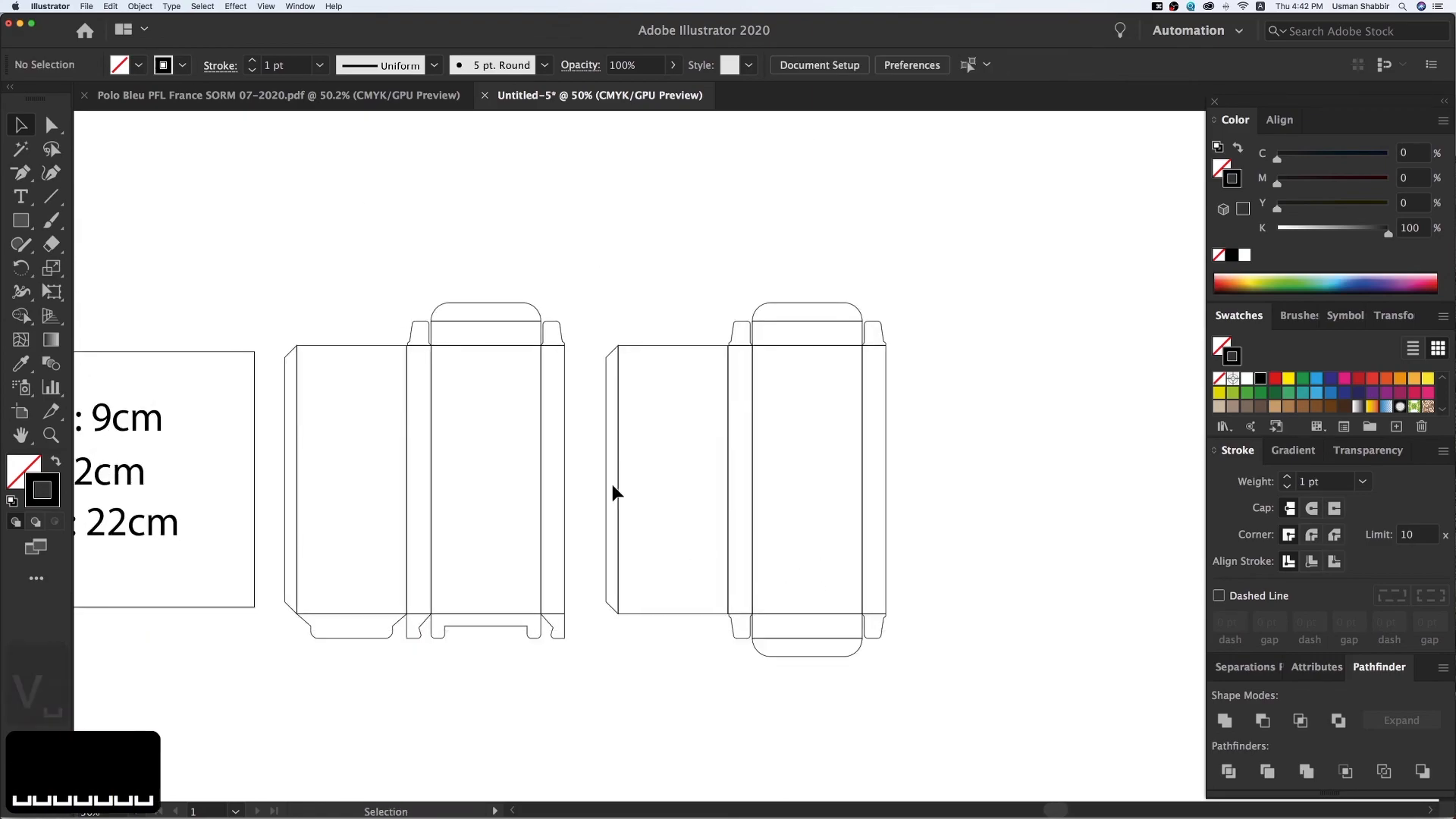
Step: Add the text "i recommed you" at about 35 pt above the wide left panel of the second dieline
left_click(20, 196)
left_click(675, 291)
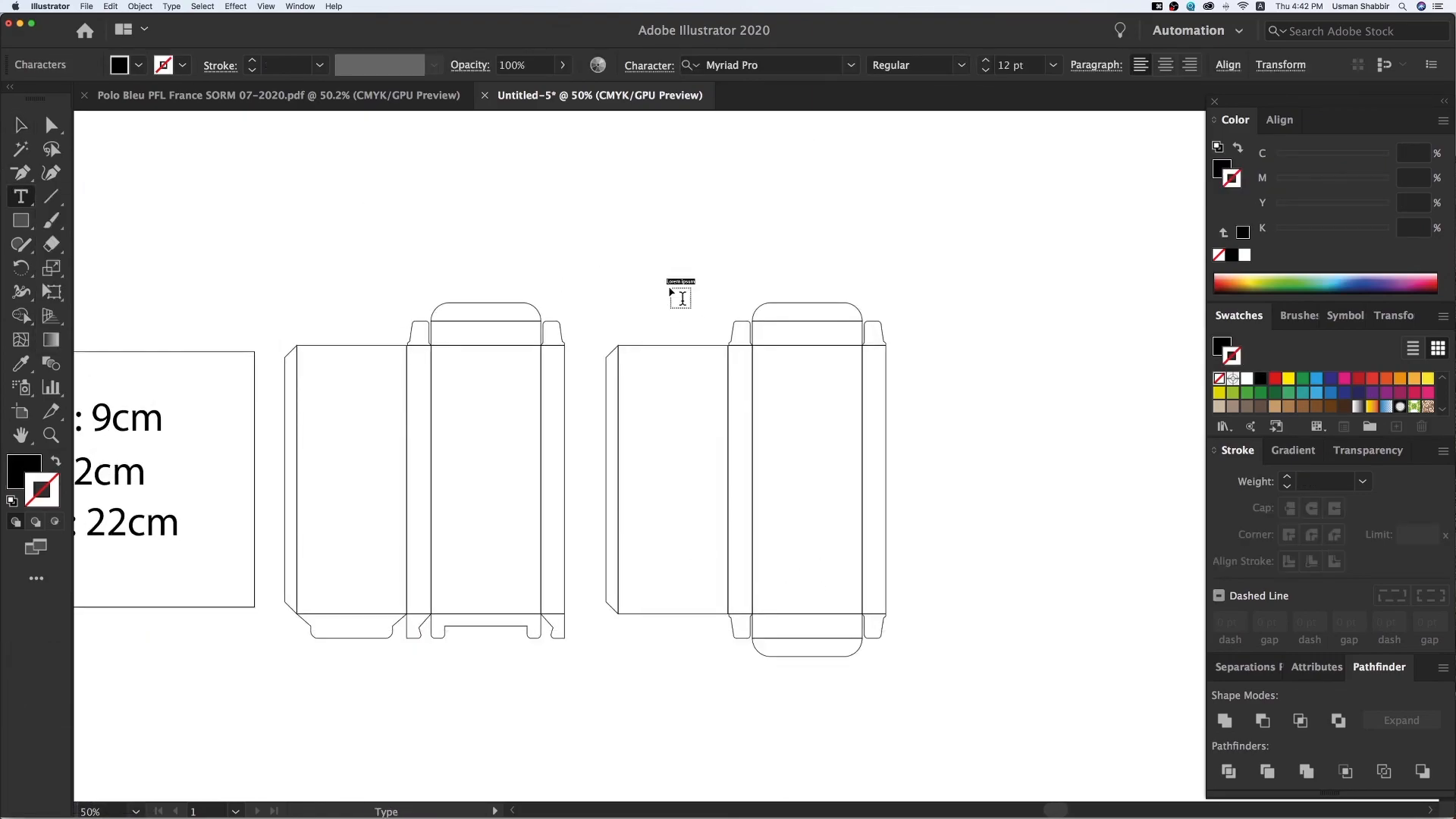
type("i recomme")
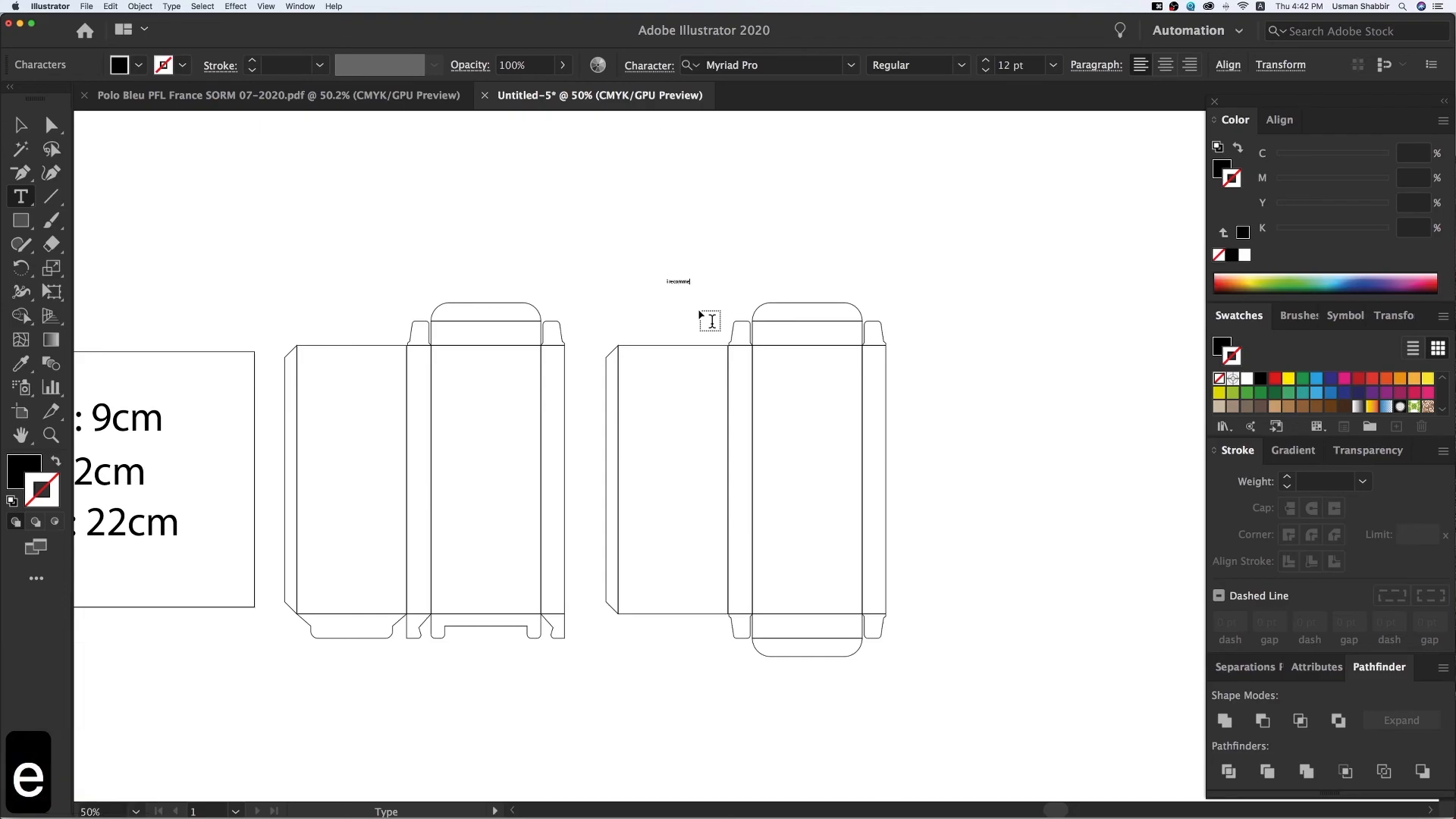
type("nd")
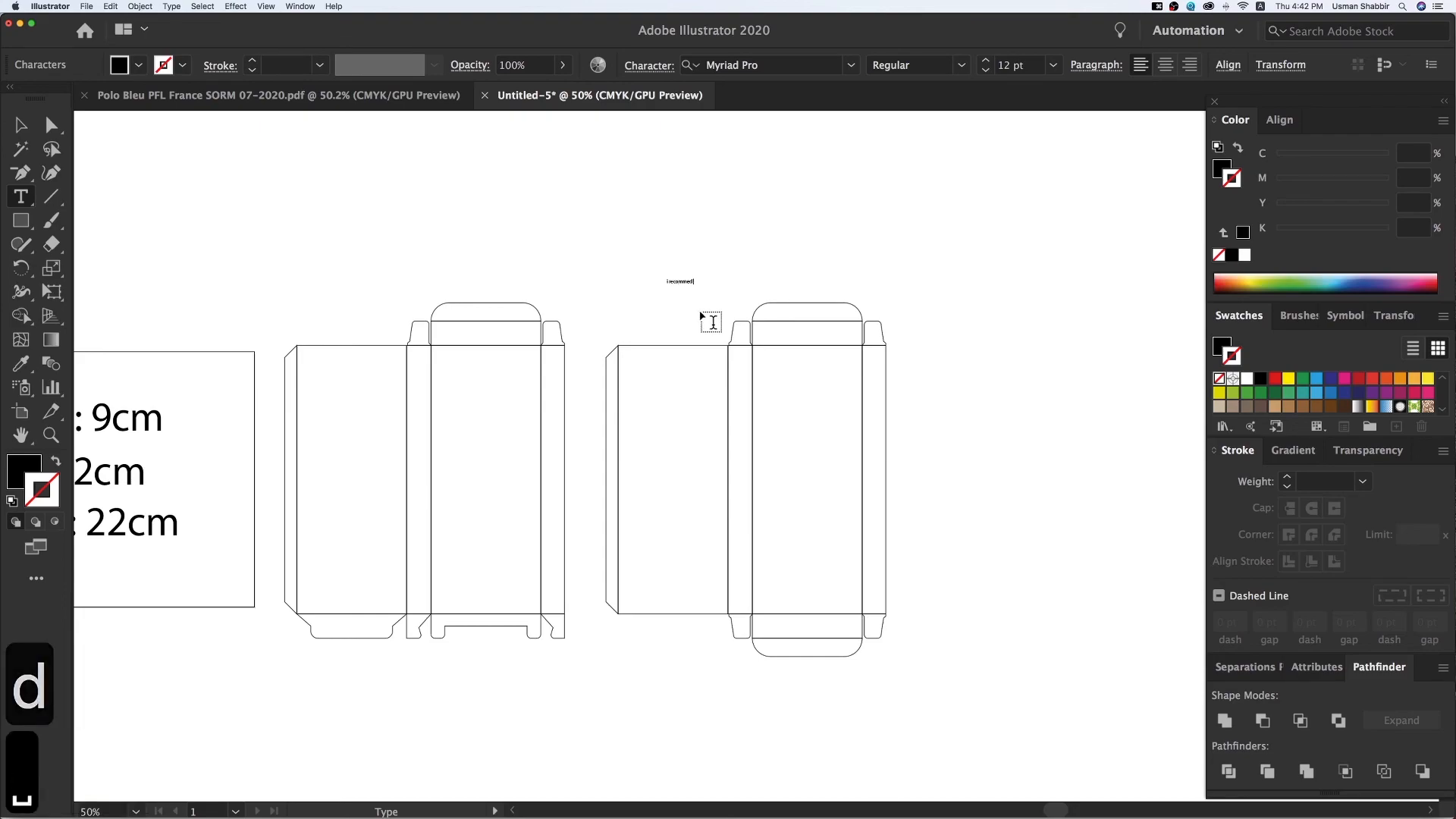
type(" you")
key("Escape")
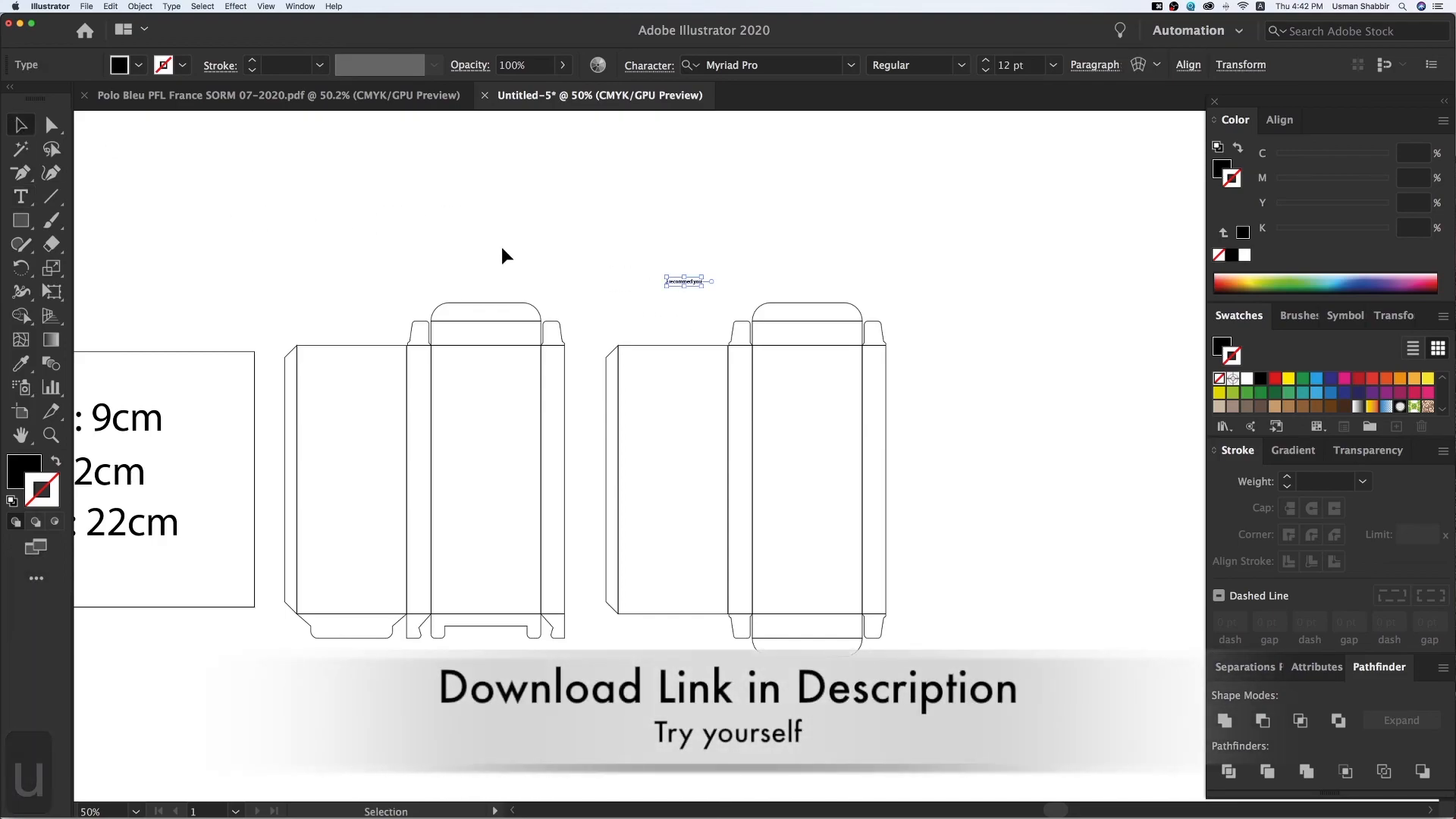
left_click_drag(739, 266, 738, 267)
left_click_drag(717, 281, 704, 325)
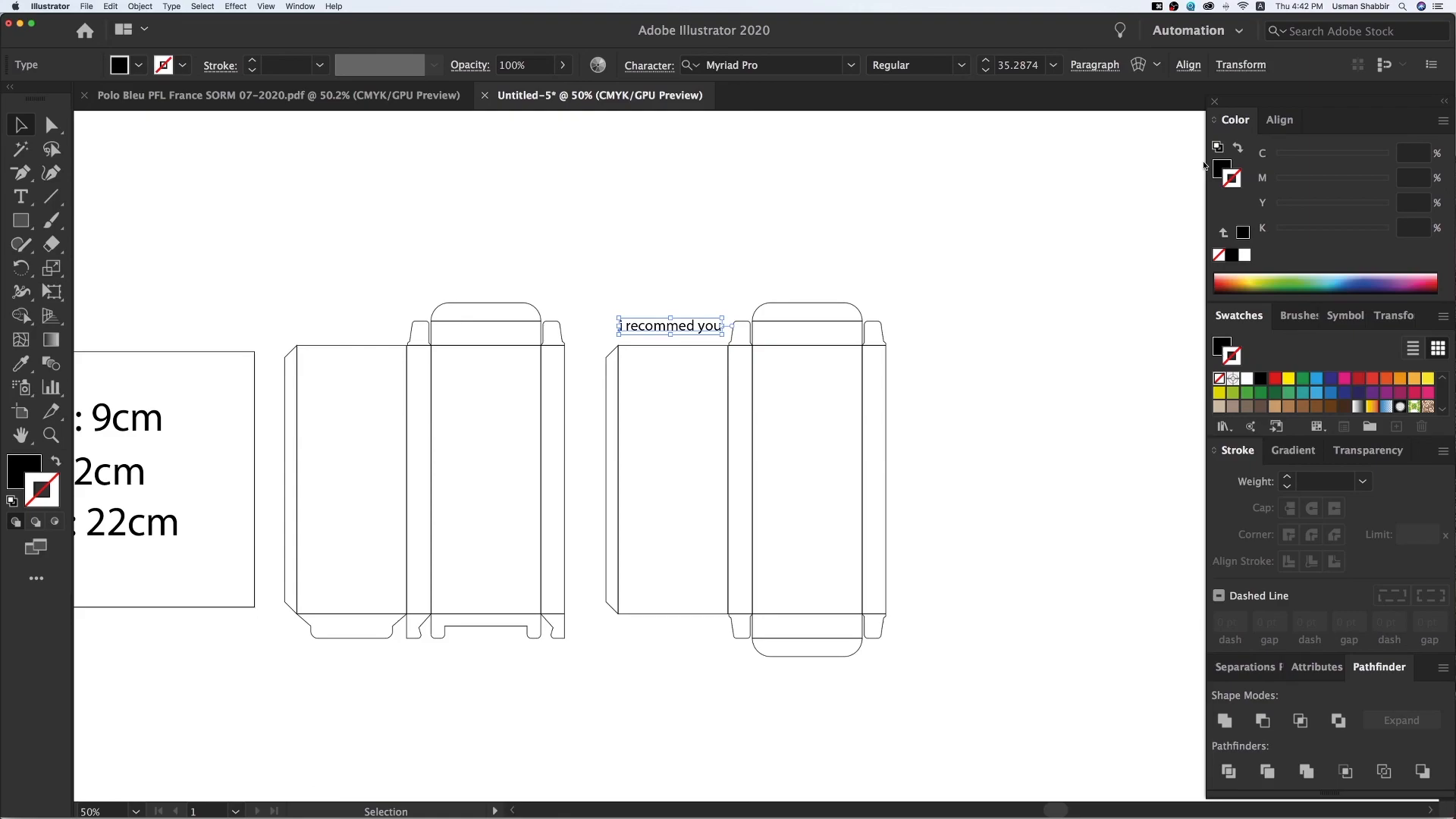
Step: Fill the "i recommed you" text with red (C 0, M 100, Y 100, K 0) and deselect it
key("super+y")
key("super+y")
left_click(1228, 166)
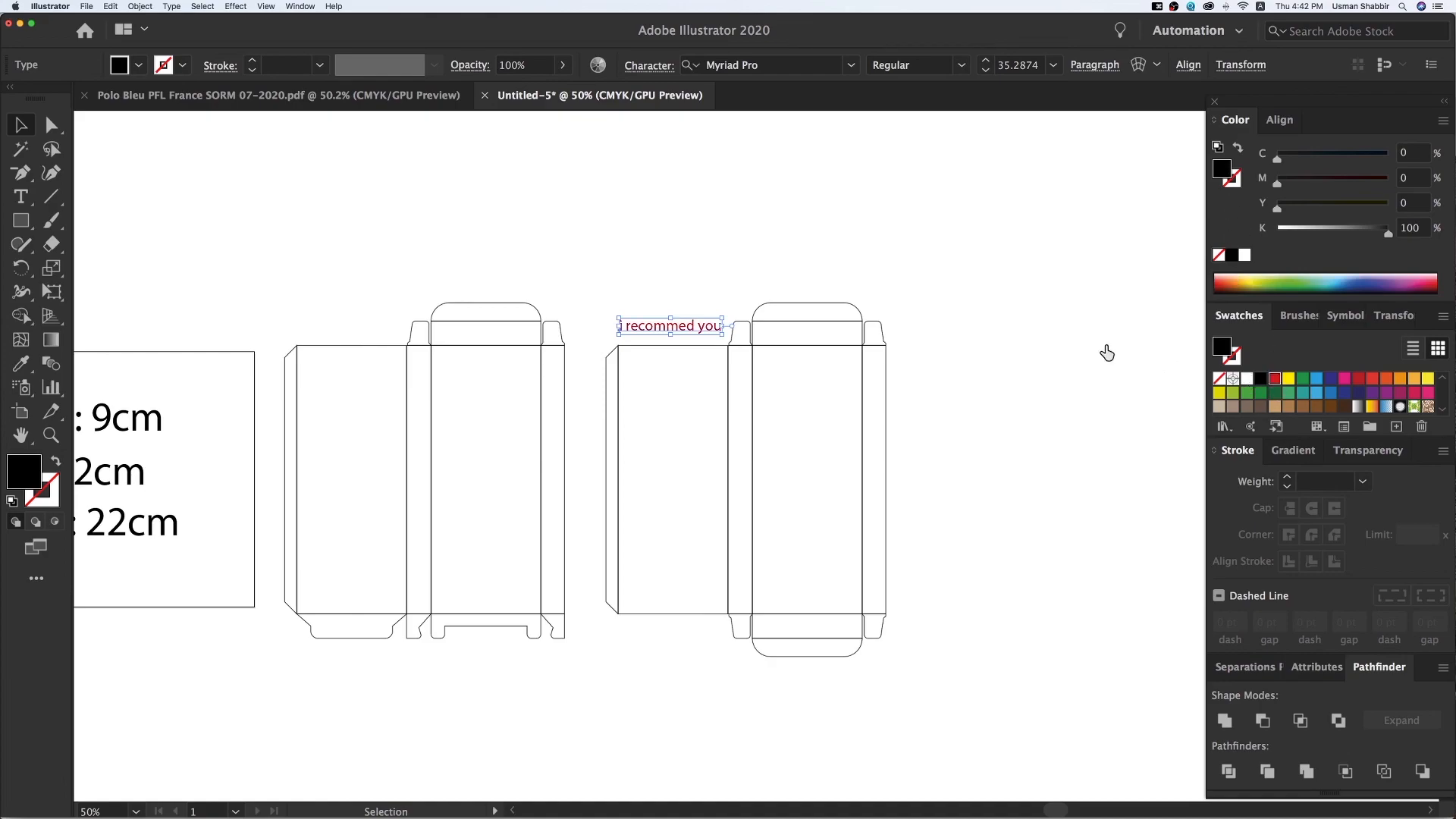
left_click(829, 248)
key("v")
left_click_drag(719, 244, 760, 237)
key("v")
left_click_drag(631, 223, 708, 228)
key("v")
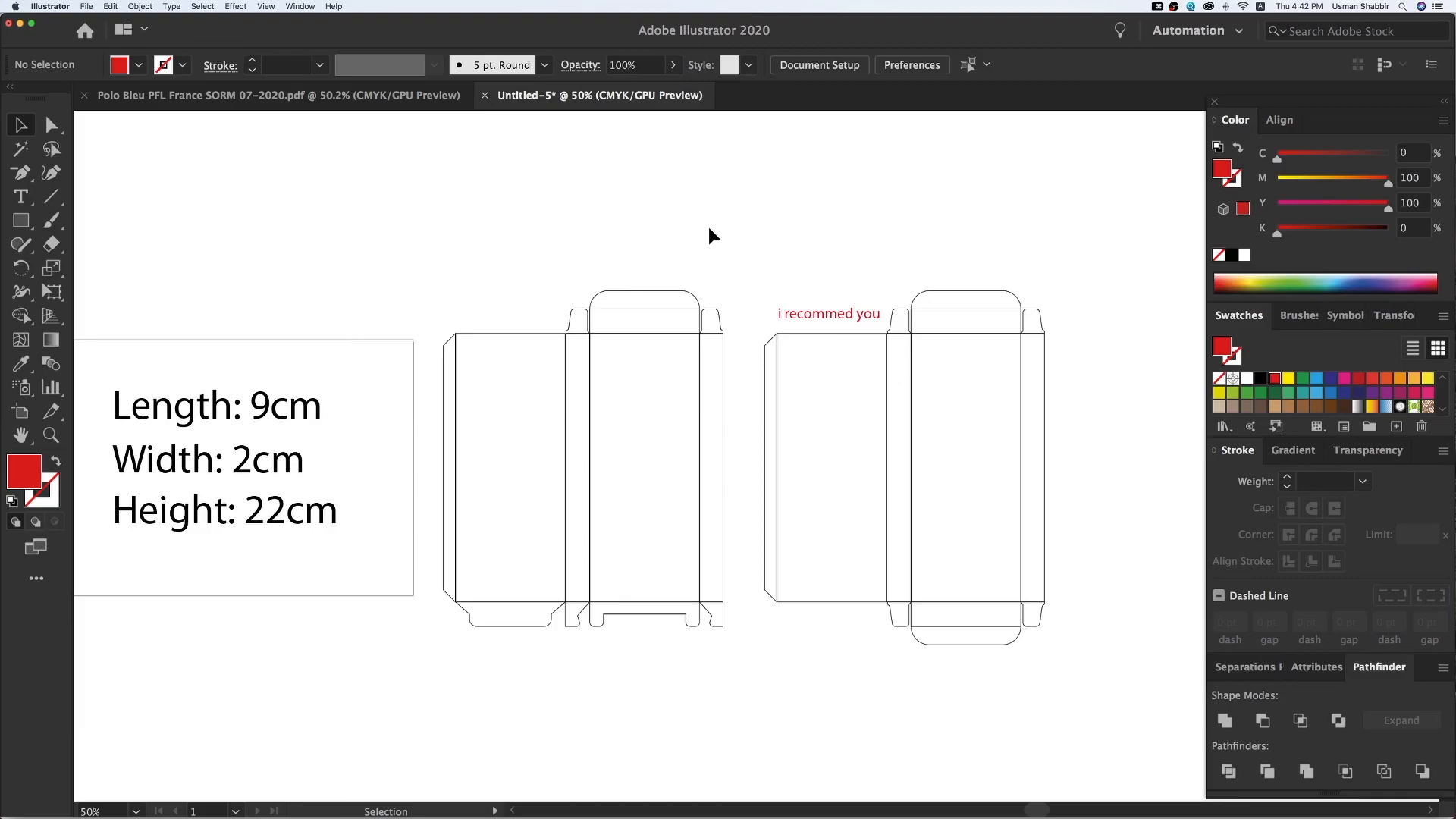